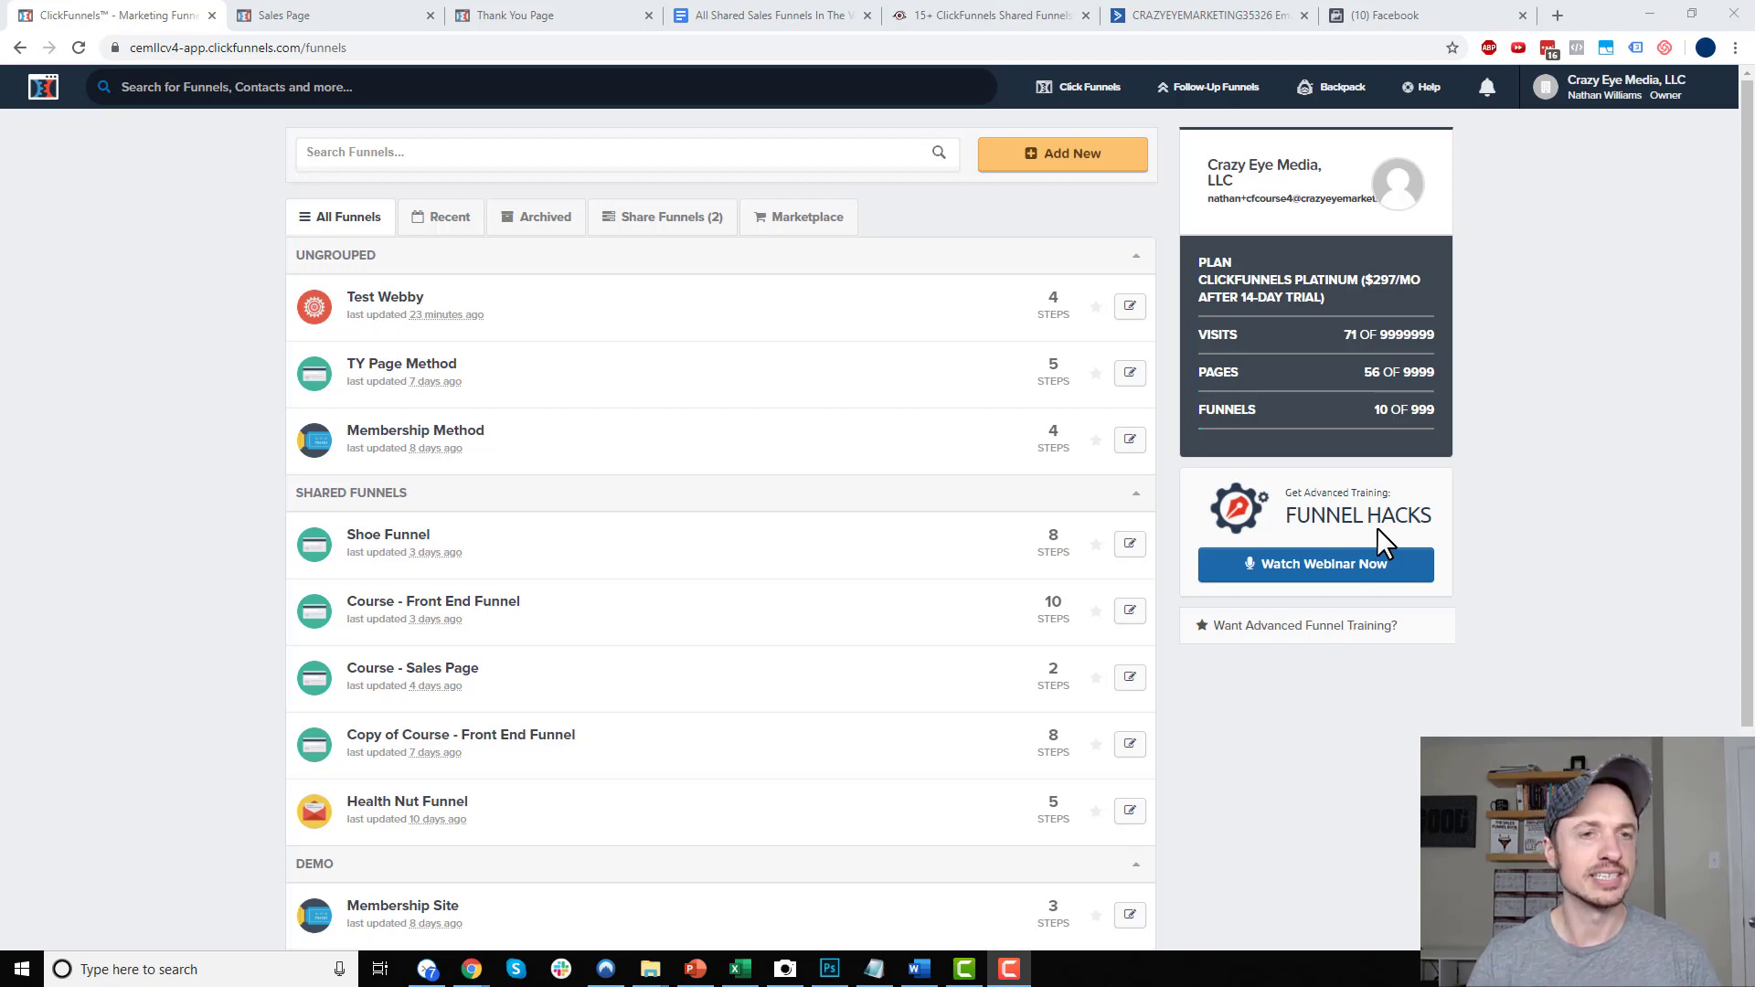
Create a Webinar Replay funnel with the classic funnel builder under the Host Webinar goal, naming it Demo Webinar
click(1064, 165)
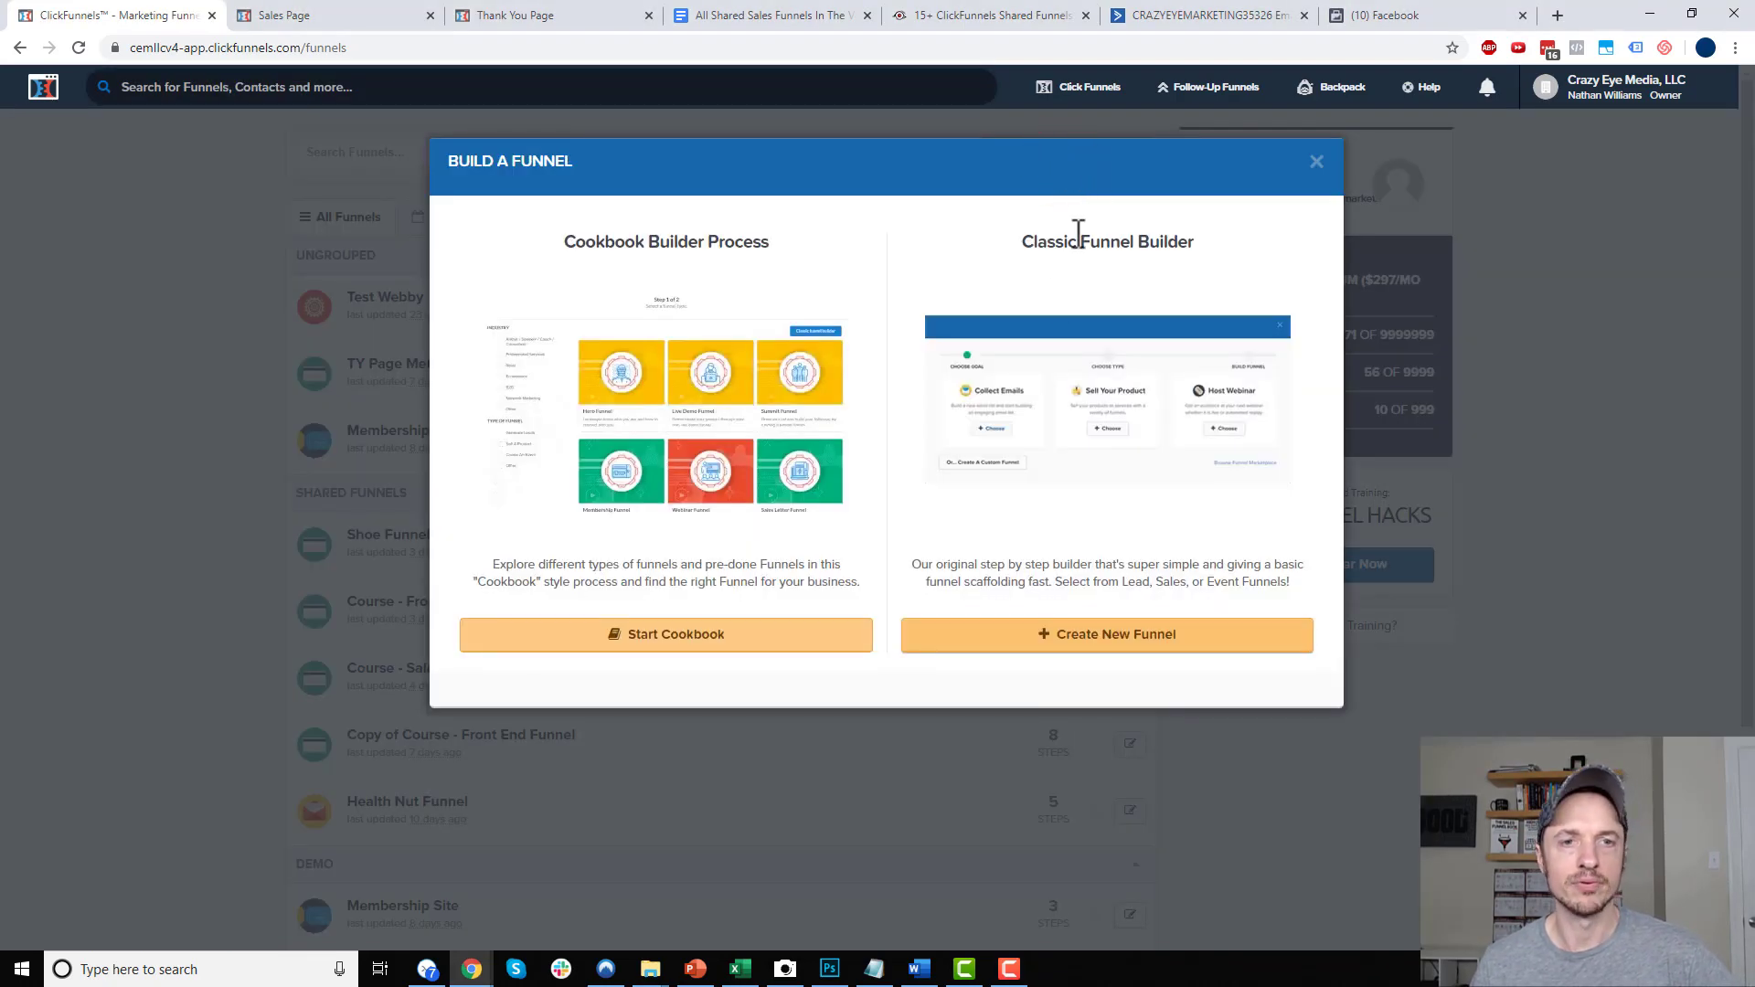
click(1115, 640)
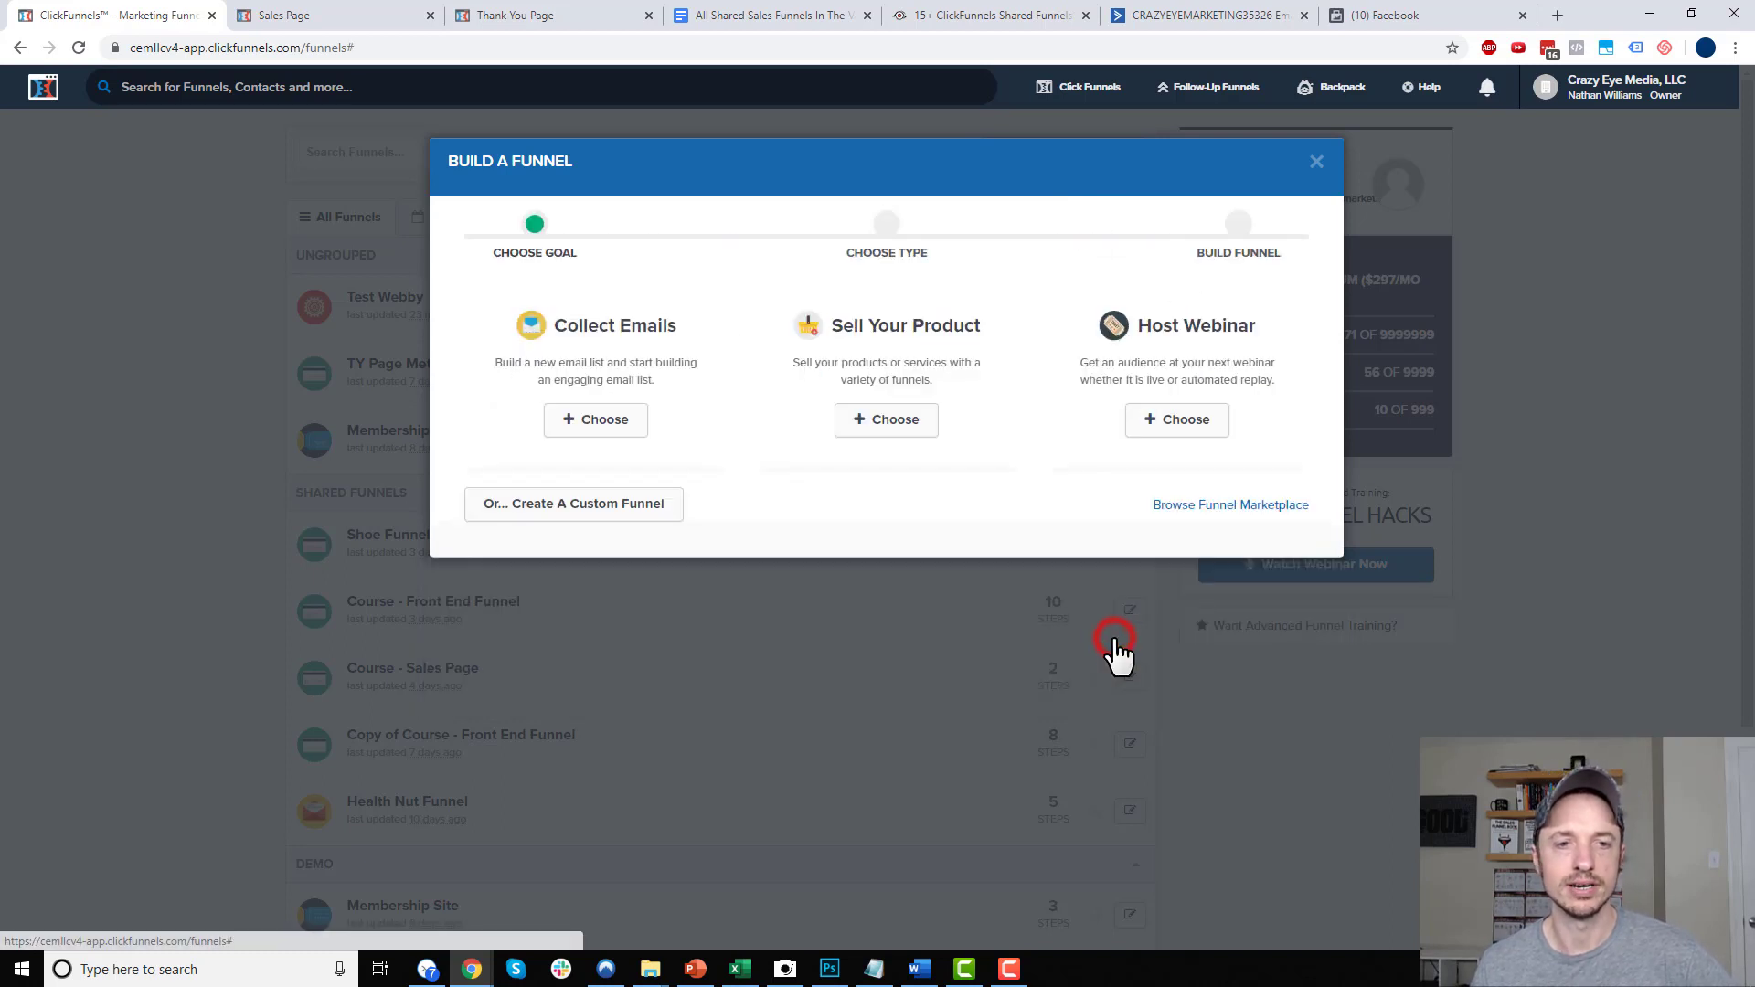
click(1181, 336)
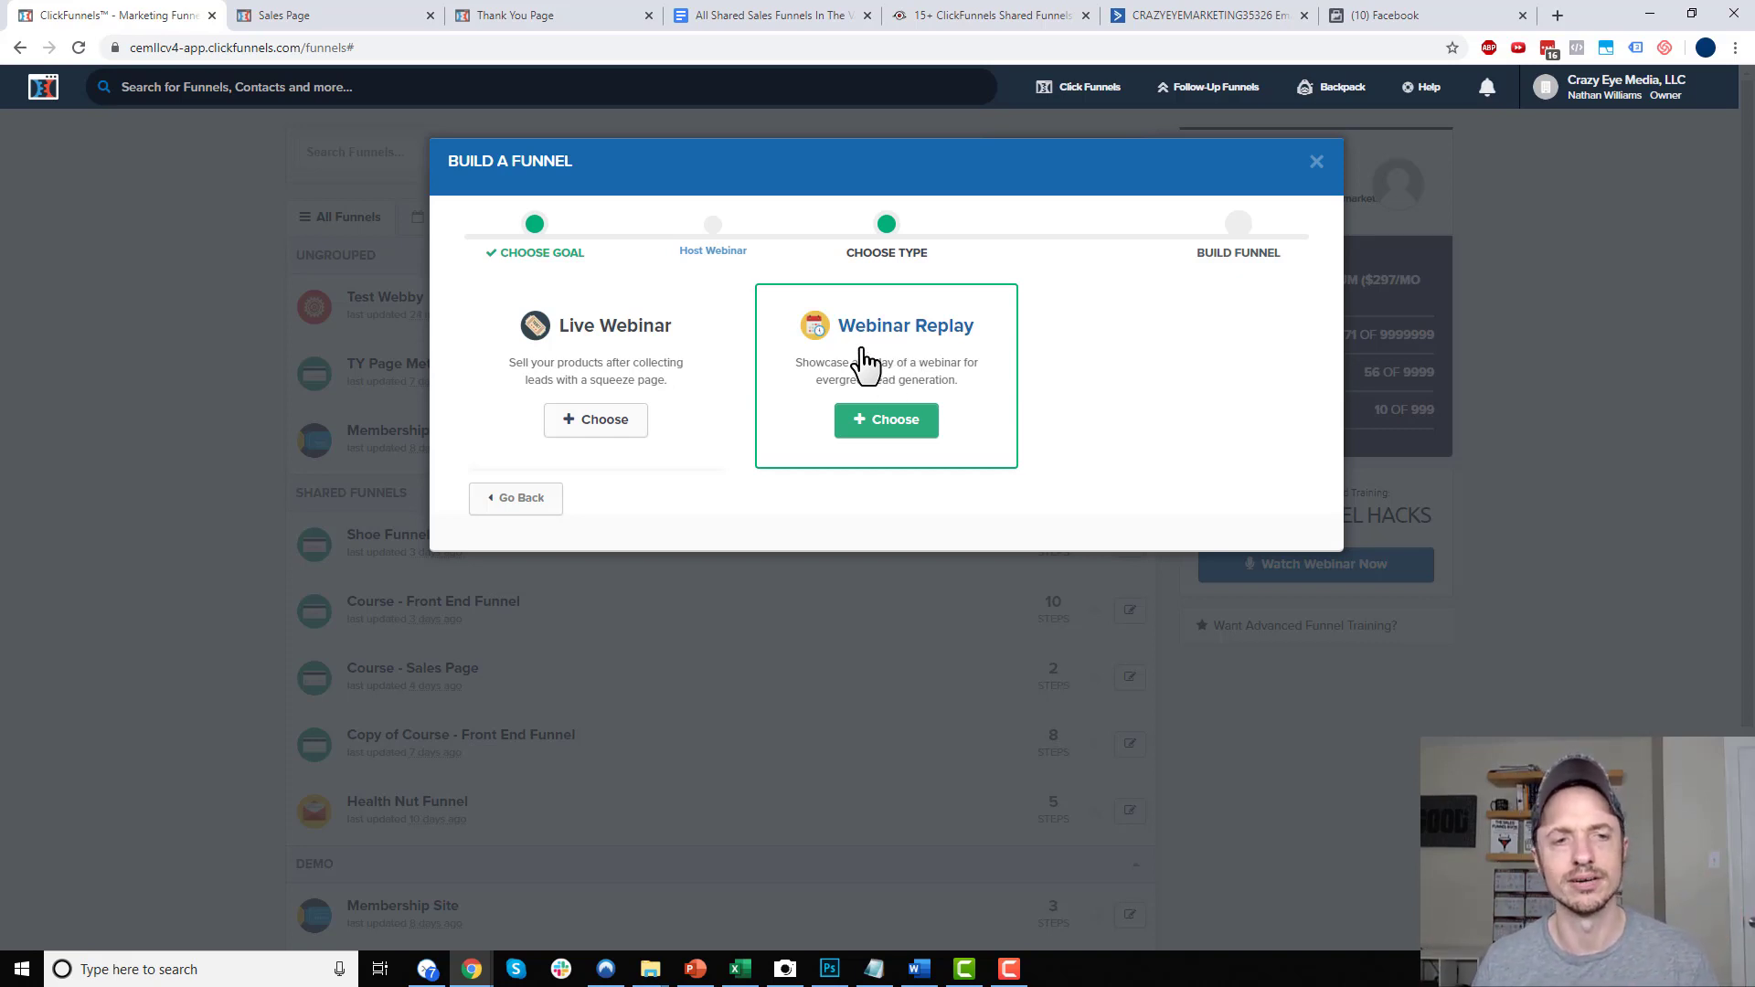
click(911, 444)
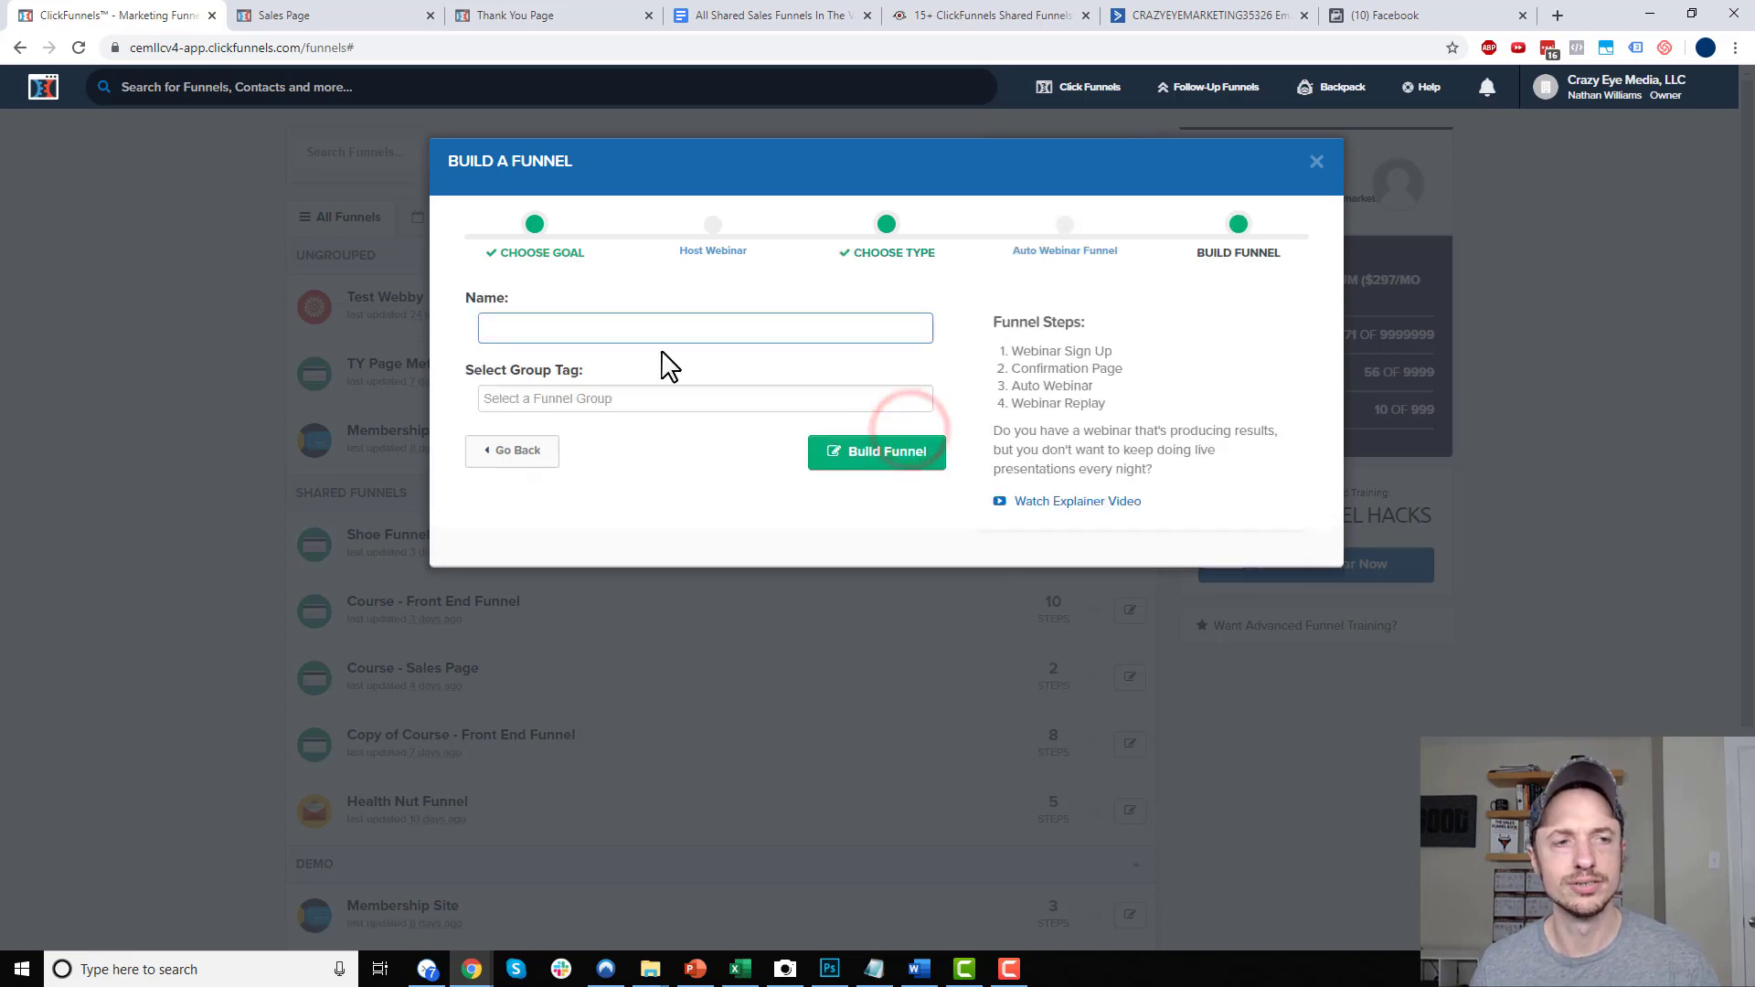
drag(1025, 355, 1117, 403)
click(1113, 405)
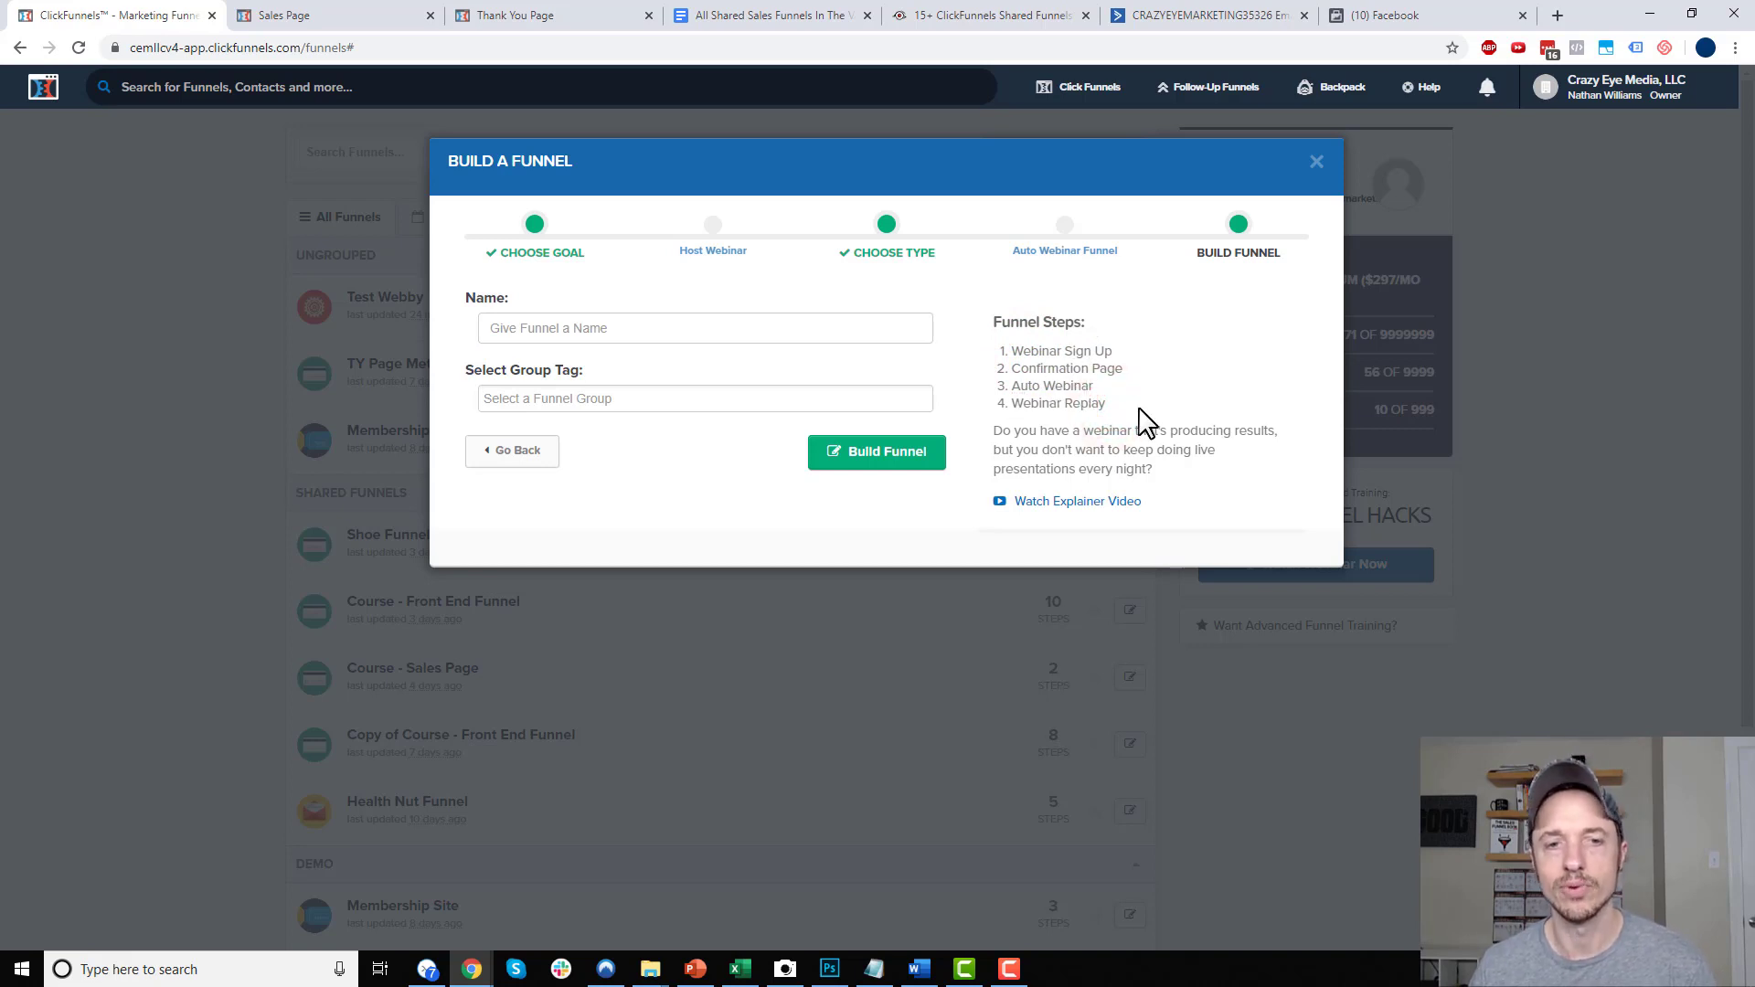
click(762, 319)
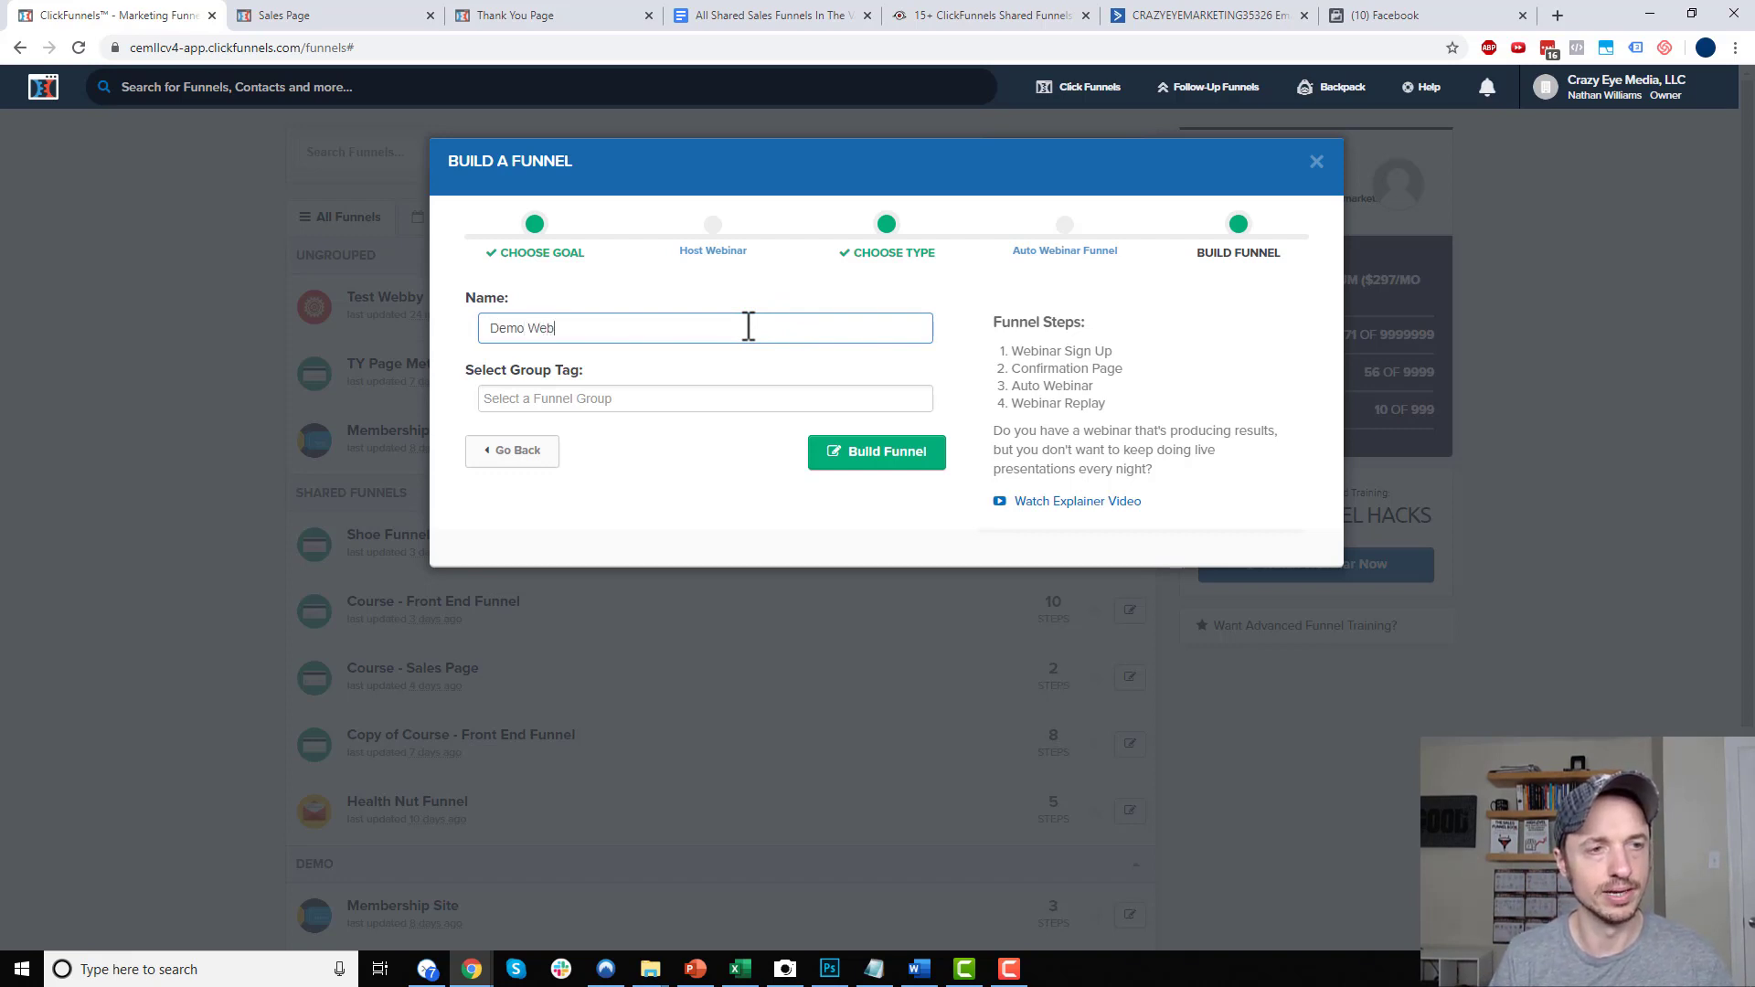
click(912, 457)
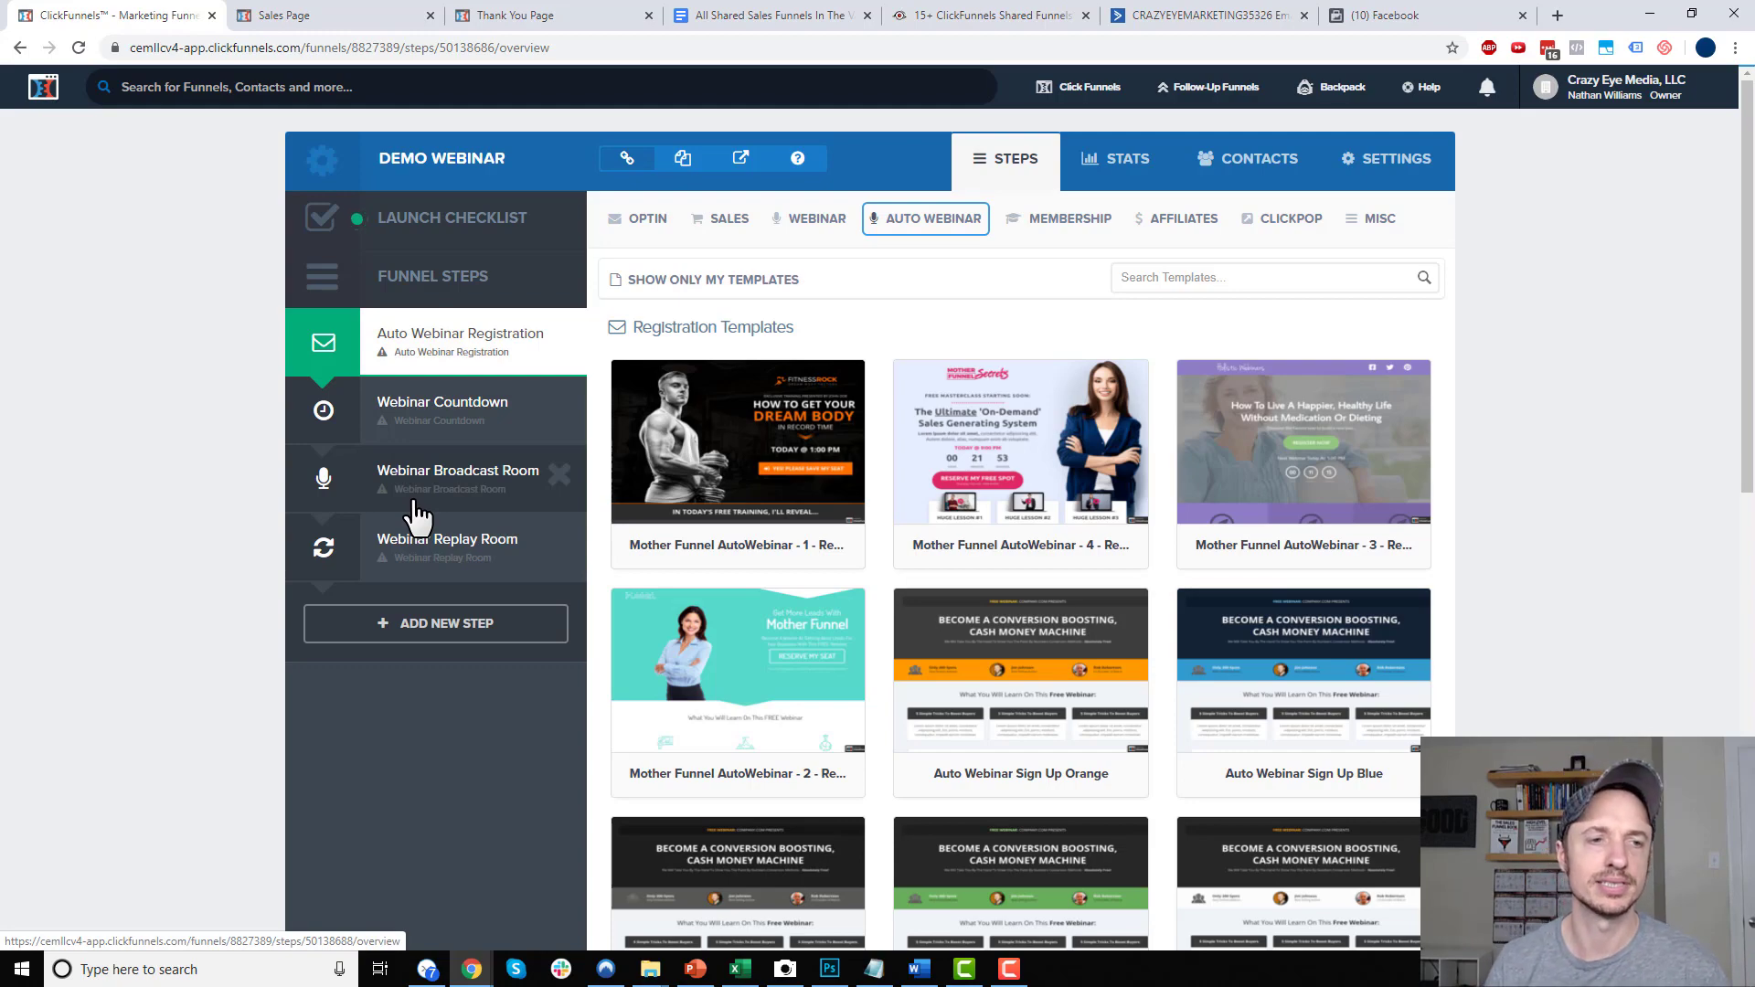
Apply the fitness-themed Mother Funnel AutoWebinar - 1 templates to the Auto Webinar Registration and Webinar Countdown steps
scroll(940, 470, down, 10)
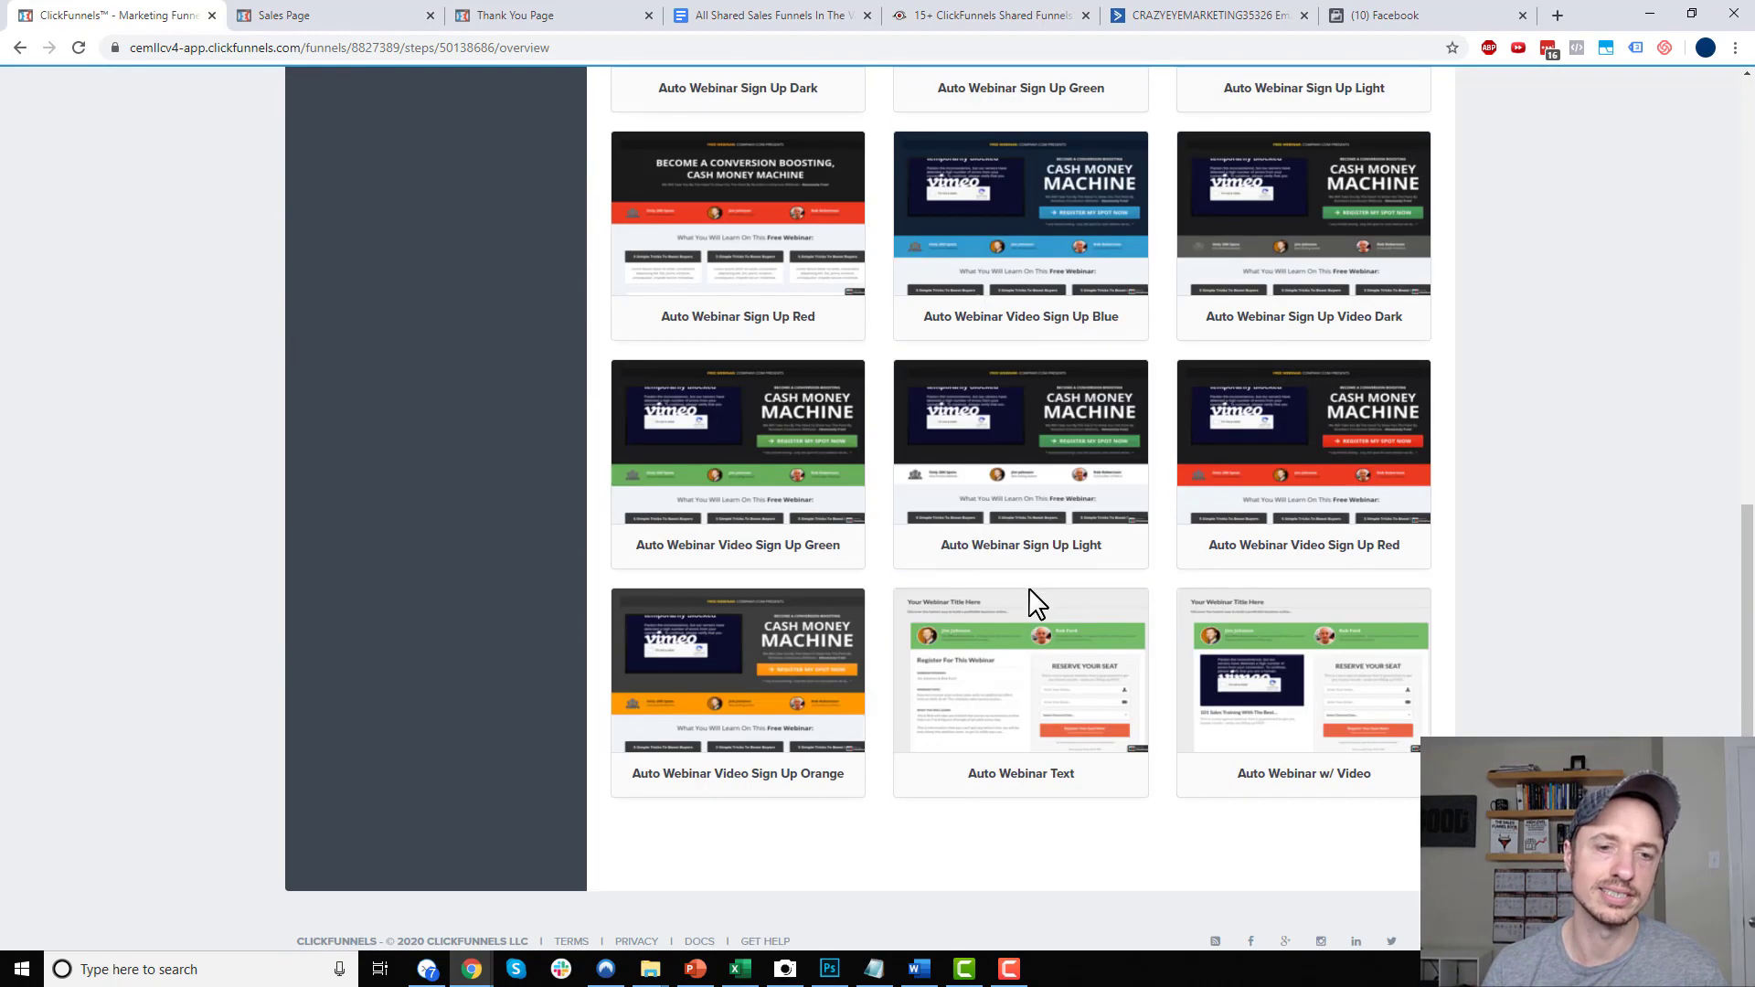
scroll(1027, 615, up, 9)
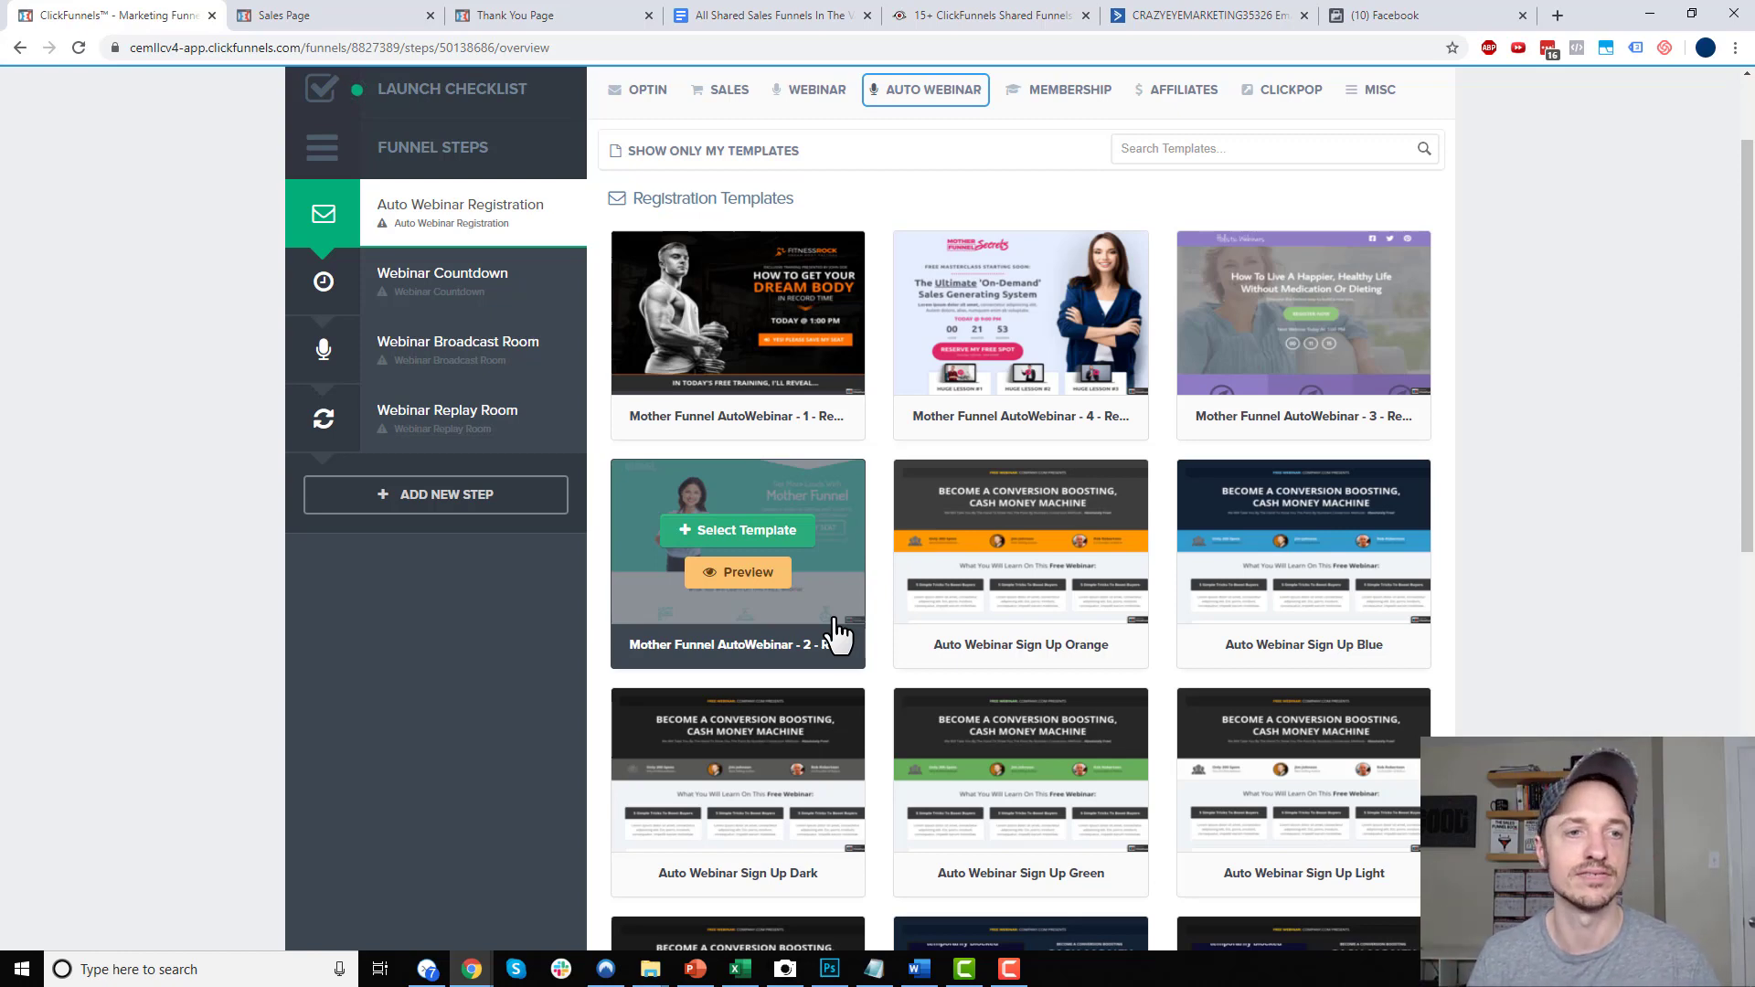
click(755, 300)
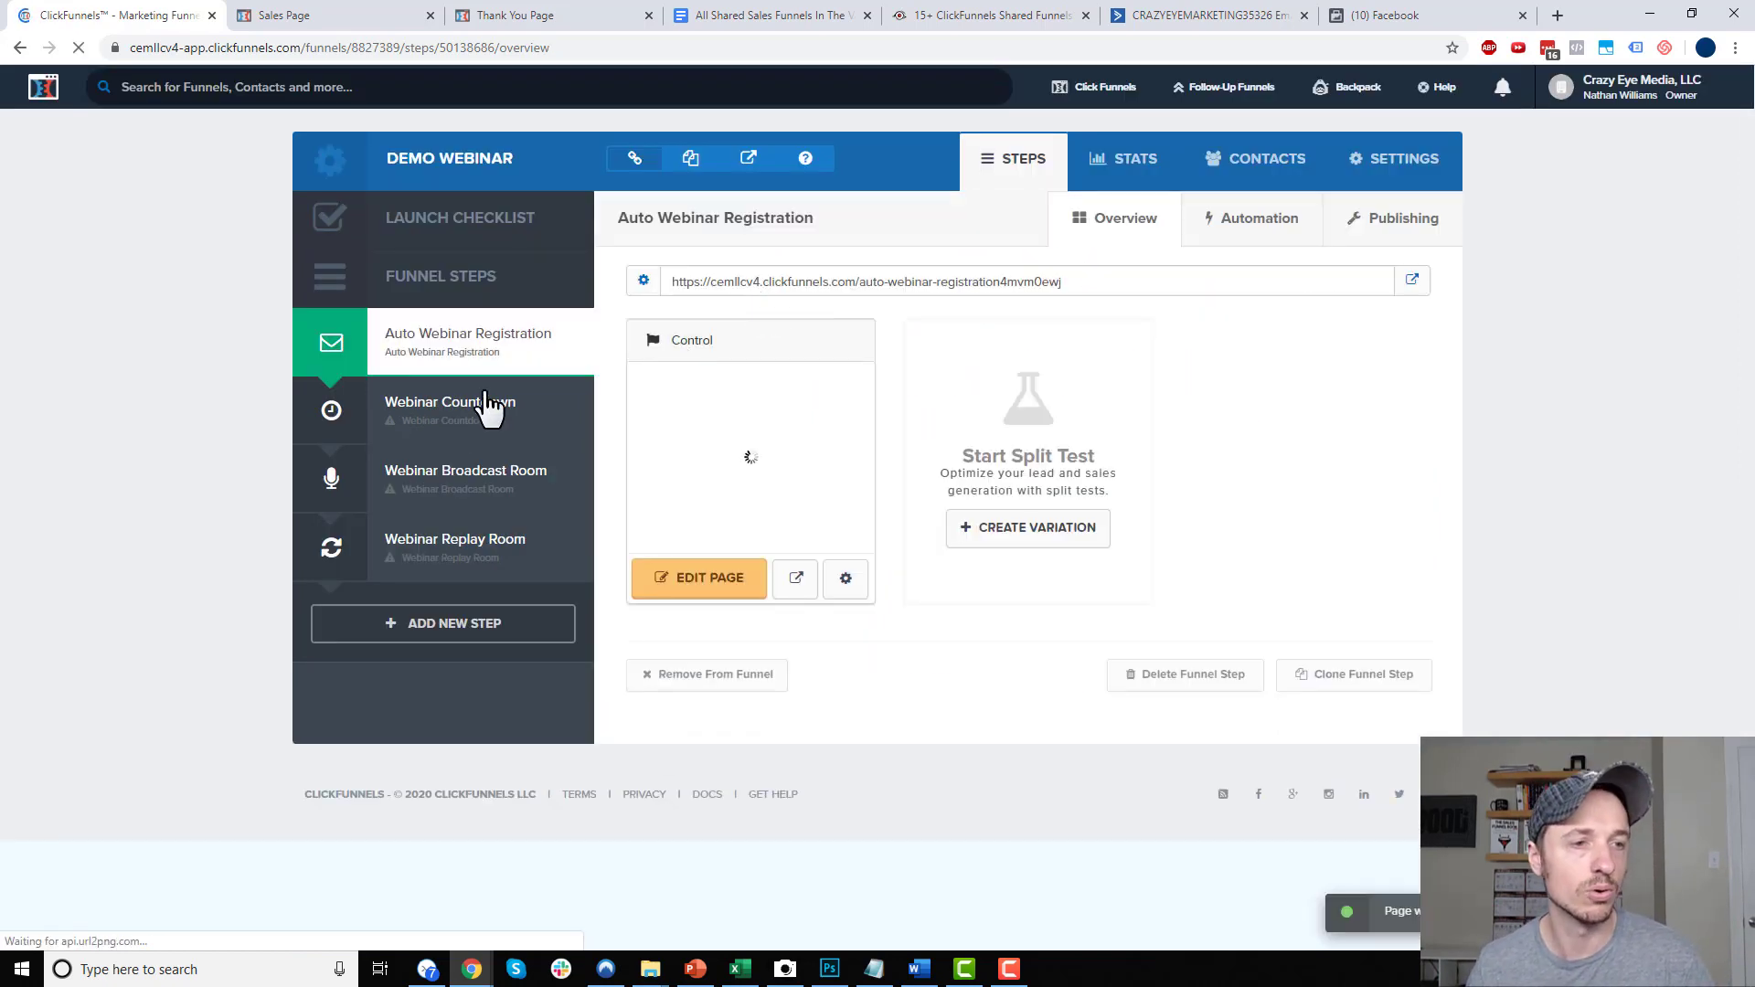
click(451, 416)
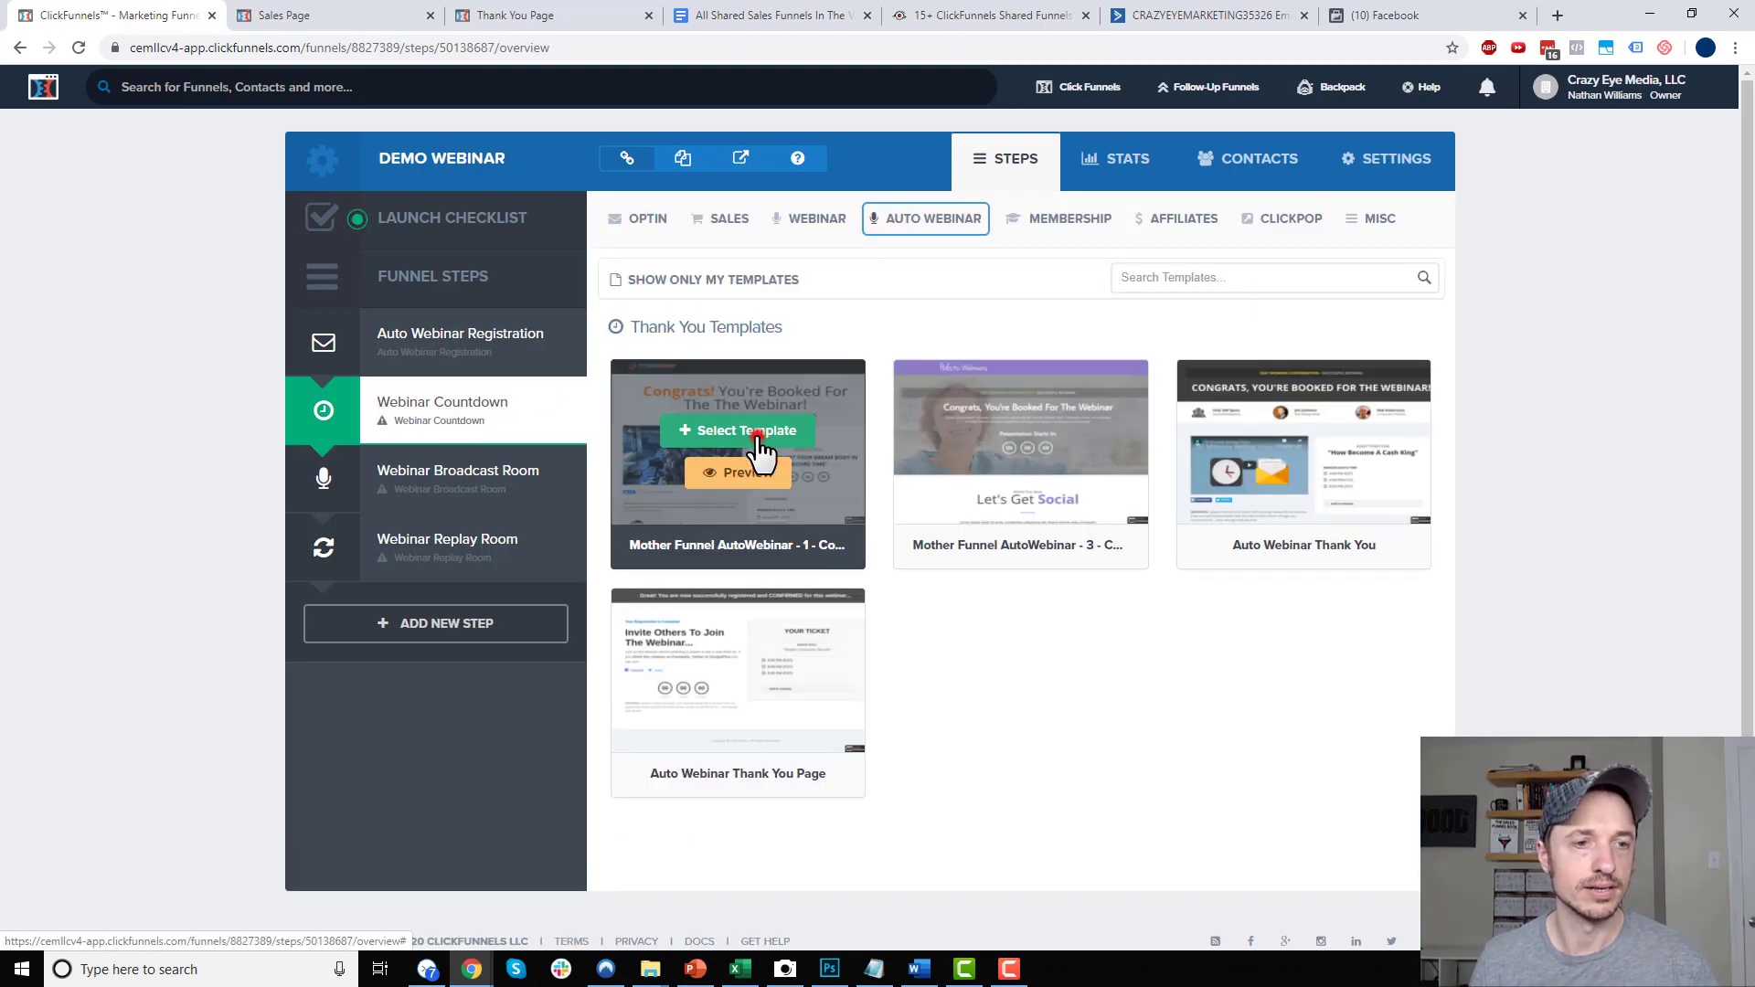
click(755, 429)
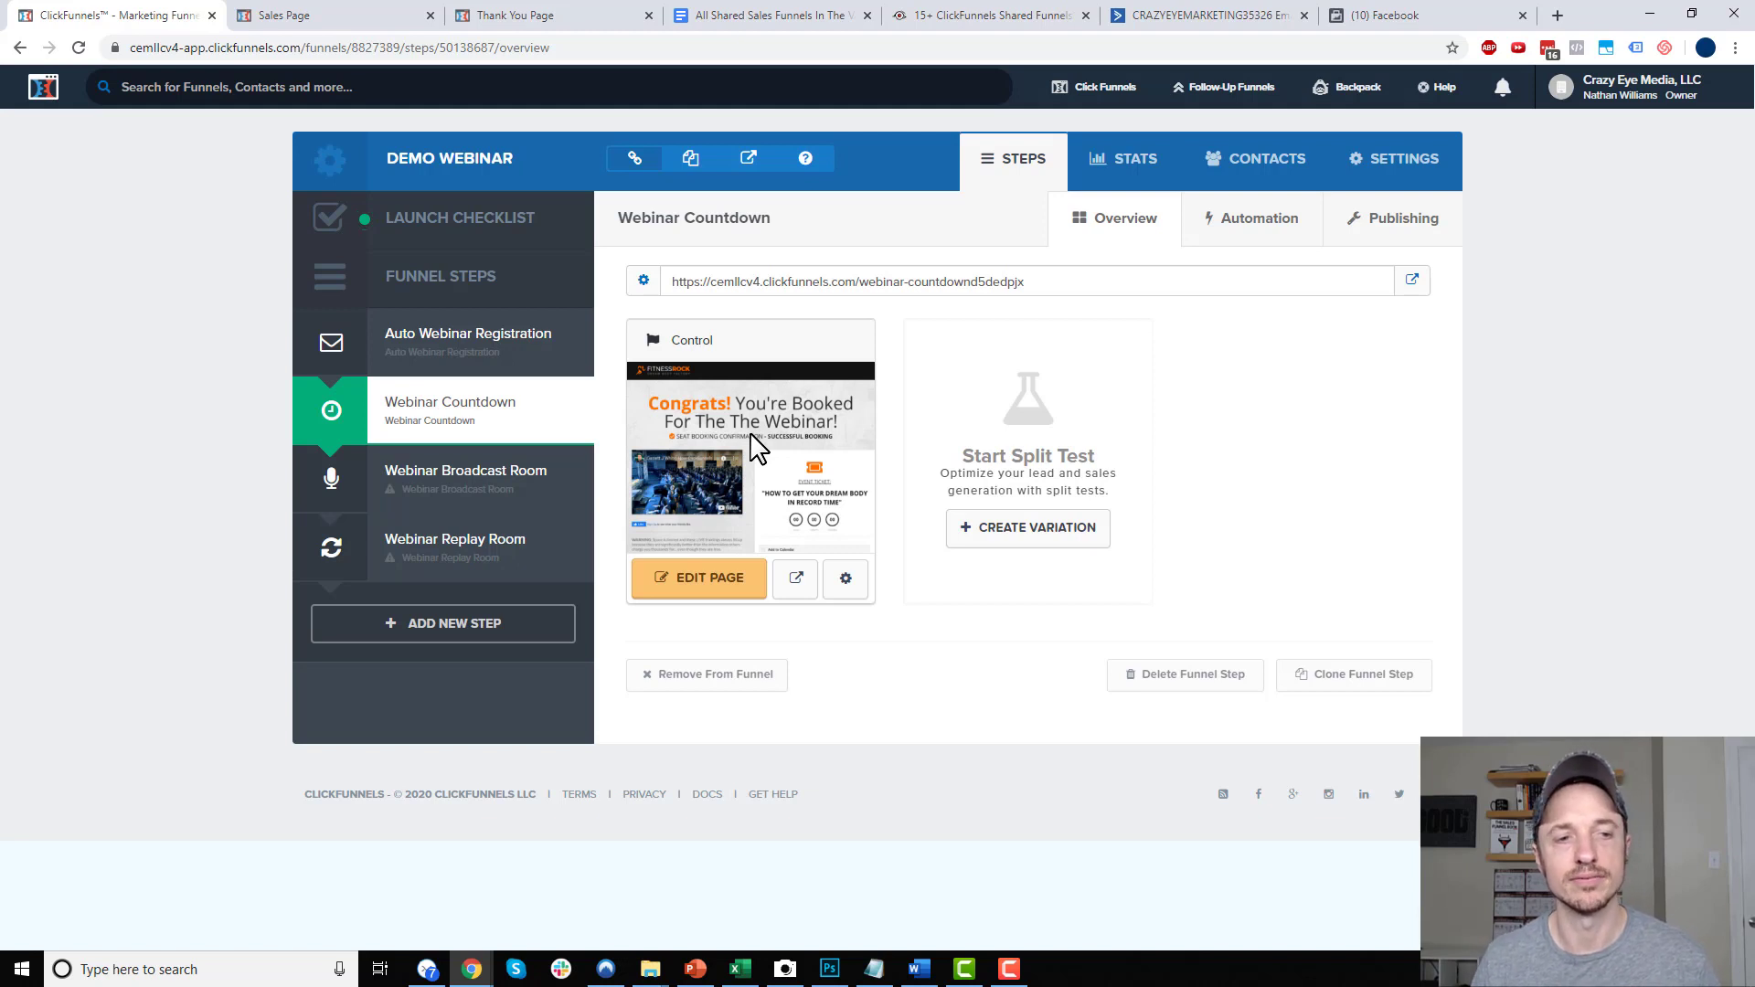
Apply the Mother Funnel AutoWebinar - 1 template "How to Get Your Dream Body" to the Webinar Broadcast Room and Webinar Replay Room steps
mouse_move(535, 398)
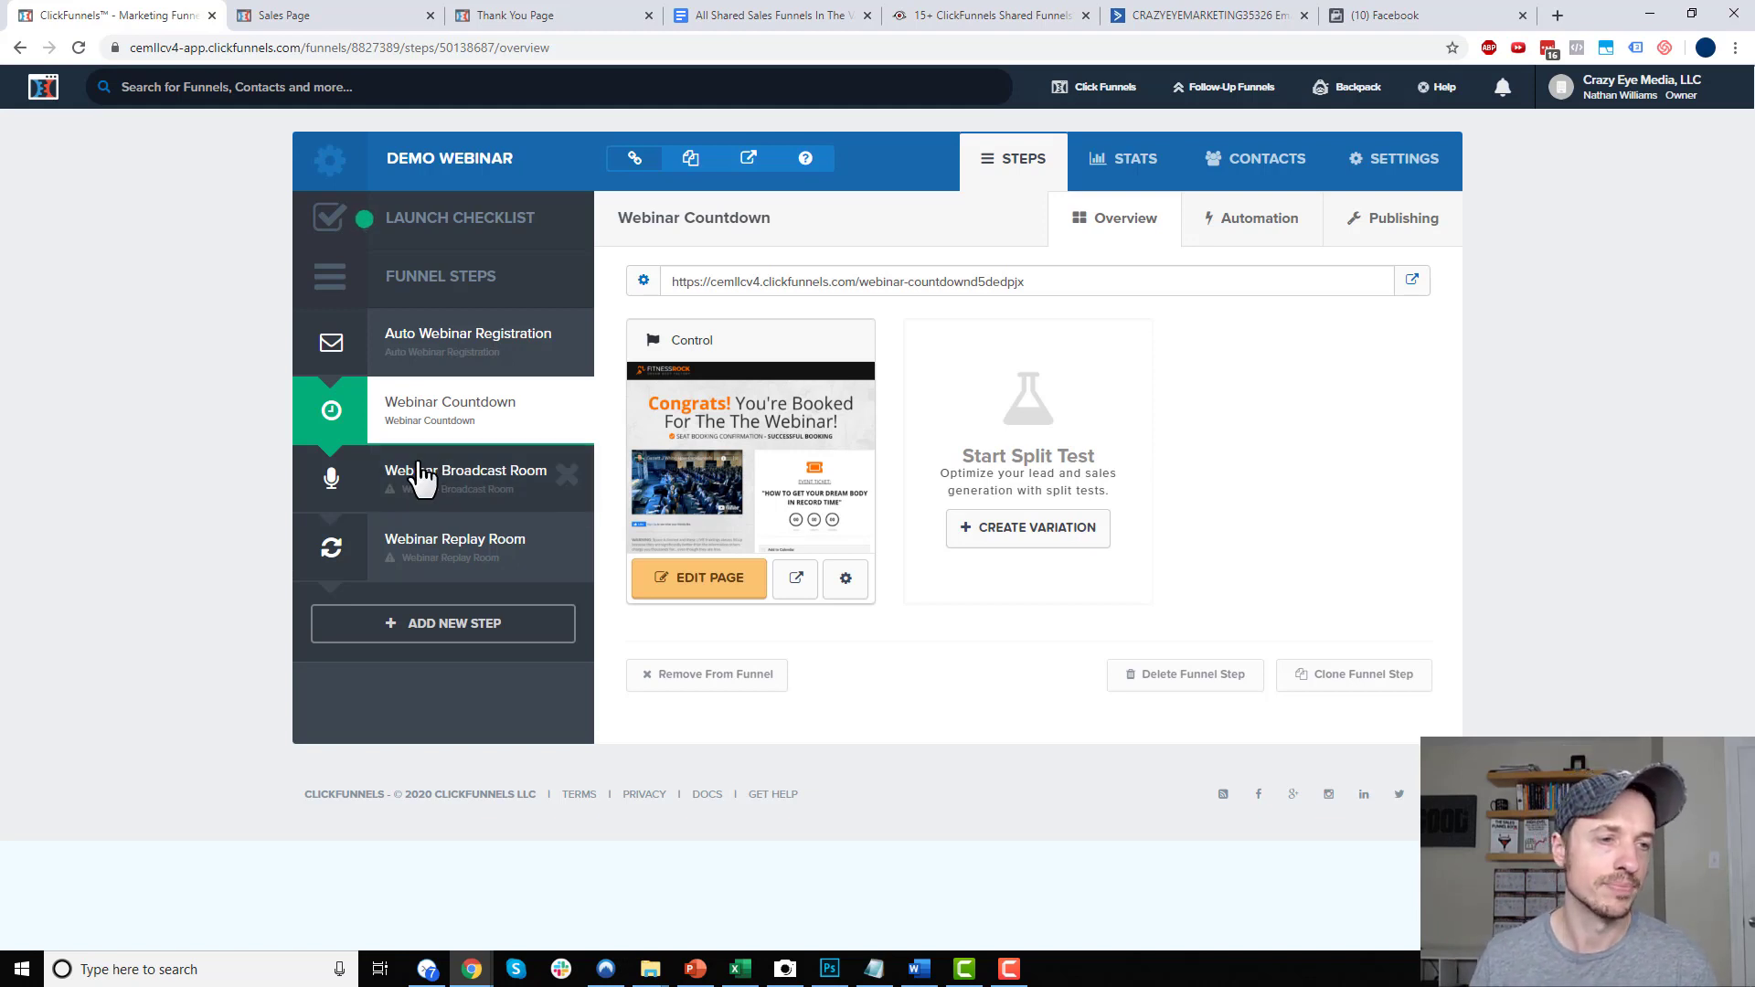
click(461, 490)
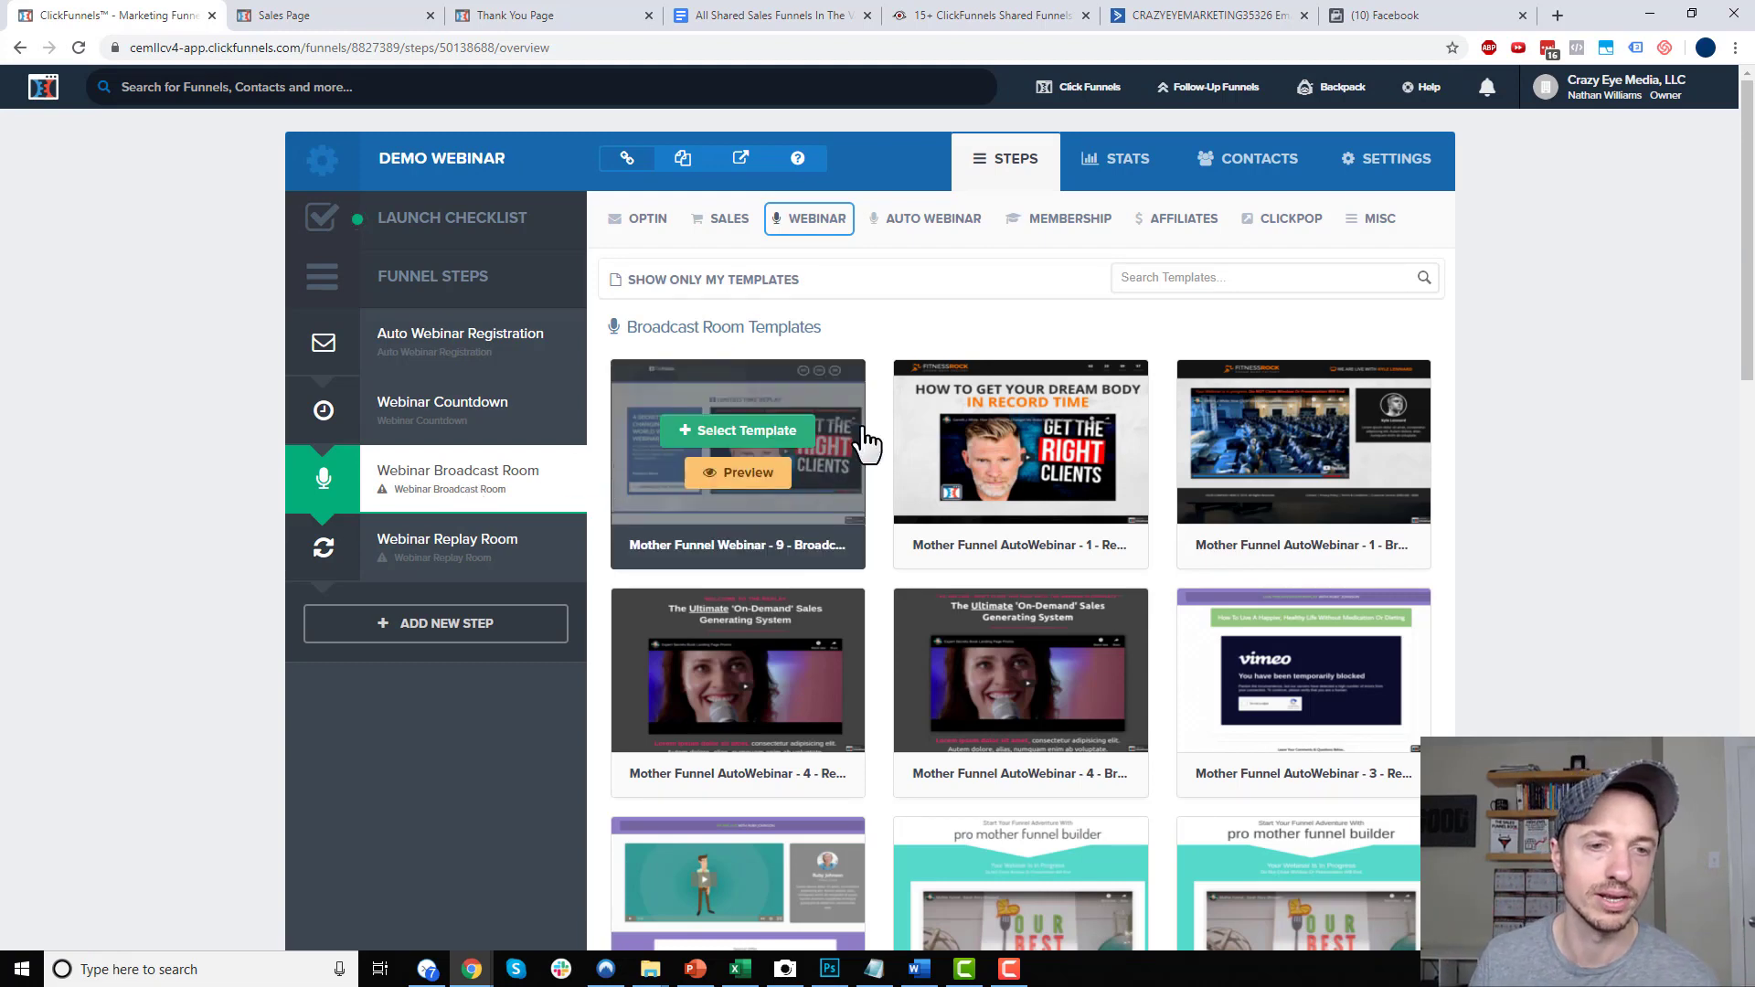
click(1028, 437)
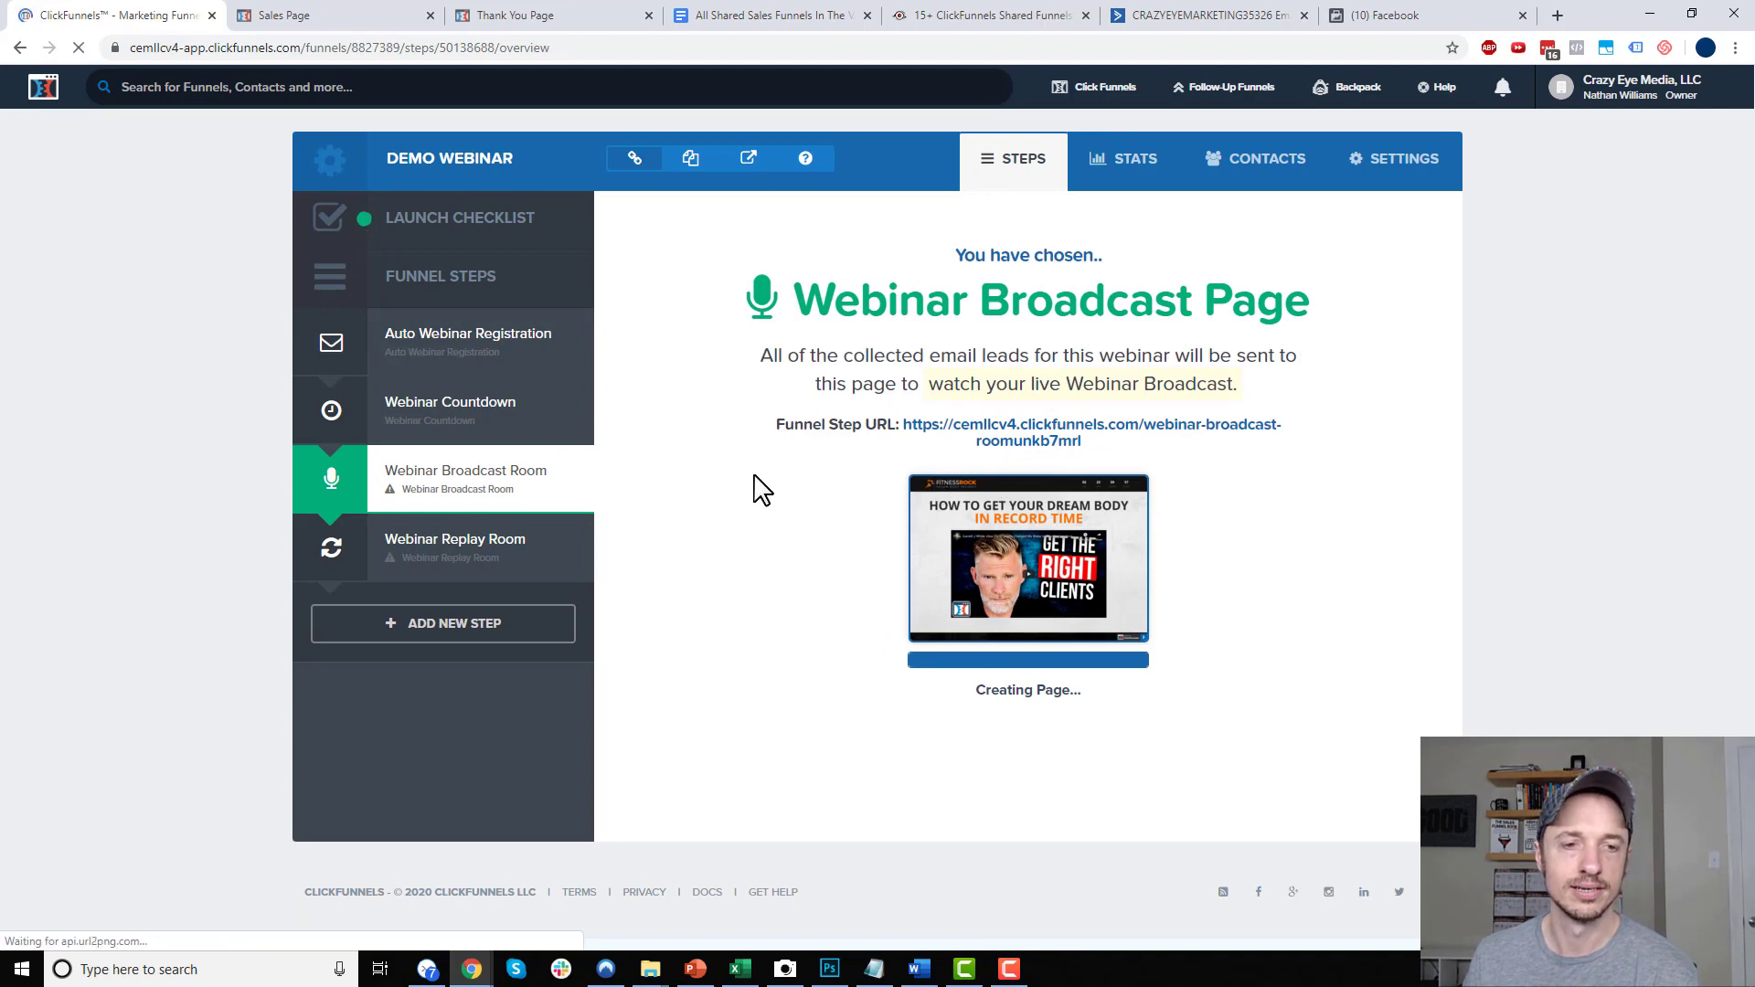
click(455, 551)
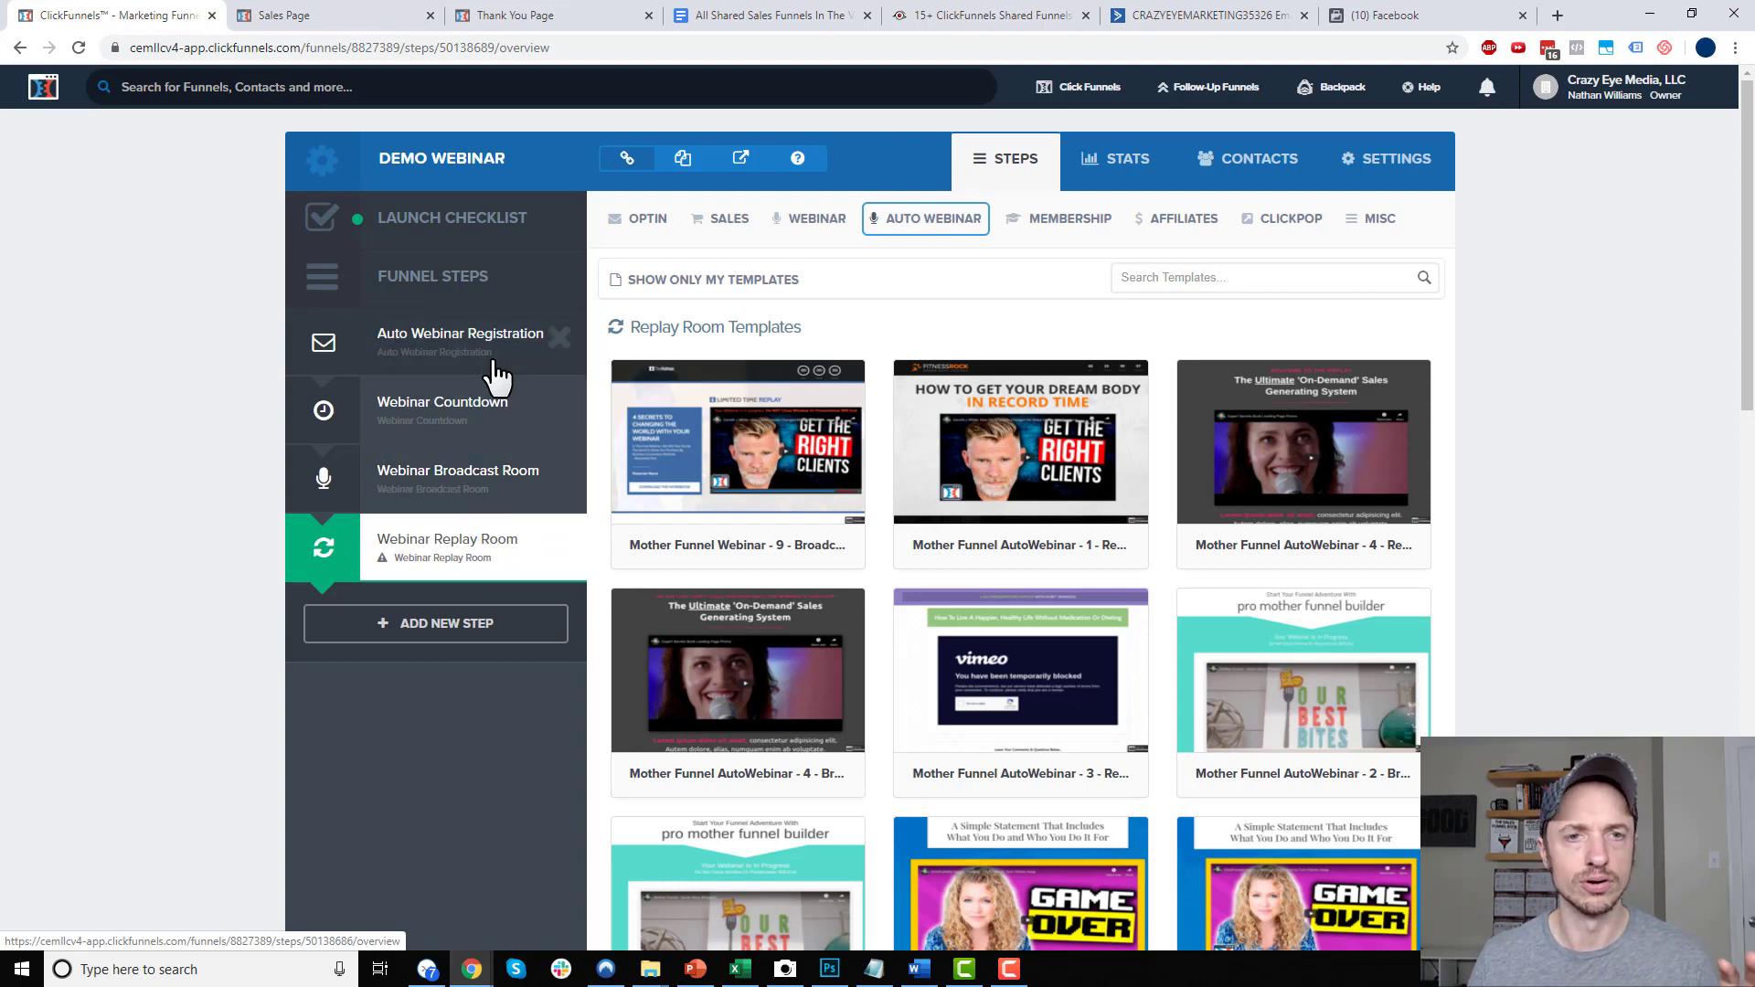
mouse_move(999, 416)
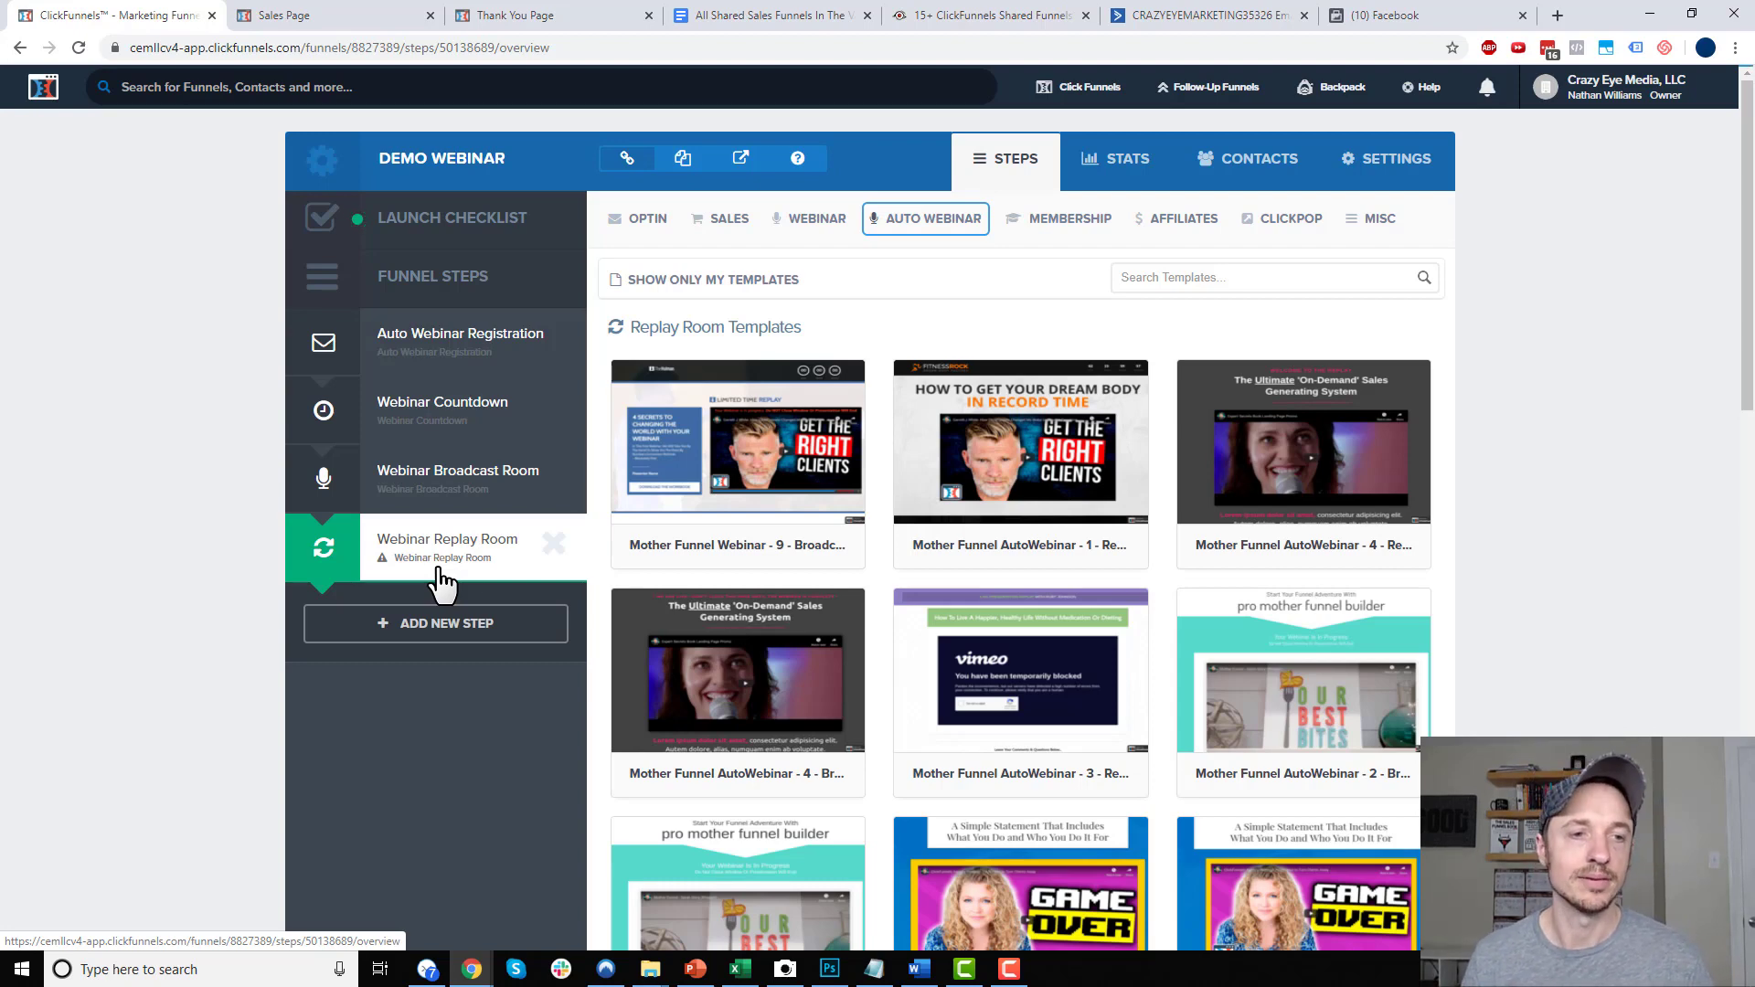
click(1037, 425)
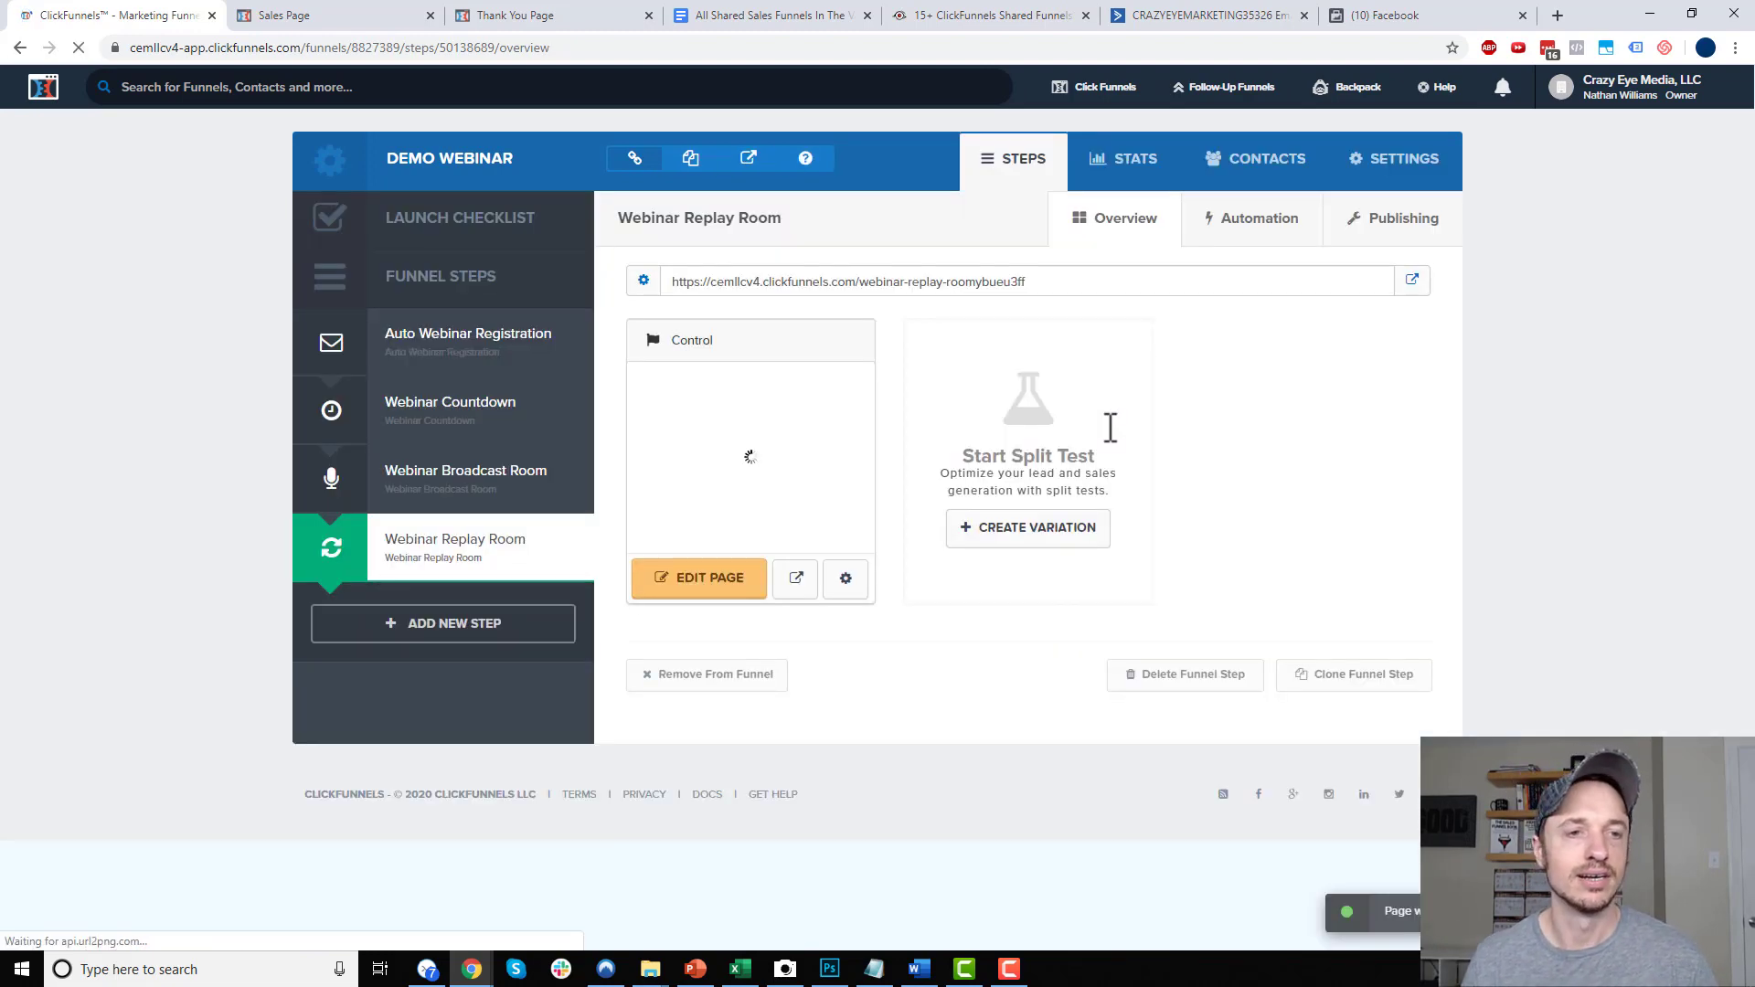
Open the Auto Webinar Registration page in the page editor and look through its sections
click(468, 352)
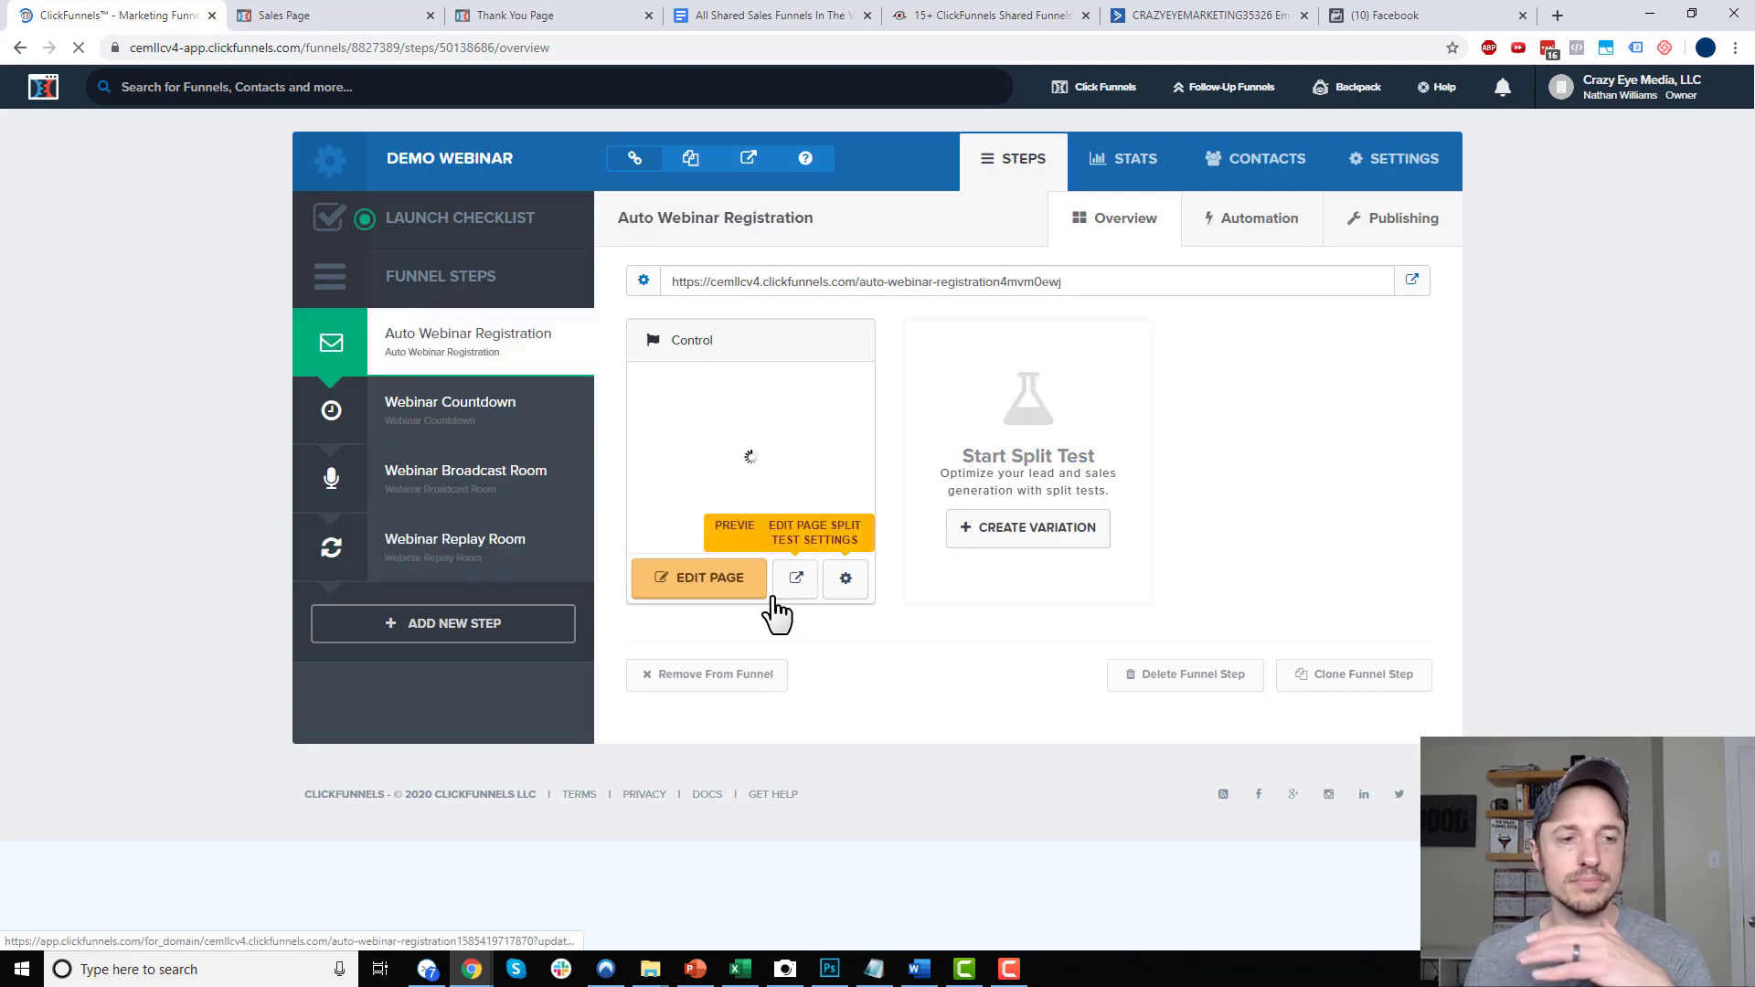
click(749, 578)
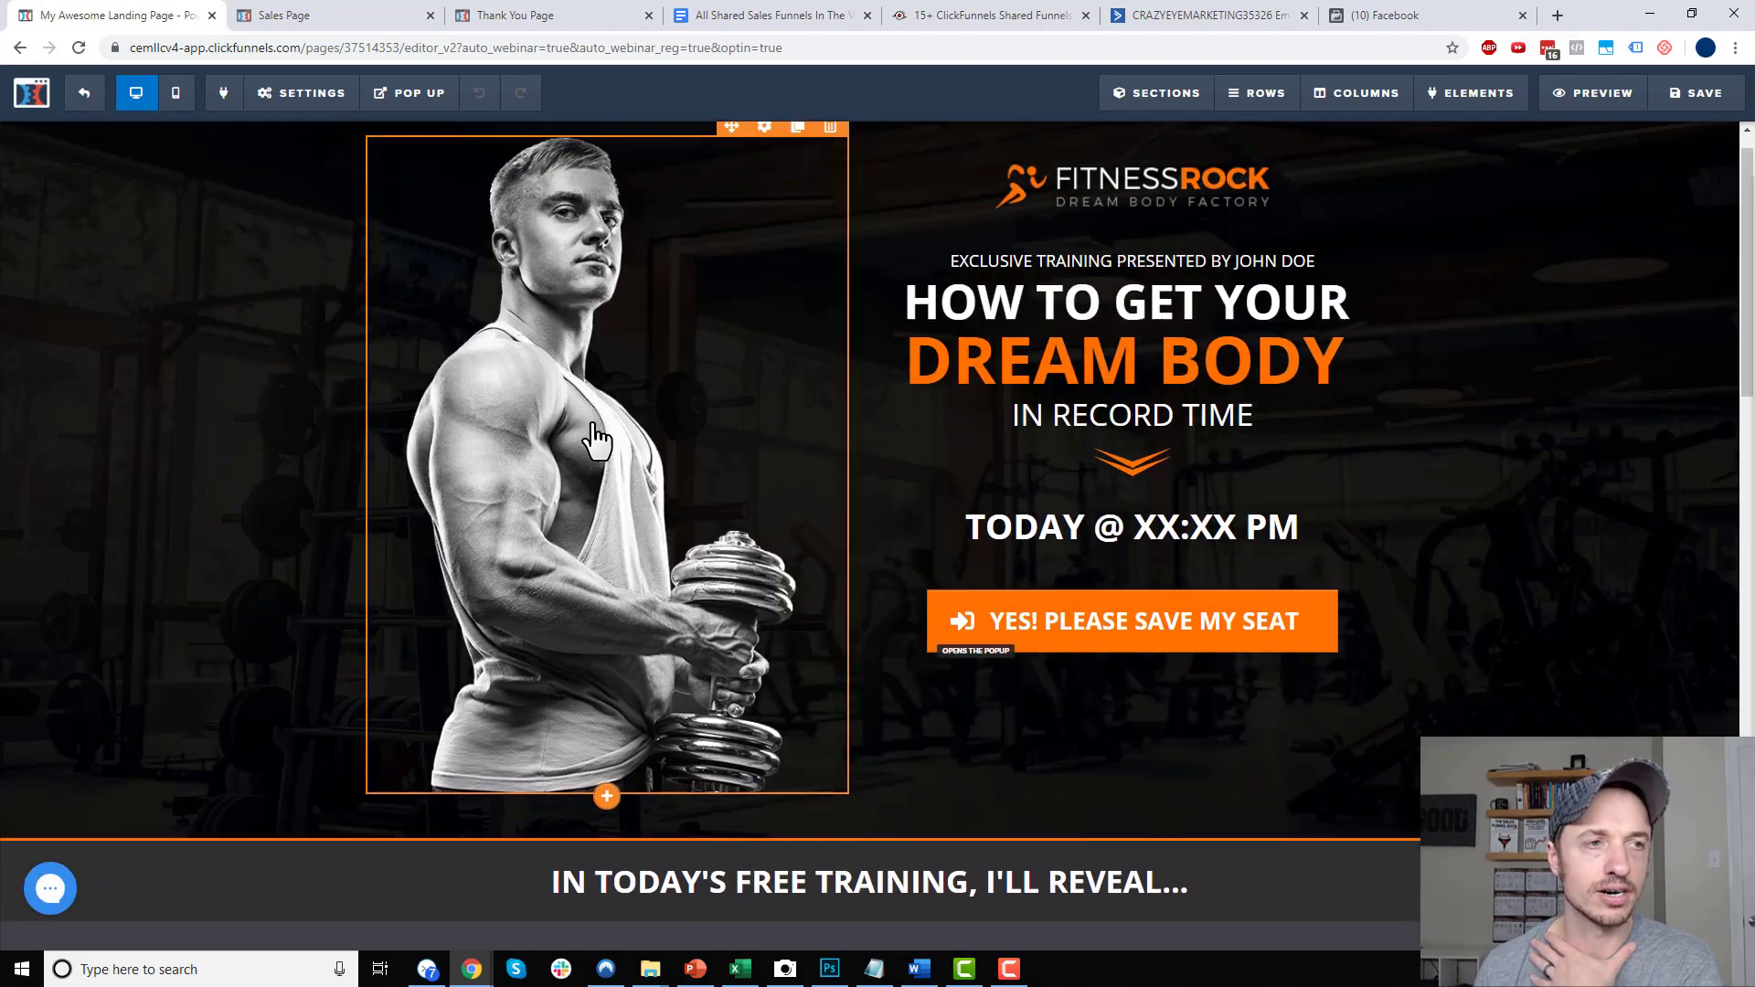
scroll(592, 439, down, 2)
scroll(735, 419, up, 2)
scroll(933, 536, down, 8)
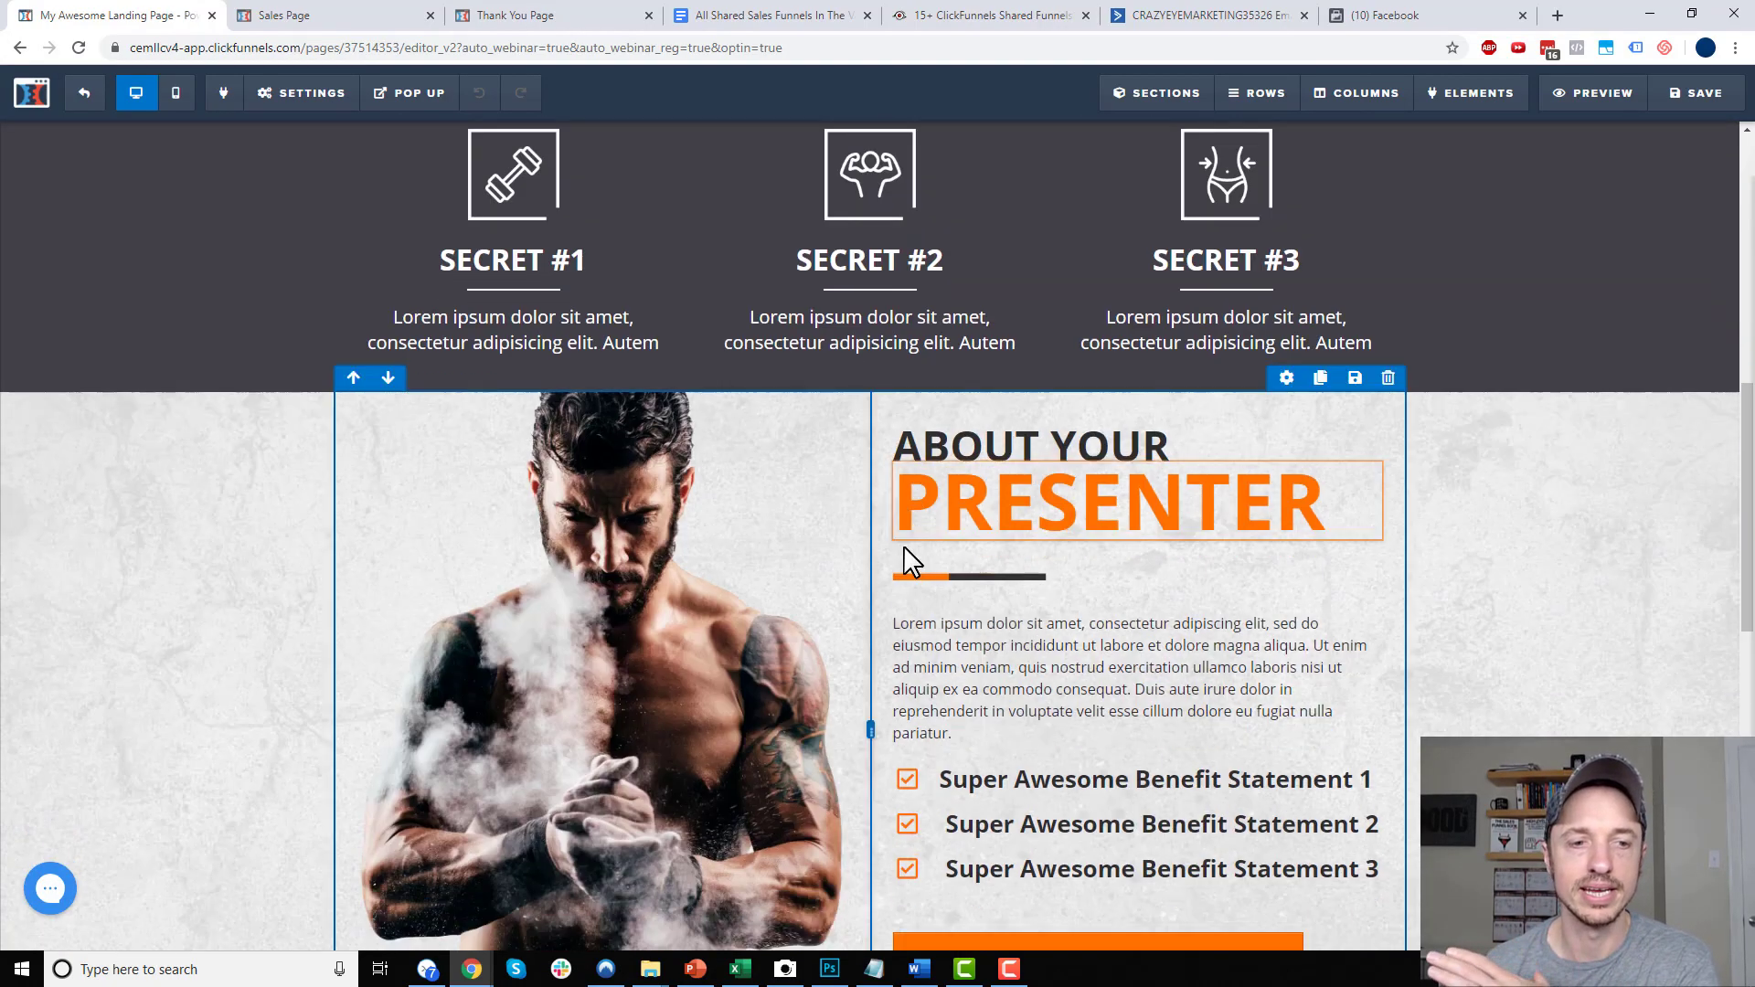
scroll(912, 562, down, 9)
scroll(1046, 575, up, 10)
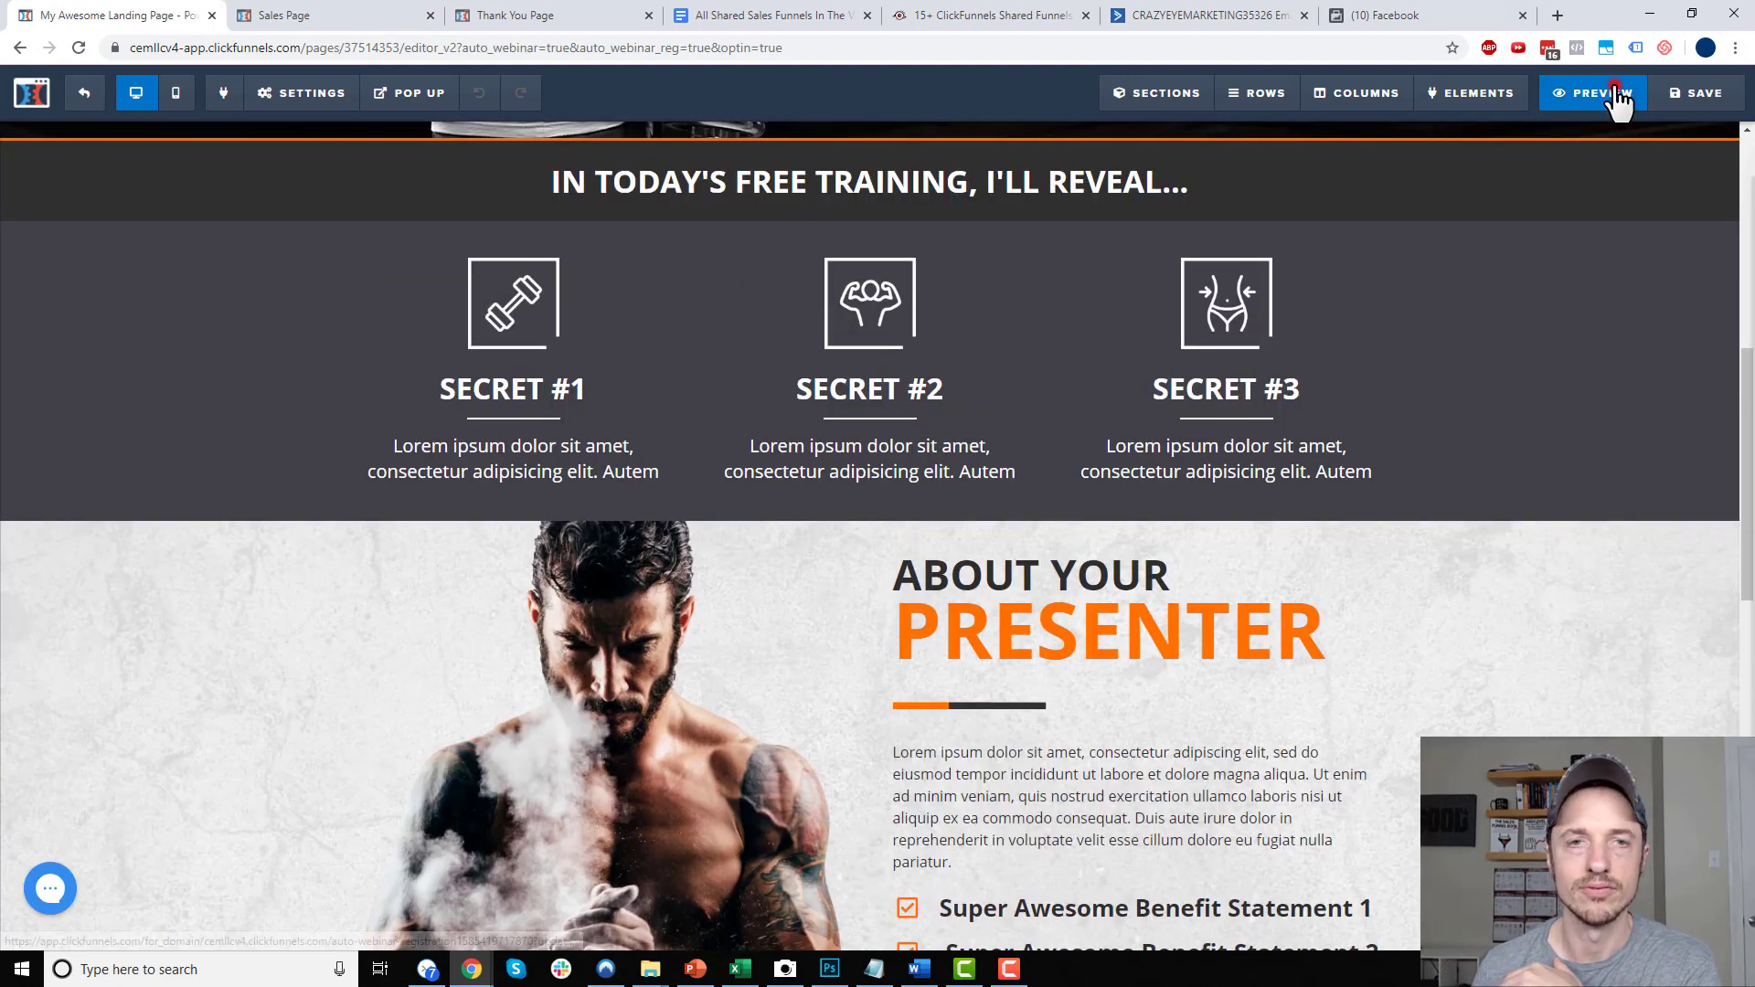
Preview the registration page and examine the webinar start time in its header section
click(1614, 89)
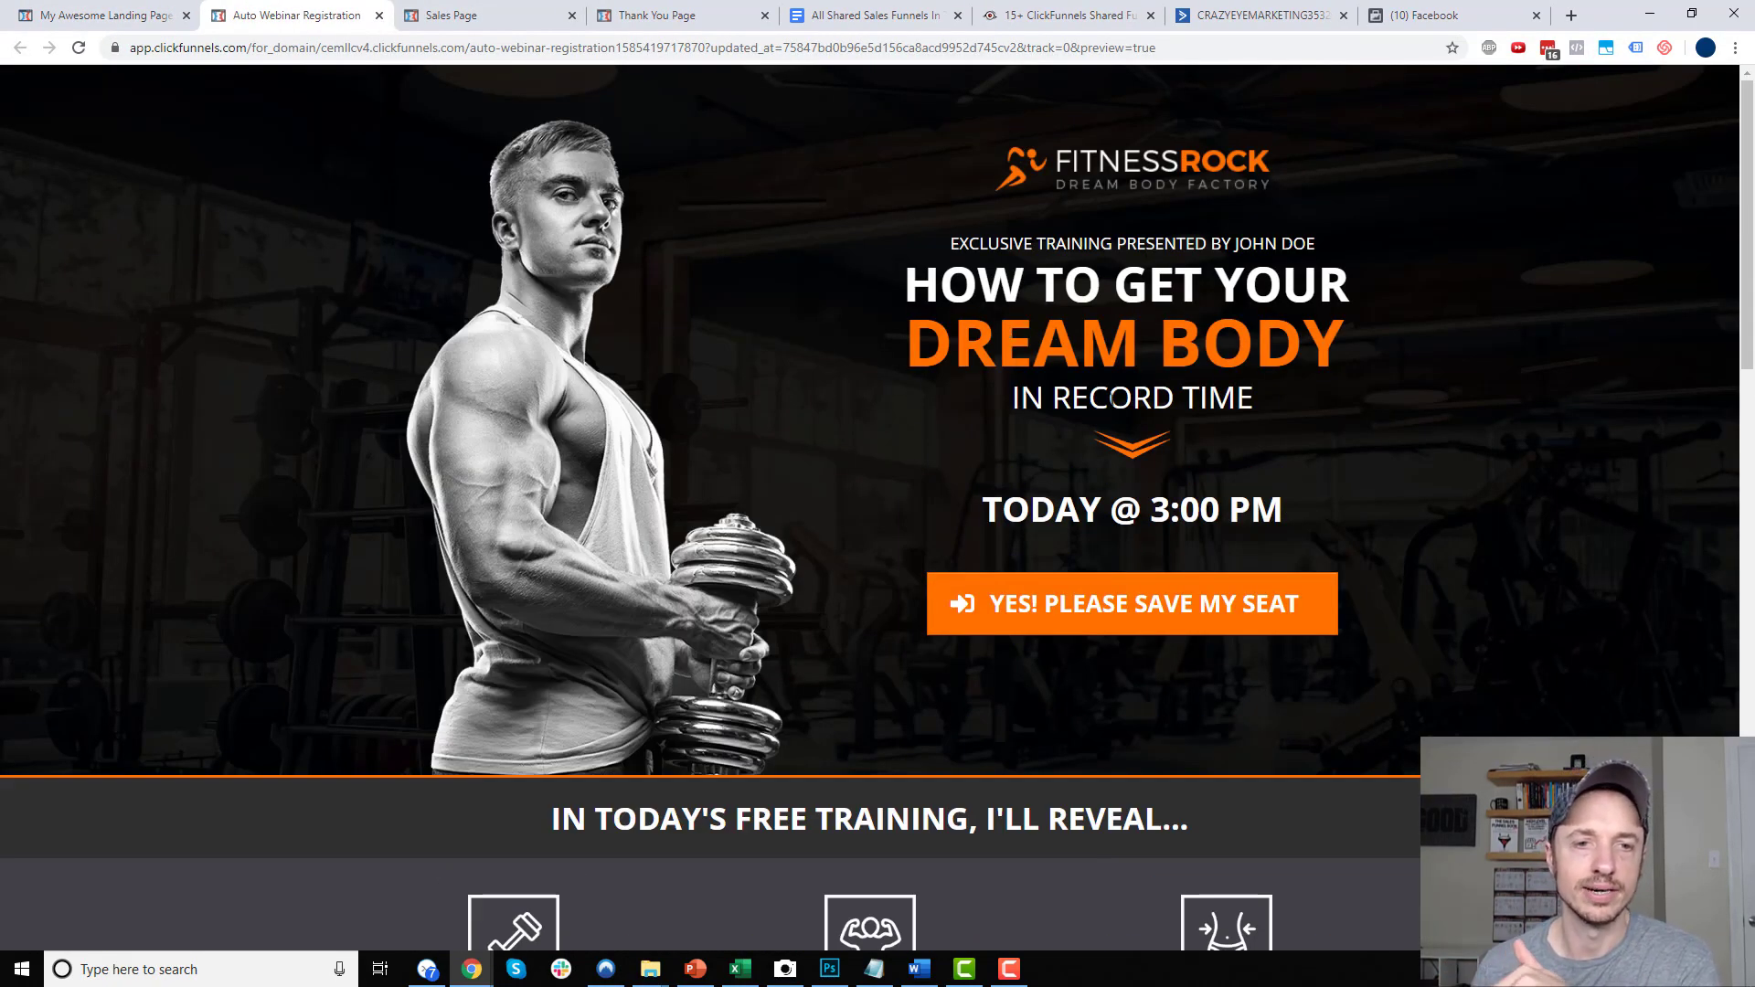
drag(978, 508, 1359, 521)
click(1352, 518)
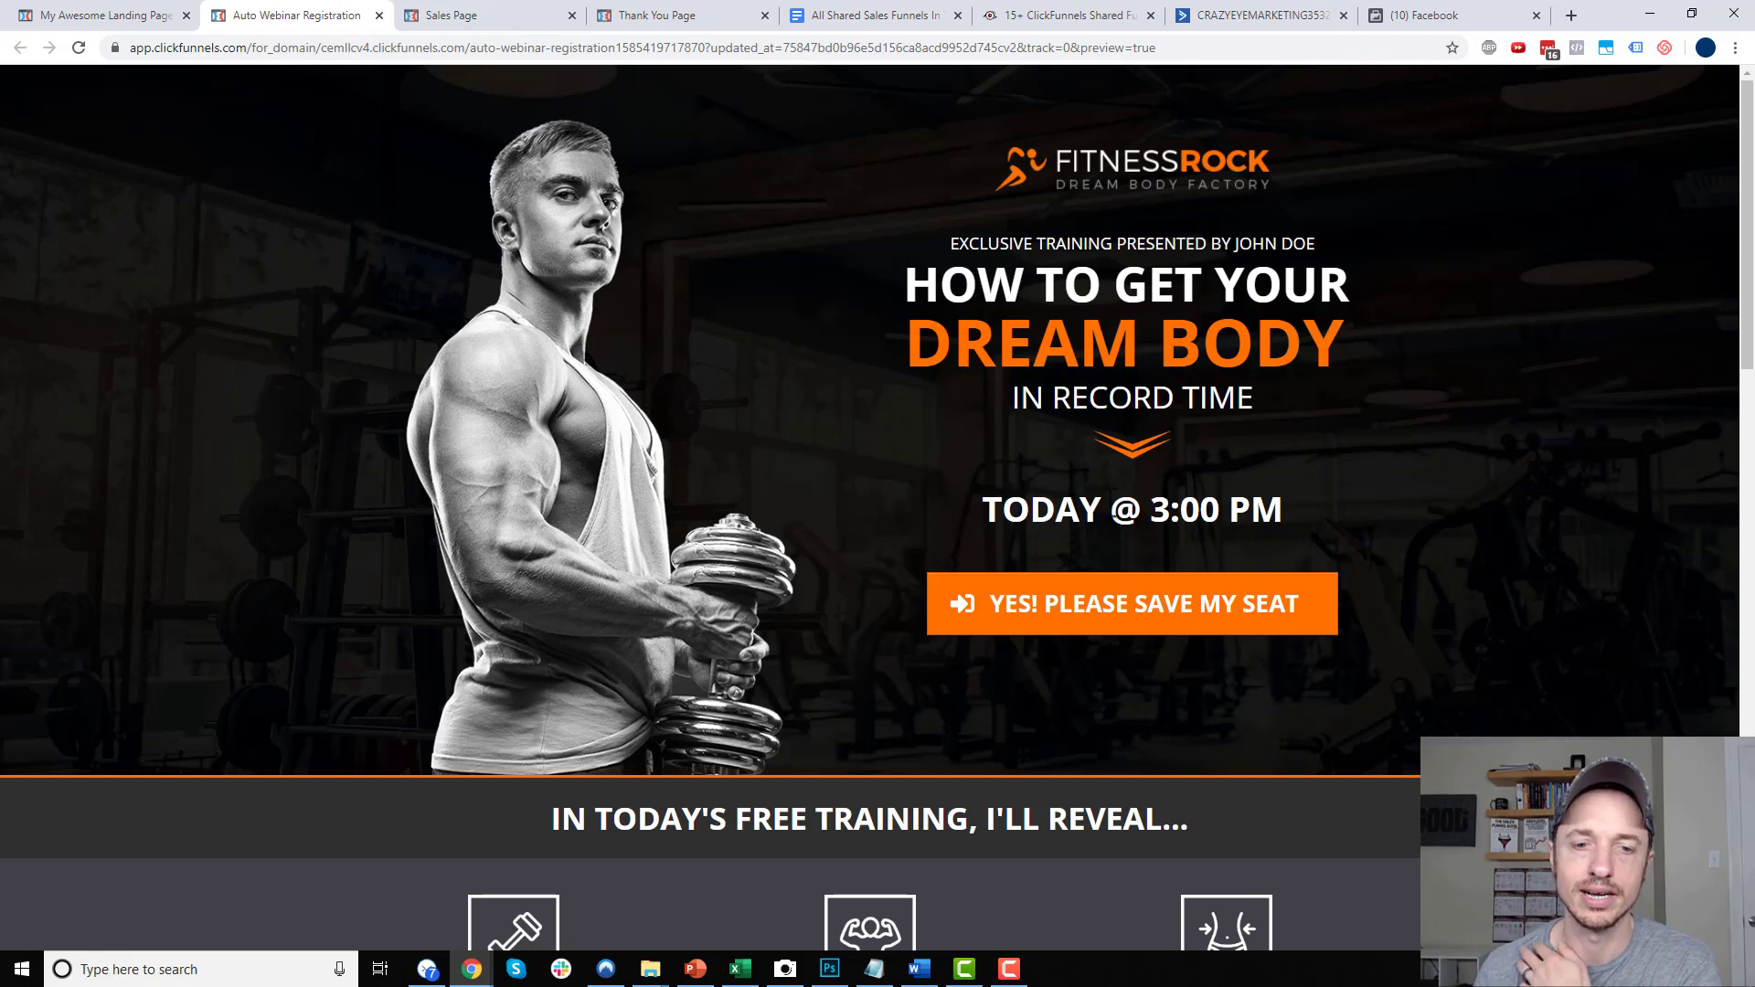
Inspect the registration popup and the extra fields of its SMS text alert option, and close the popup
click(1230, 609)
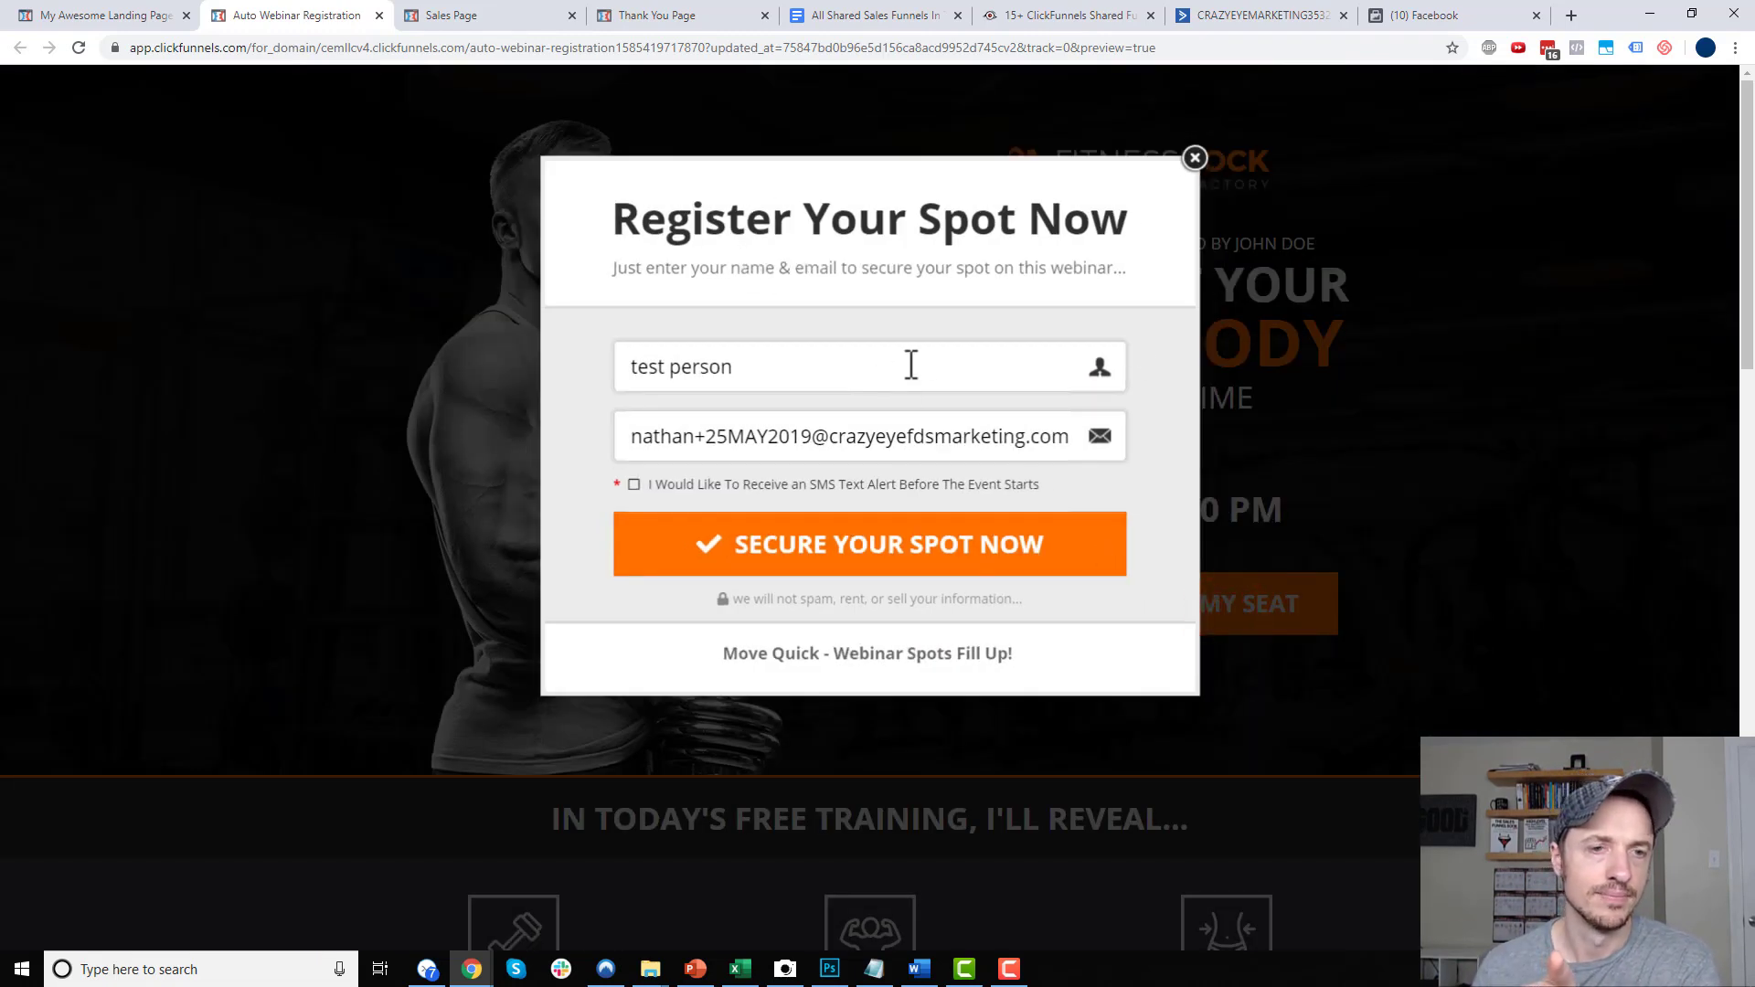
click(836, 354)
click(634, 485)
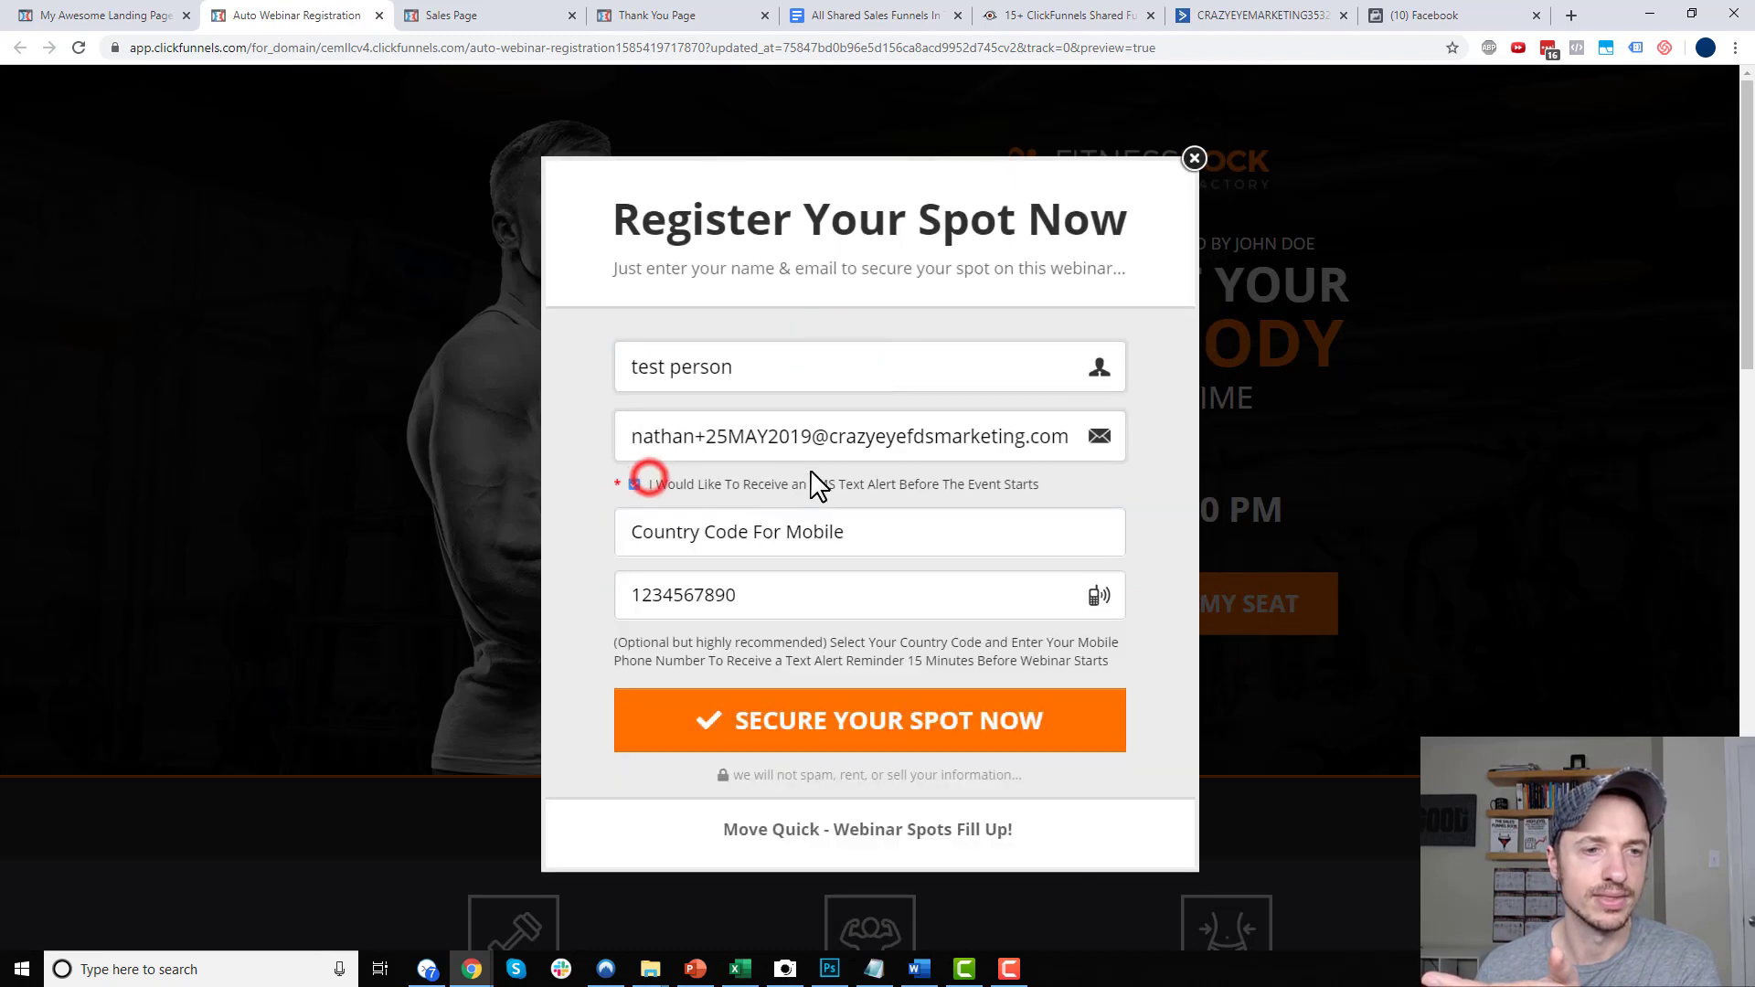
click(786, 484)
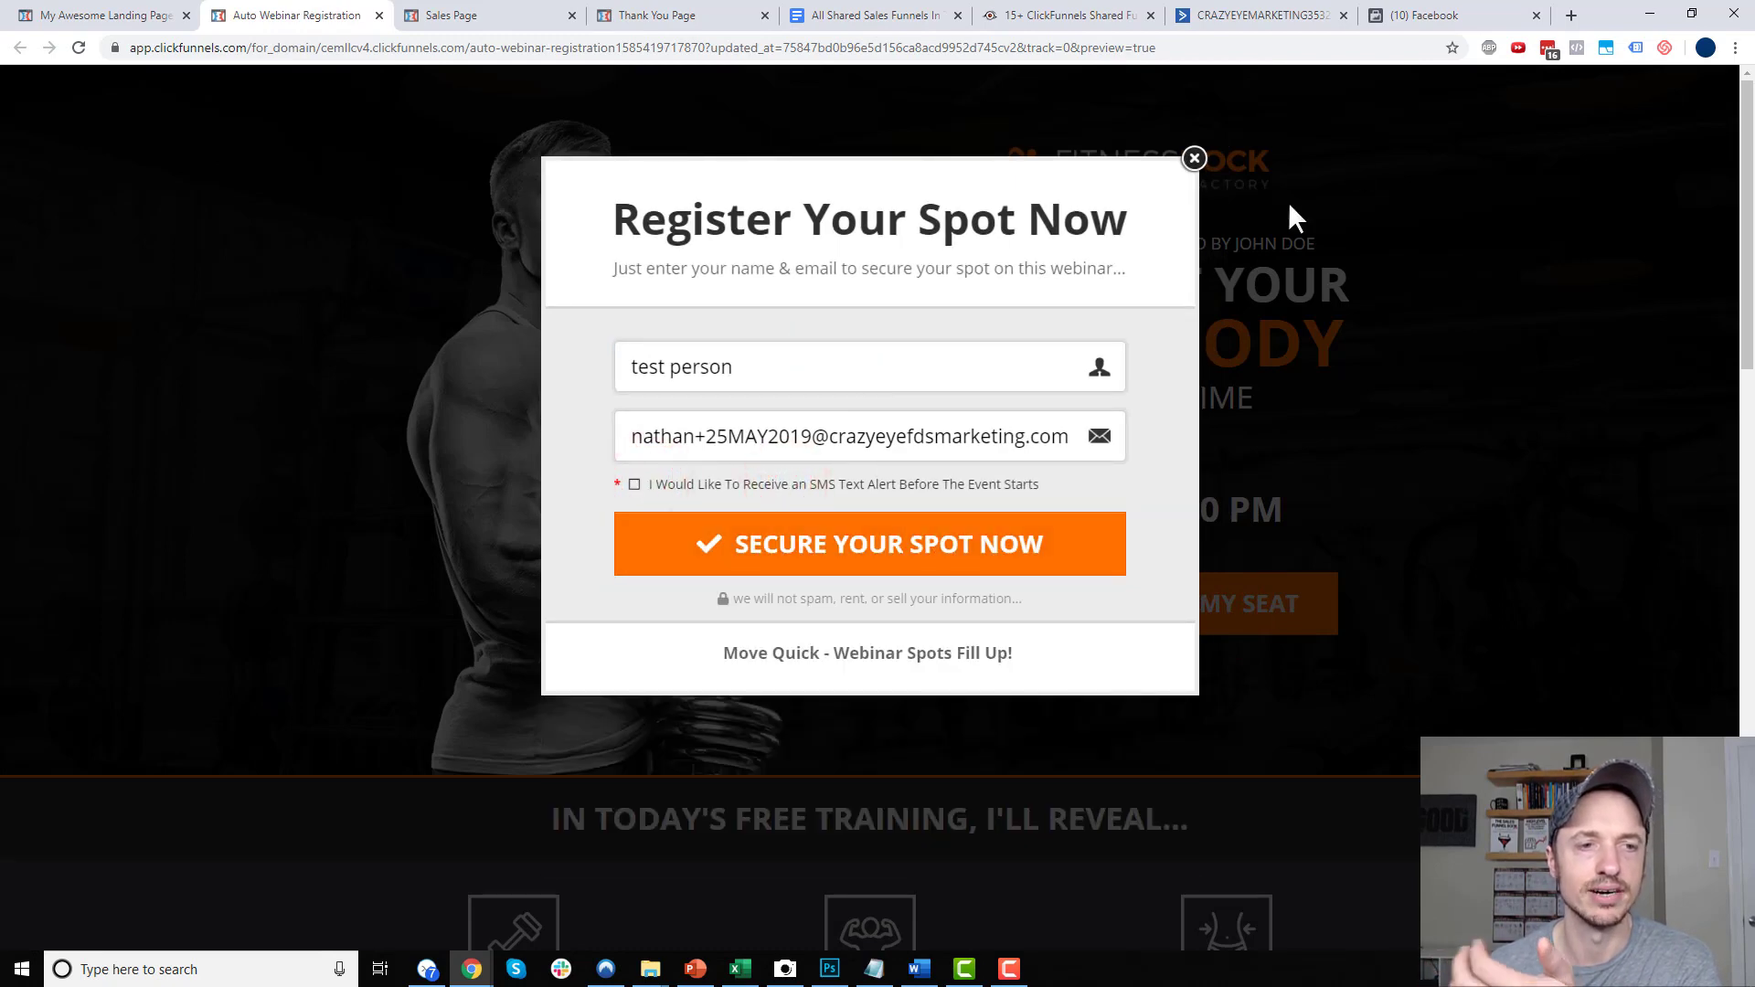
click(1194, 158)
Review the rest of the previewed registration page and check its remaining save-my-seat buttons
scroll(1253, 324, down, 6)
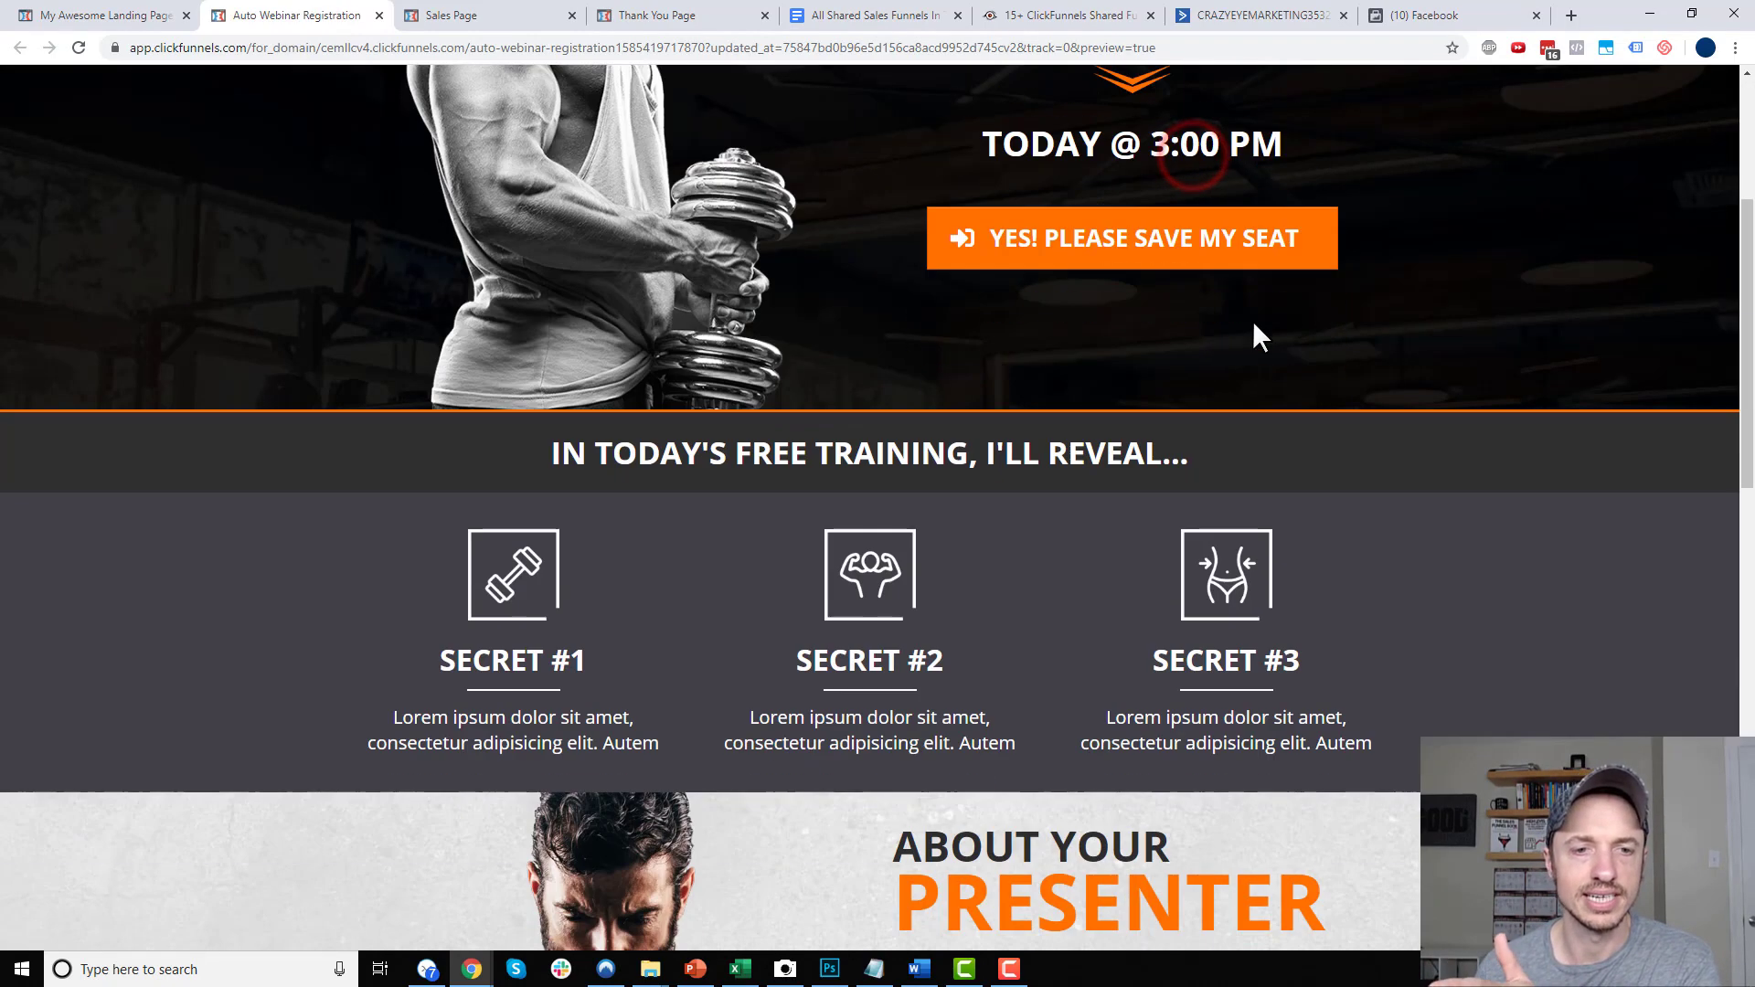
scroll(1254, 327, down, 8)
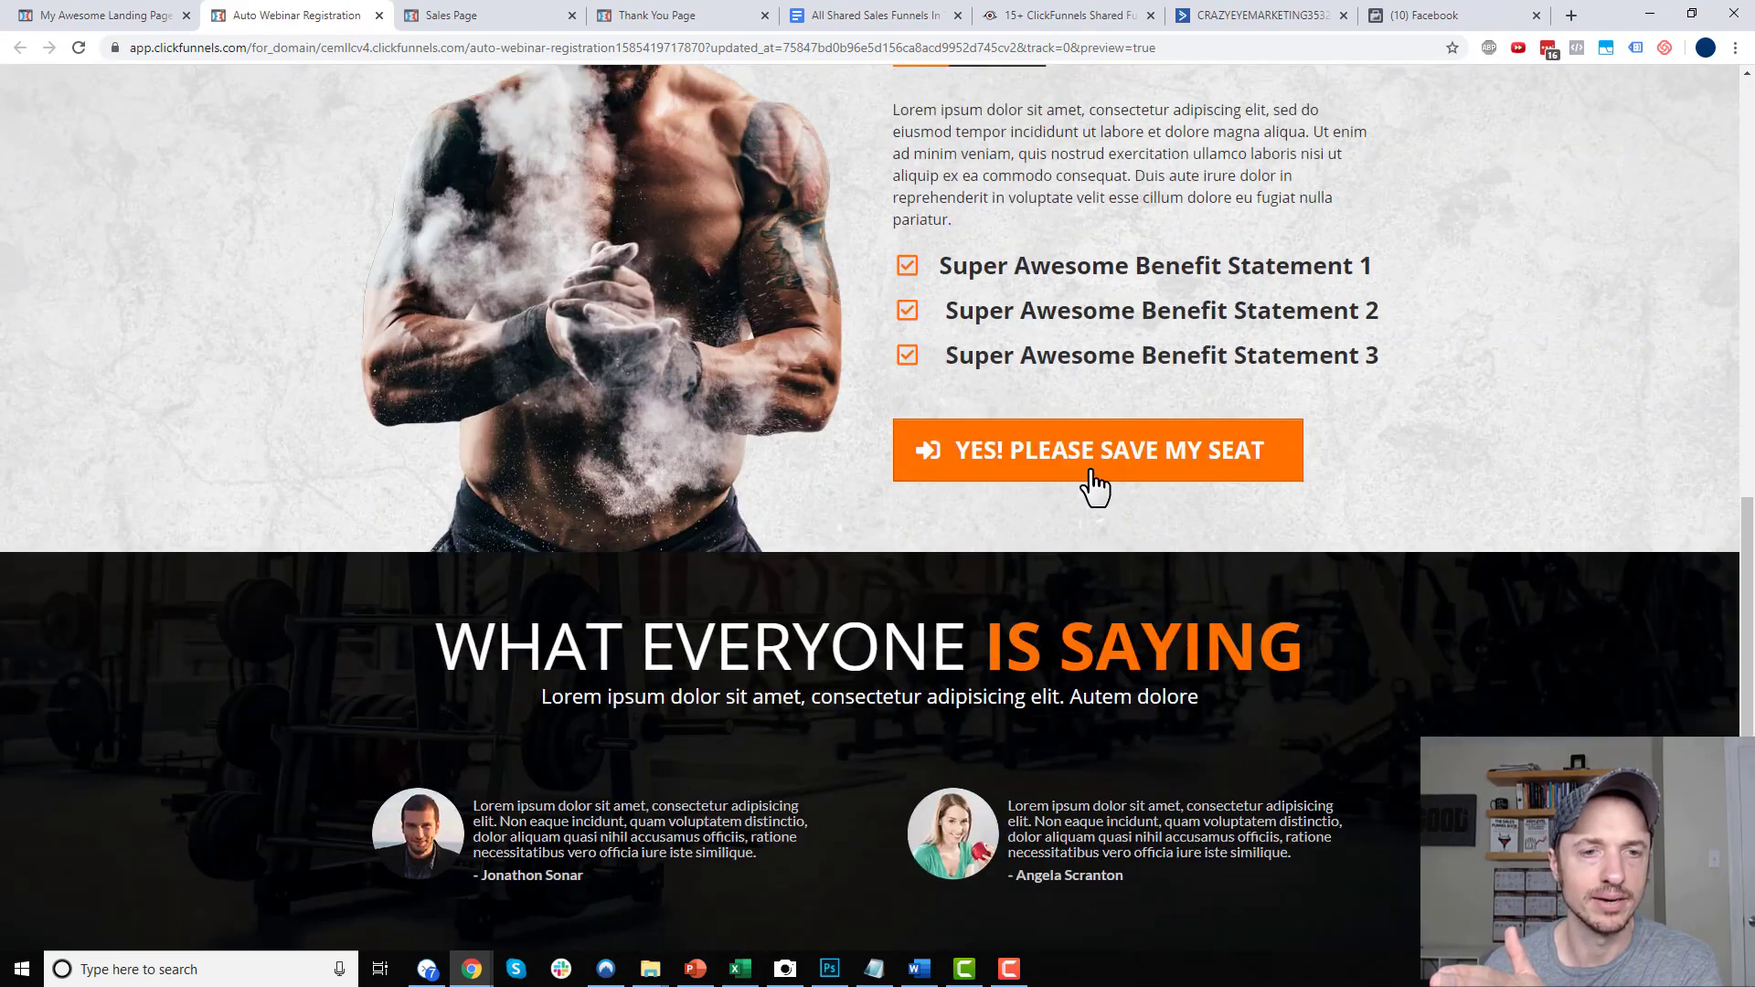
click(1108, 445)
click(1208, 146)
scroll(936, 726, down, 5)
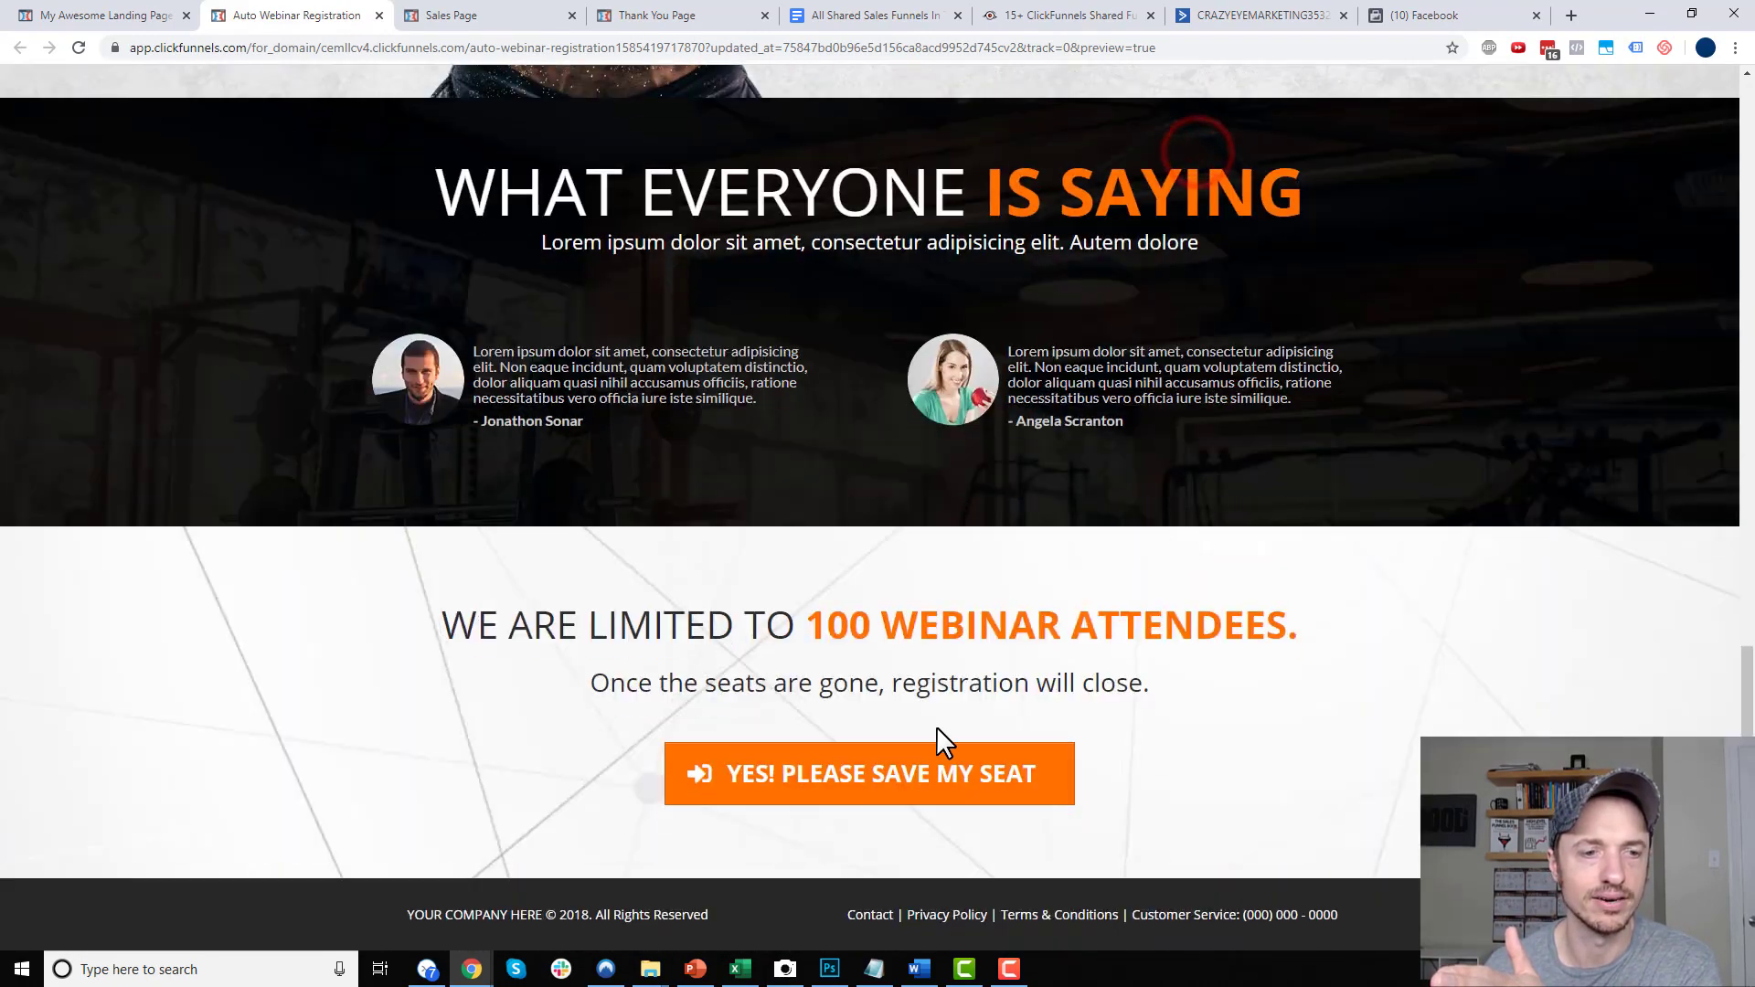
click(990, 780)
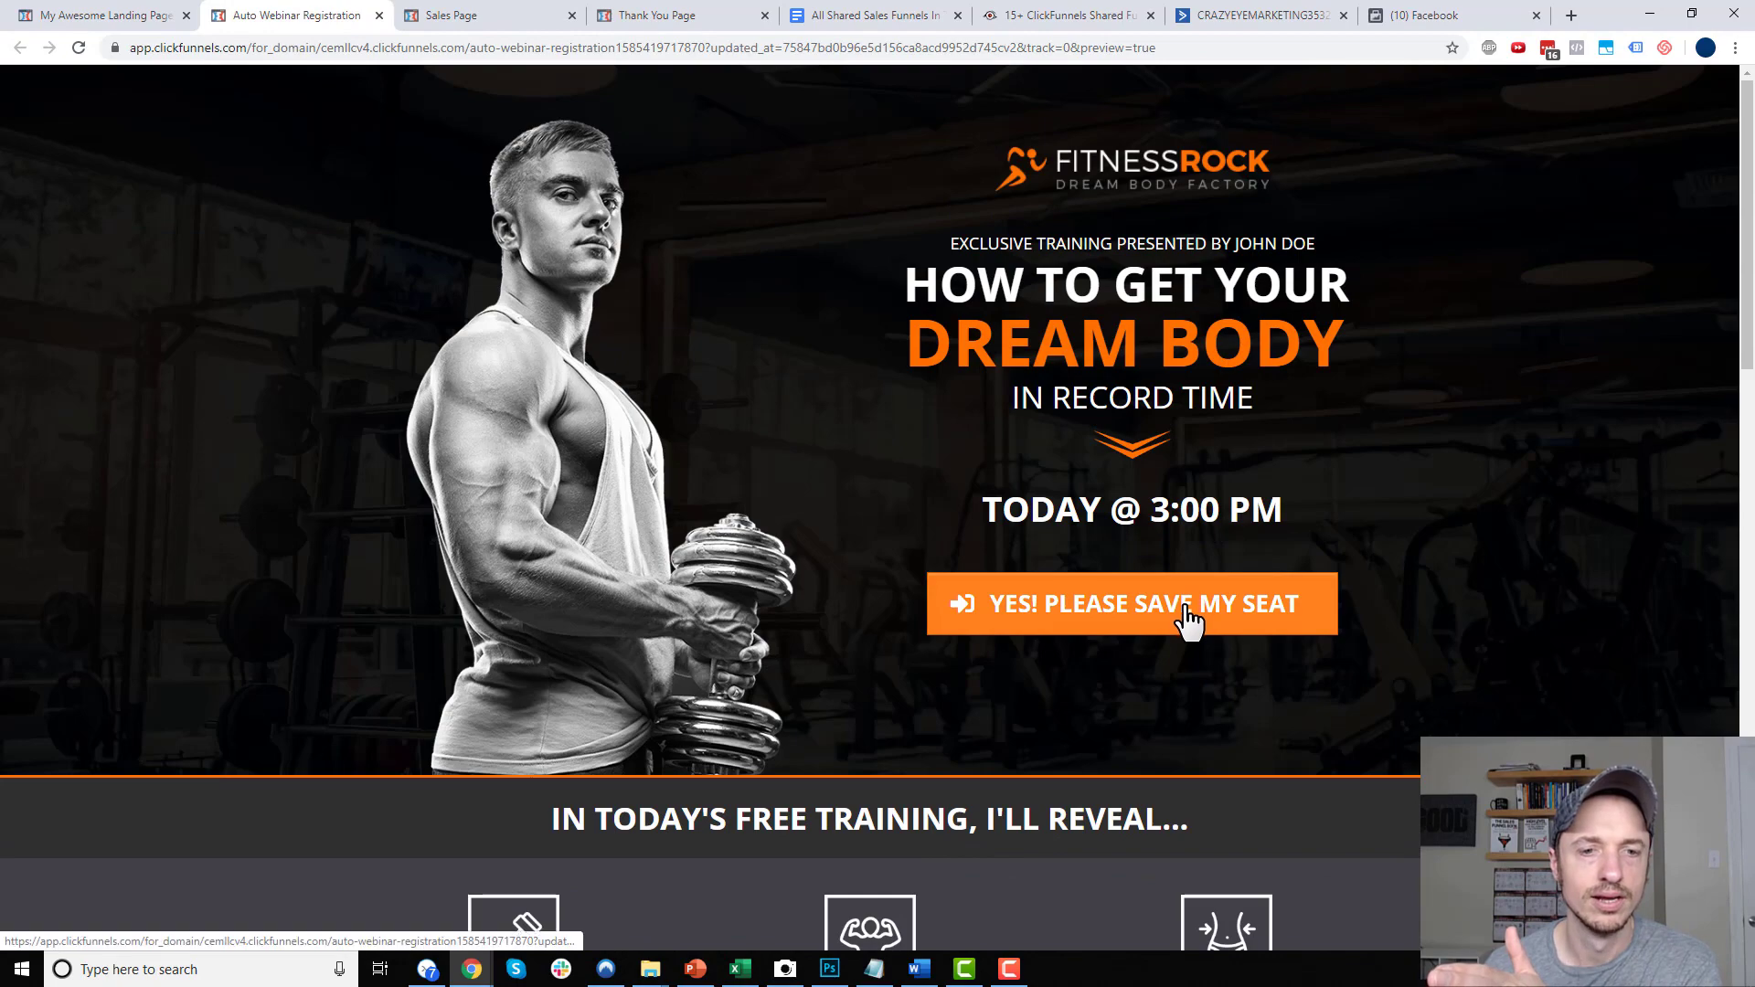
Submit the prefilled registration form to reach the Webinar Countdown page and pause its video
click(1188, 617)
click(972, 550)
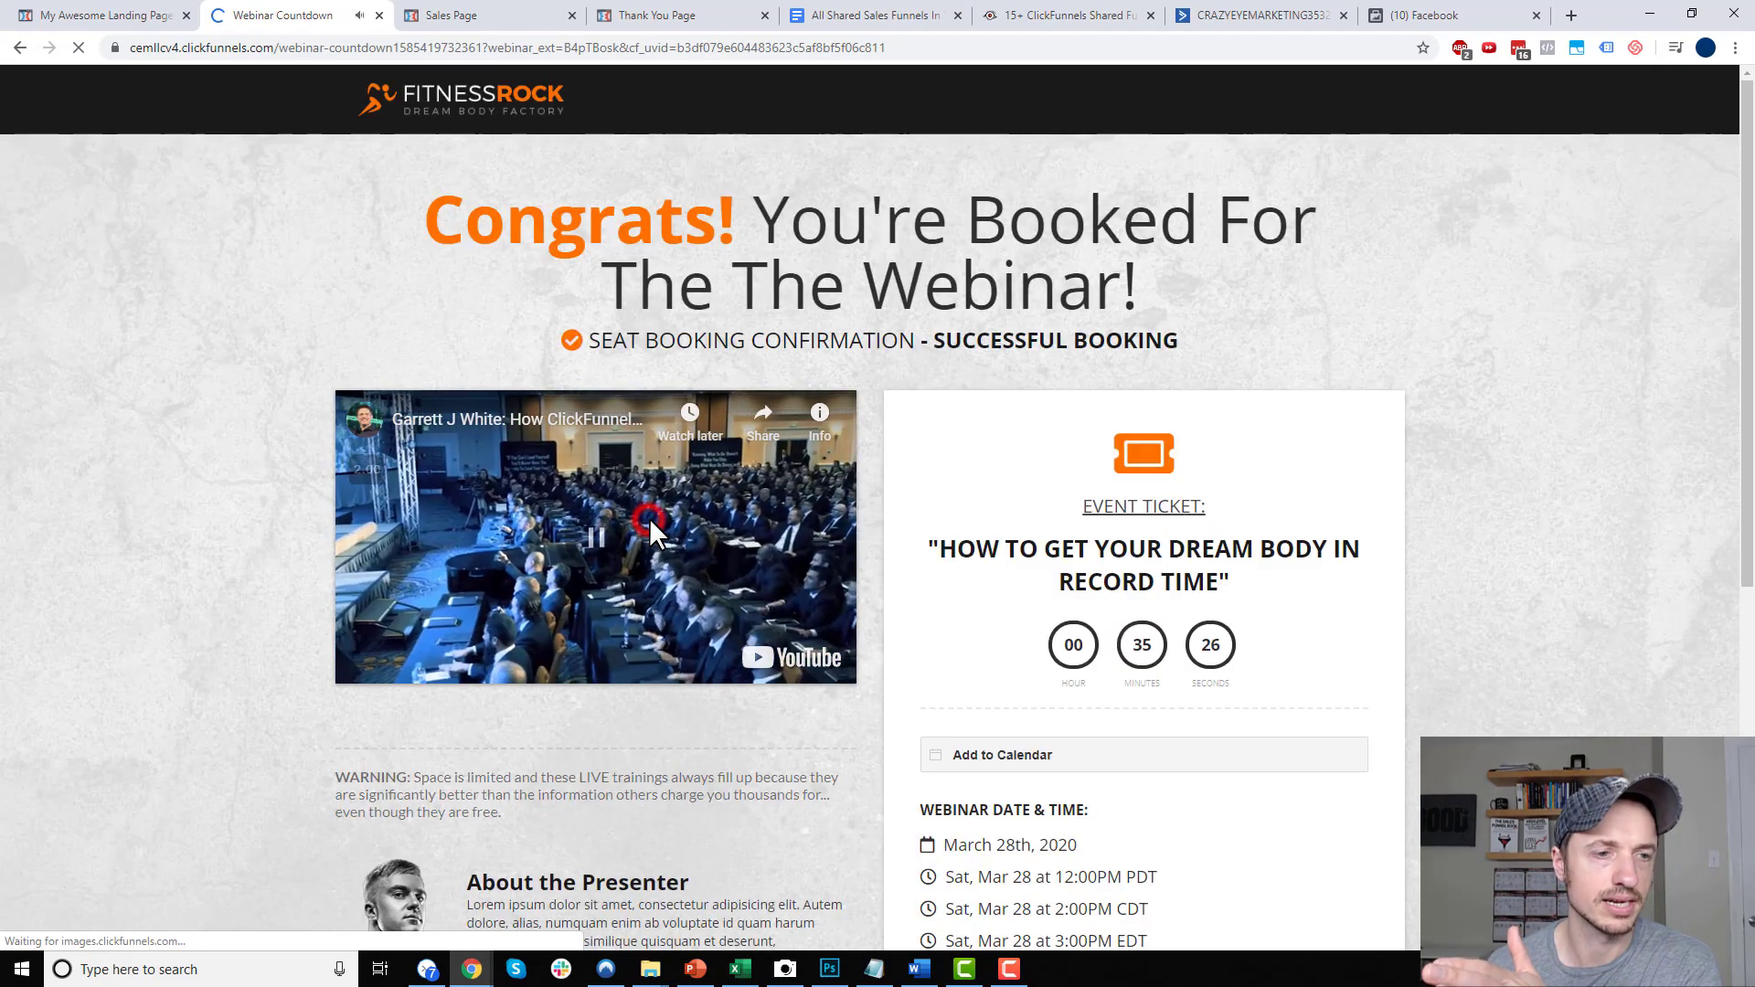
click(649, 517)
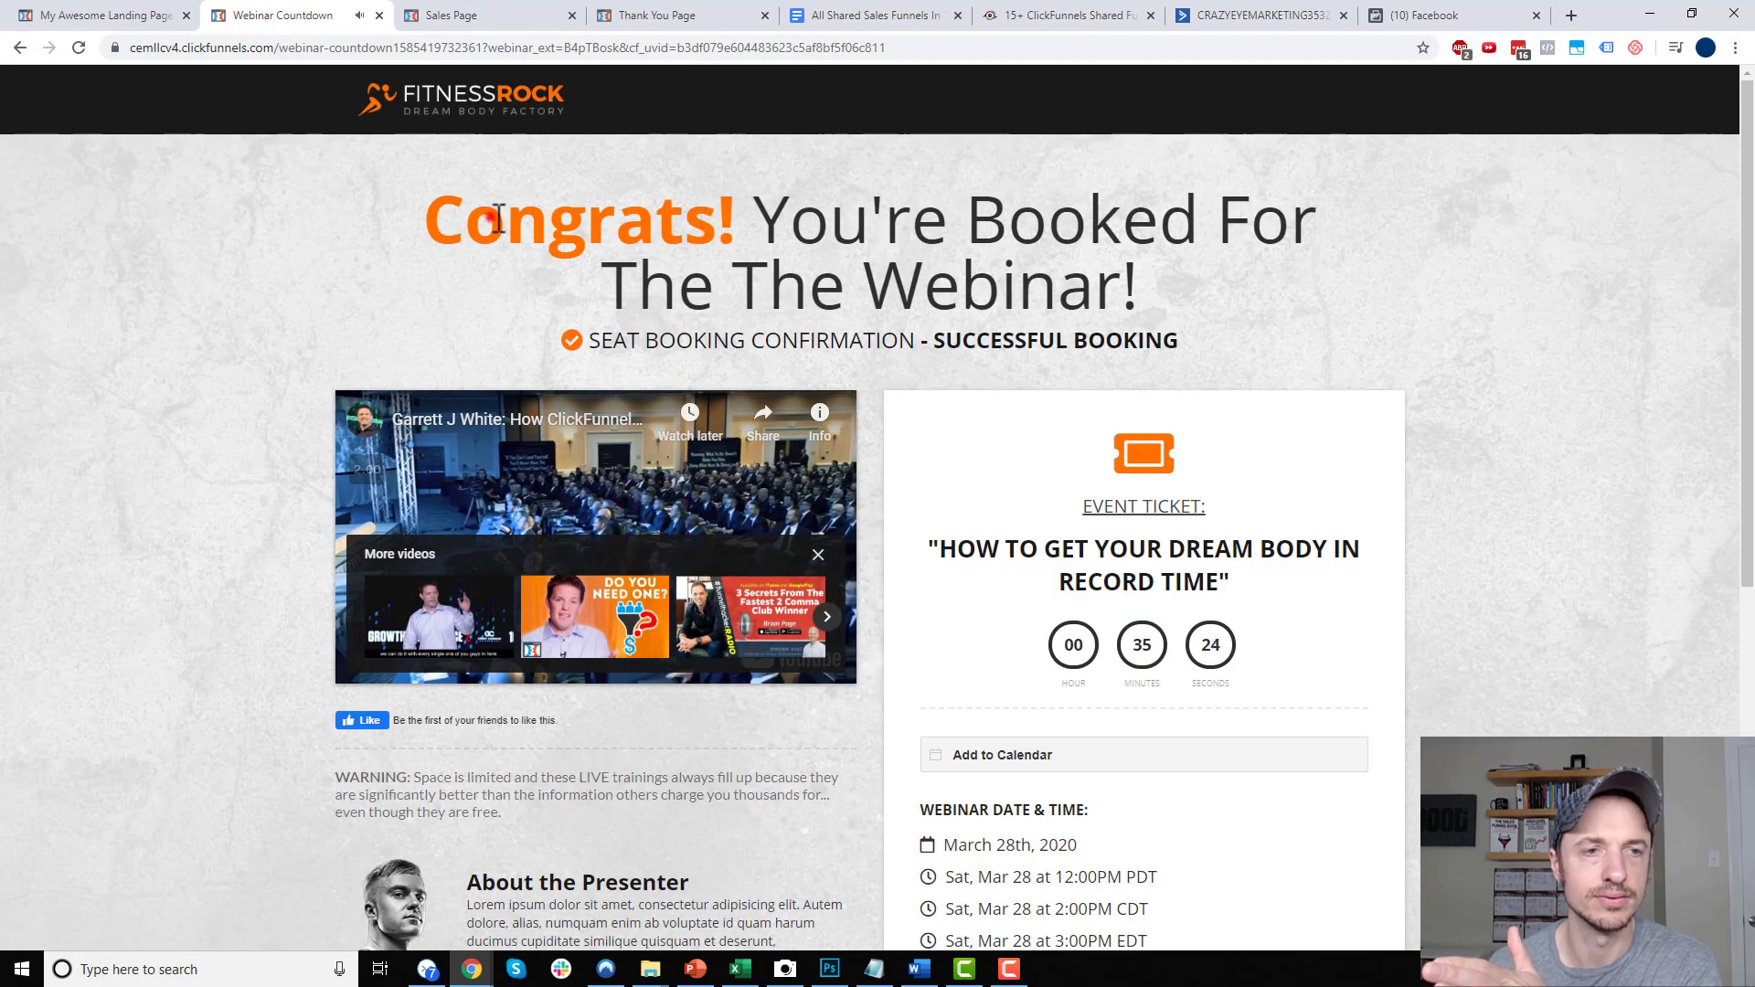
Examine the booking confirmation headline and the event ticket with its title, countdown and webinar times
drag(502, 219, 1153, 274)
scroll(1129, 419, down, 2)
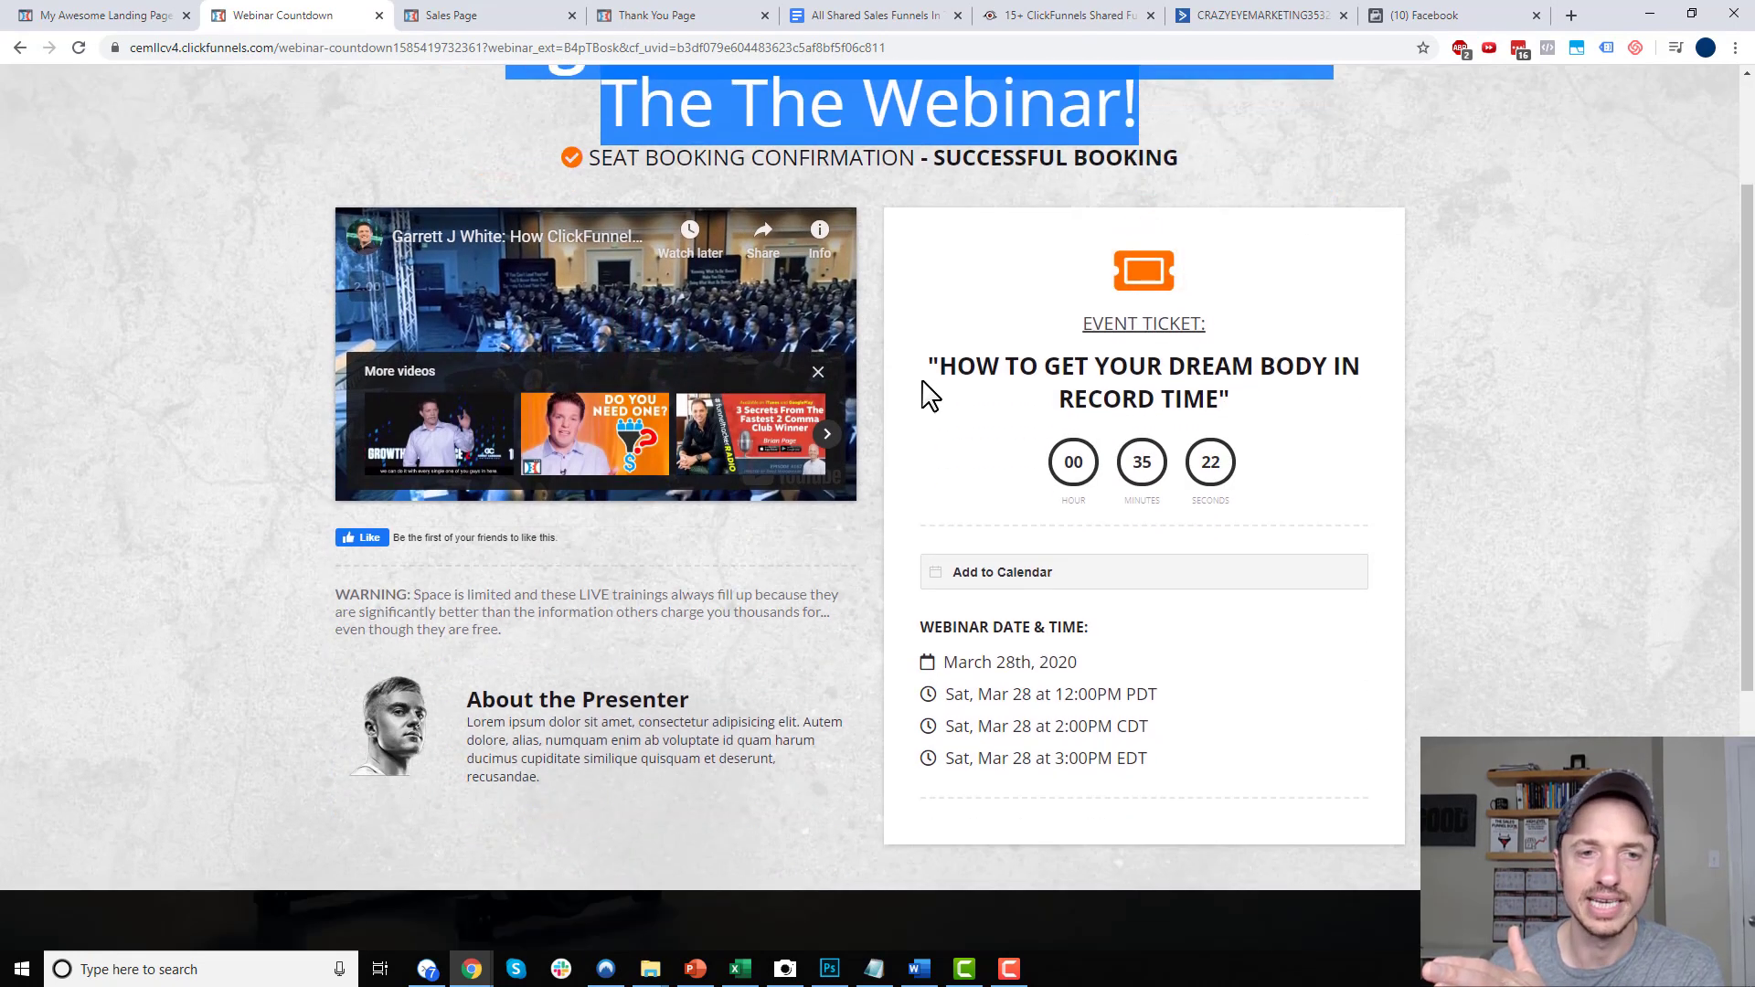
drag(937, 366, 1253, 367)
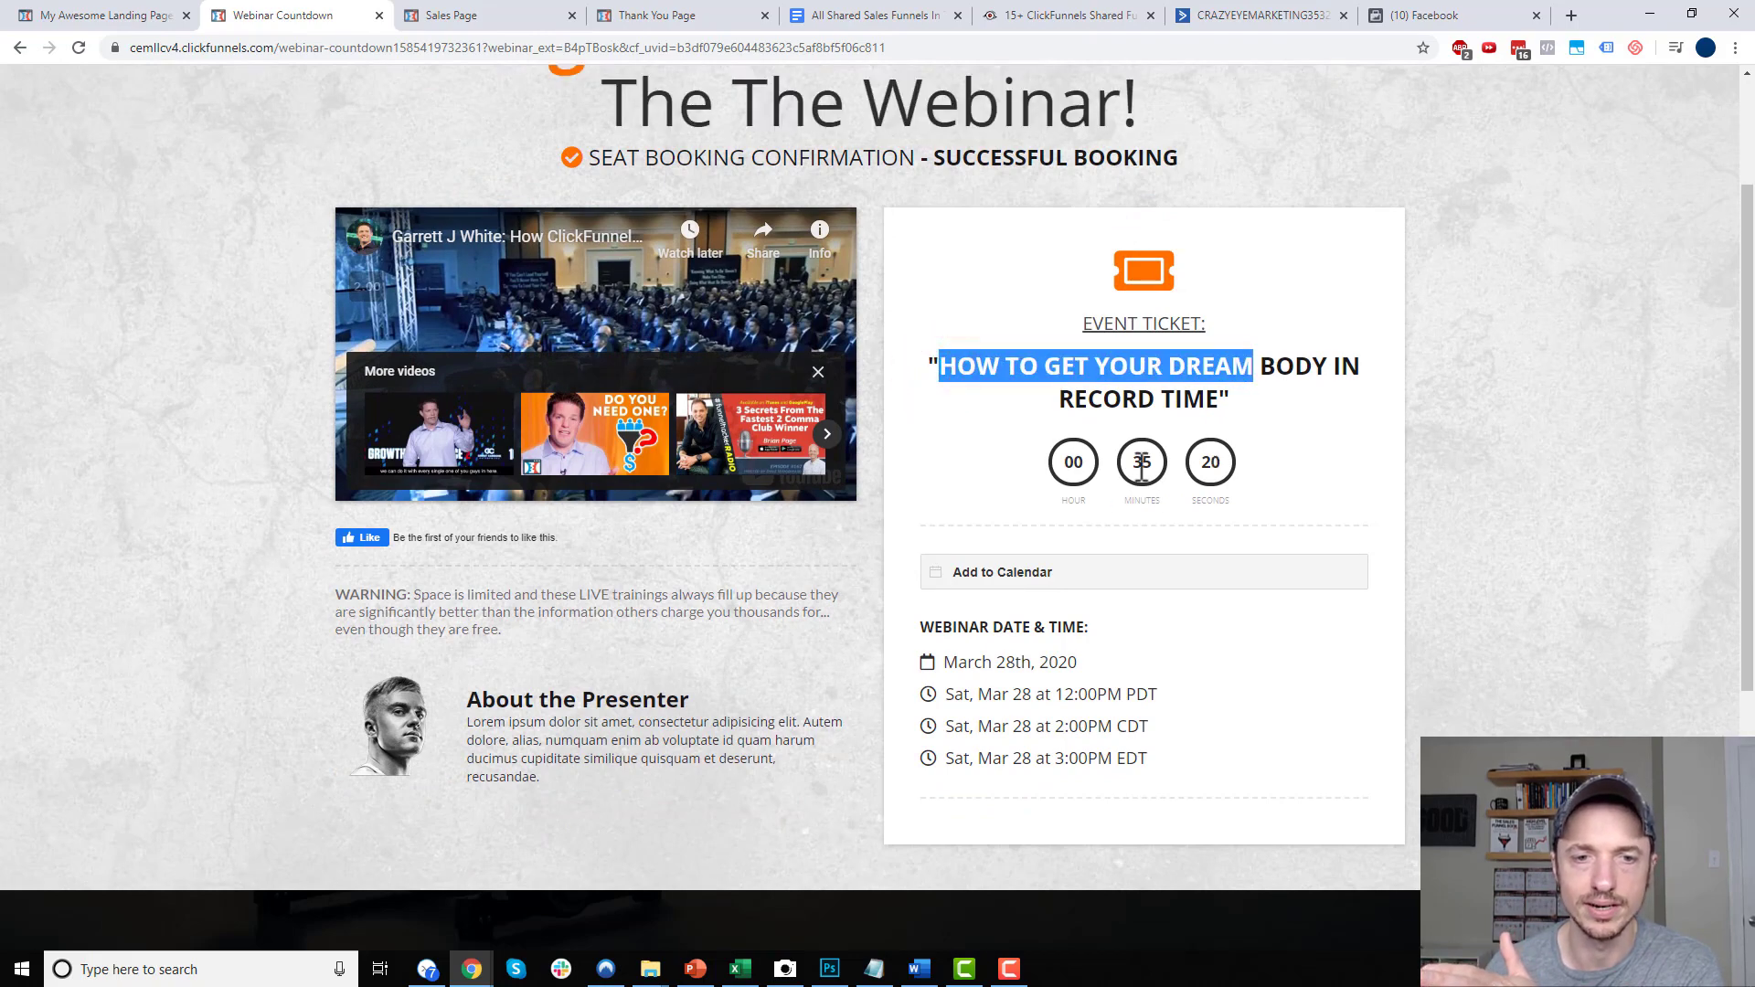
Check the event ticket's countdown timer and the "Wait! Before You Show Up..." offer further down the countdown page
click(1143, 462)
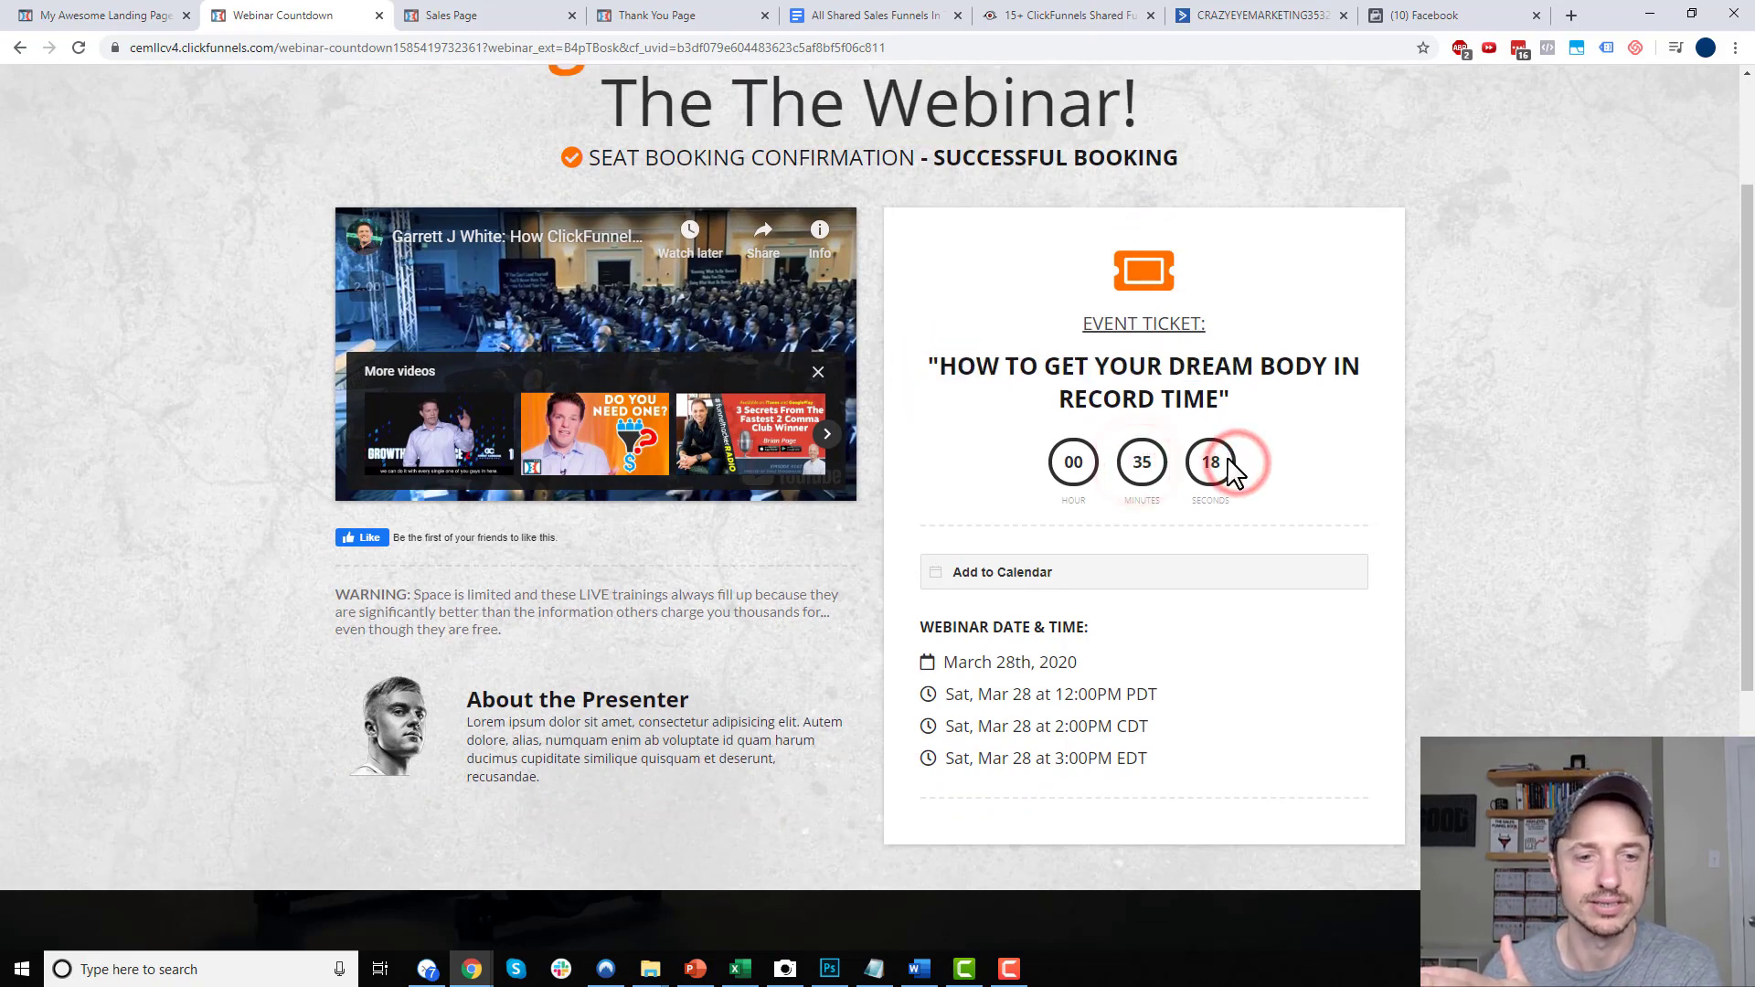
scroll(1166, 494, down, 3)
scroll(595, 410, down, 2)
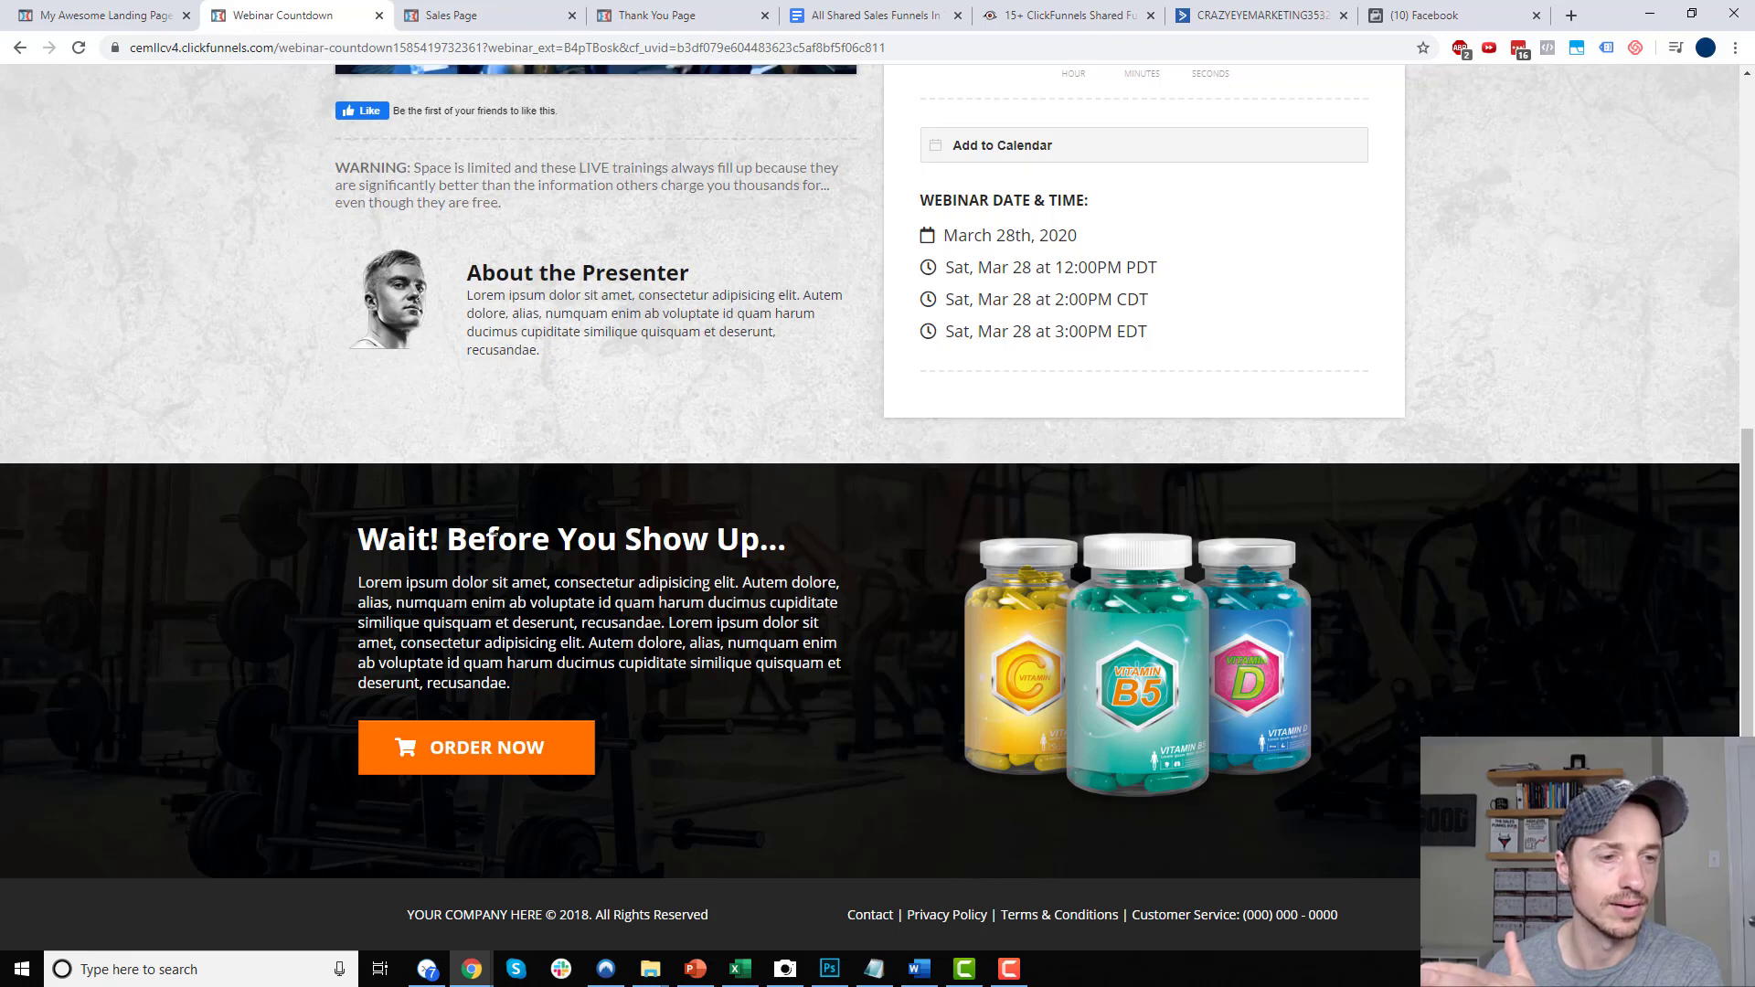
double_click(384, 539)
click(930, 577)
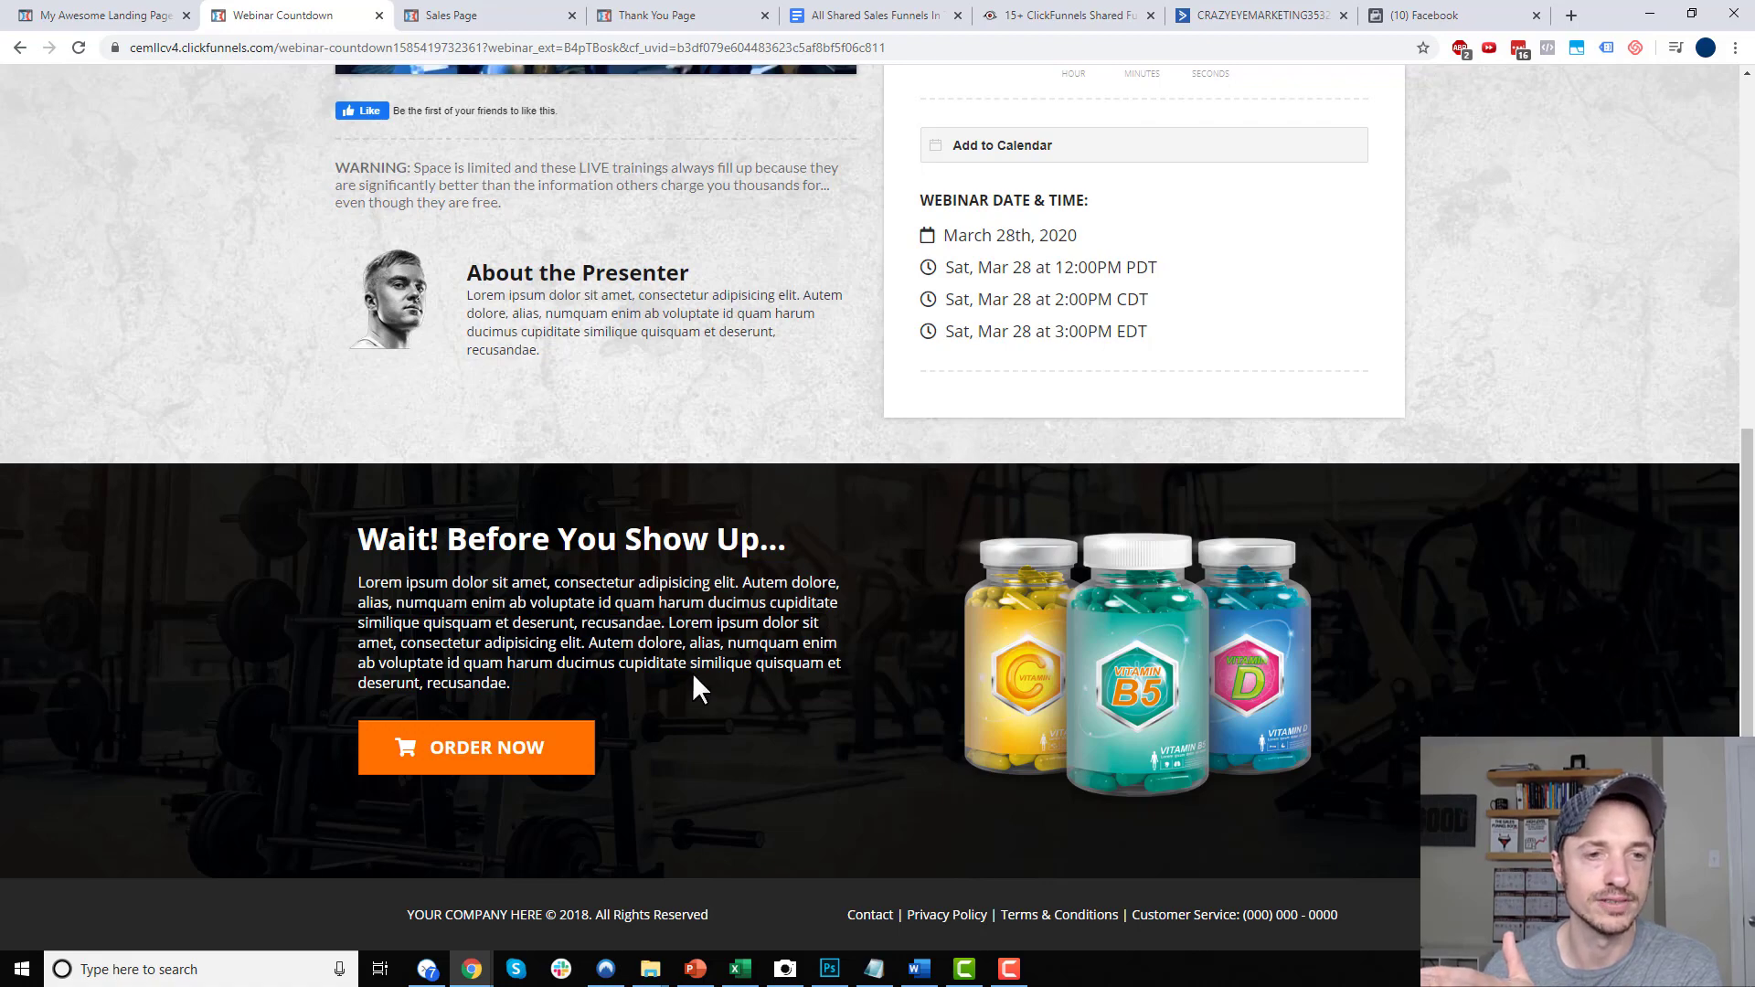
scroll(692, 672, up, 4)
click(1117, 395)
click(1239, 398)
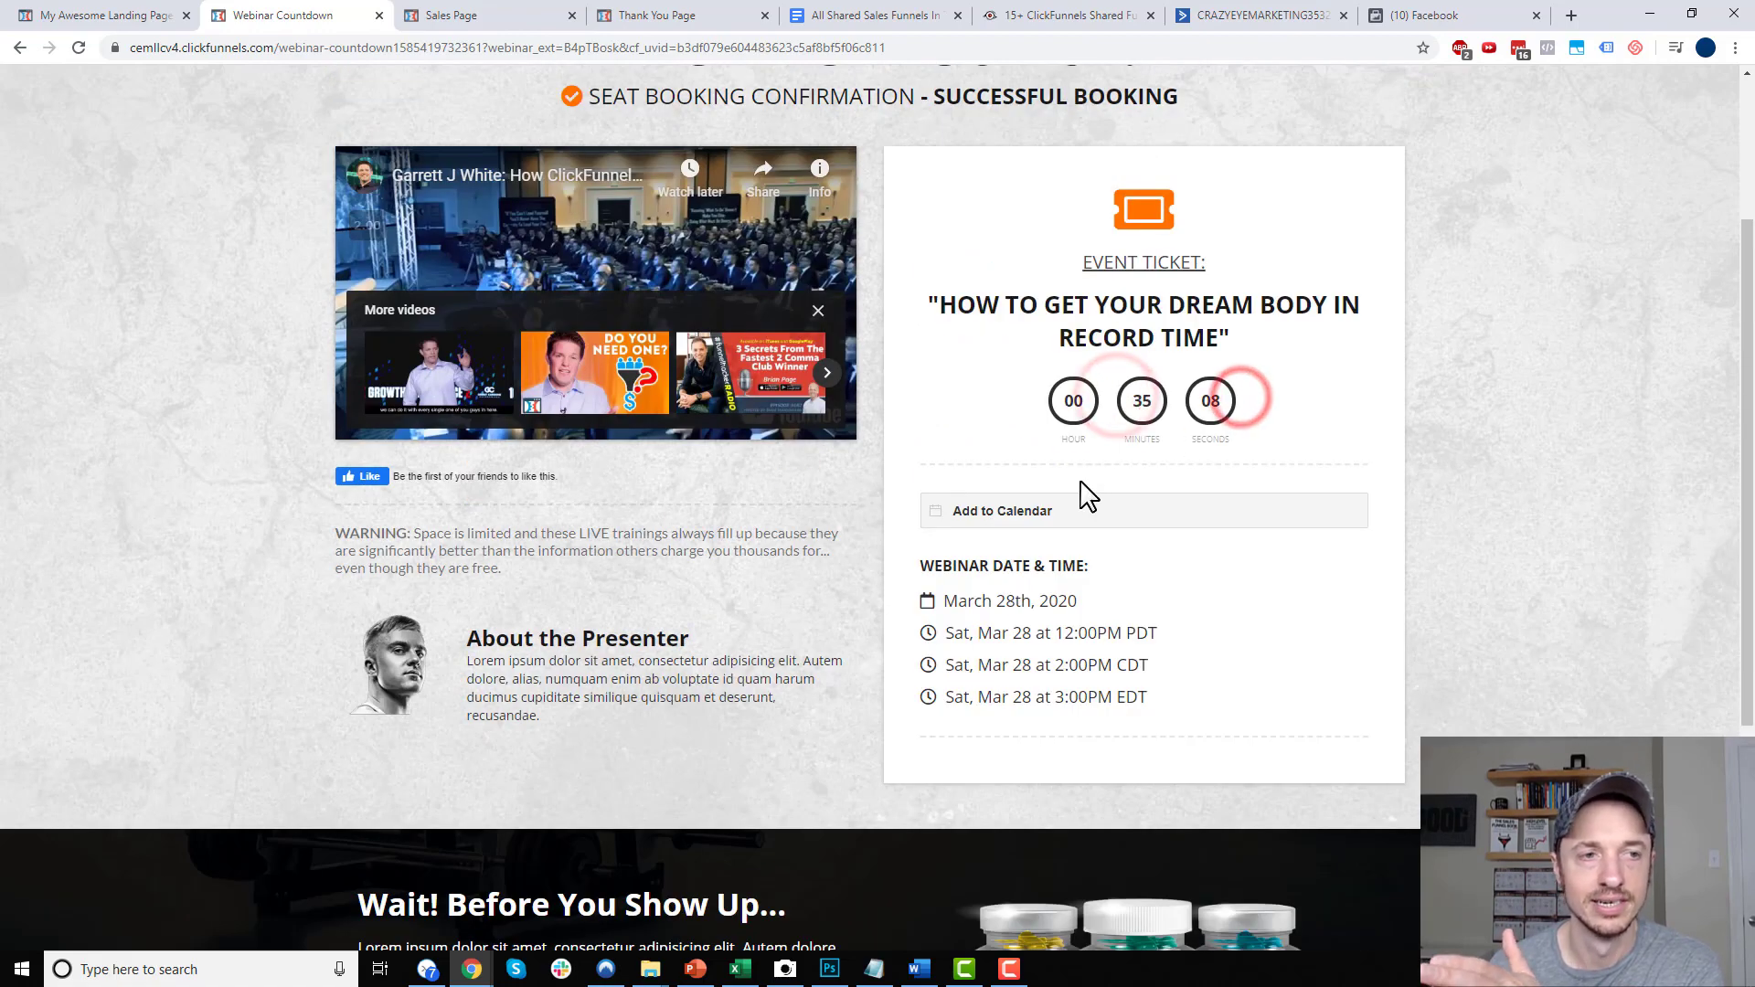
scroll(666, 474, up, 3)
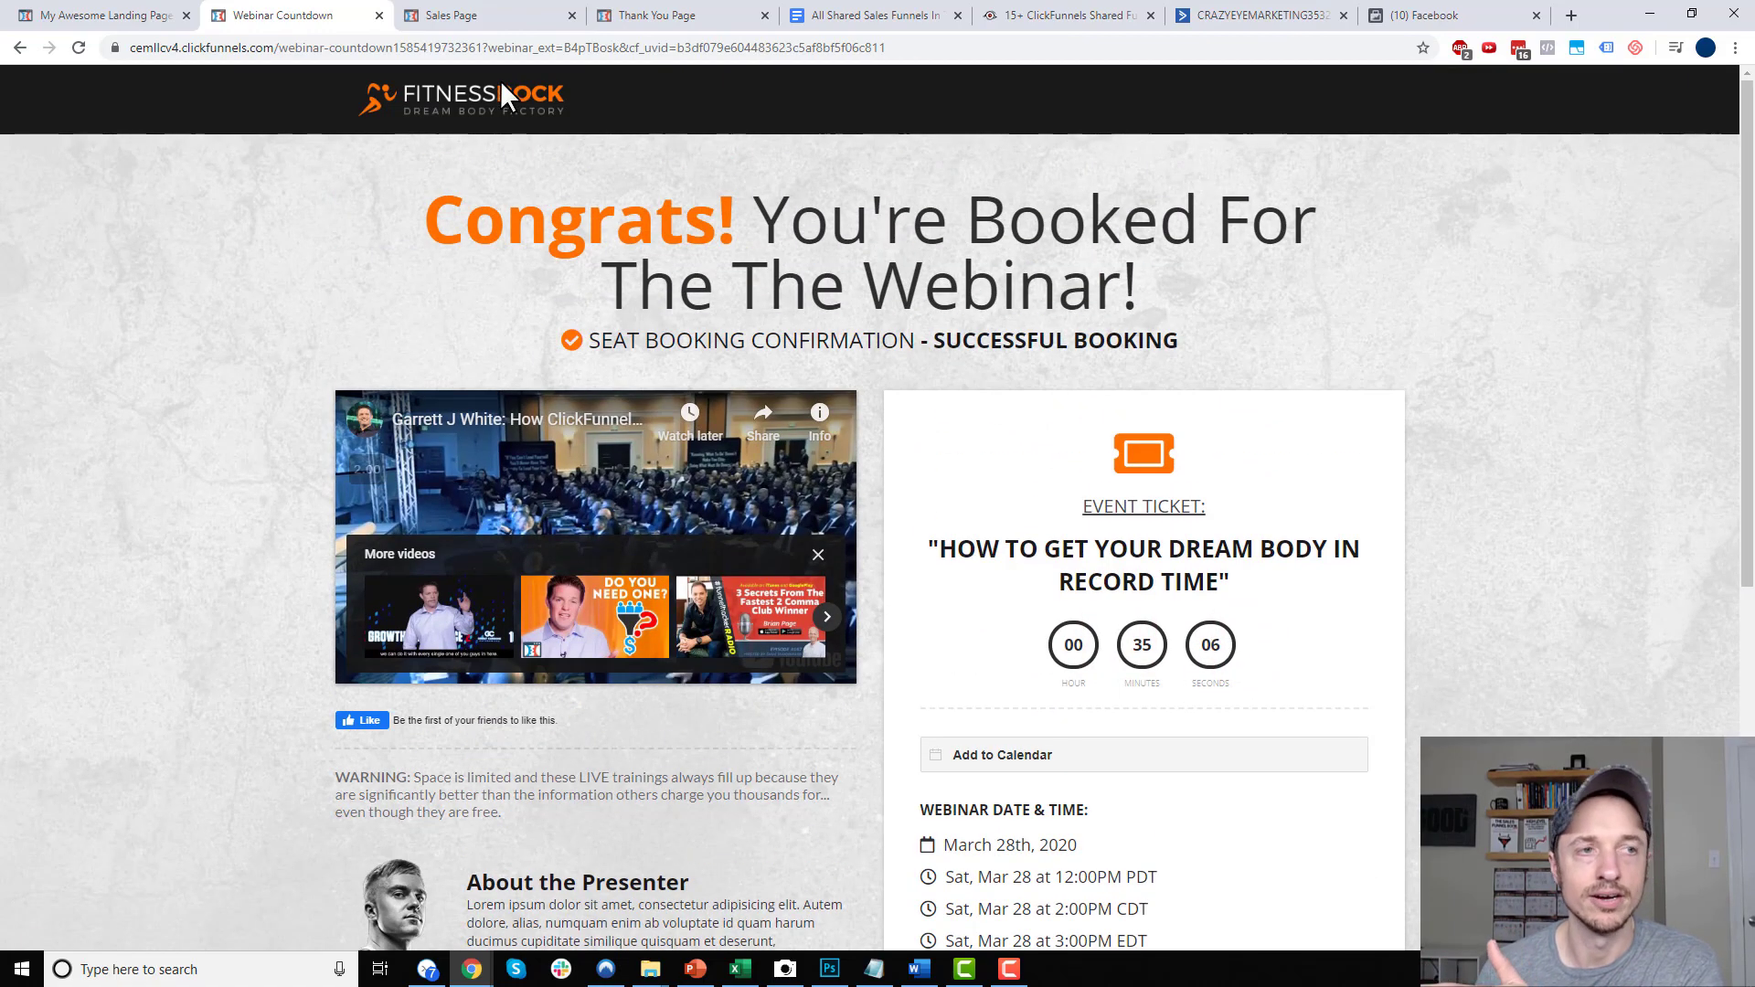
Examine the pre-webinar offer's headline, text and order button, and review the rest of the countdown page again
scroll(658, 156, down, 2)
scroll(744, 325, down, 5)
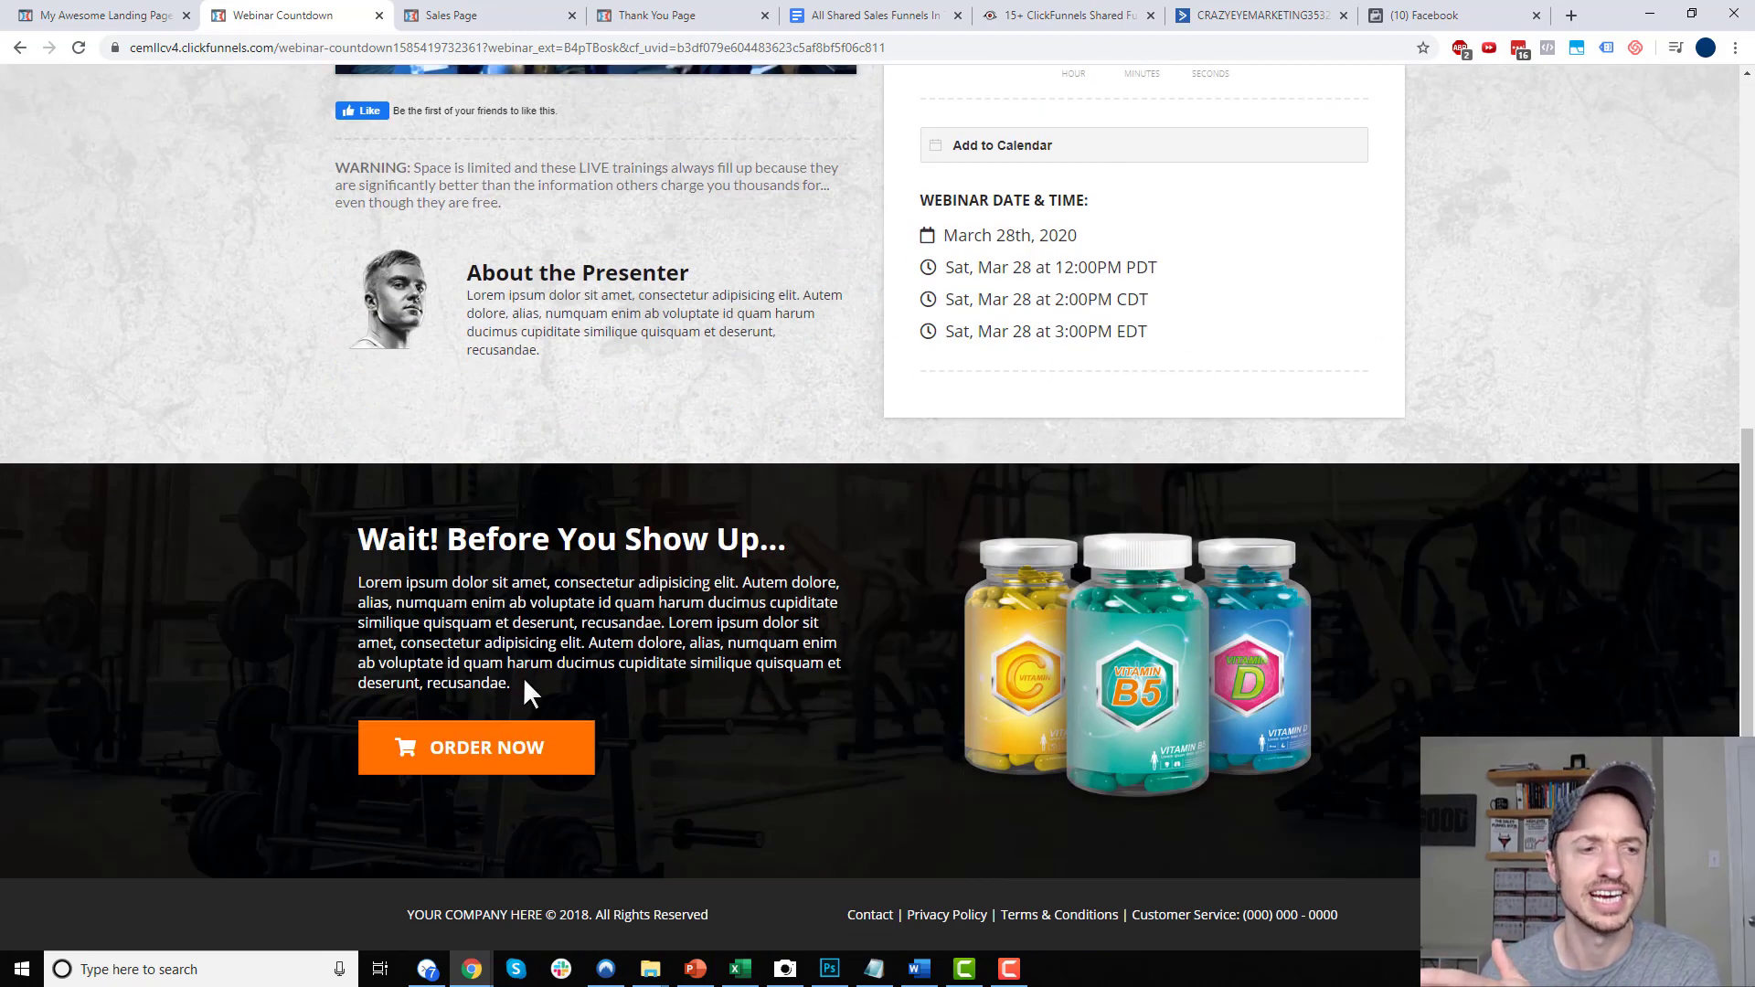
drag(562, 690, 408, 540)
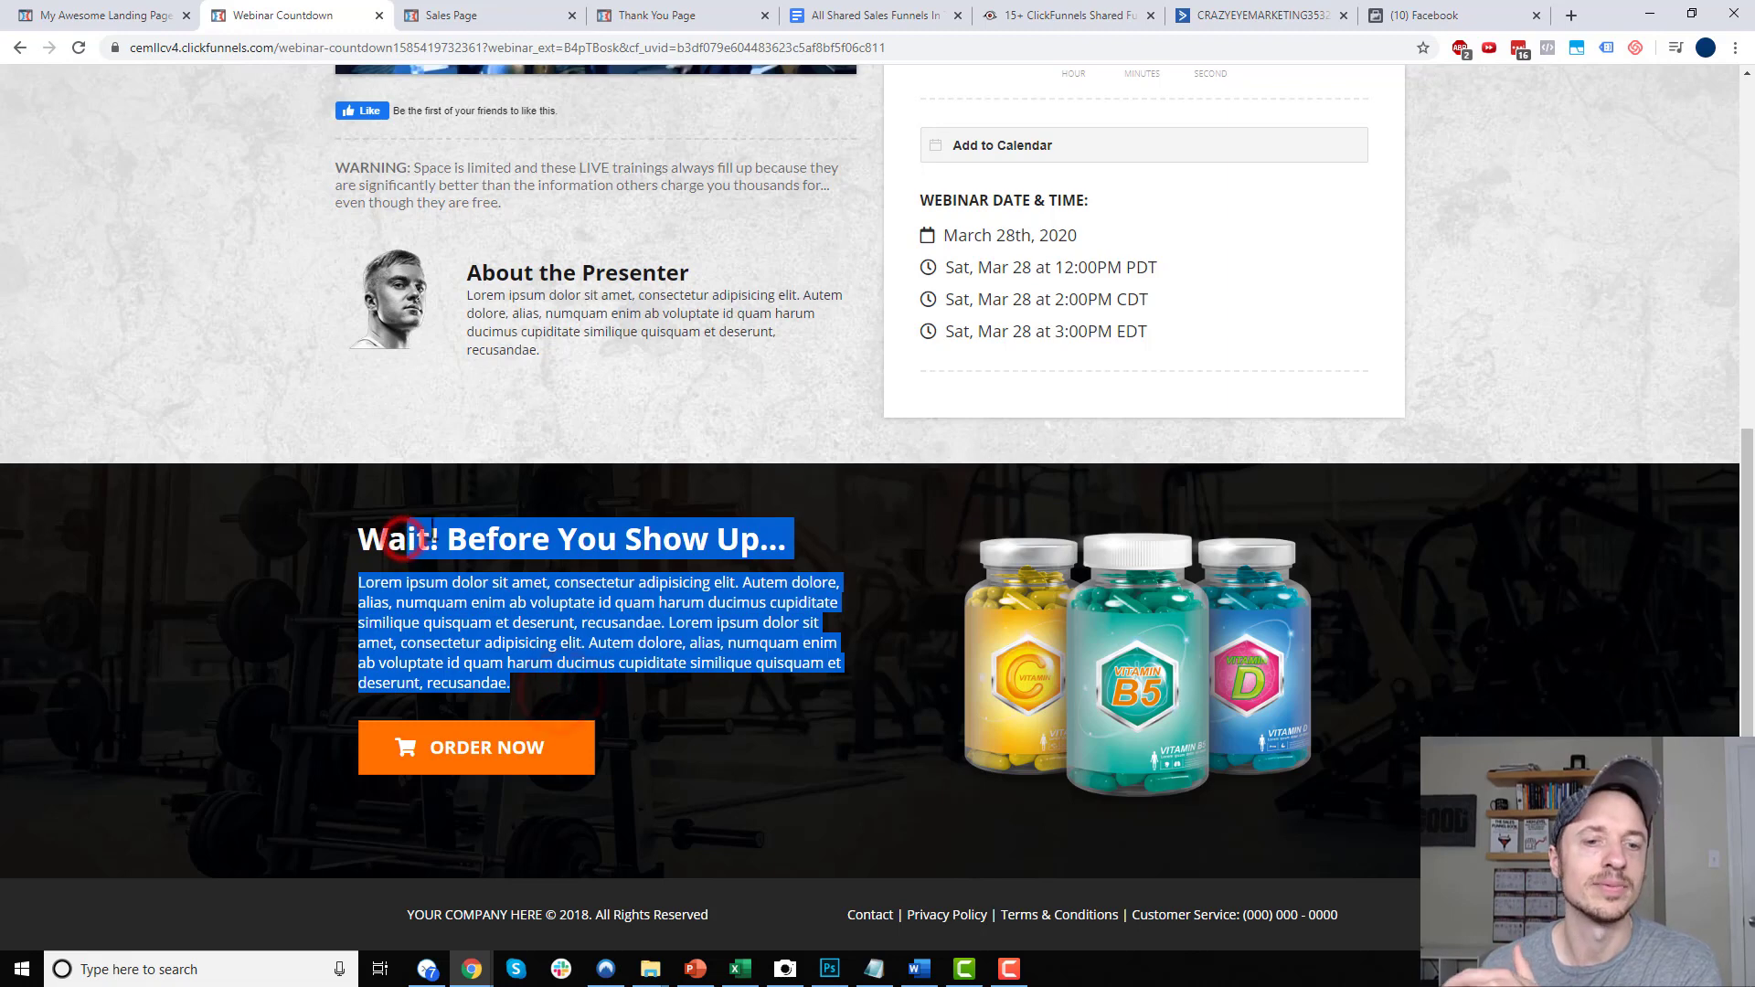
click(1024, 742)
click(1488, 726)
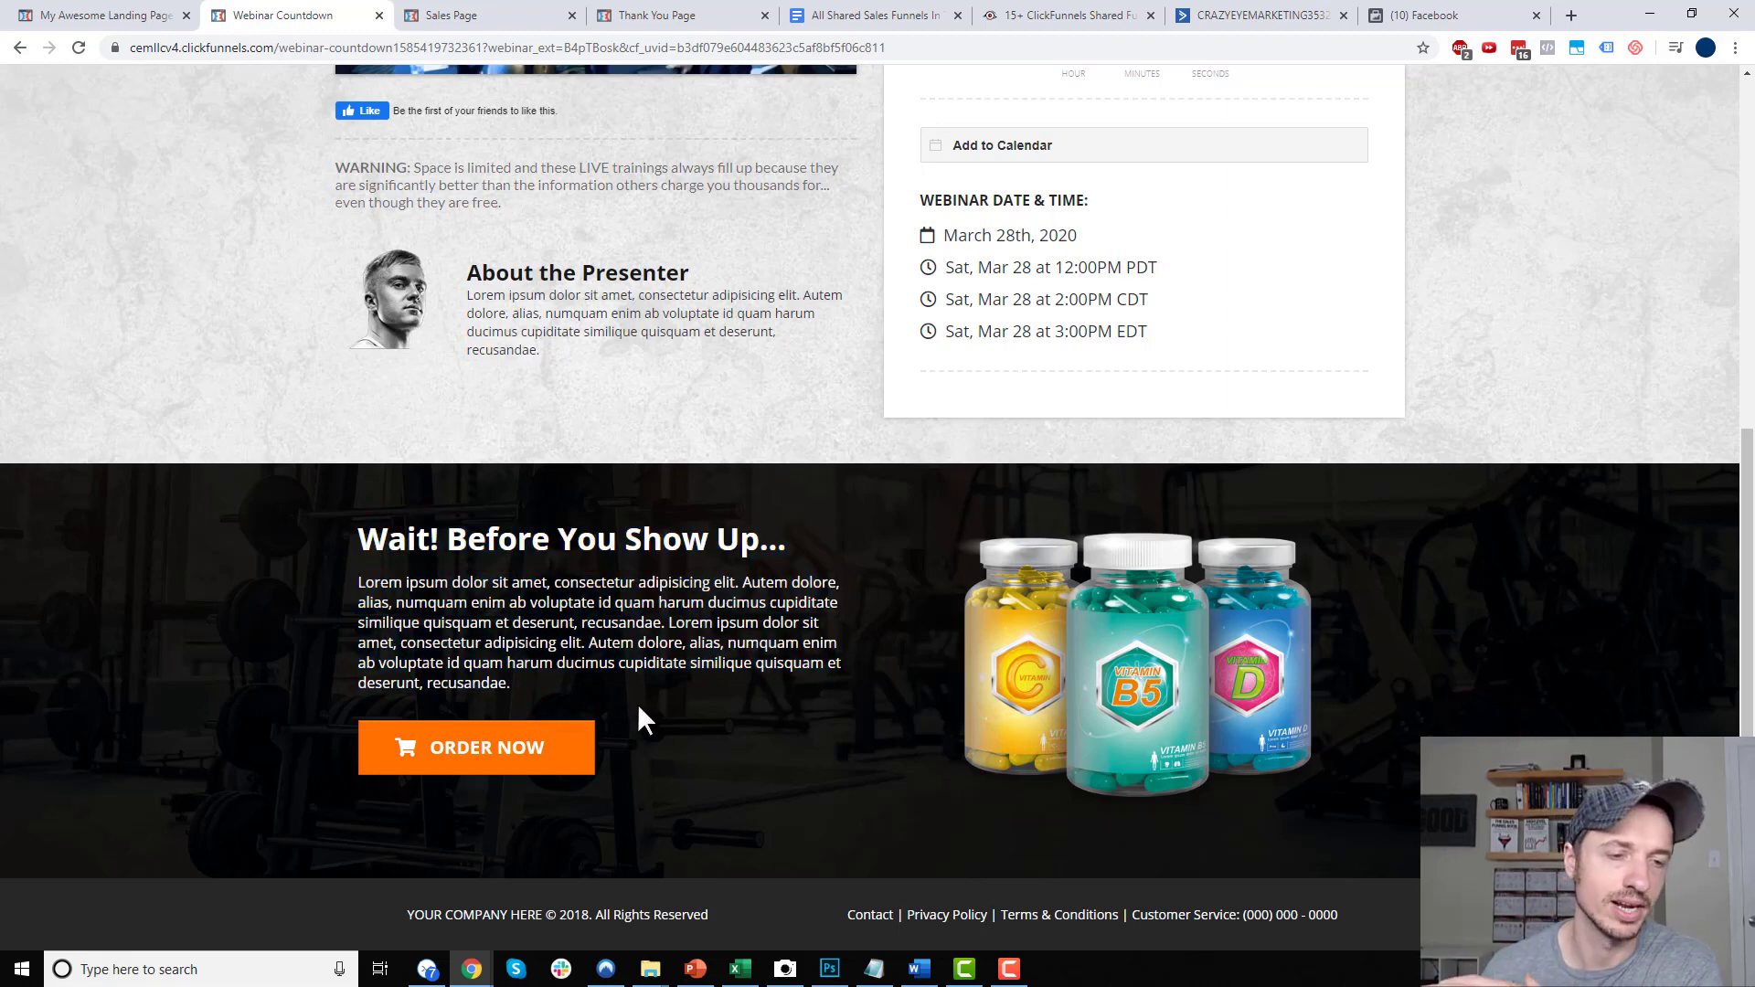
scroll(537, 549, up, 3)
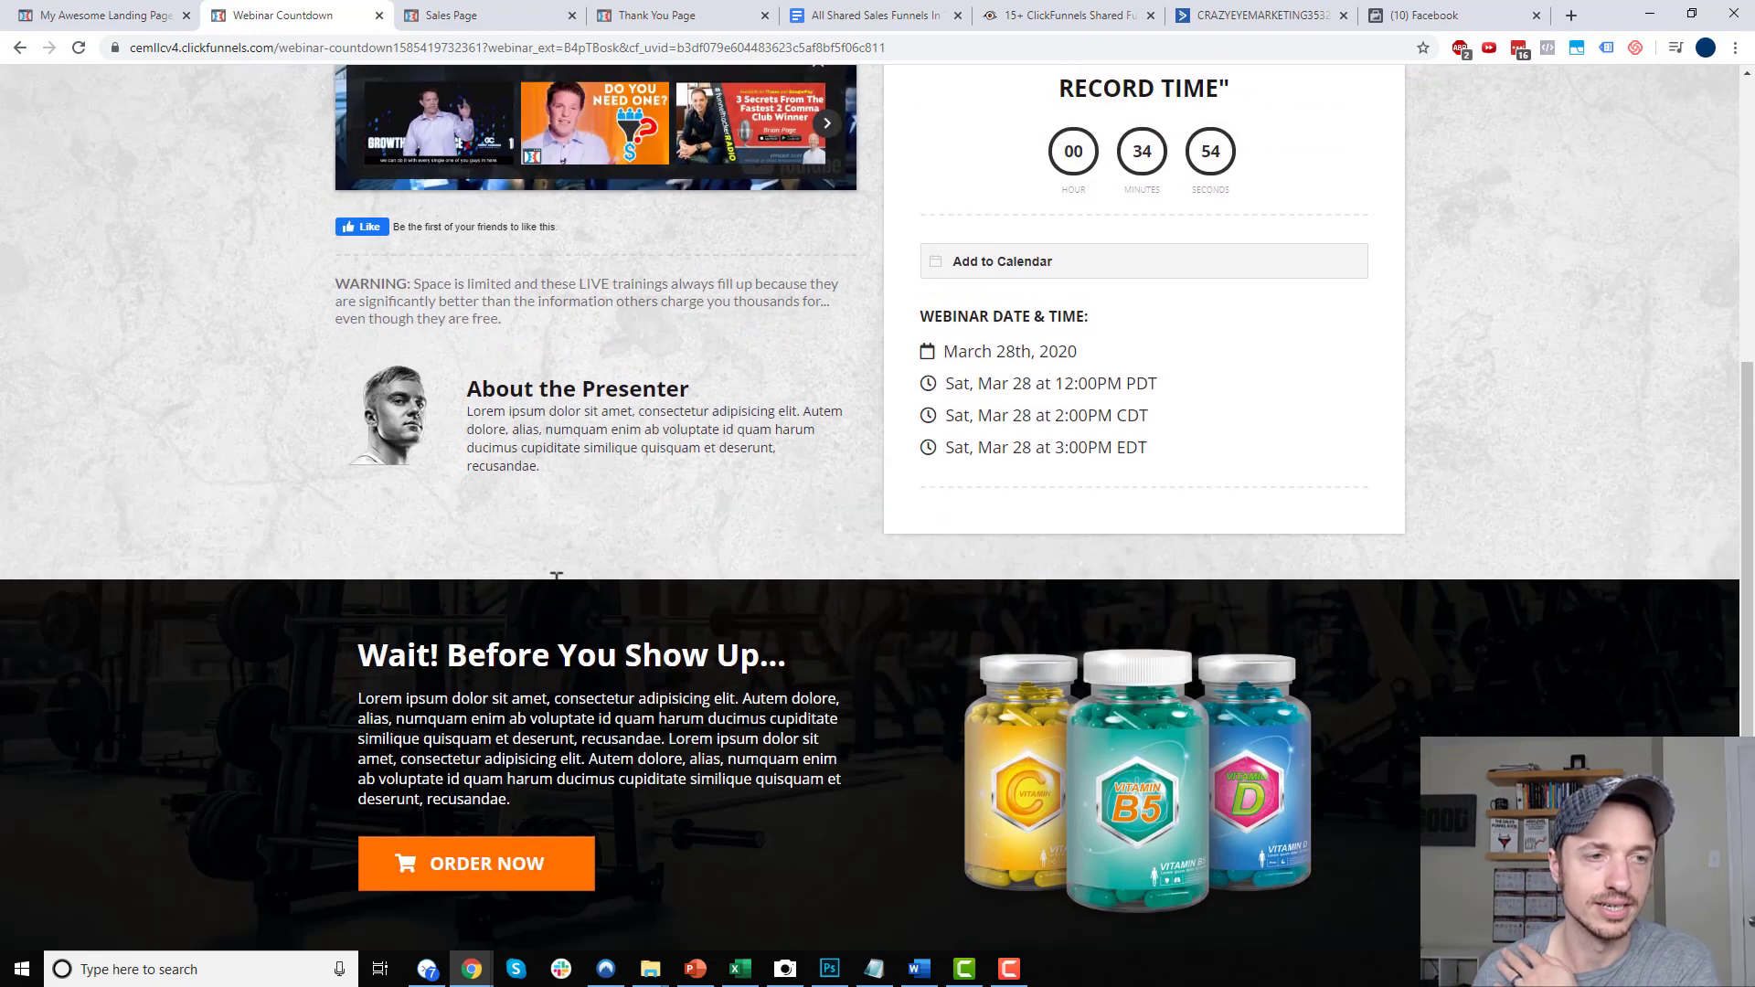
scroll(722, 639, up, 2)
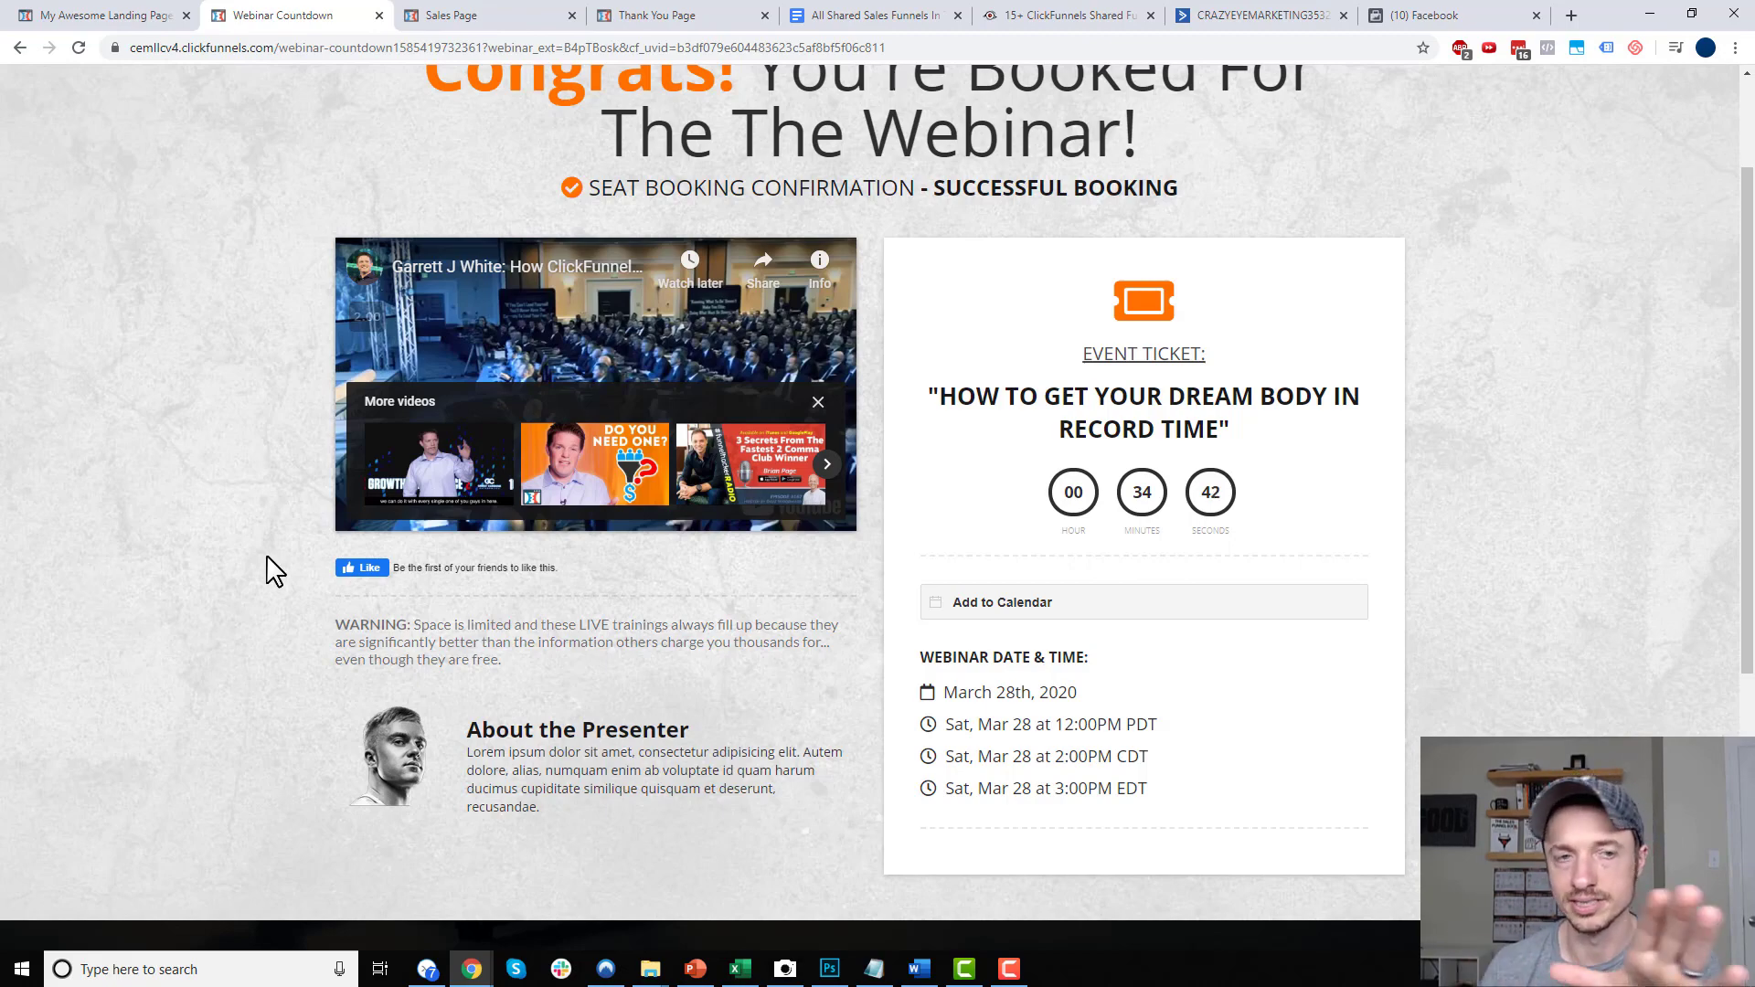
scroll(921, 347, down, 4)
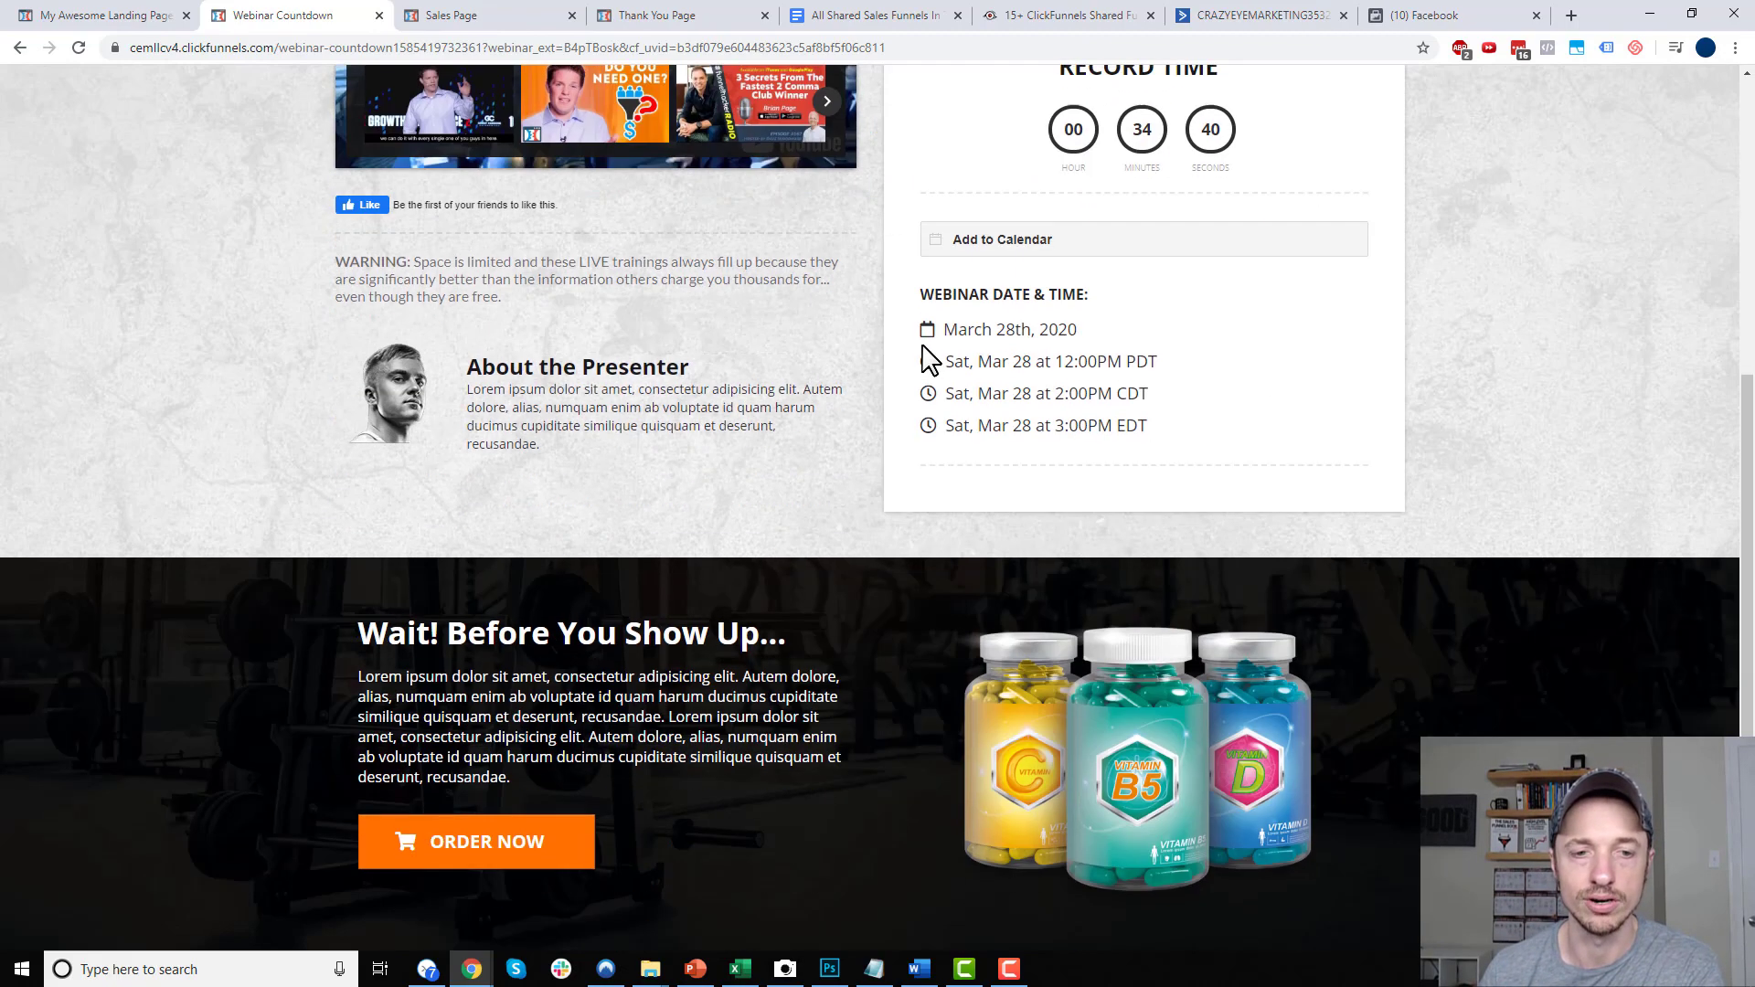
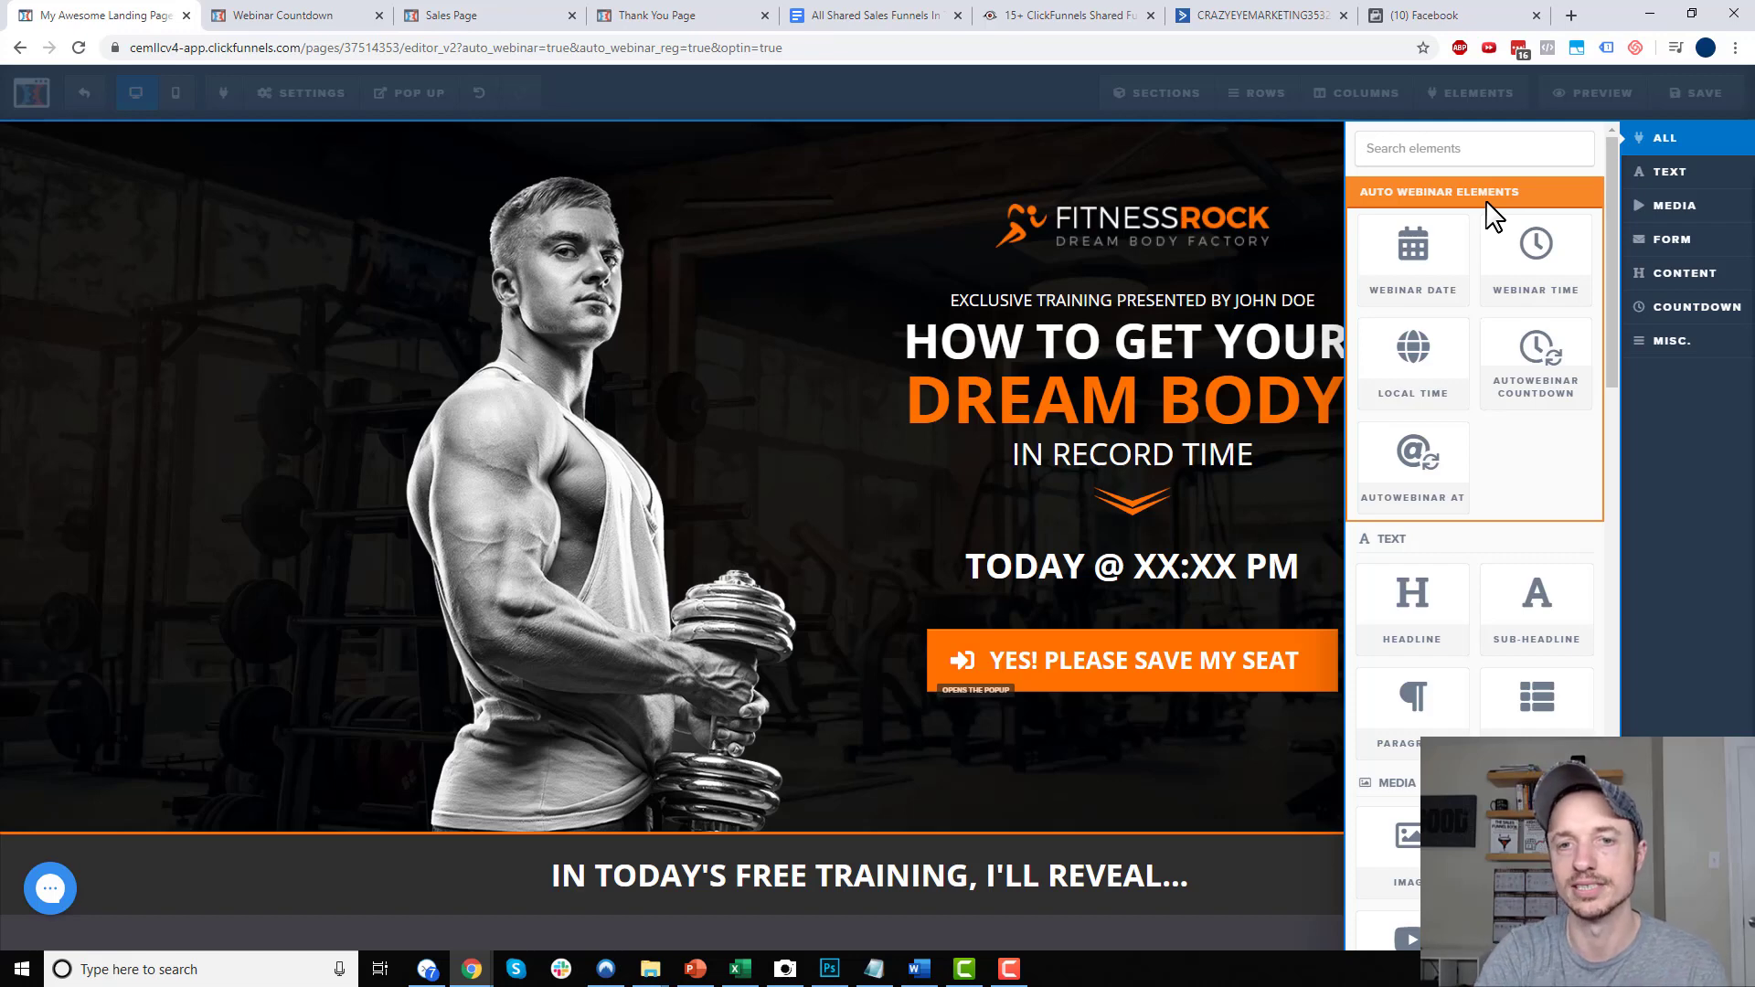
Add a Webinar Date element above the save-my-seat button, and check the registration popup's form
drag(1445, 272, 1129, 599)
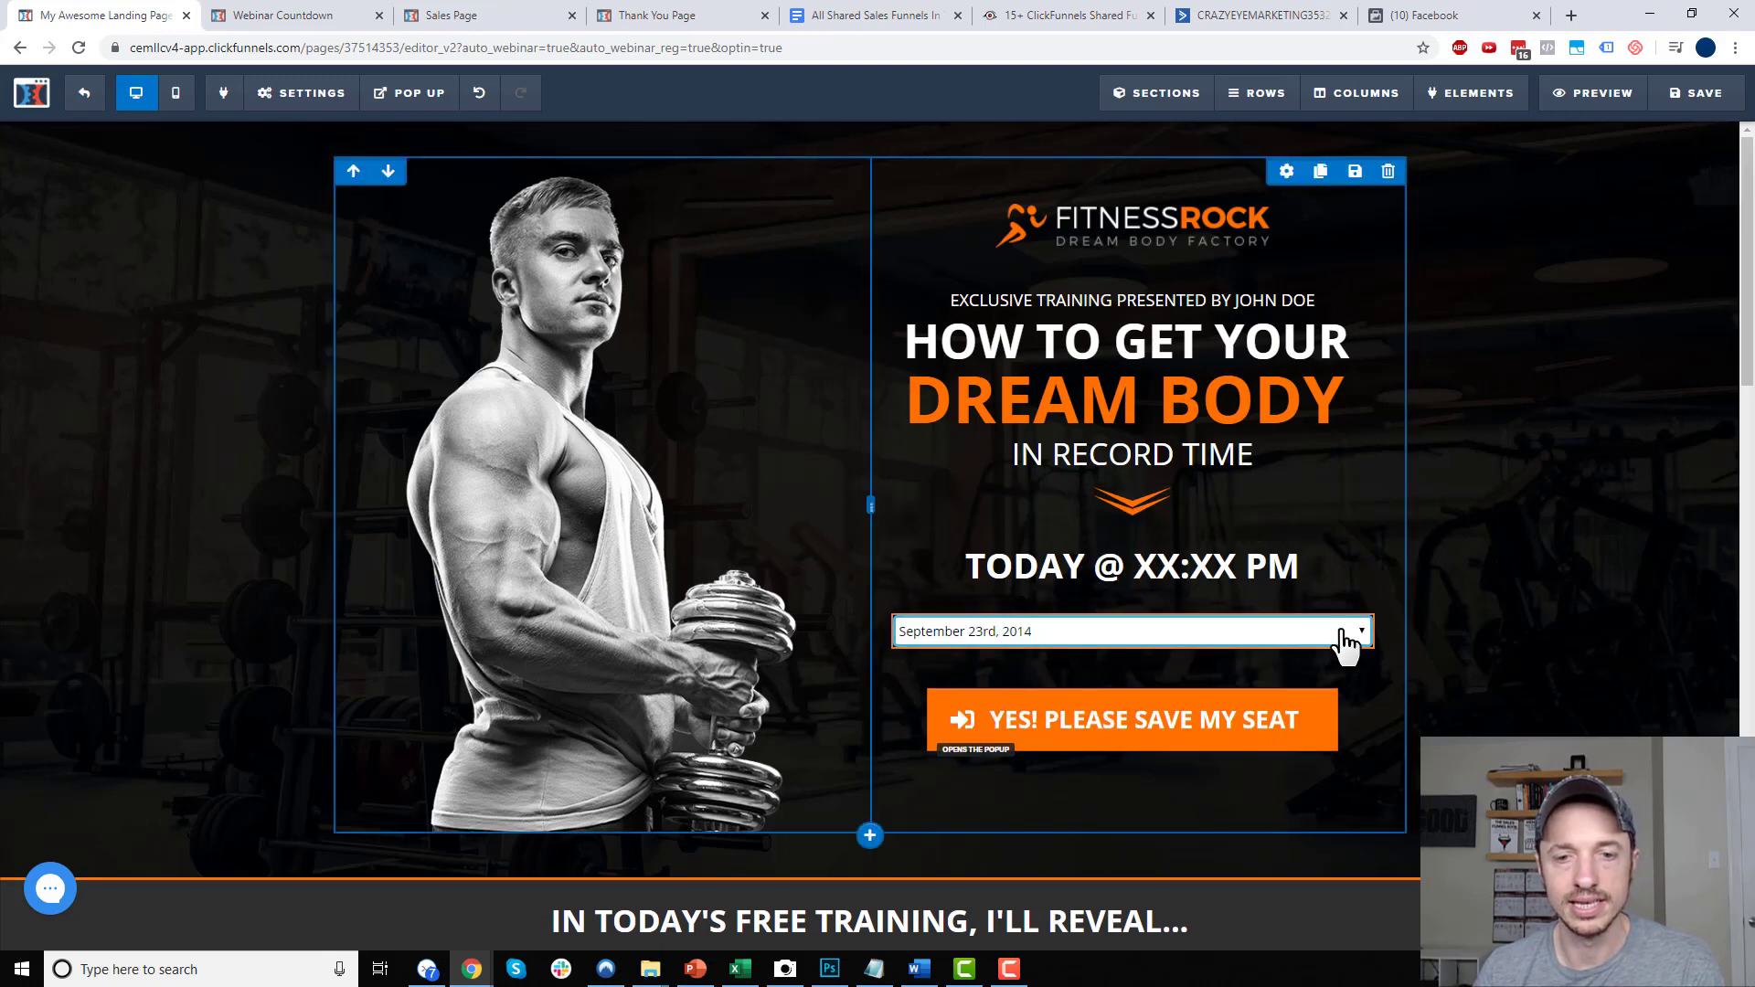
mouse_move(408, 103)
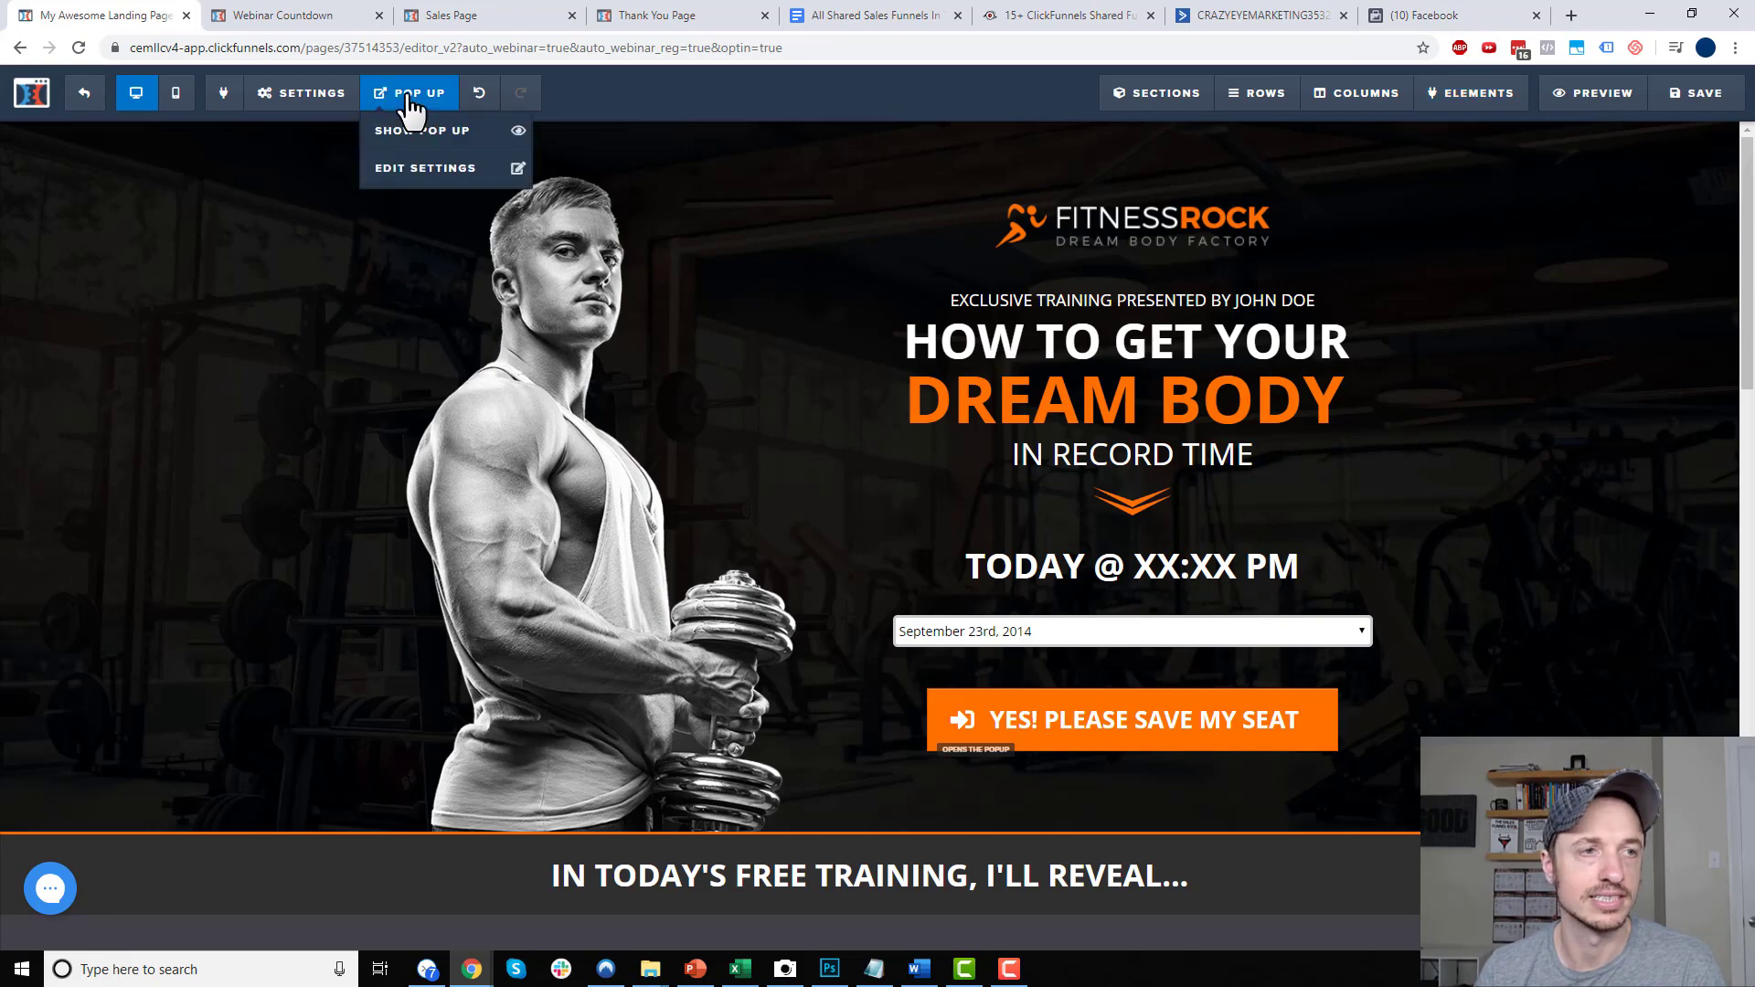
click(426, 131)
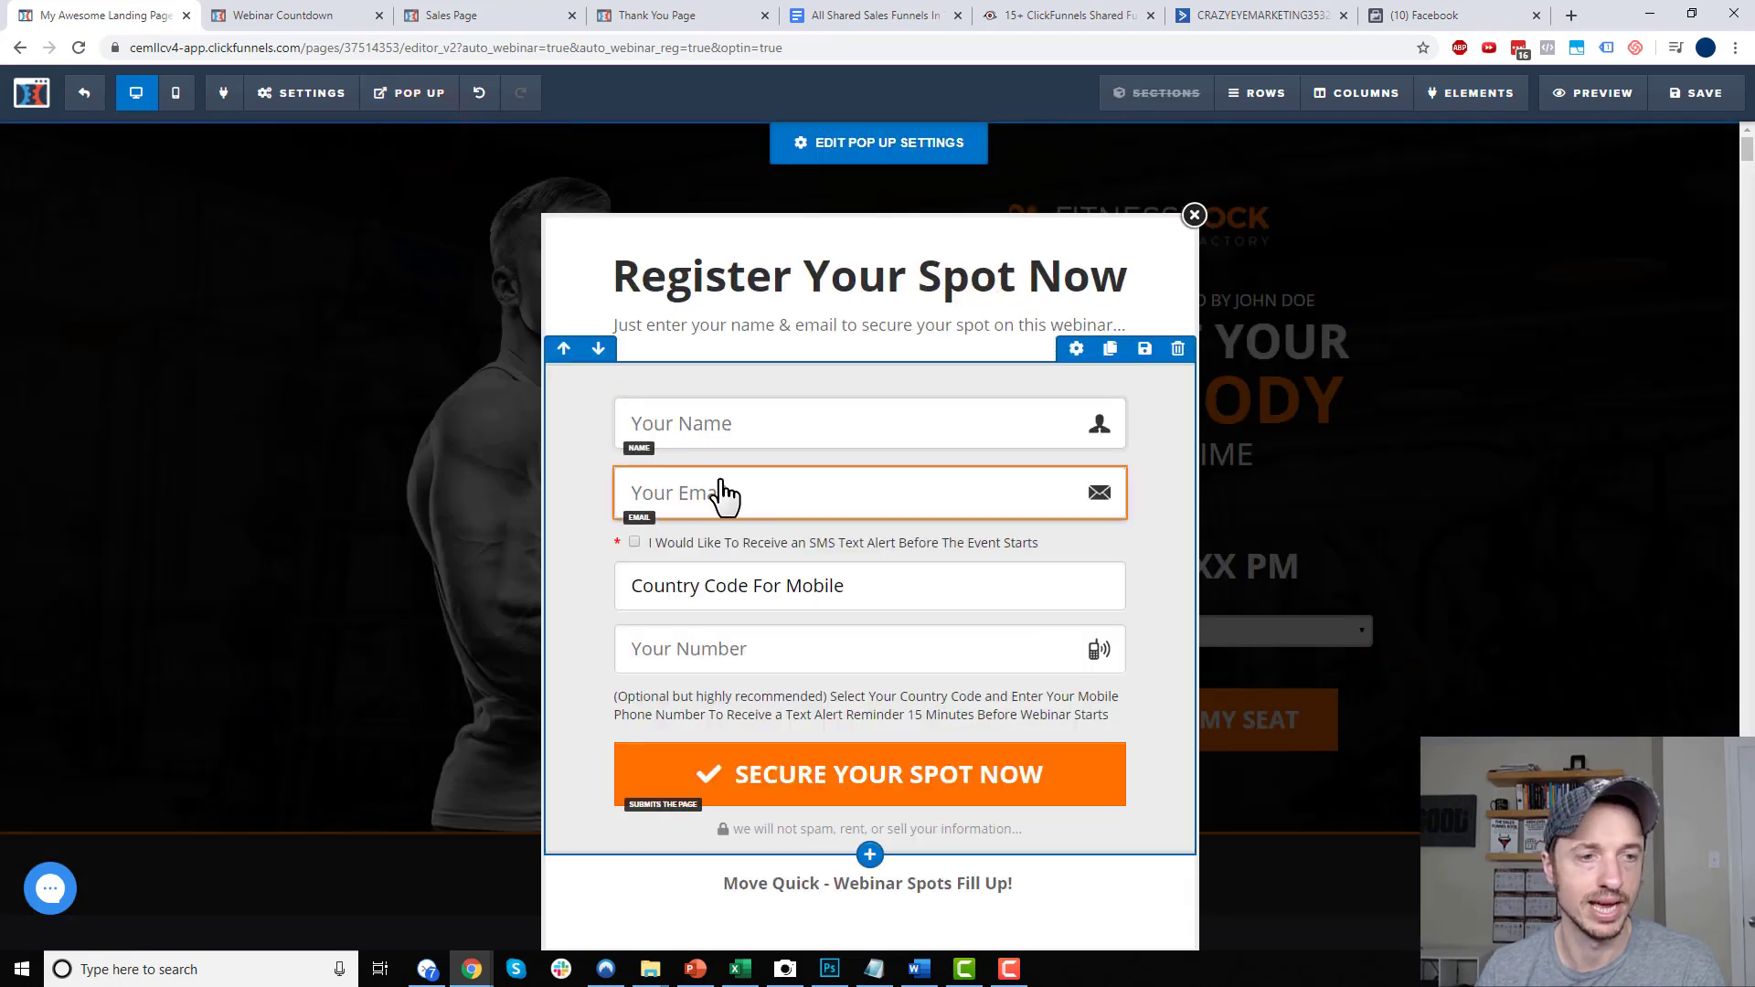
click(1195, 216)
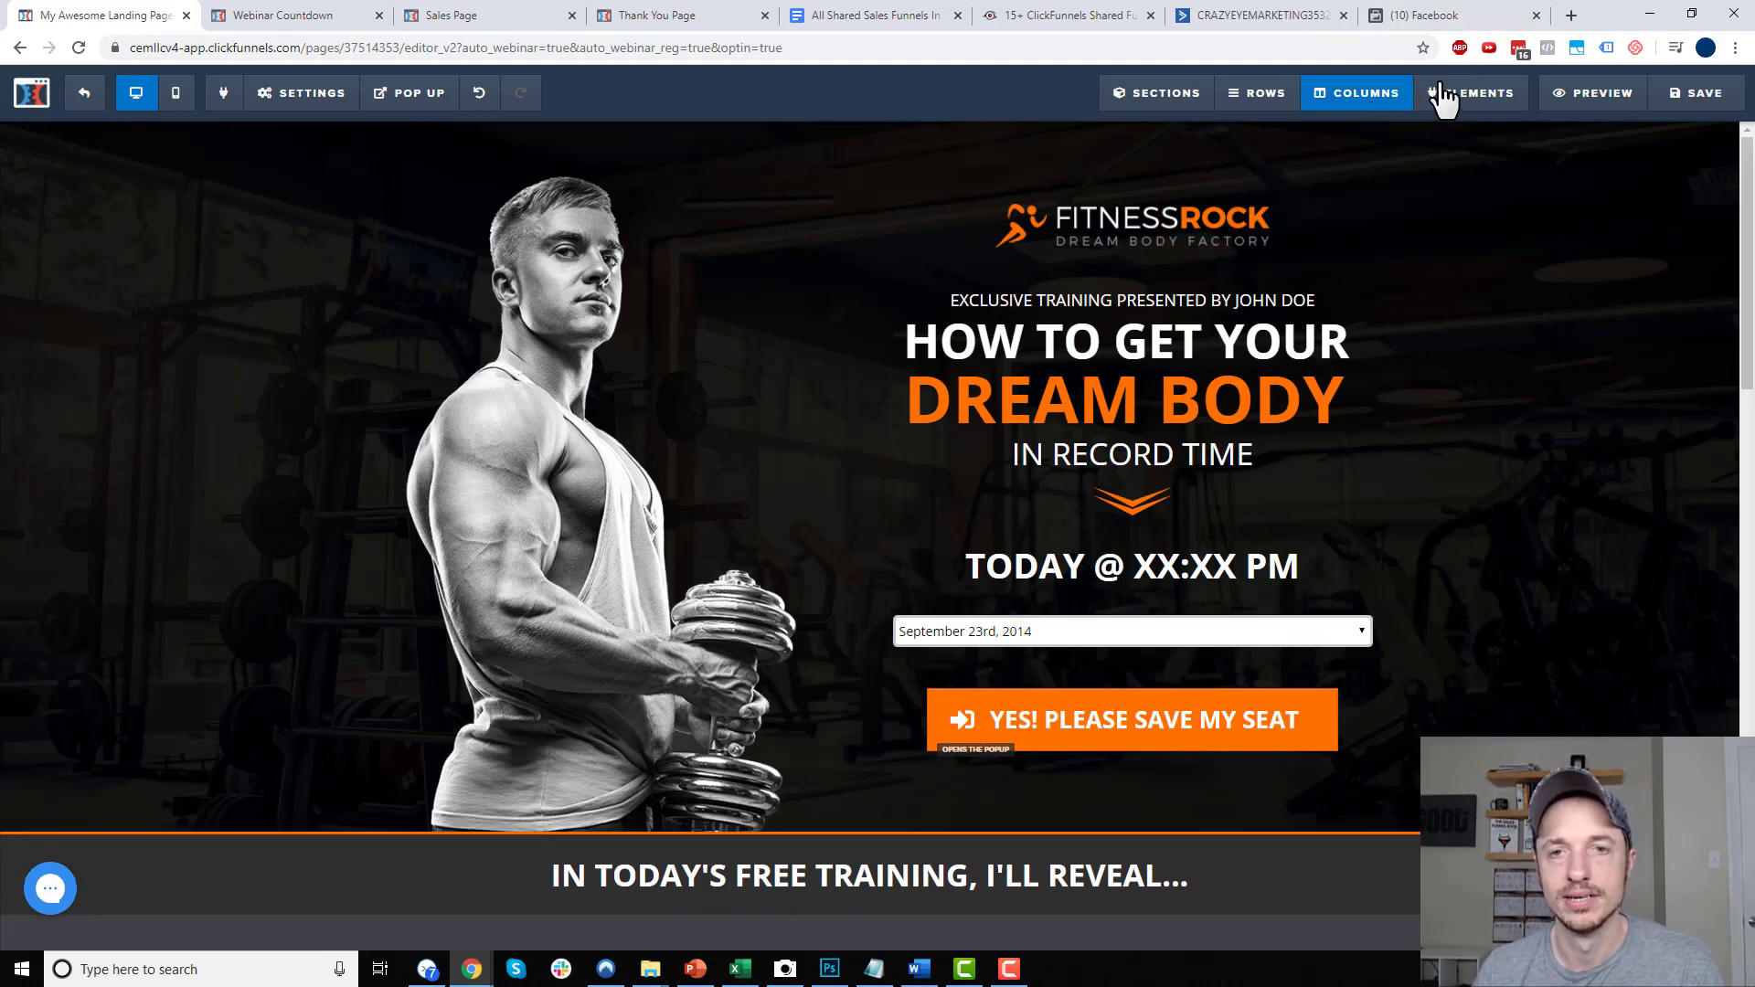
Add a Webinar Time element directly below the webinar date on the registration page
mouse_move(1448, 95)
click(1487, 138)
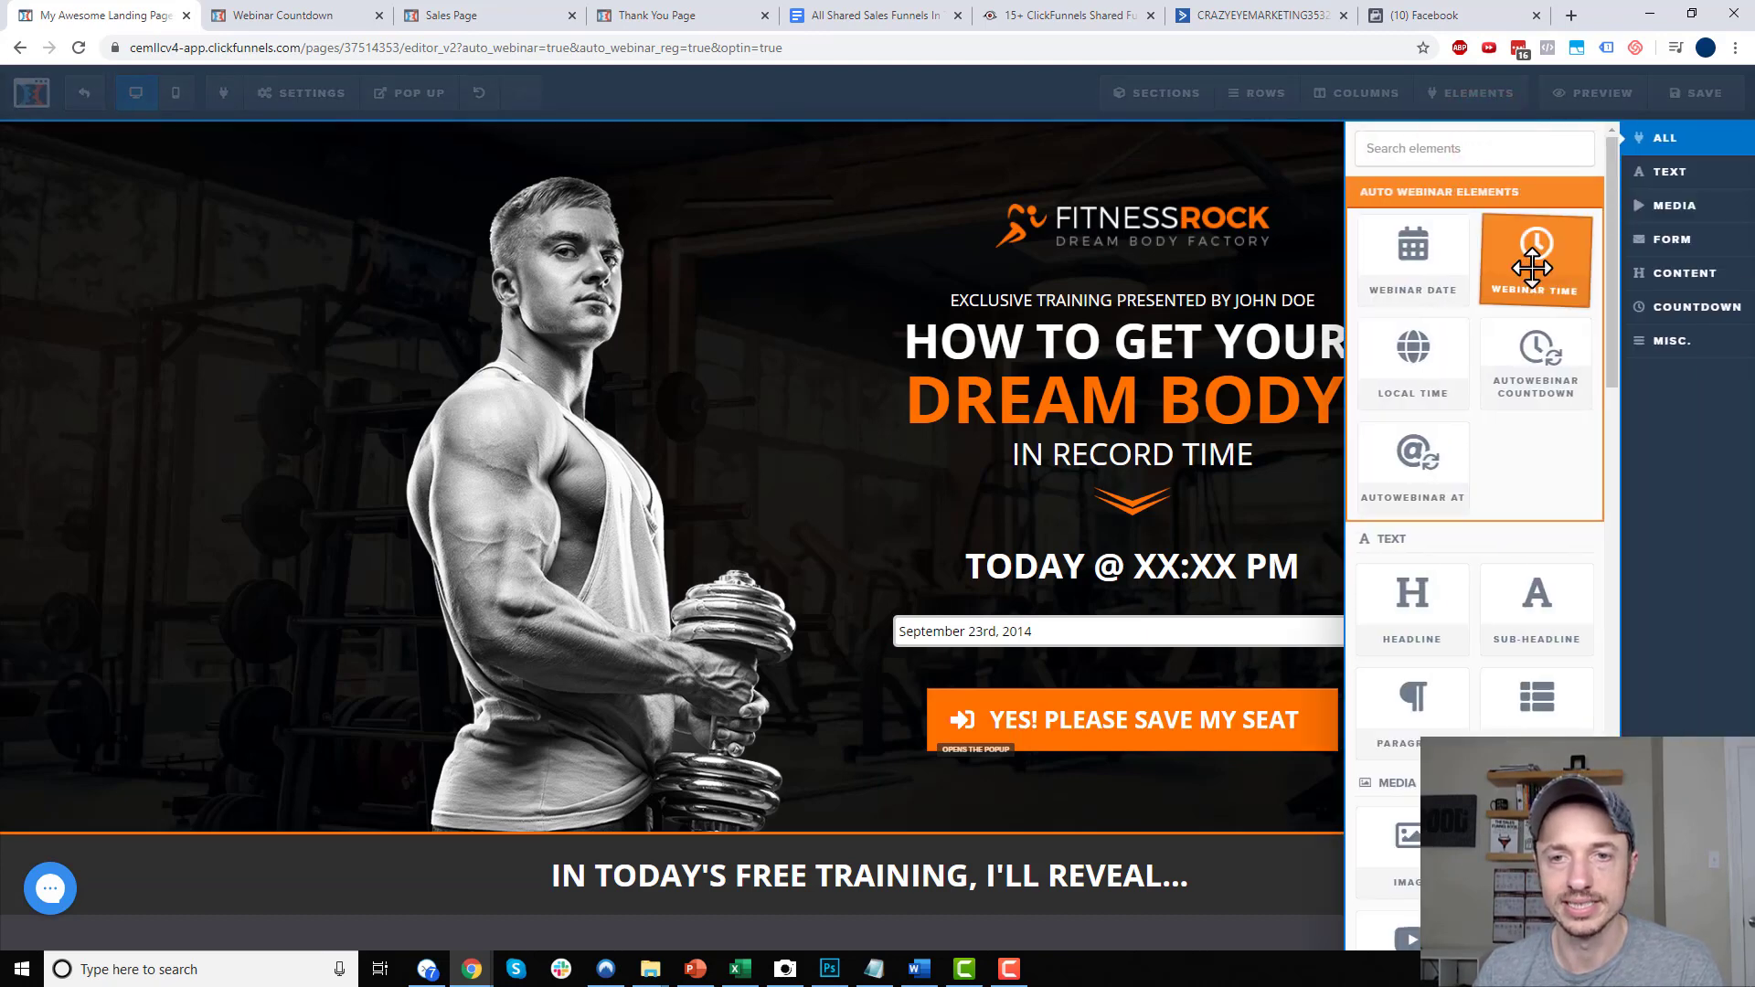
drag(1532, 265, 1109, 657)
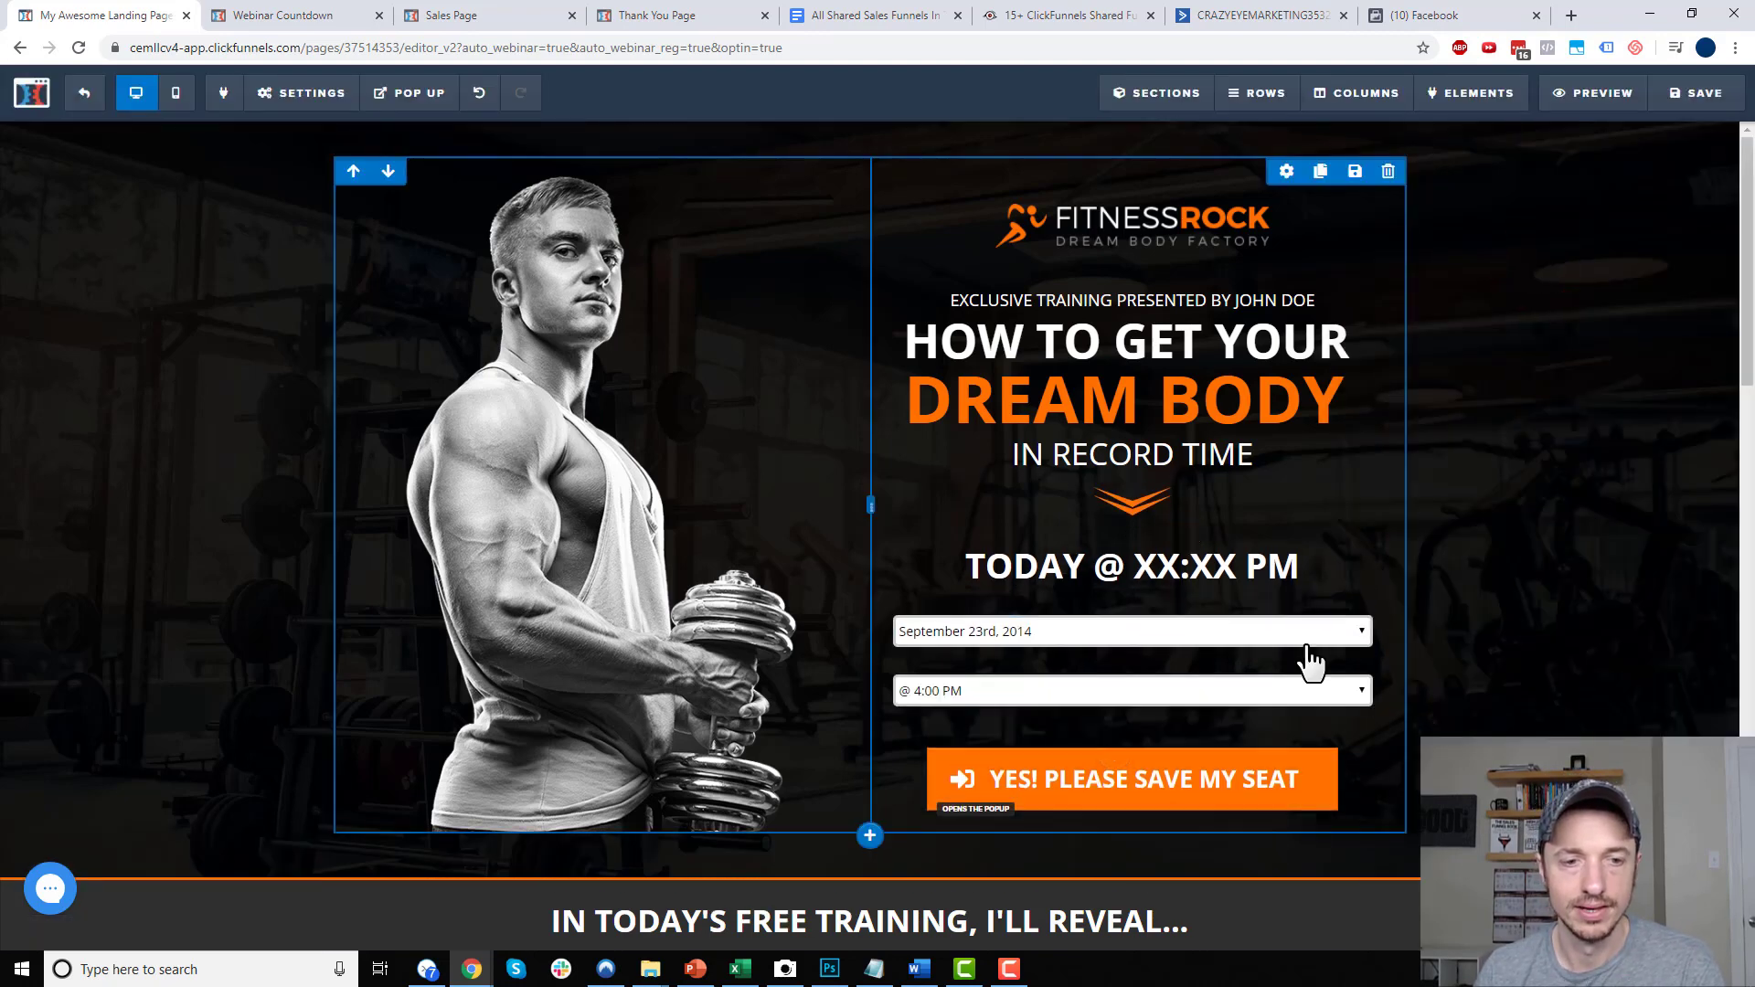
Add a Local Time element below the webinar time and set its text color to white
mouse_move(1481, 103)
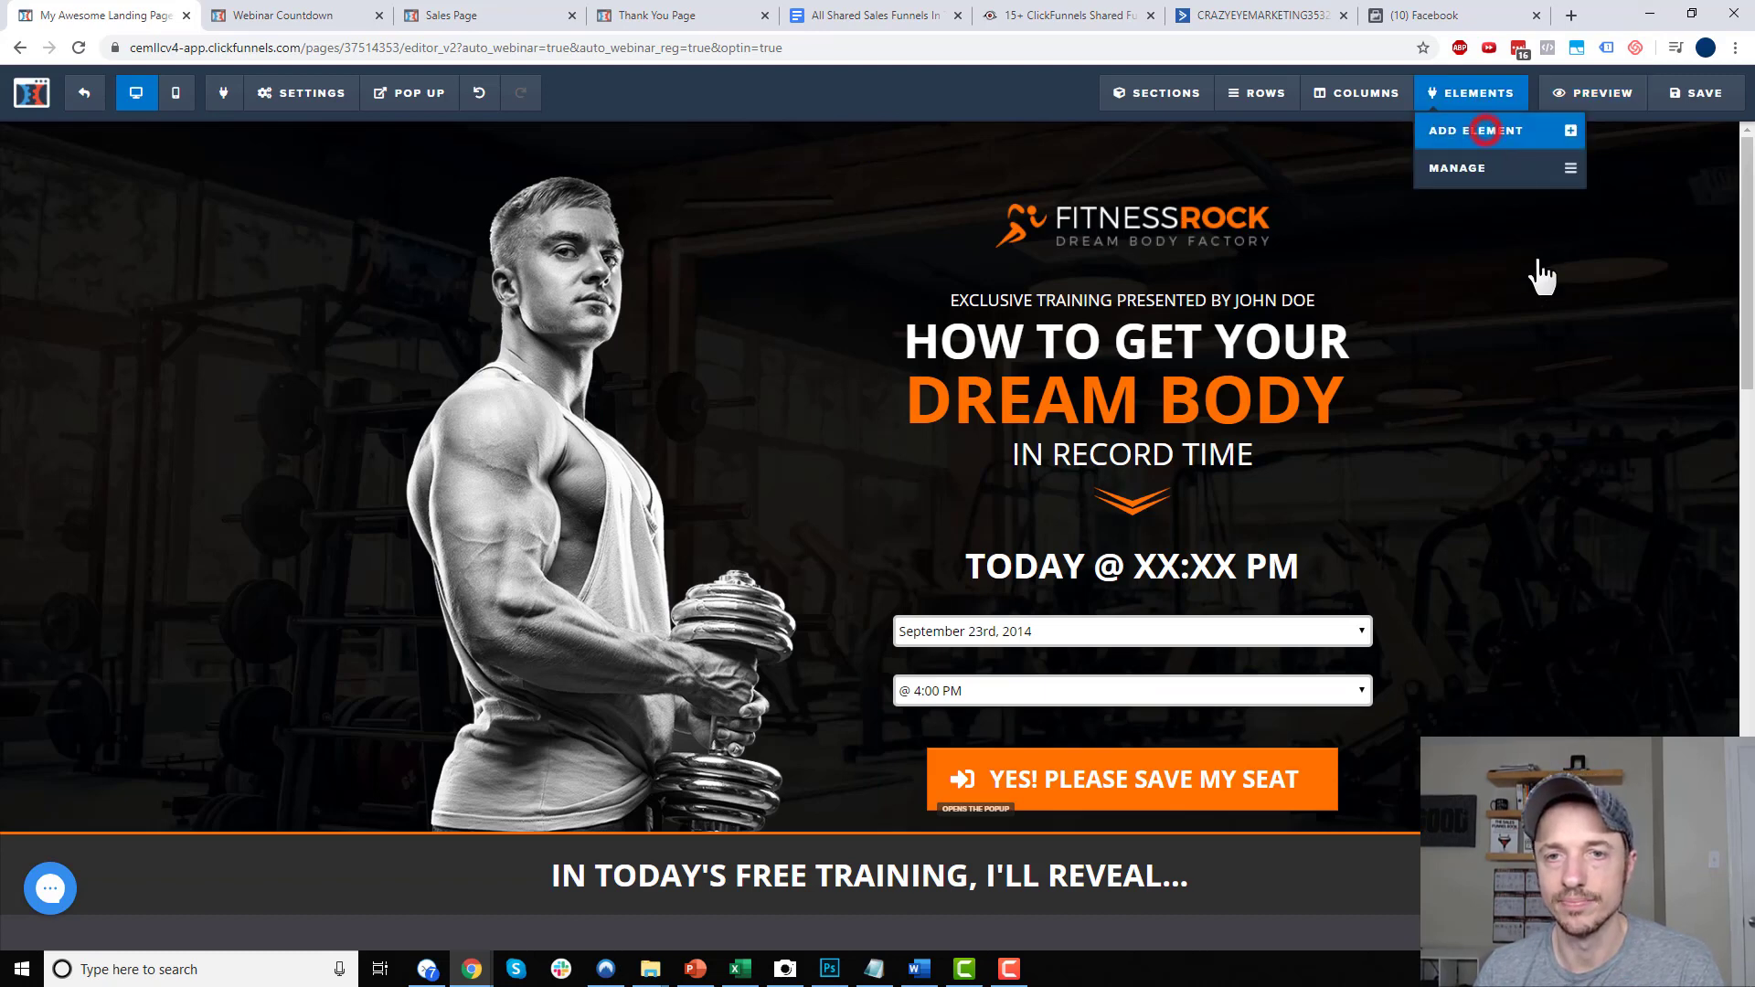
drag(1404, 377, 1142, 719)
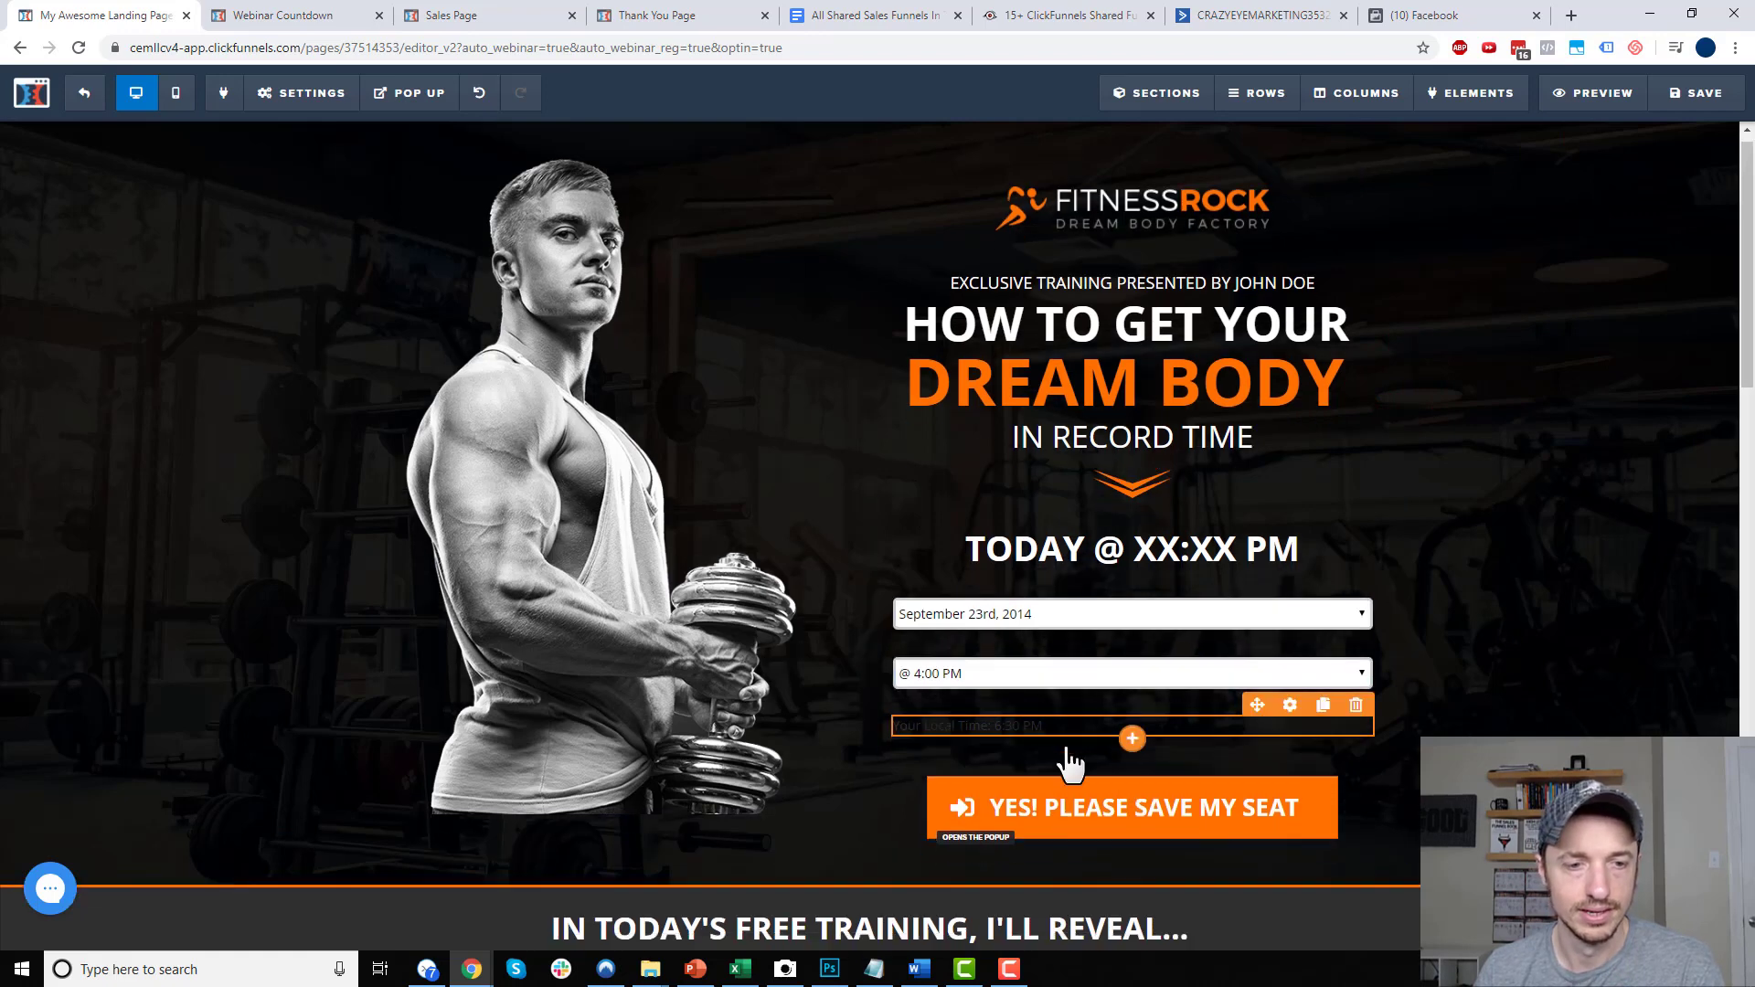
scroll(1069, 761, down, 1)
click(1292, 631)
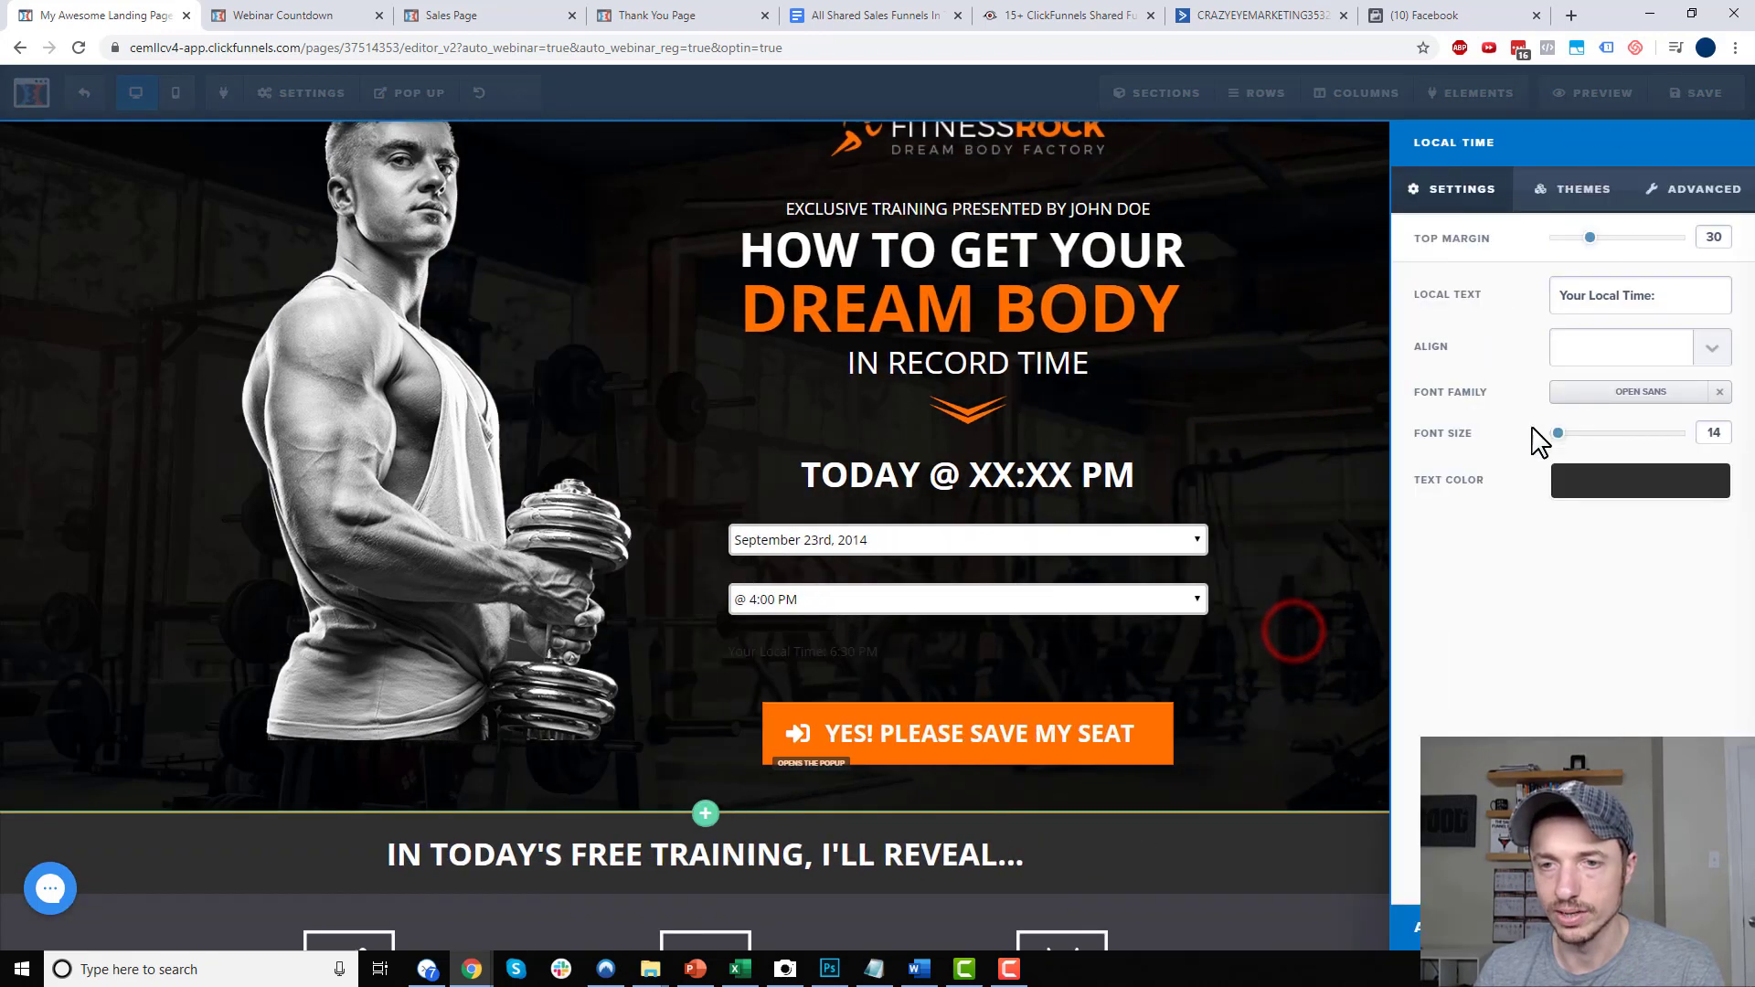
click(1675, 484)
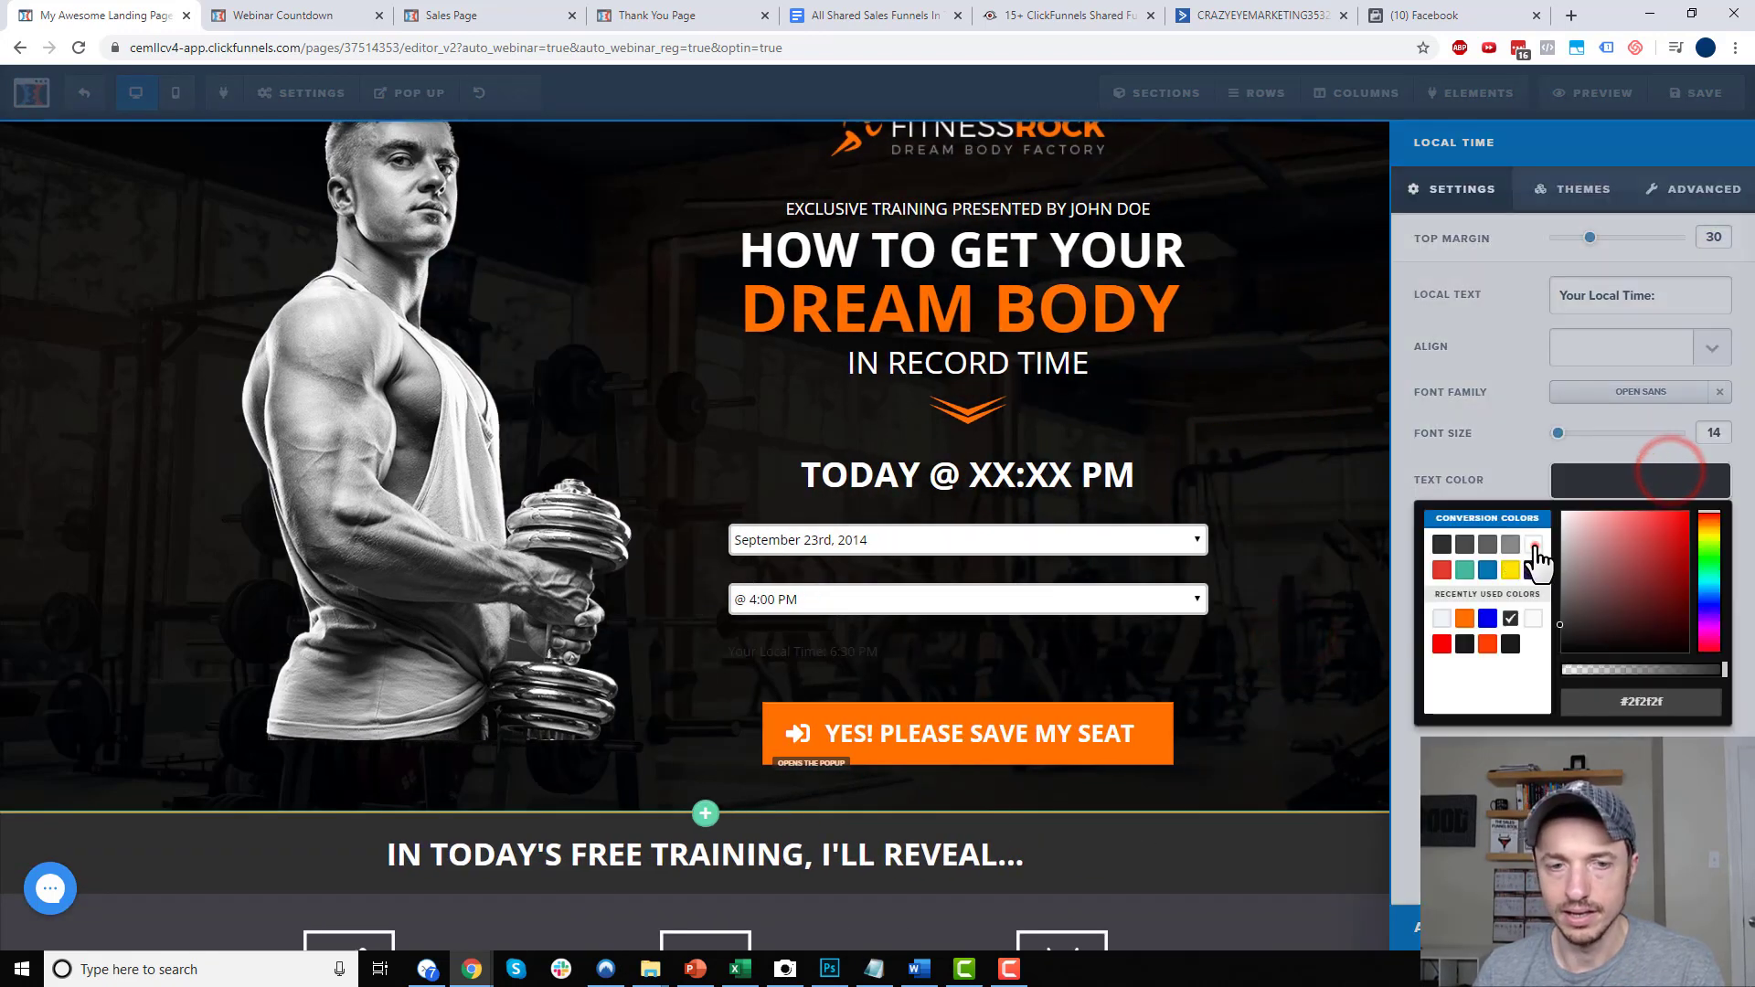
click(1536, 545)
click(1282, 578)
Add an Autowebinar Countdown element below the local time and apply the dark circle theme
mouse_move(1474, 95)
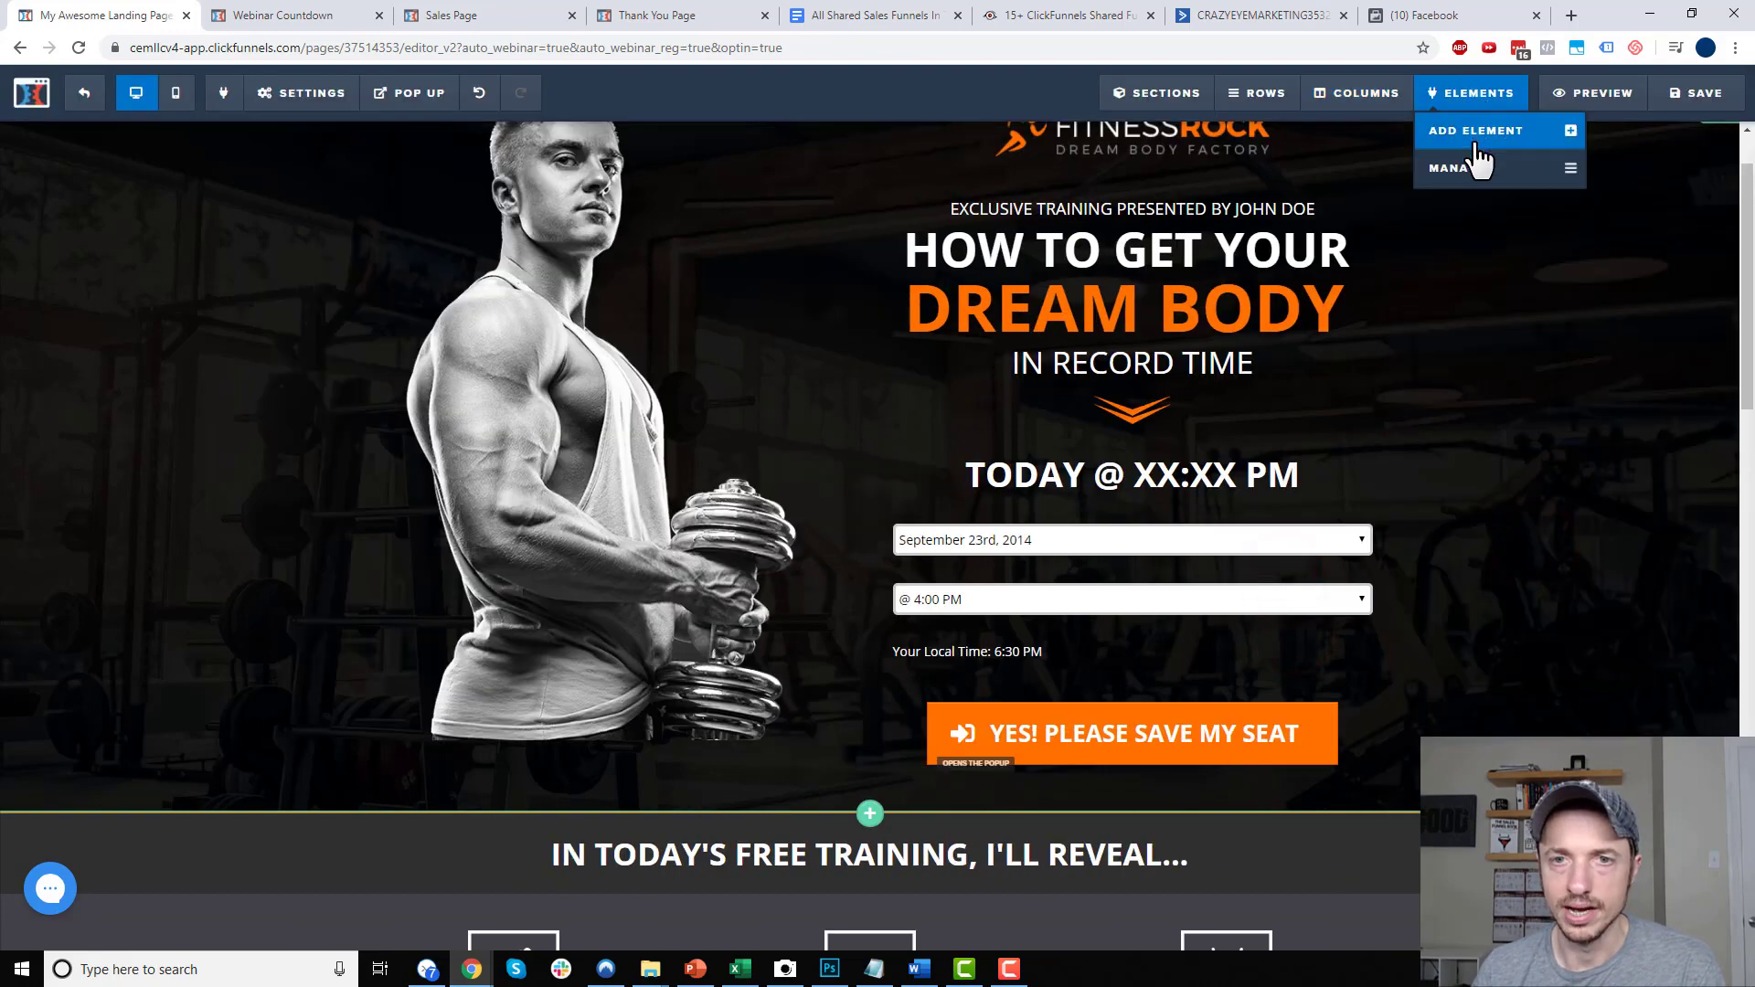
click(1473, 137)
drag(1569, 366, 1051, 673)
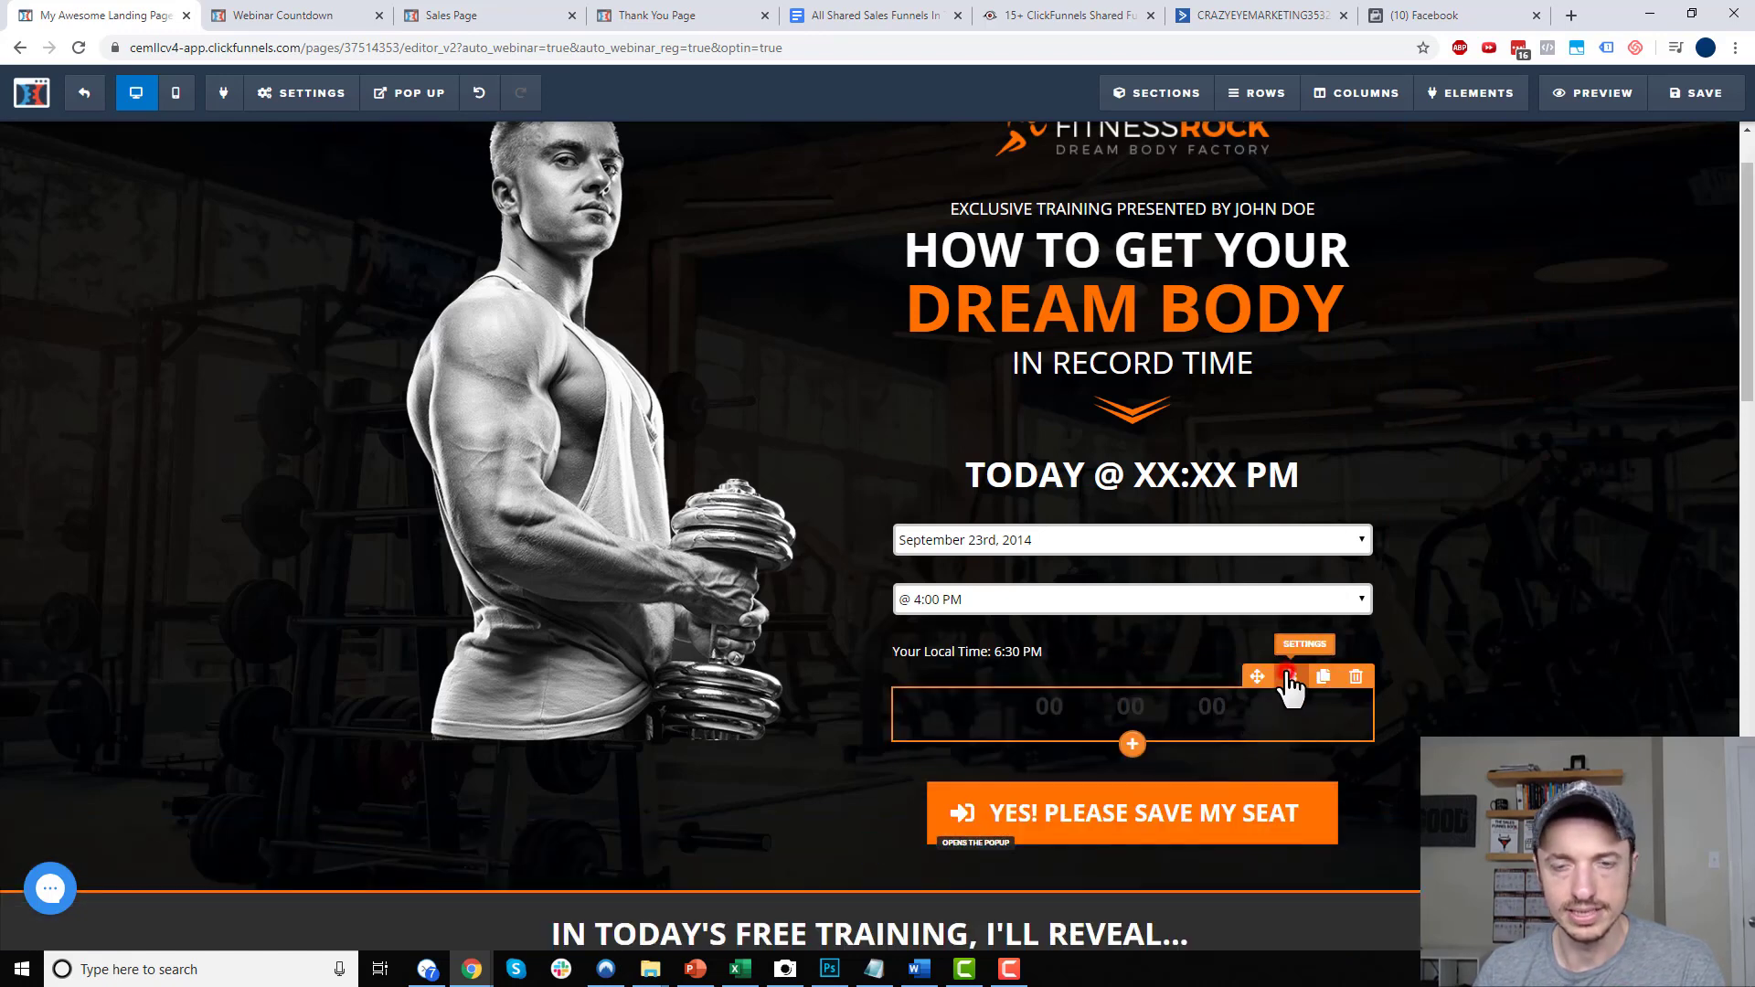
click(1284, 675)
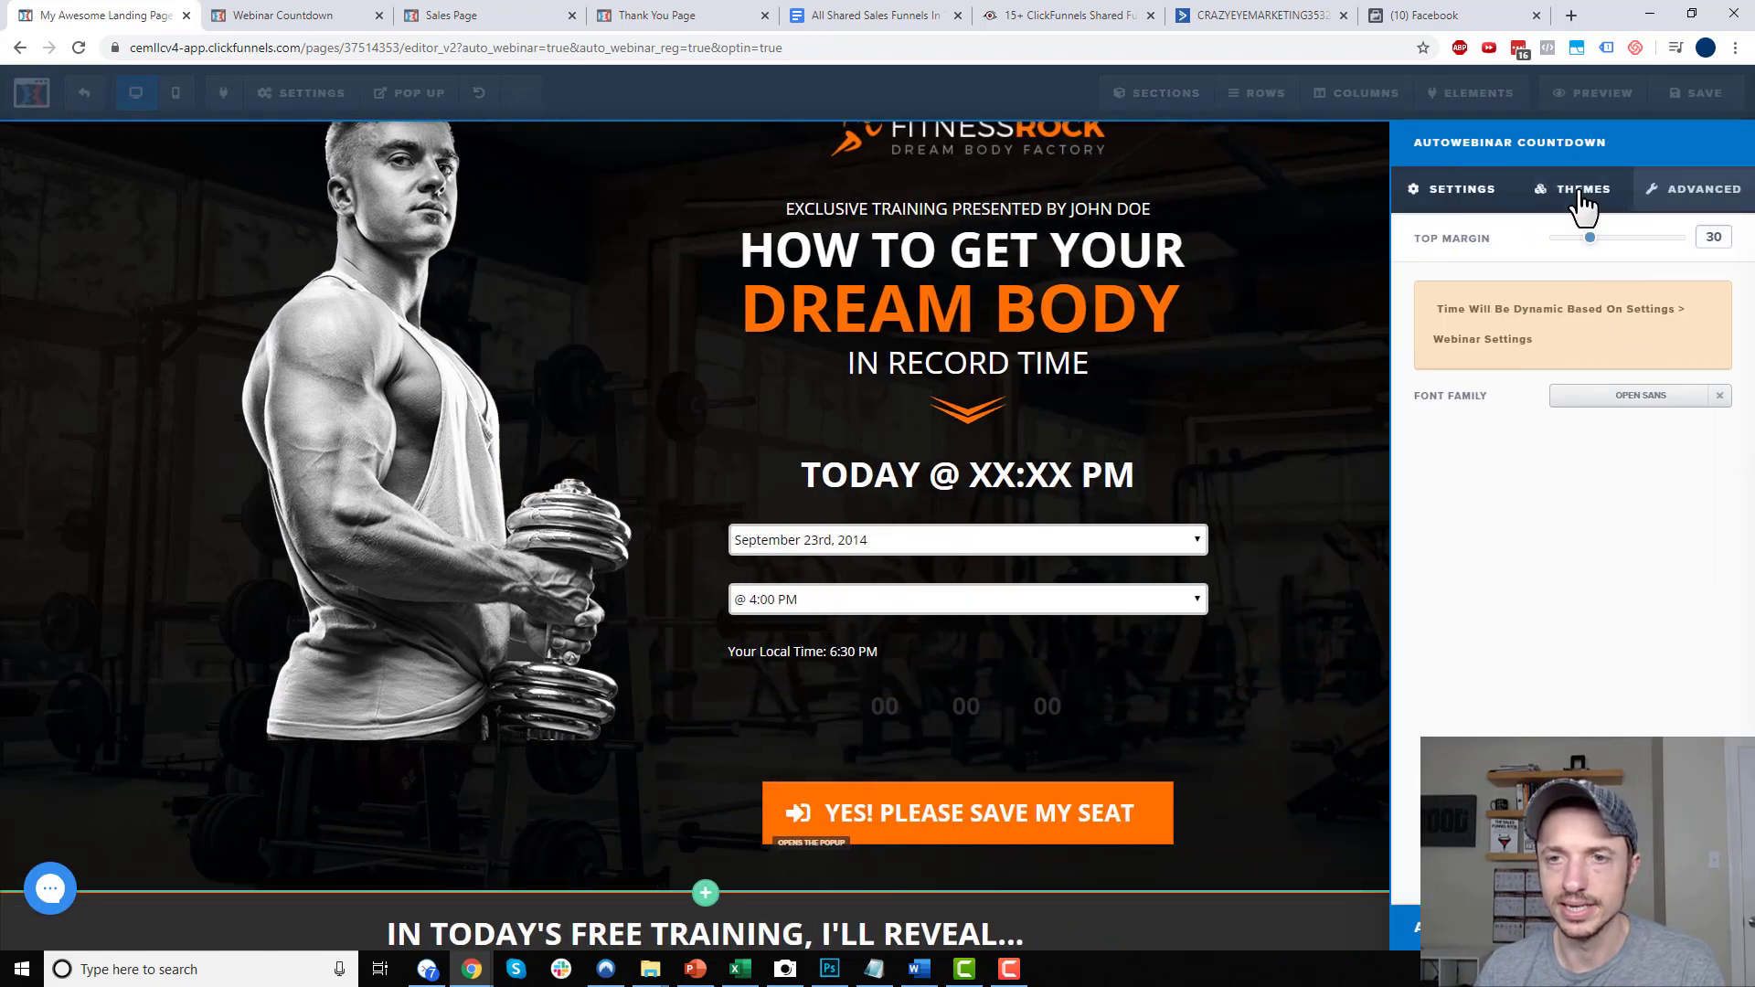
click(1582, 192)
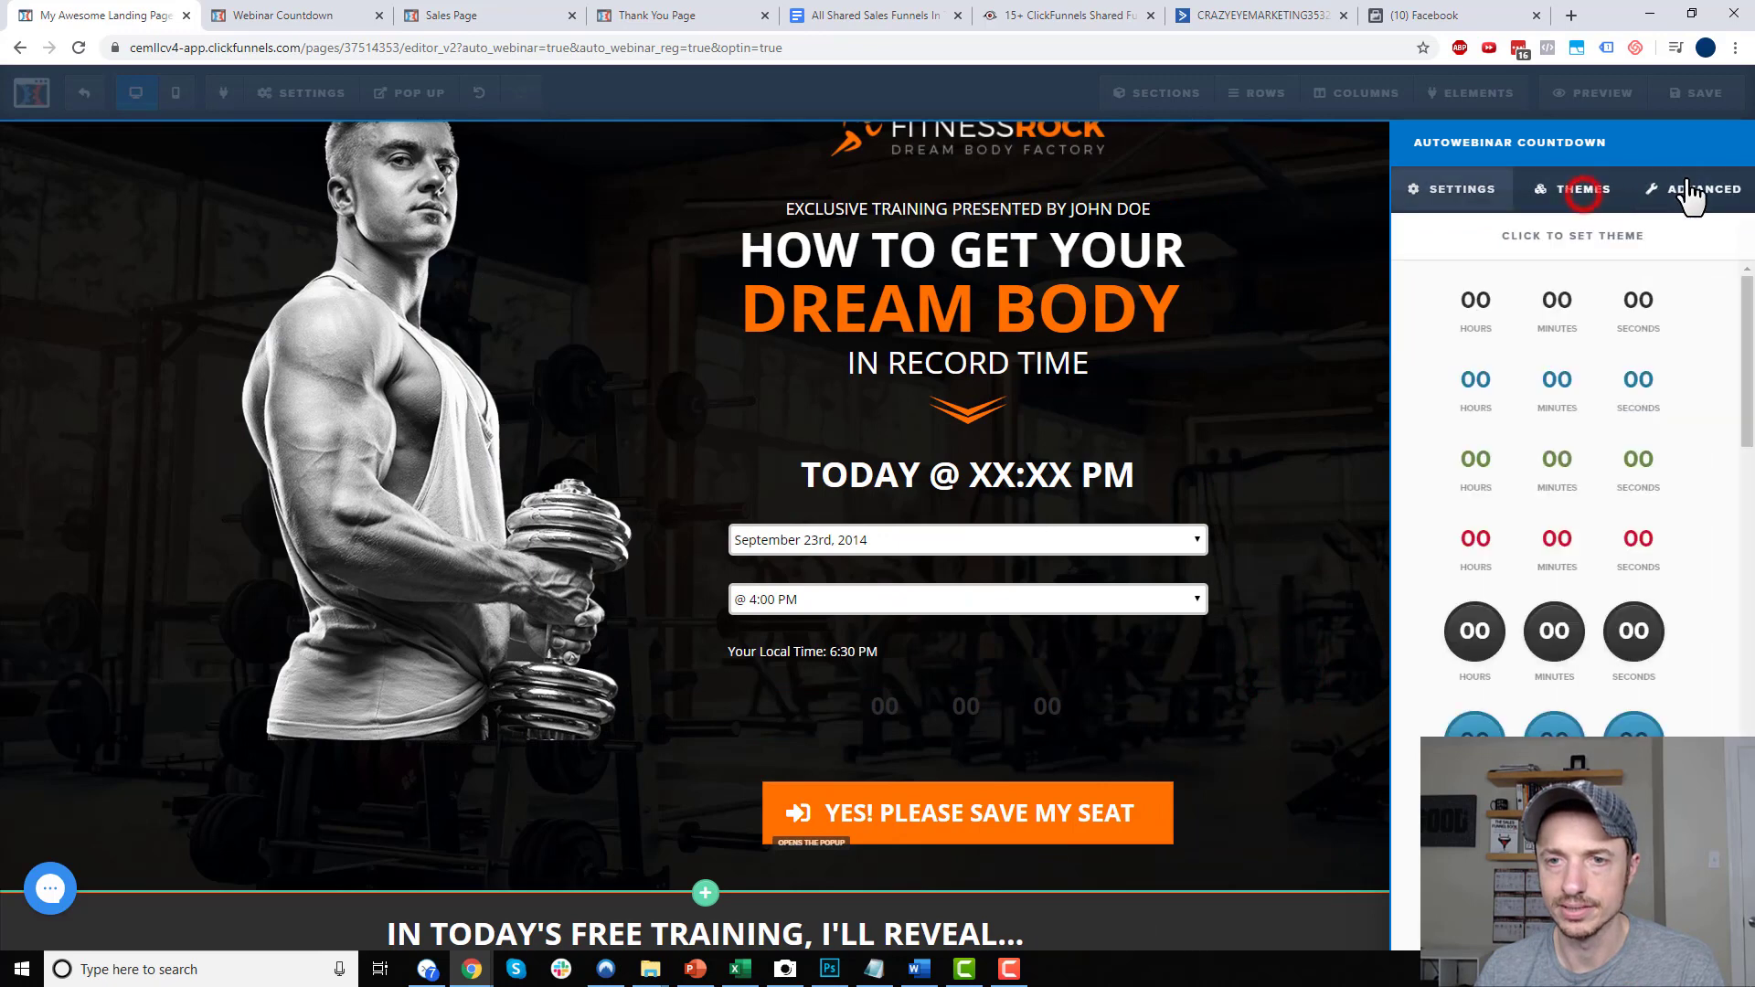
click(1556, 595)
click(1259, 685)
Add an Autowebinar At element between the countdown and the save-my-seat button
mouse_move(1478, 95)
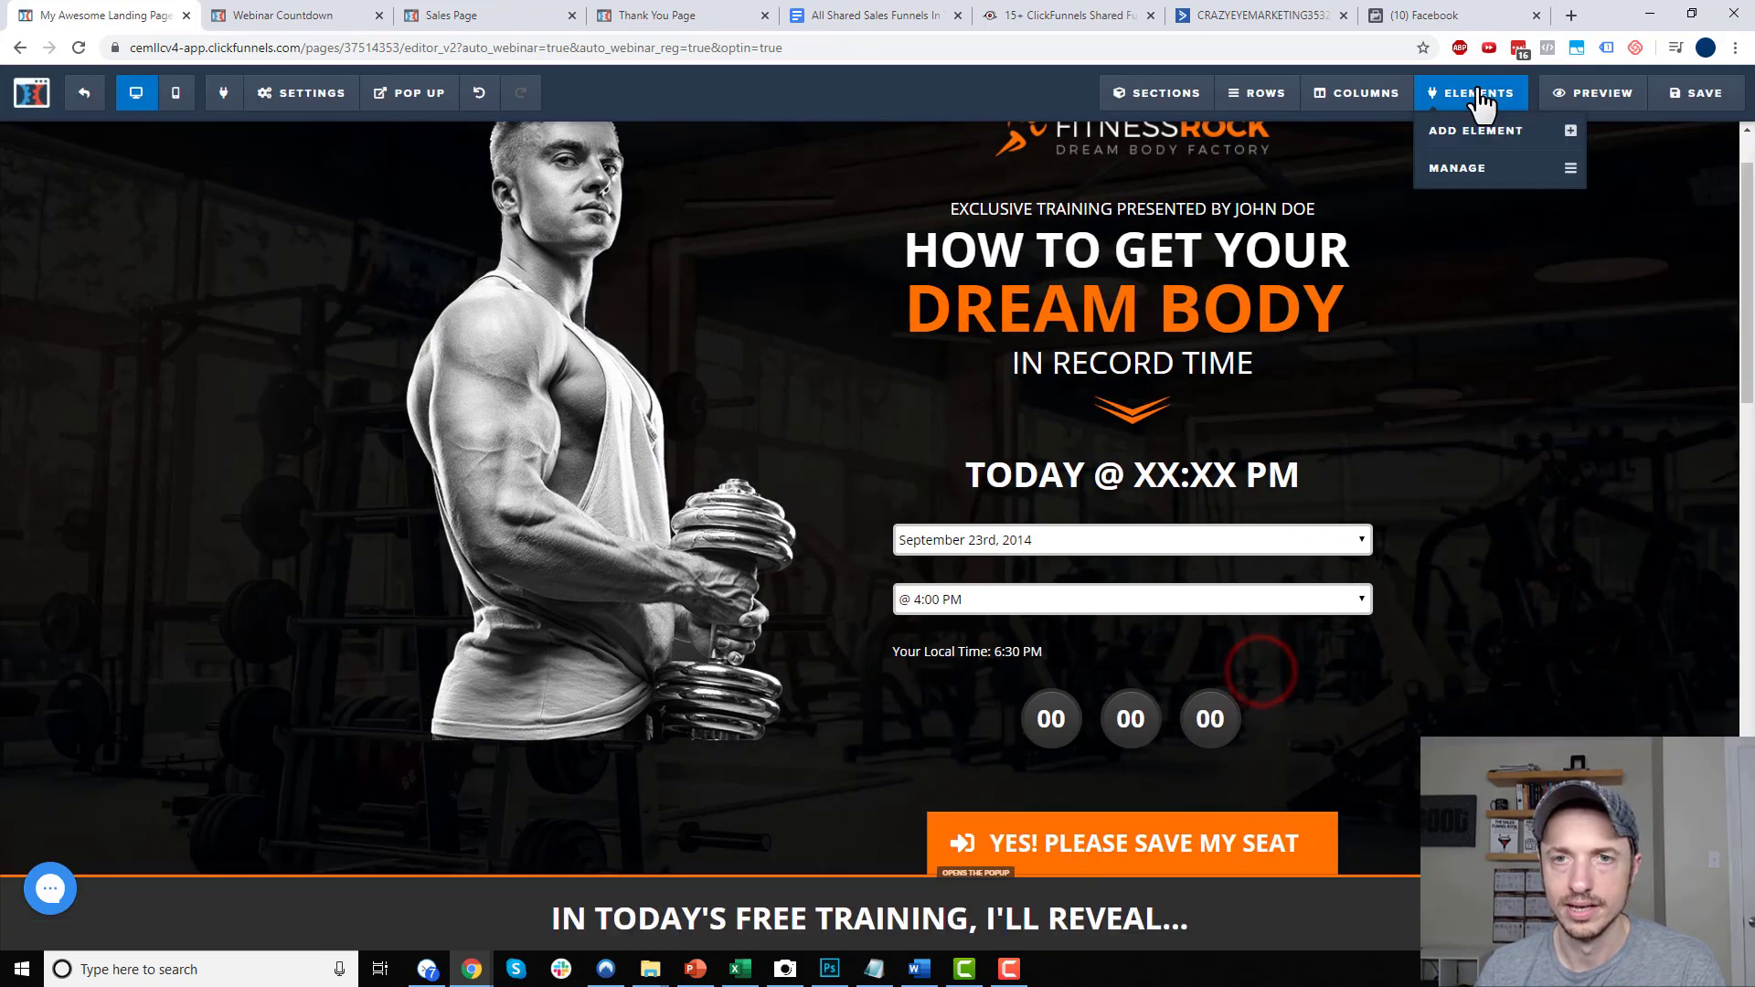
click(1482, 132)
drag(1434, 497, 1101, 748)
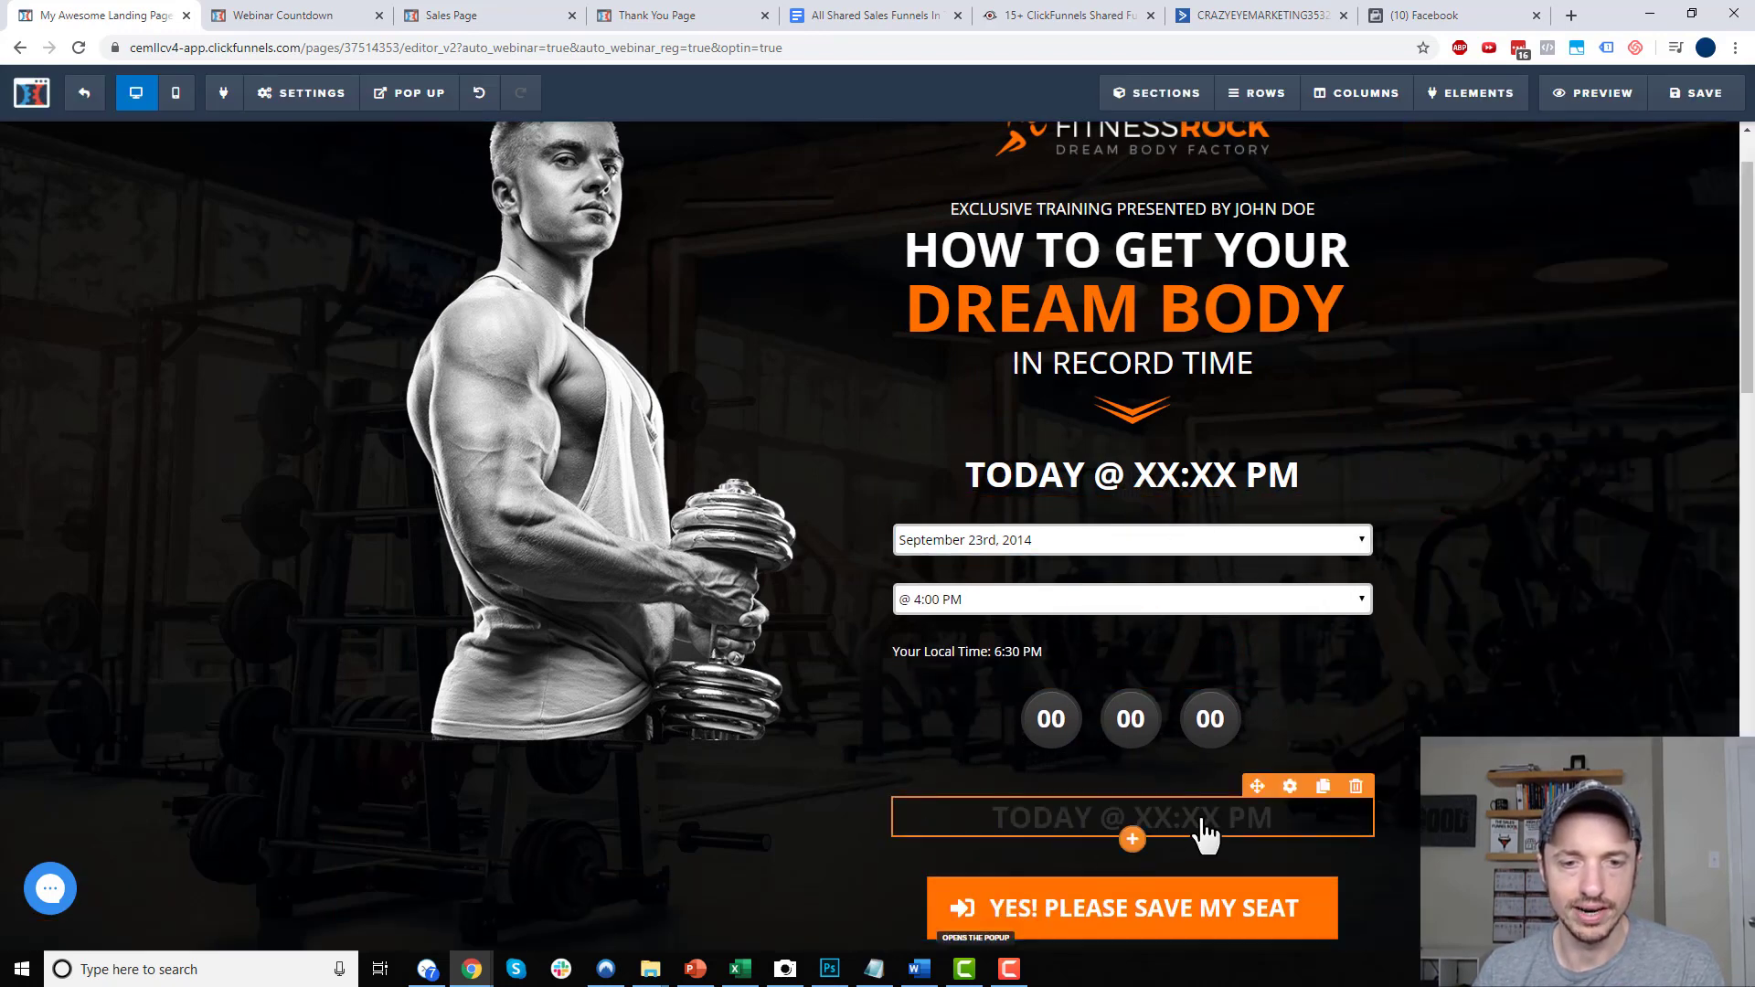
scroll(1467, 631, up, 1)
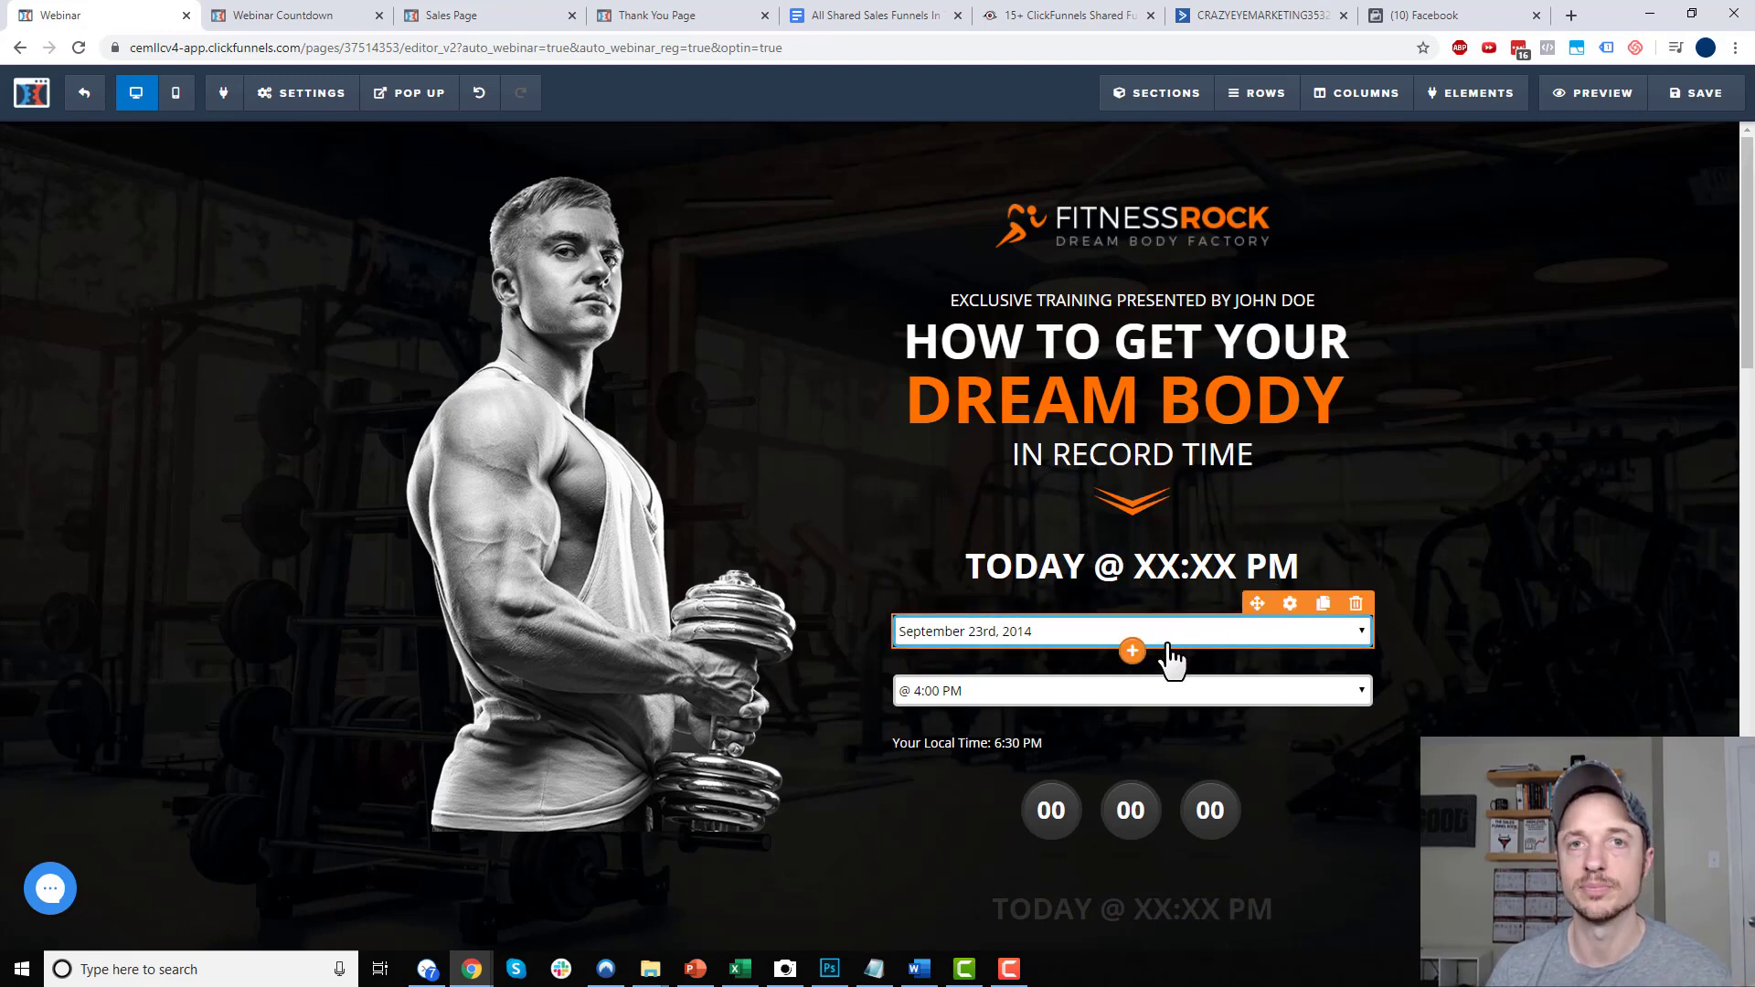
Check the autowebinar type in the page's webinar settings and close them
click(306, 102)
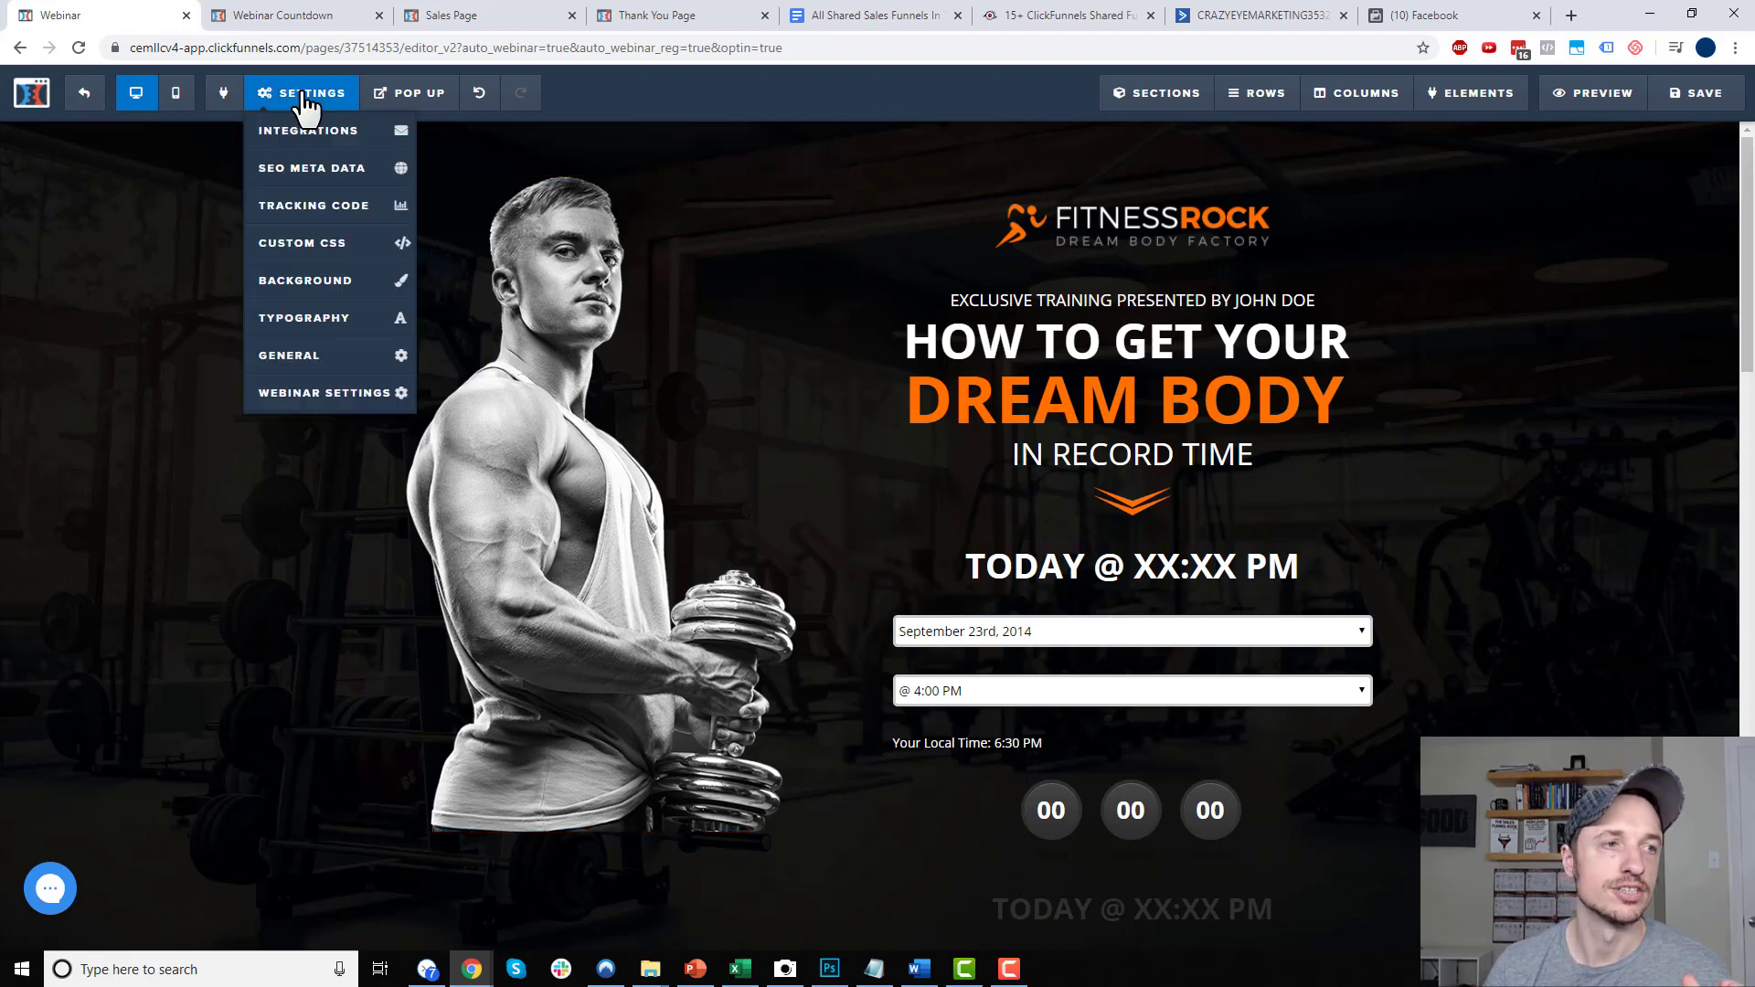
click(308, 395)
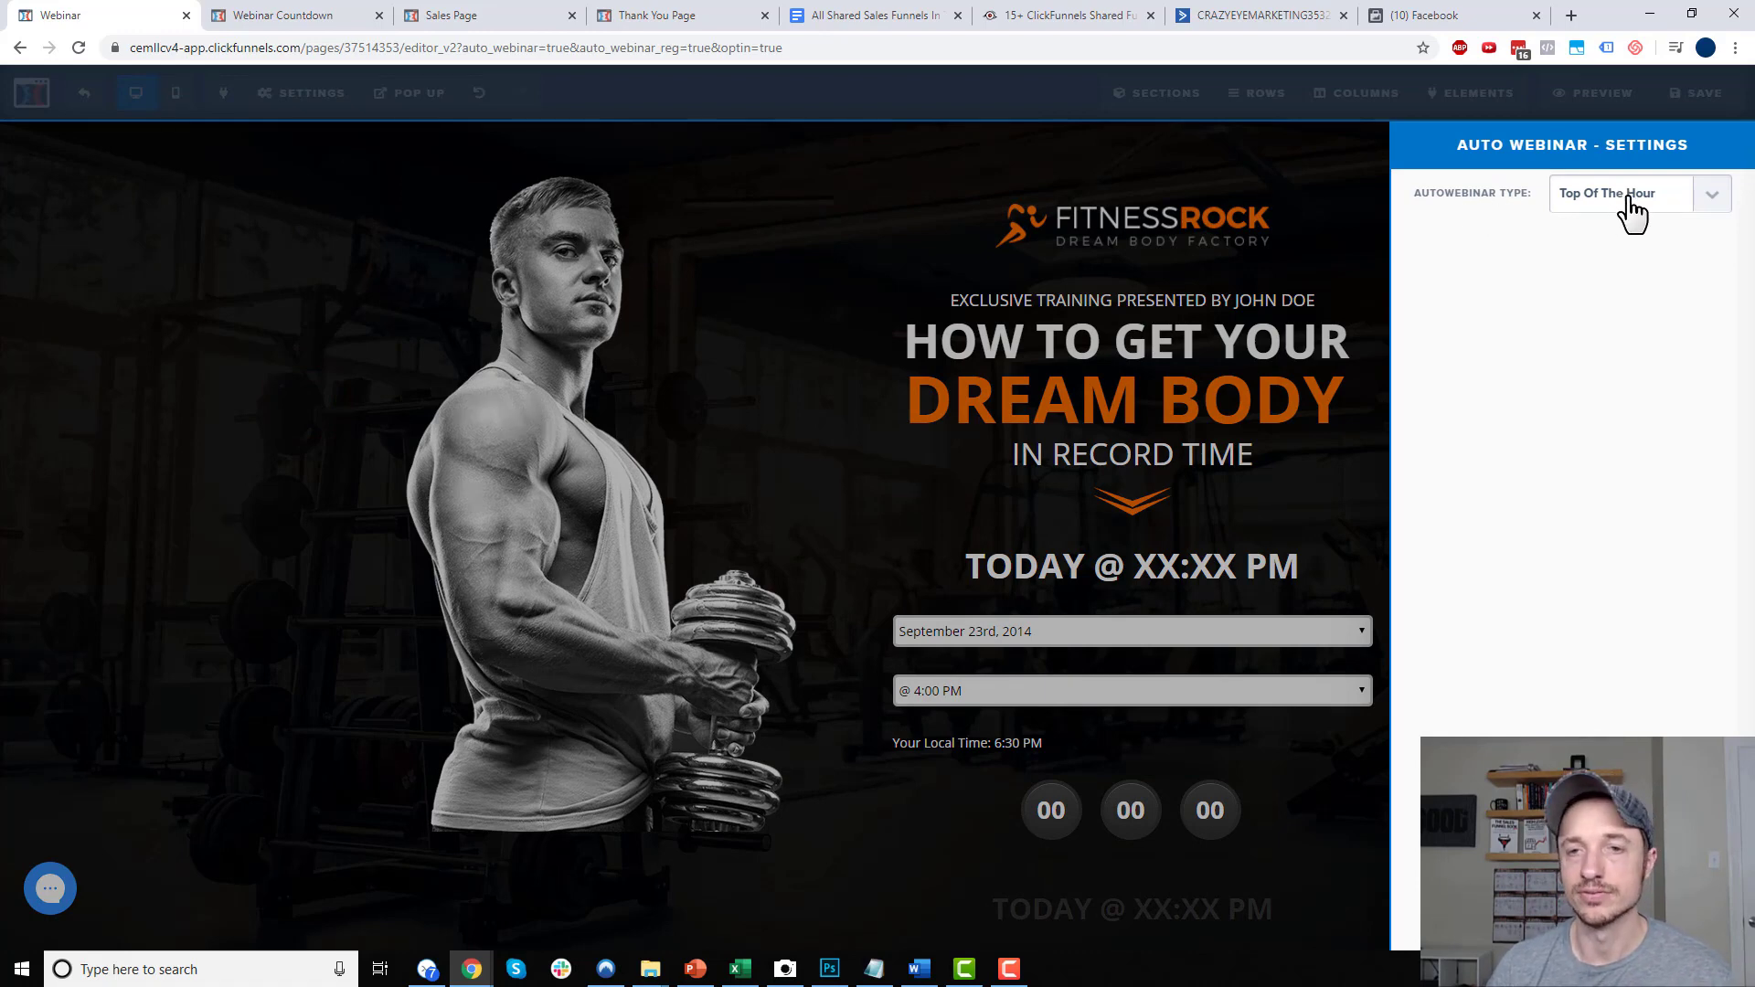
click(1351, 500)
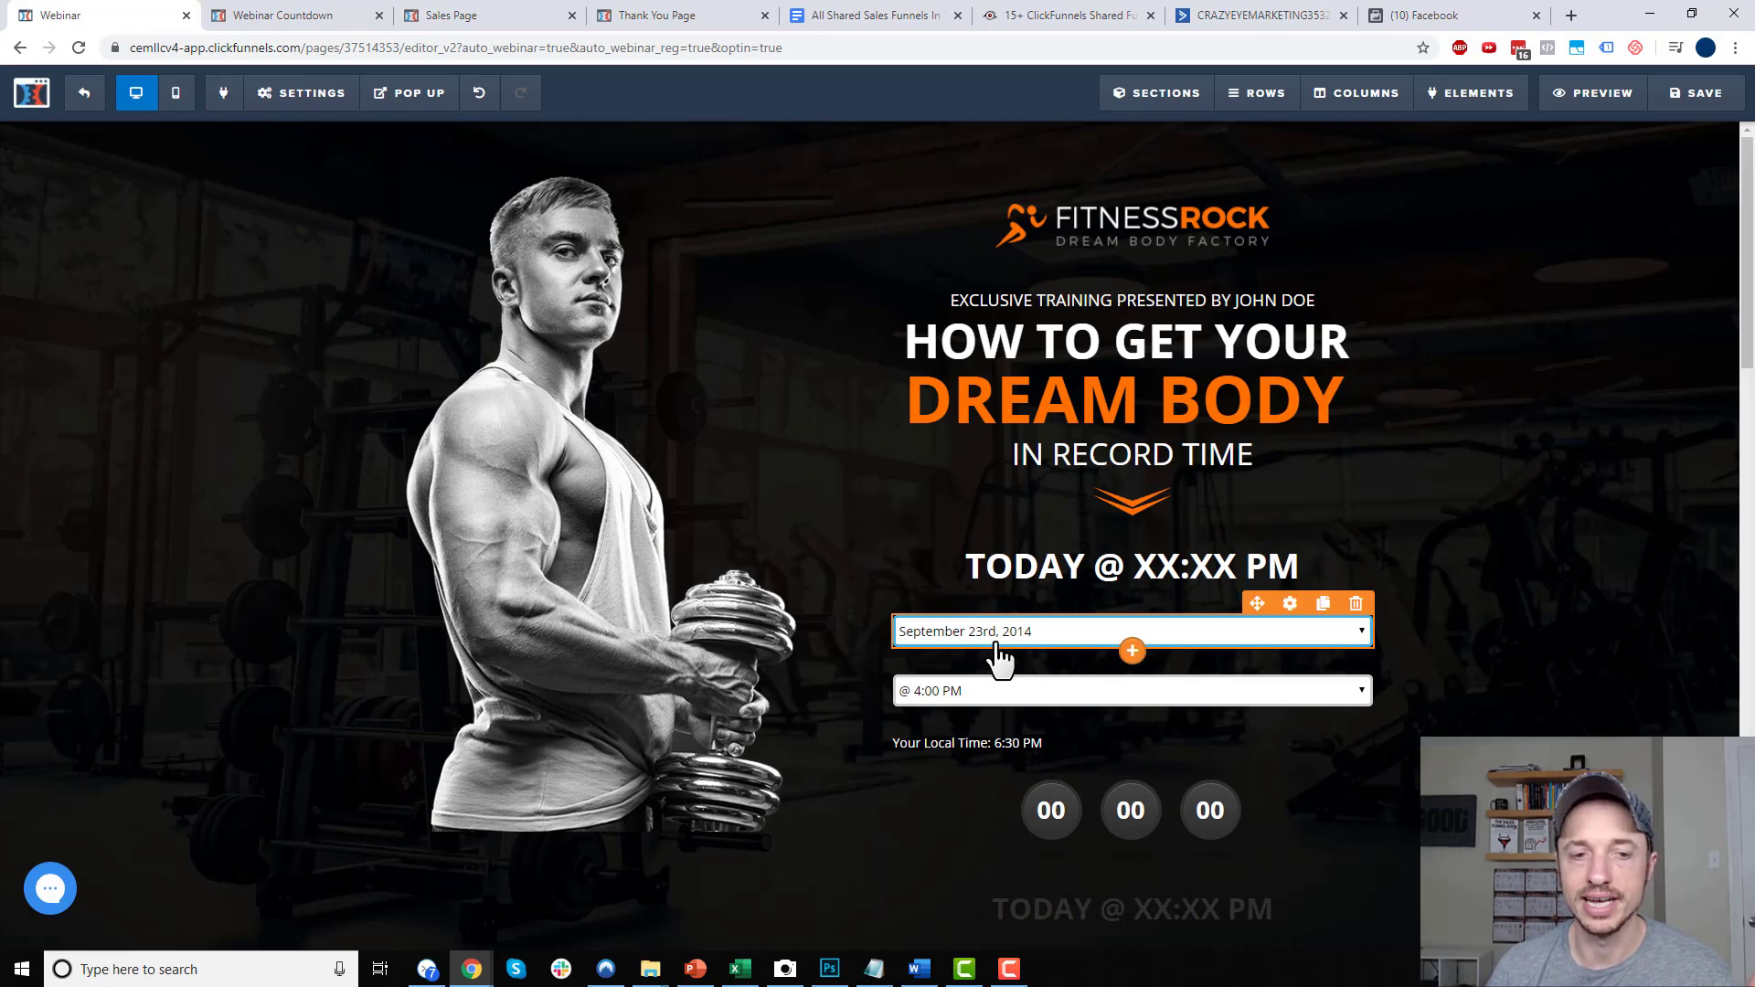
Set the autowebinar type to Pick Date/Time in the page's webinar settings
scroll(994, 700, down, 1)
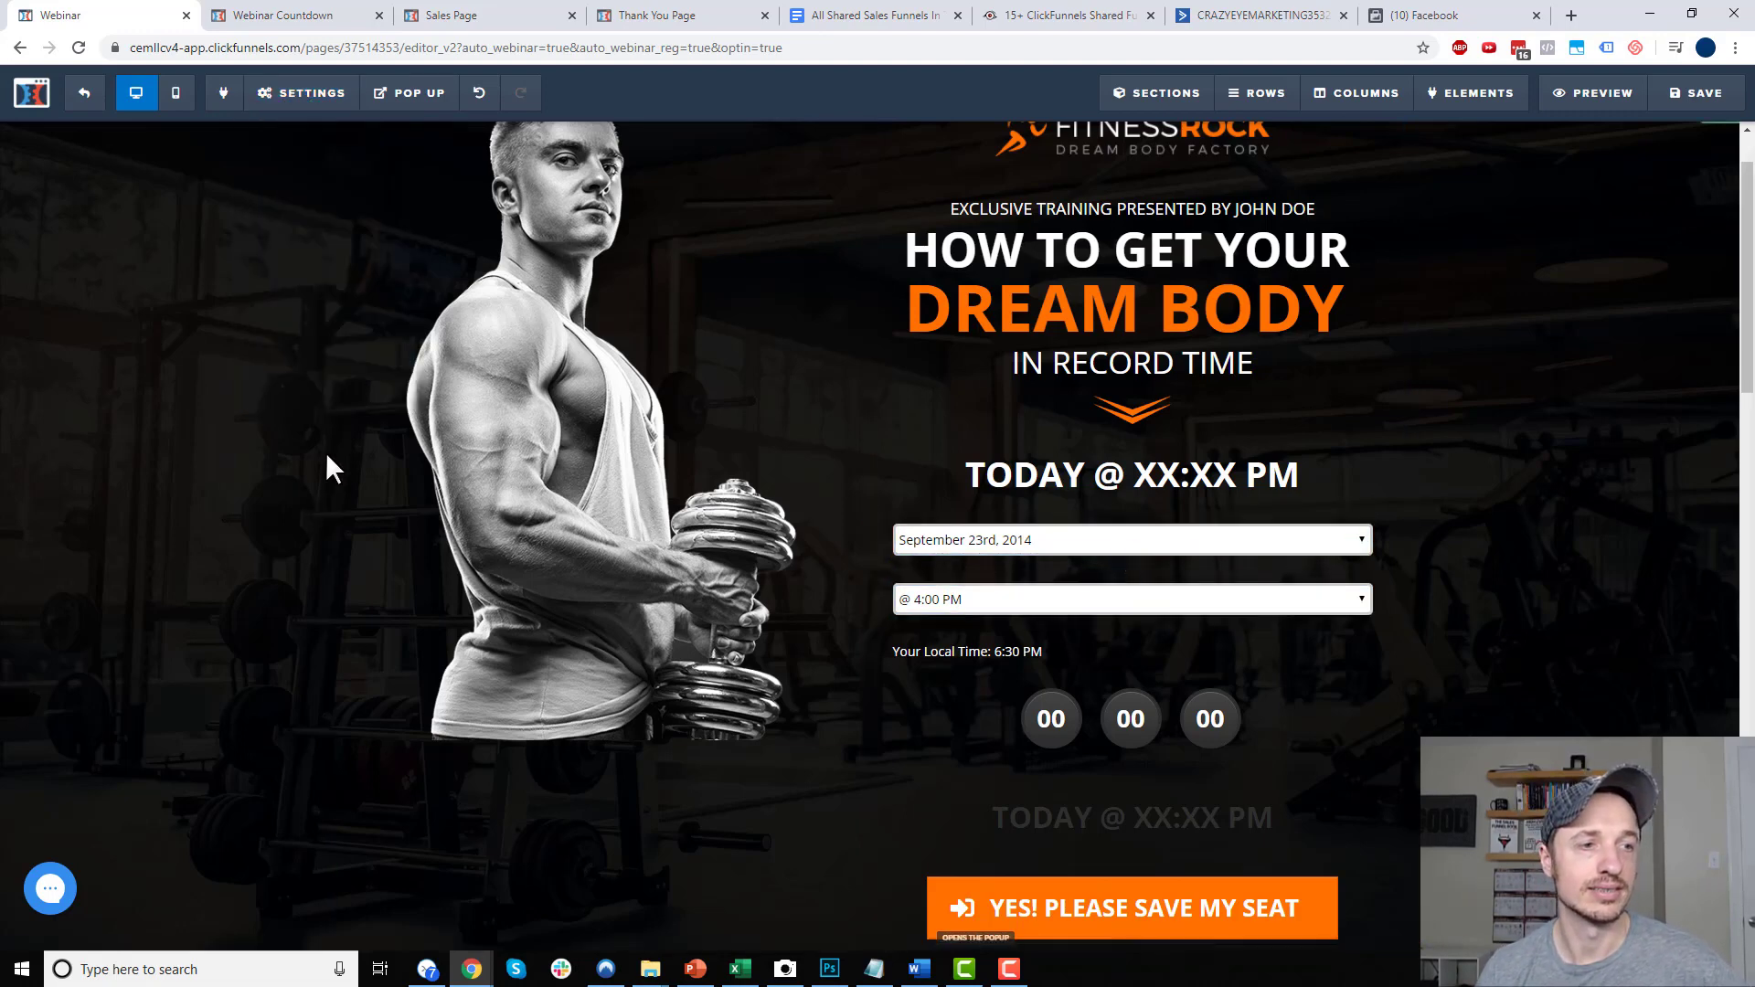
mouse_move(307, 105)
click(298, 398)
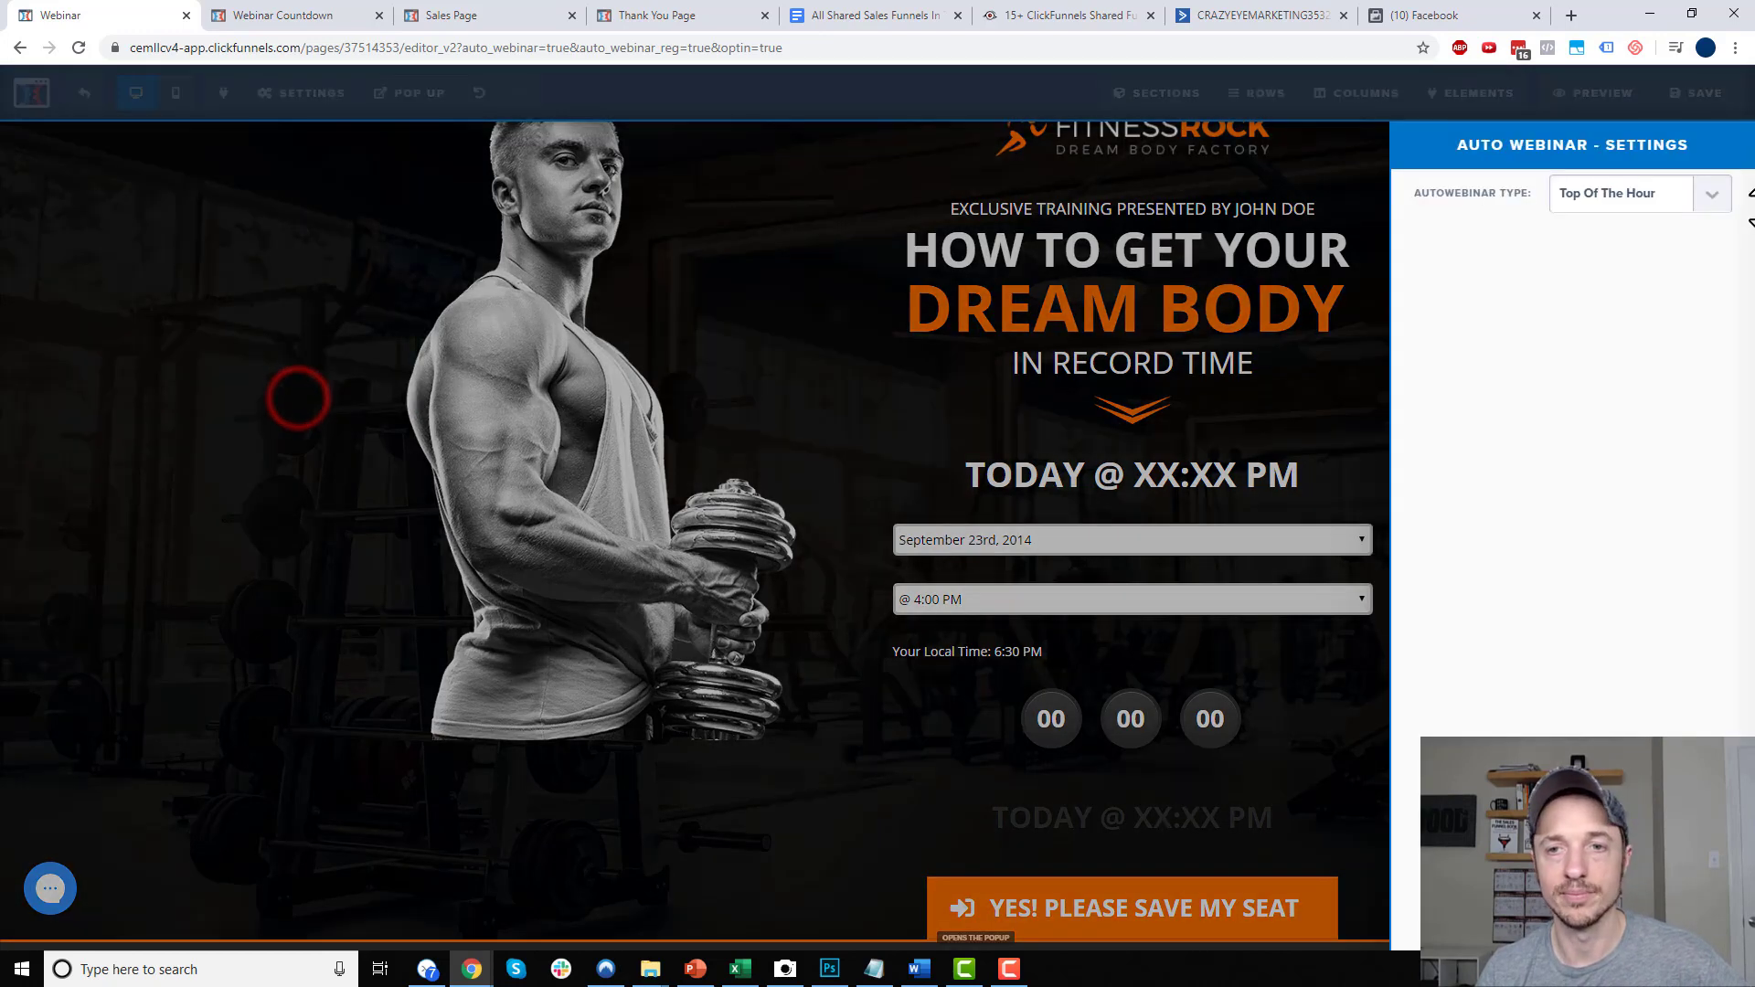
click(1642, 205)
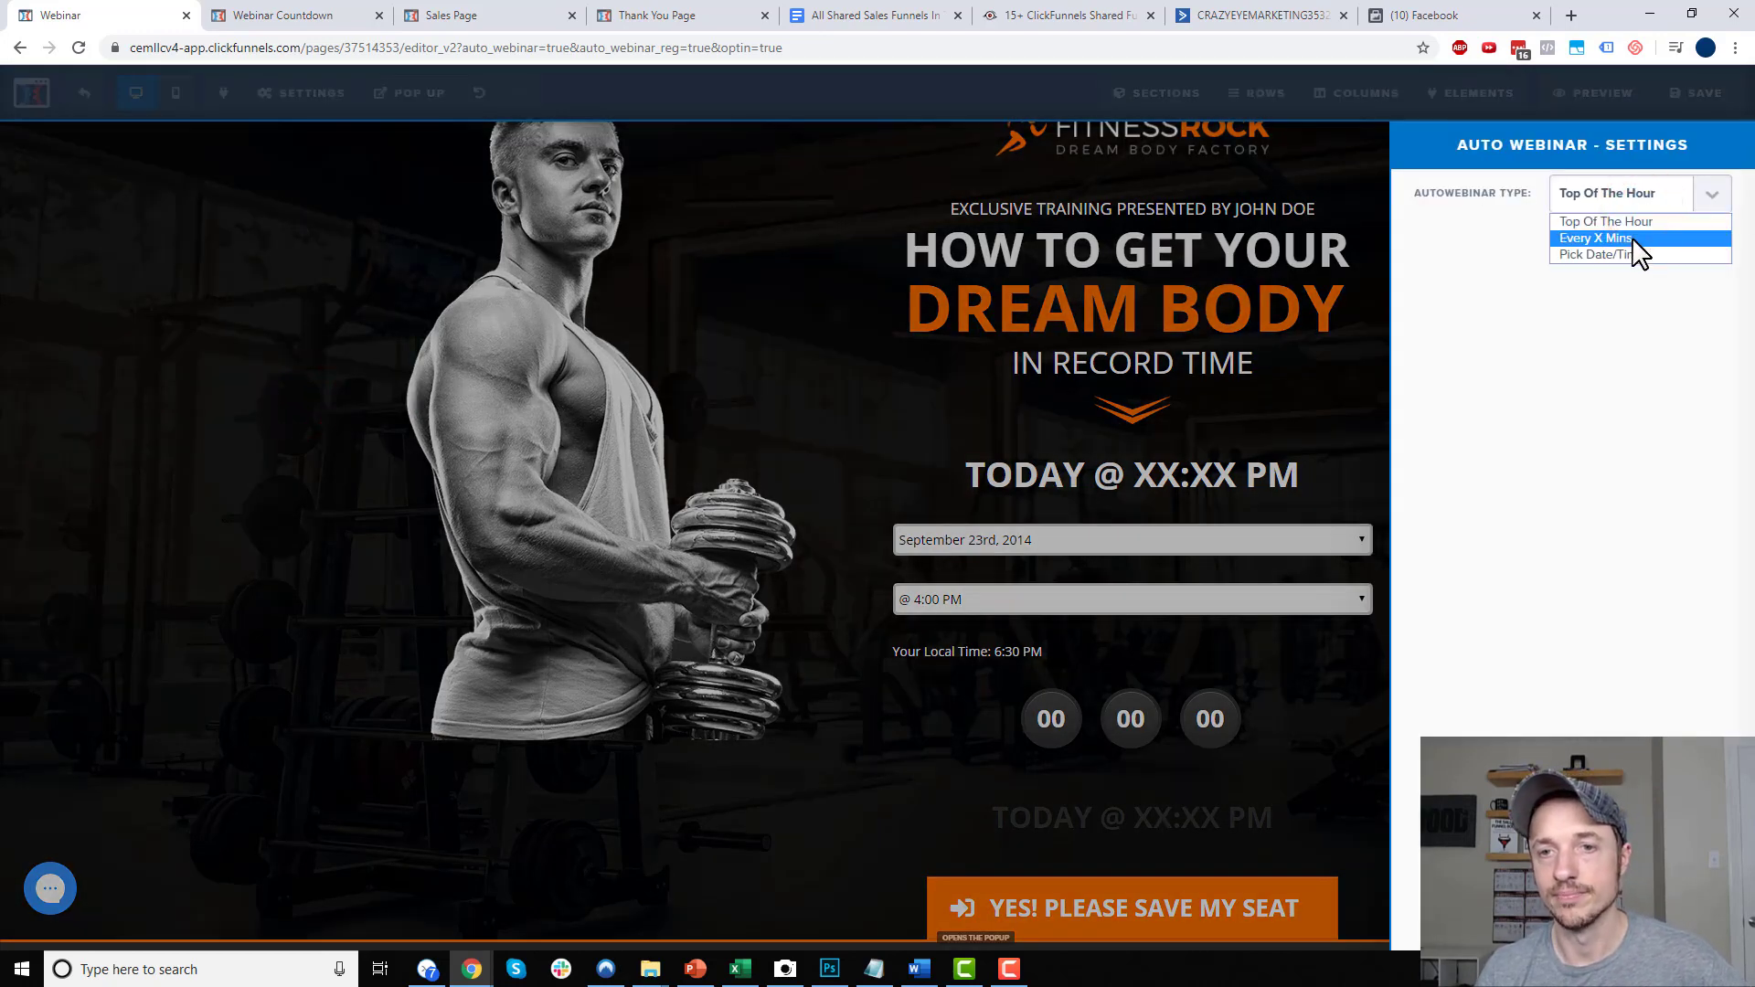
click(1626, 256)
click(1286, 476)
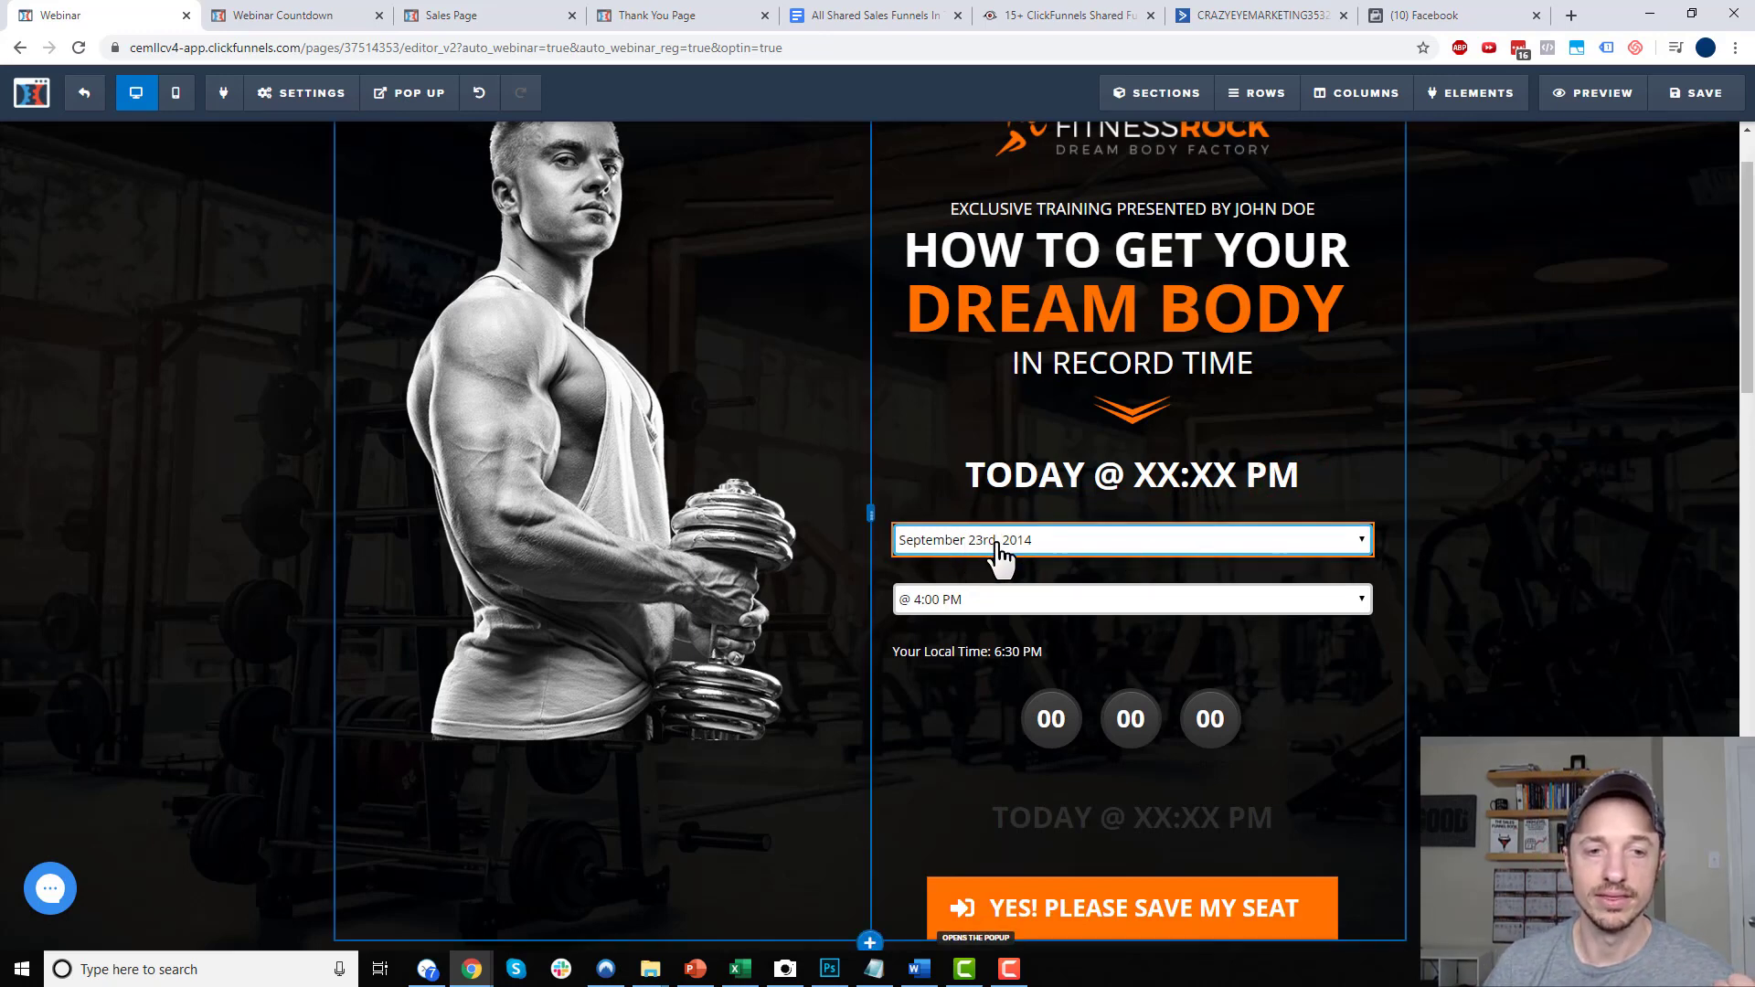
Review the Auto Webinar Date element's theme and advanced options and the Auto Webinar Time element's available hours
click(1041, 544)
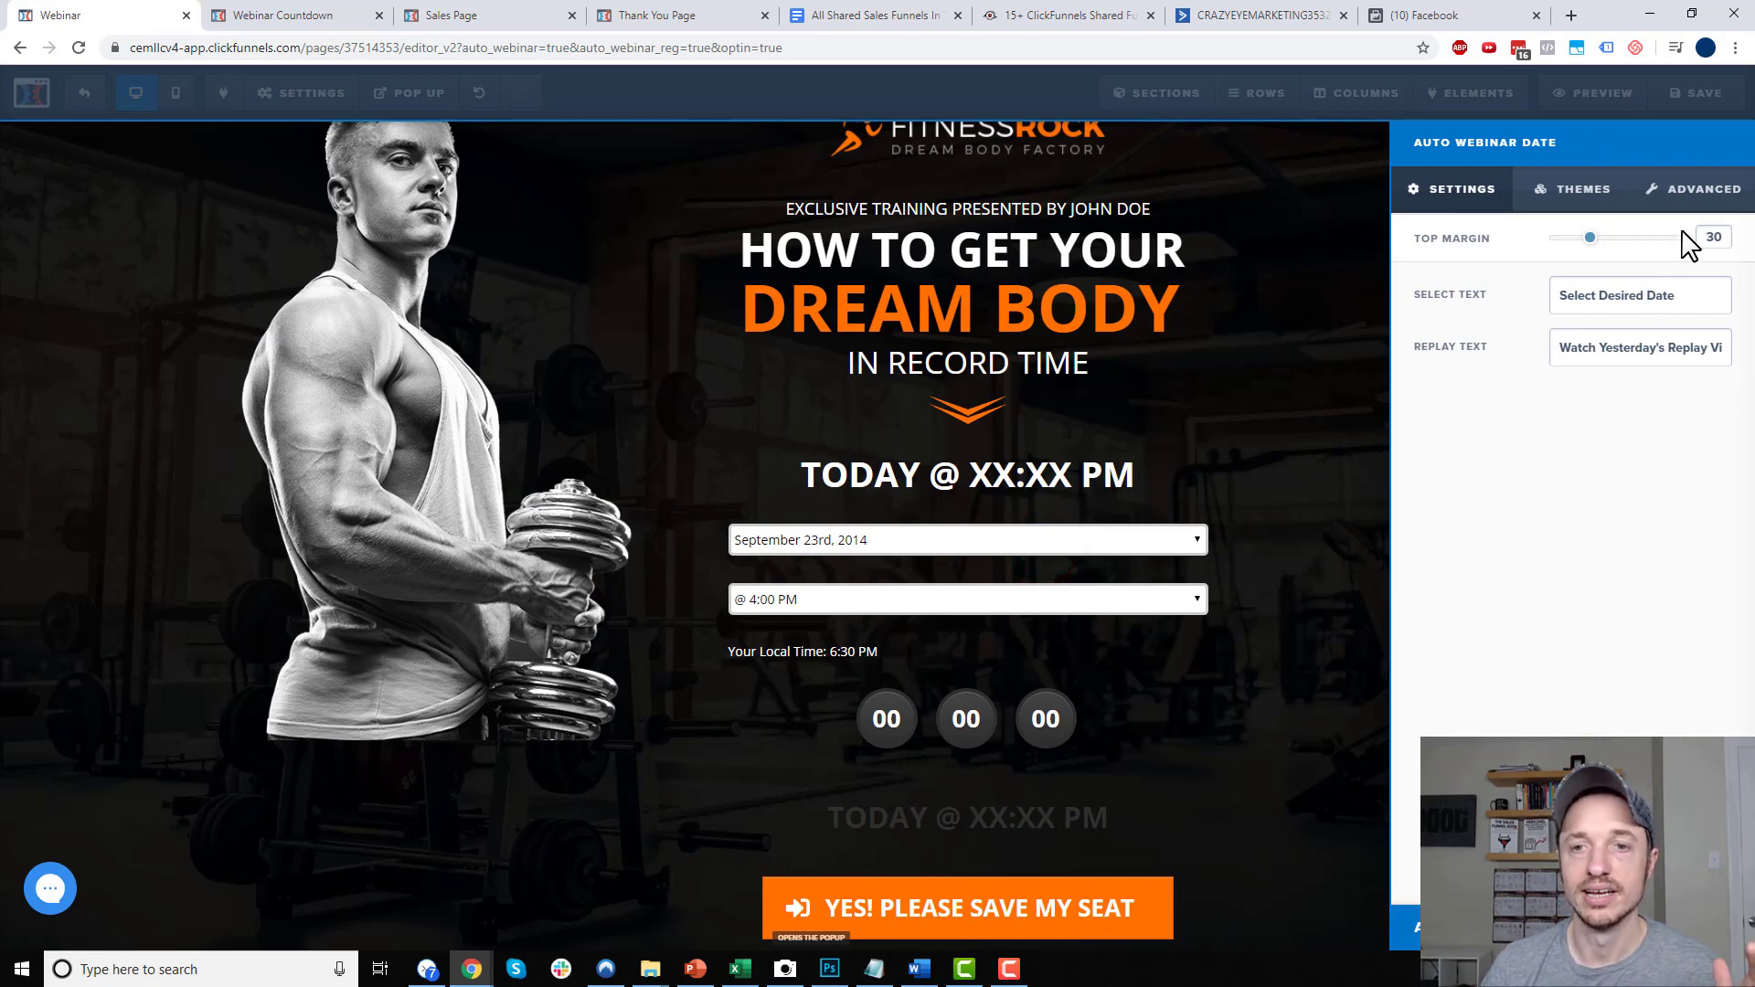
click(1574, 192)
click(1671, 190)
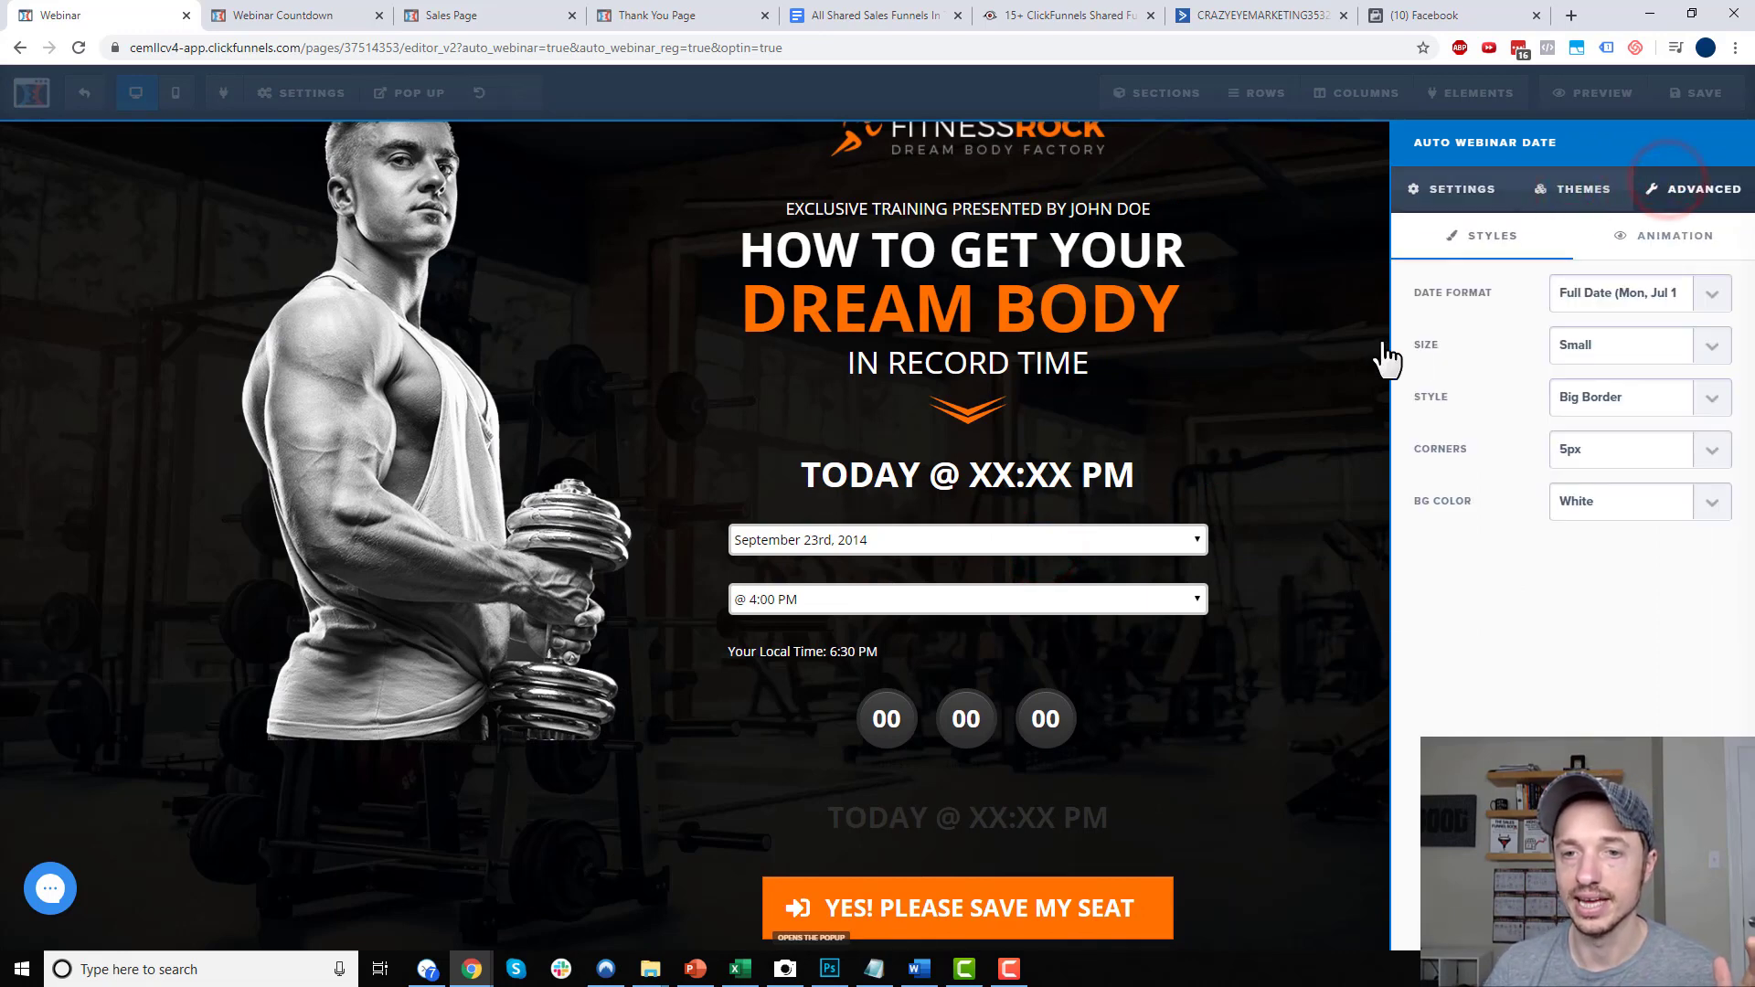
click(1117, 569)
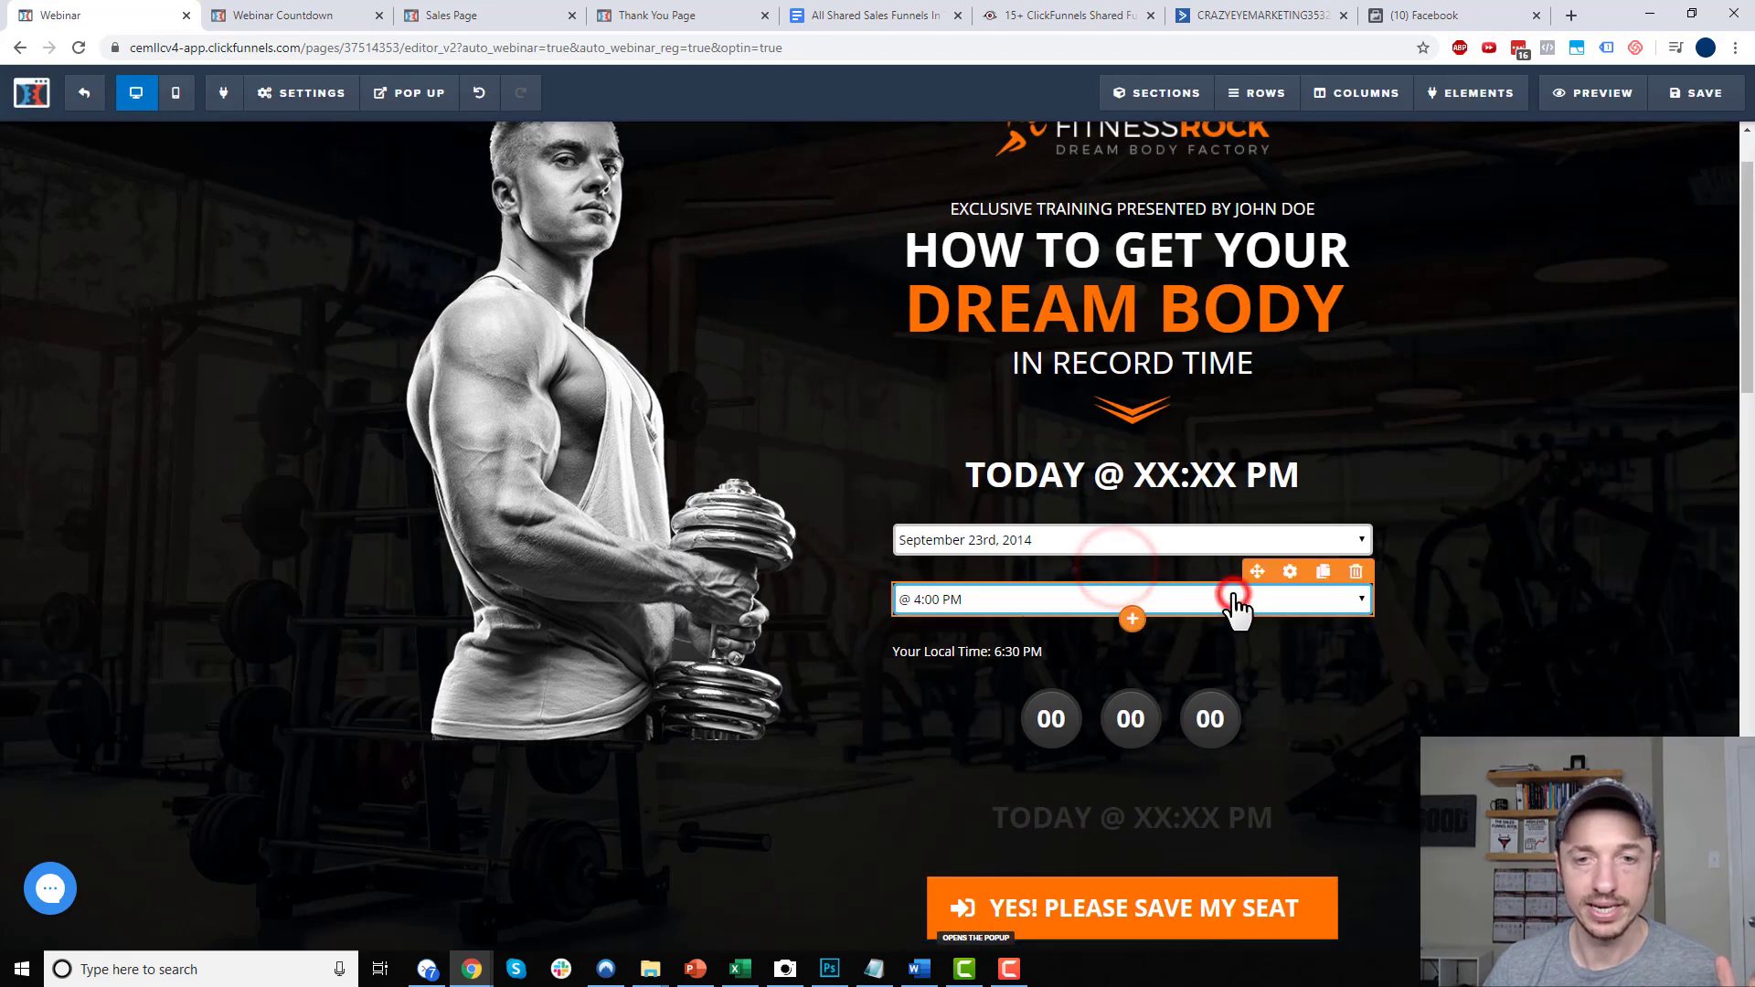
click(1176, 612)
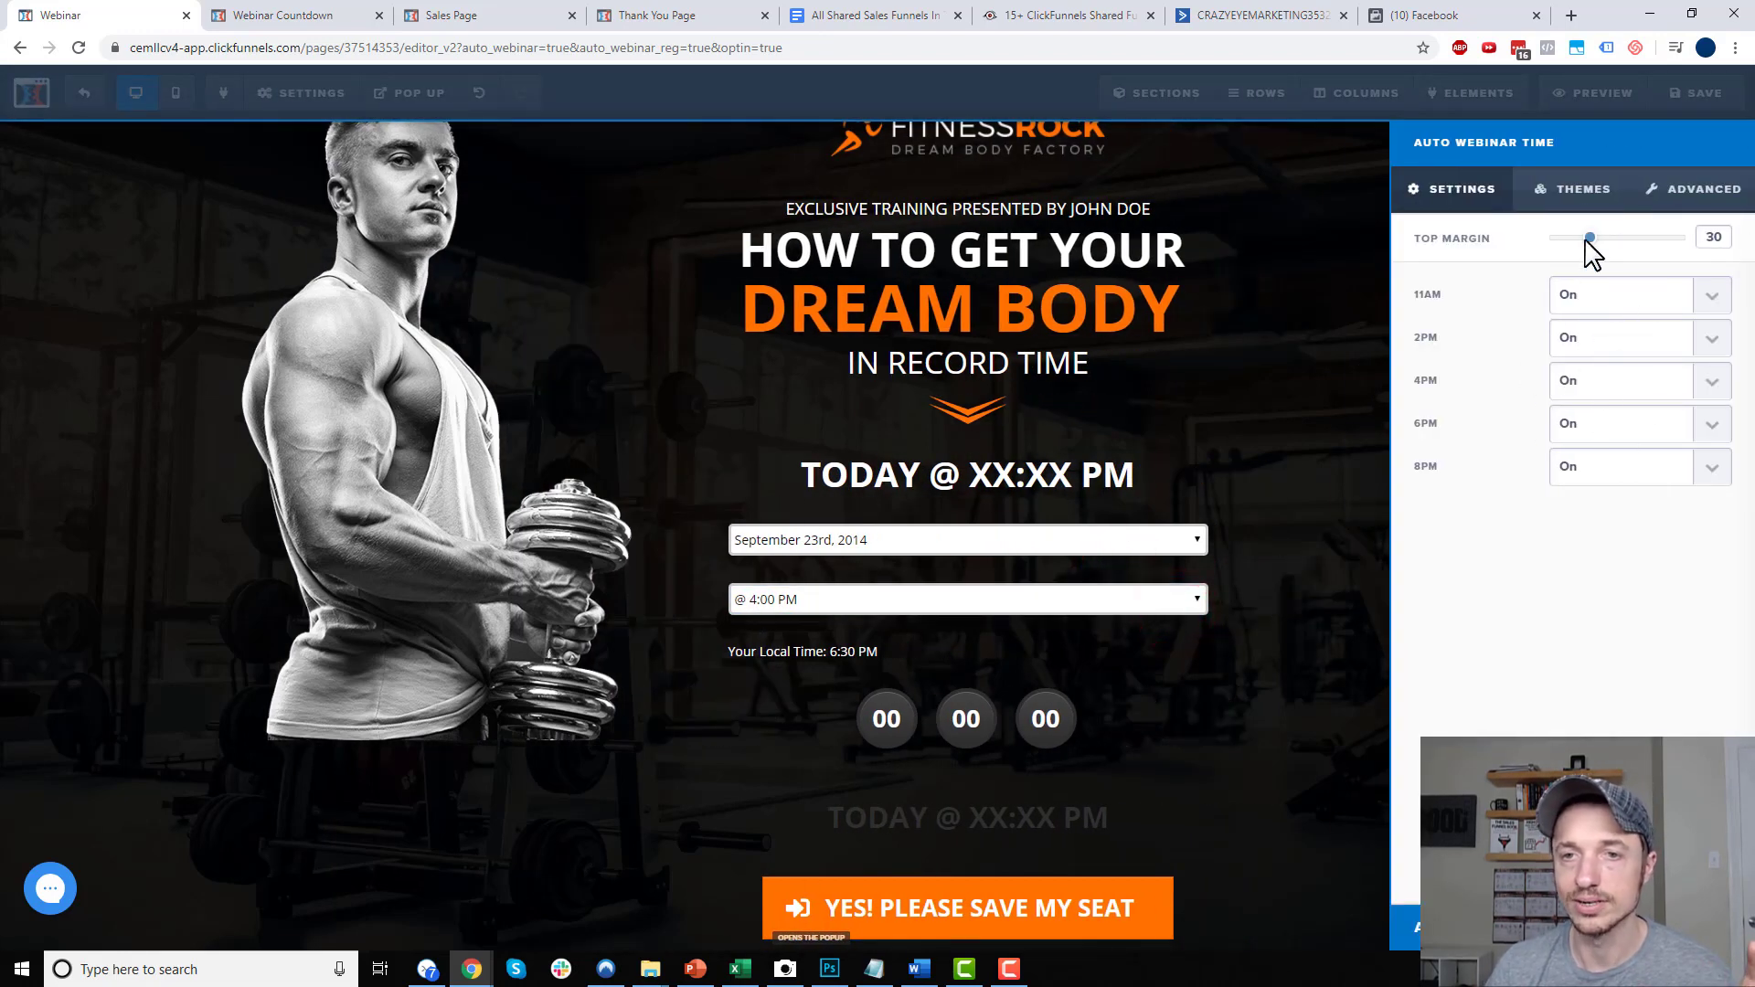
click(1284, 592)
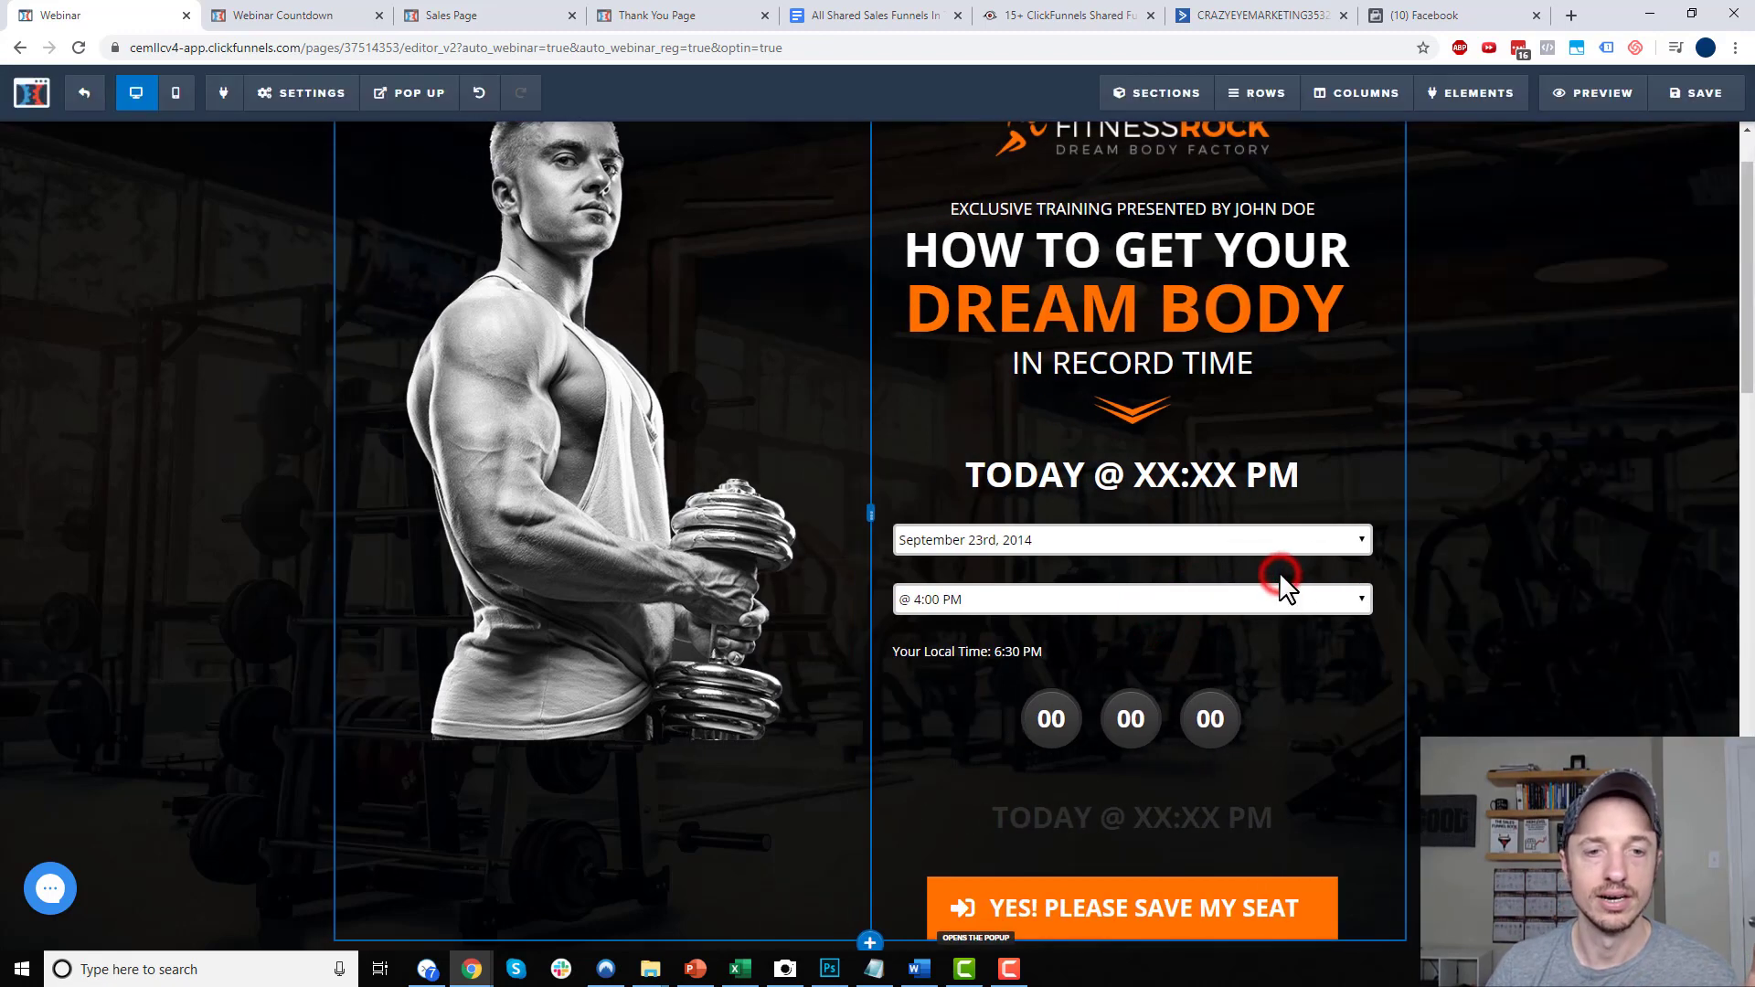
Recheck the page's webinar settings and save the registration page
mouse_move(301, 93)
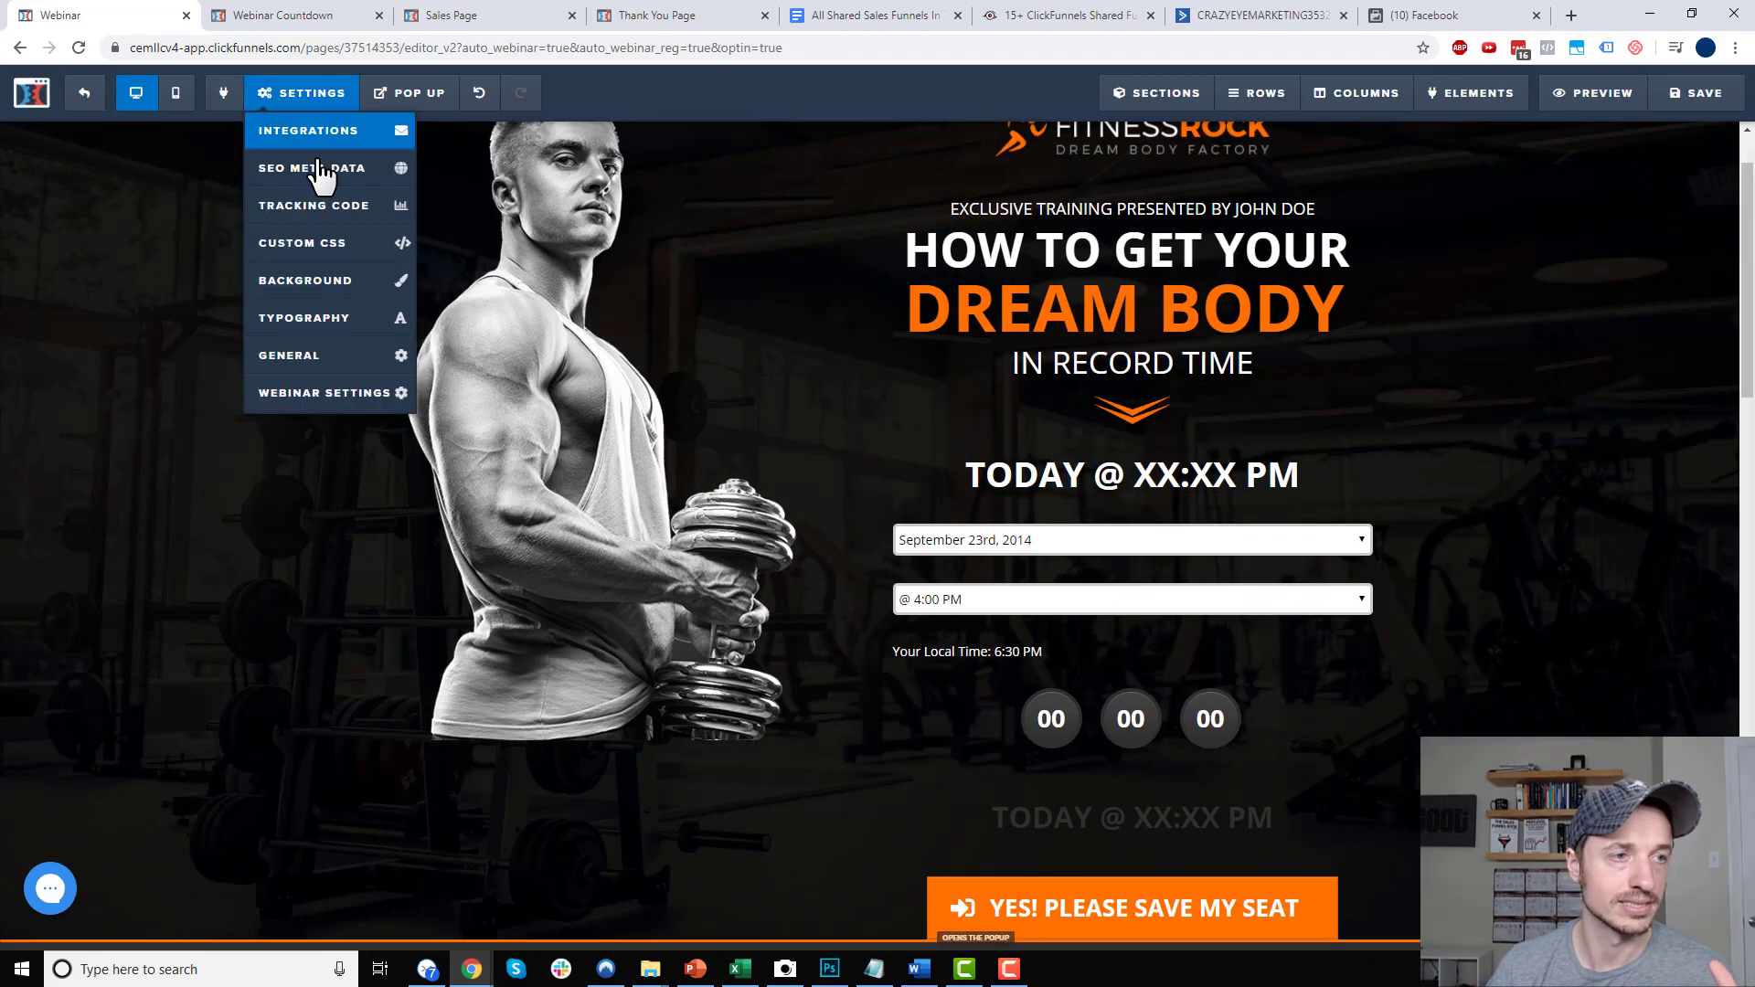
click(334, 400)
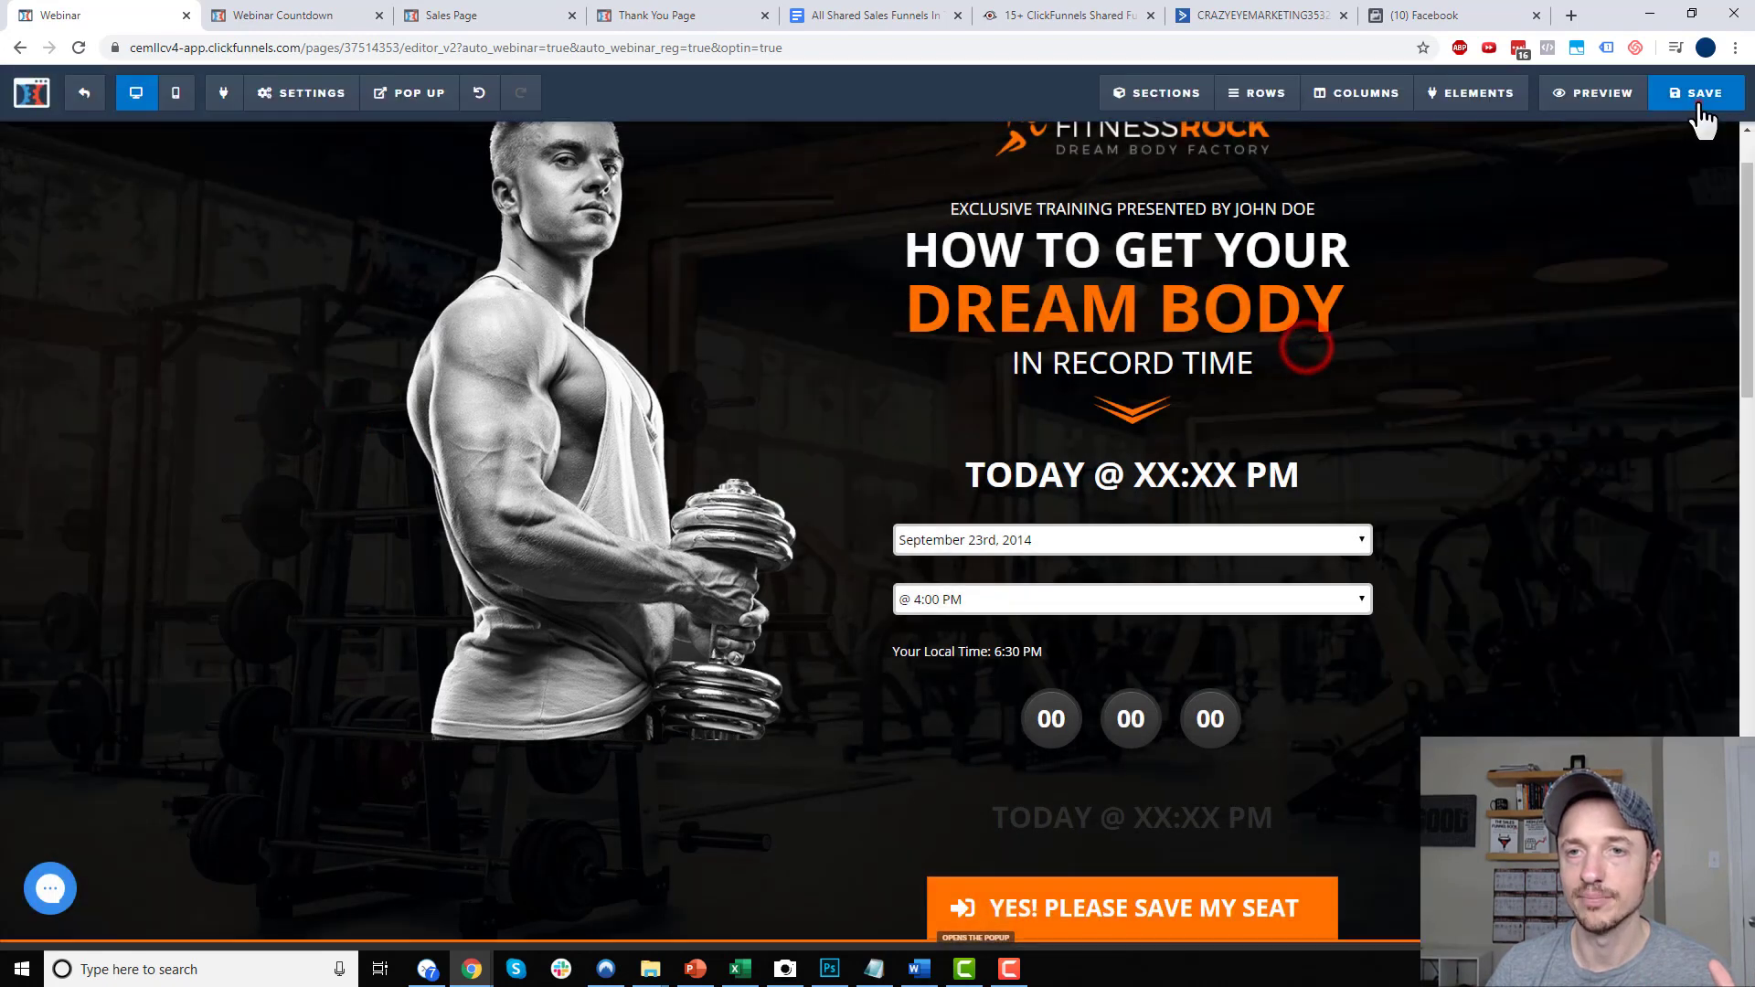
click(1697, 99)
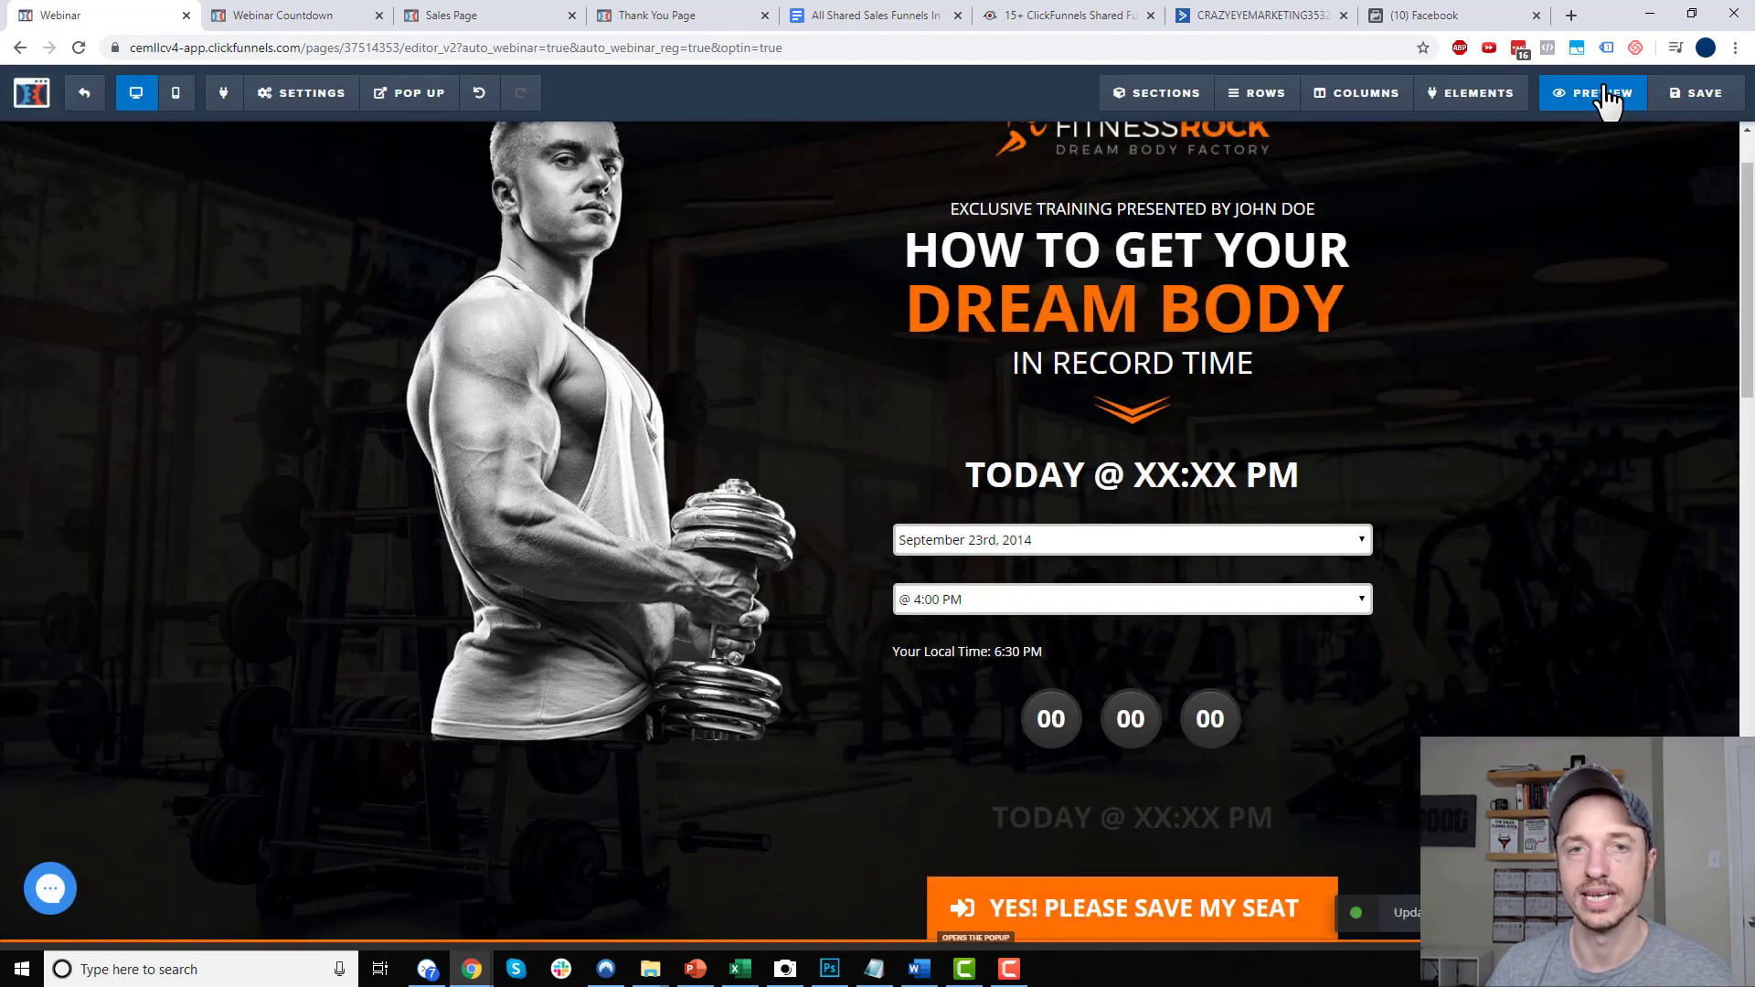
Preview the registration page, examine its webinar heading and date selector, and close the preview
click(1606, 97)
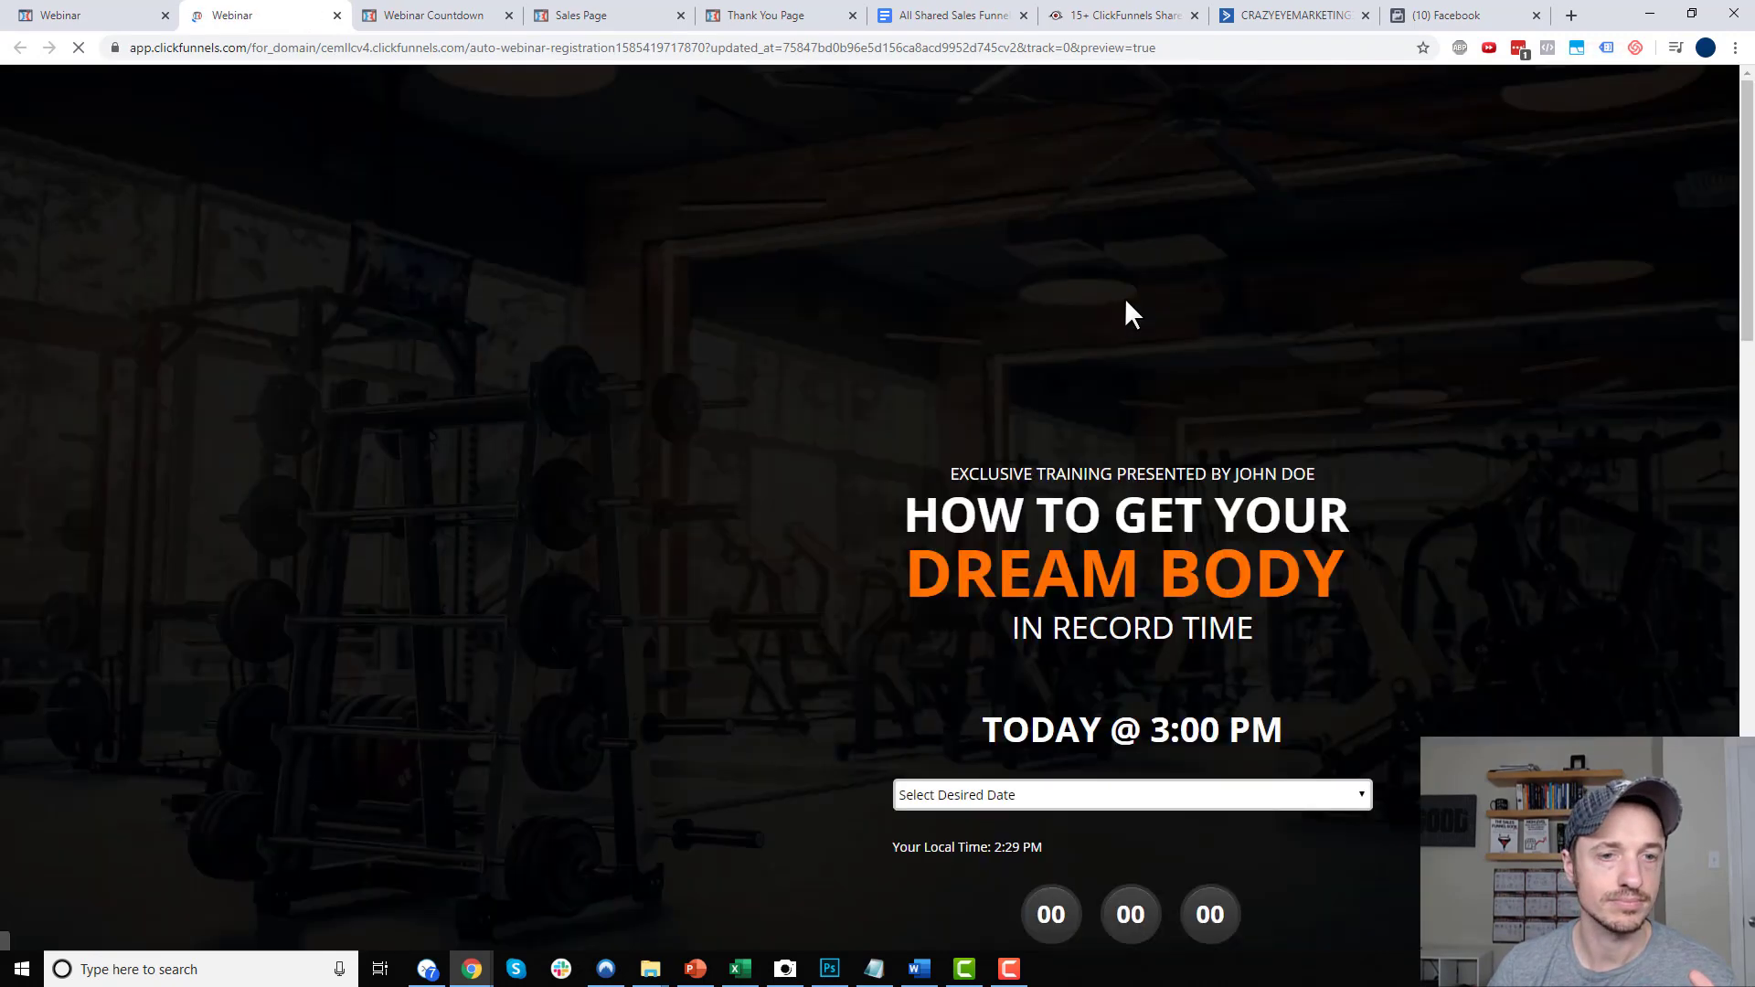
scroll(996, 374, down, 3)
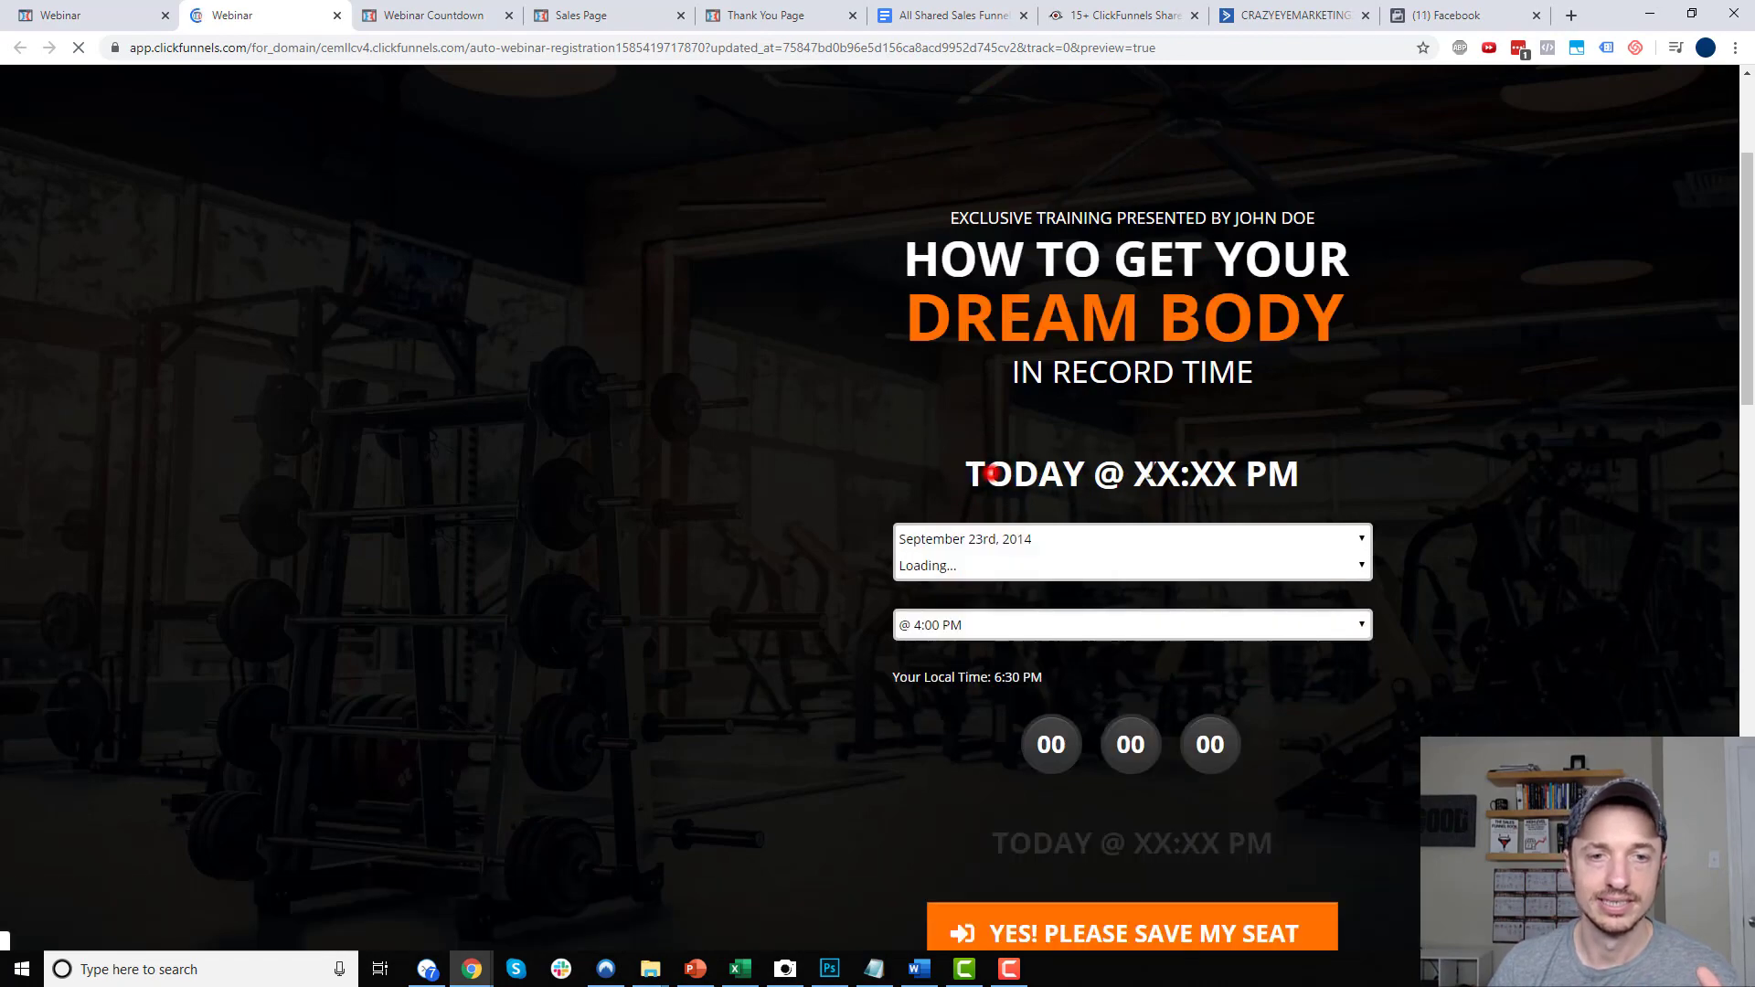
drag(979, 470, 1320, 482)
click(1156, 453)
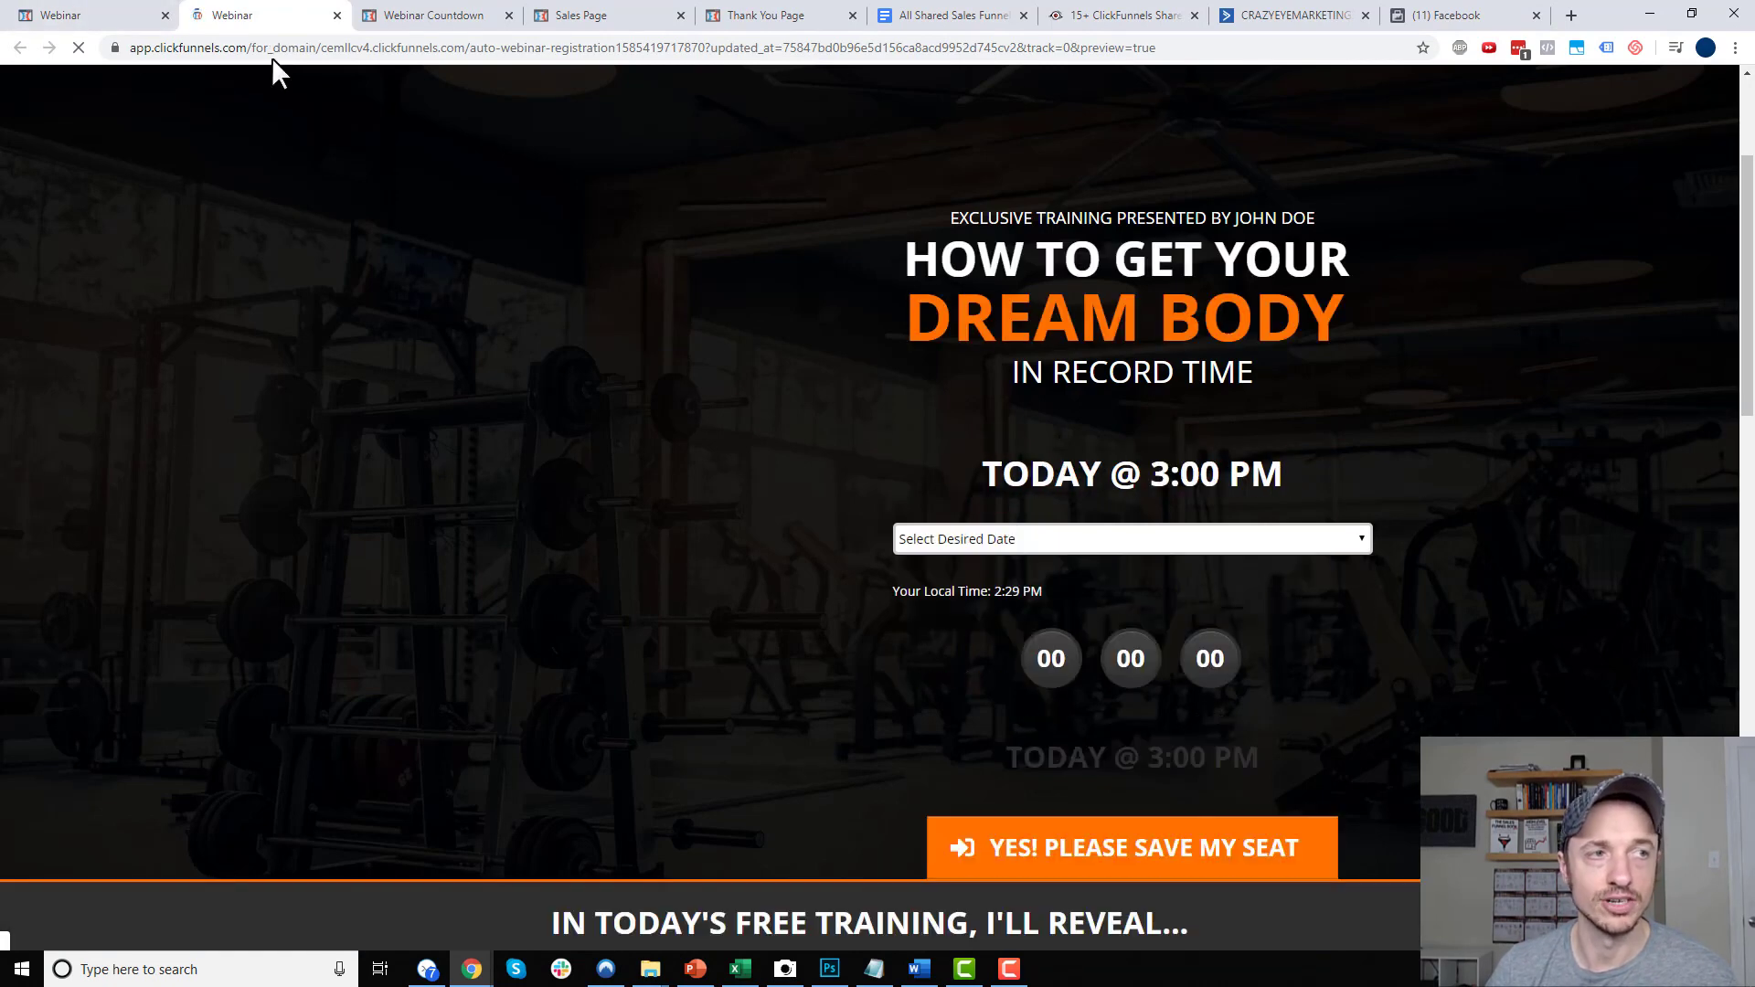
click(337, 16)
Delete the webinar-time headline above the date selector, the faded one above the save-my-seat button, and the countdown
mouse_move(1246, 497)
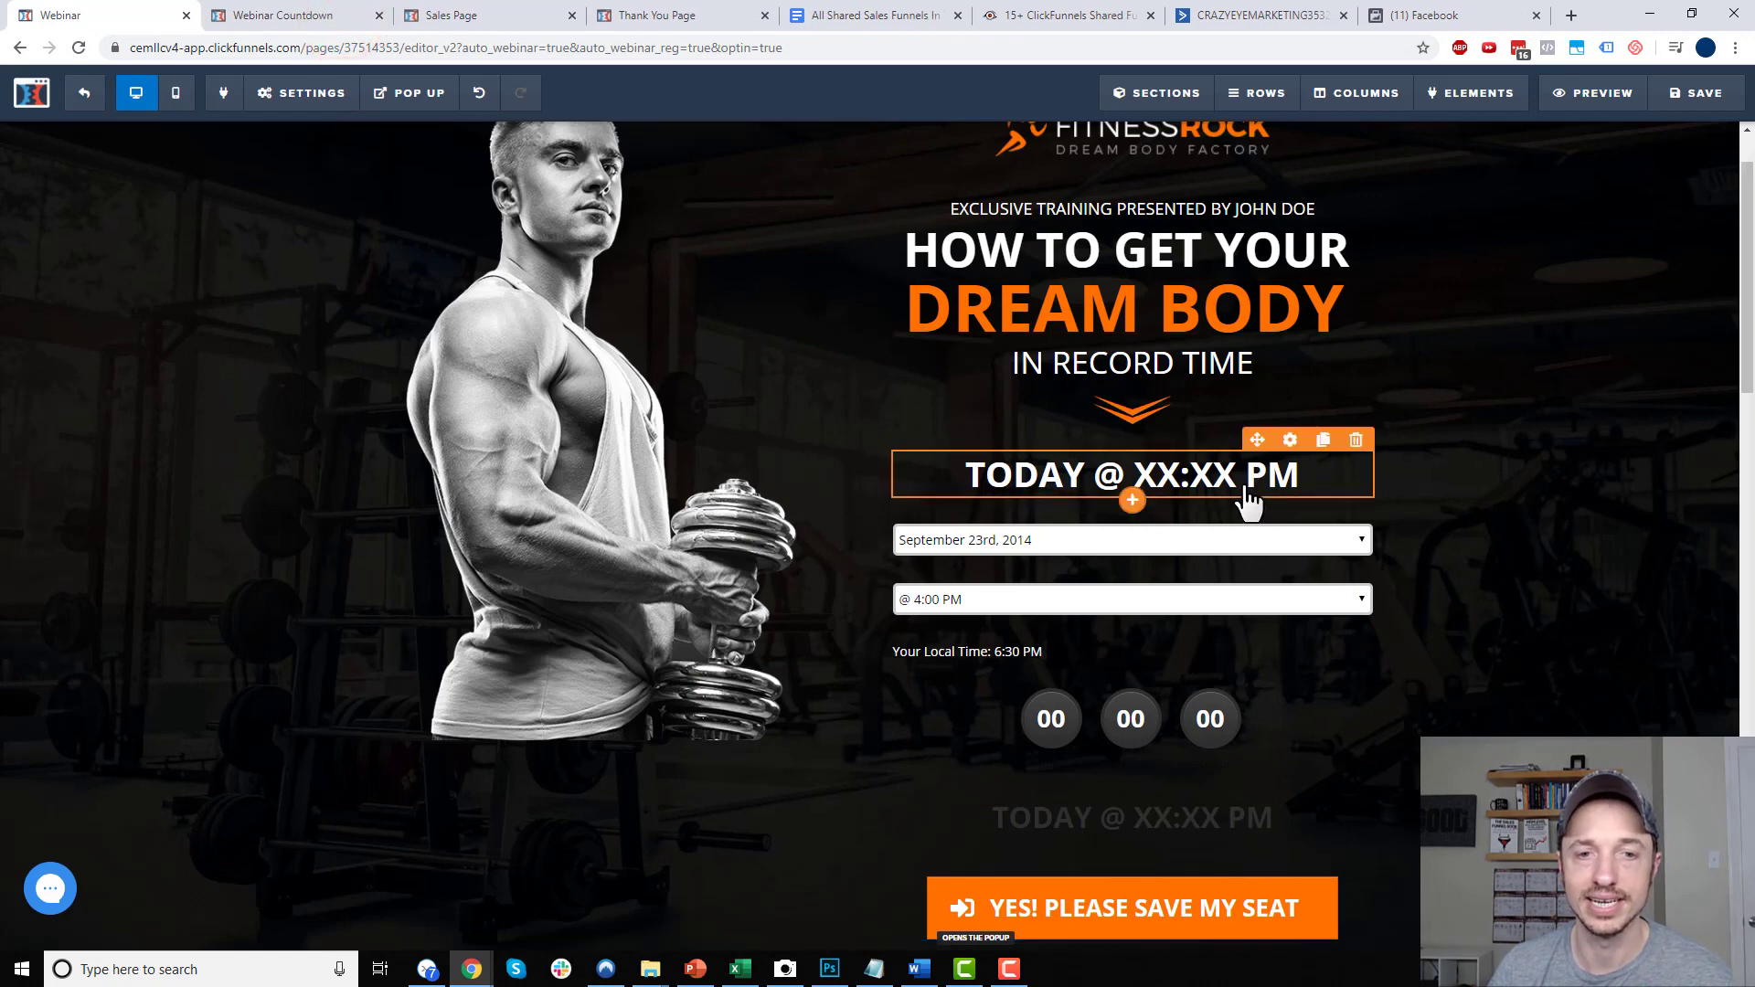
click(1356, 441)
click(966, 140)
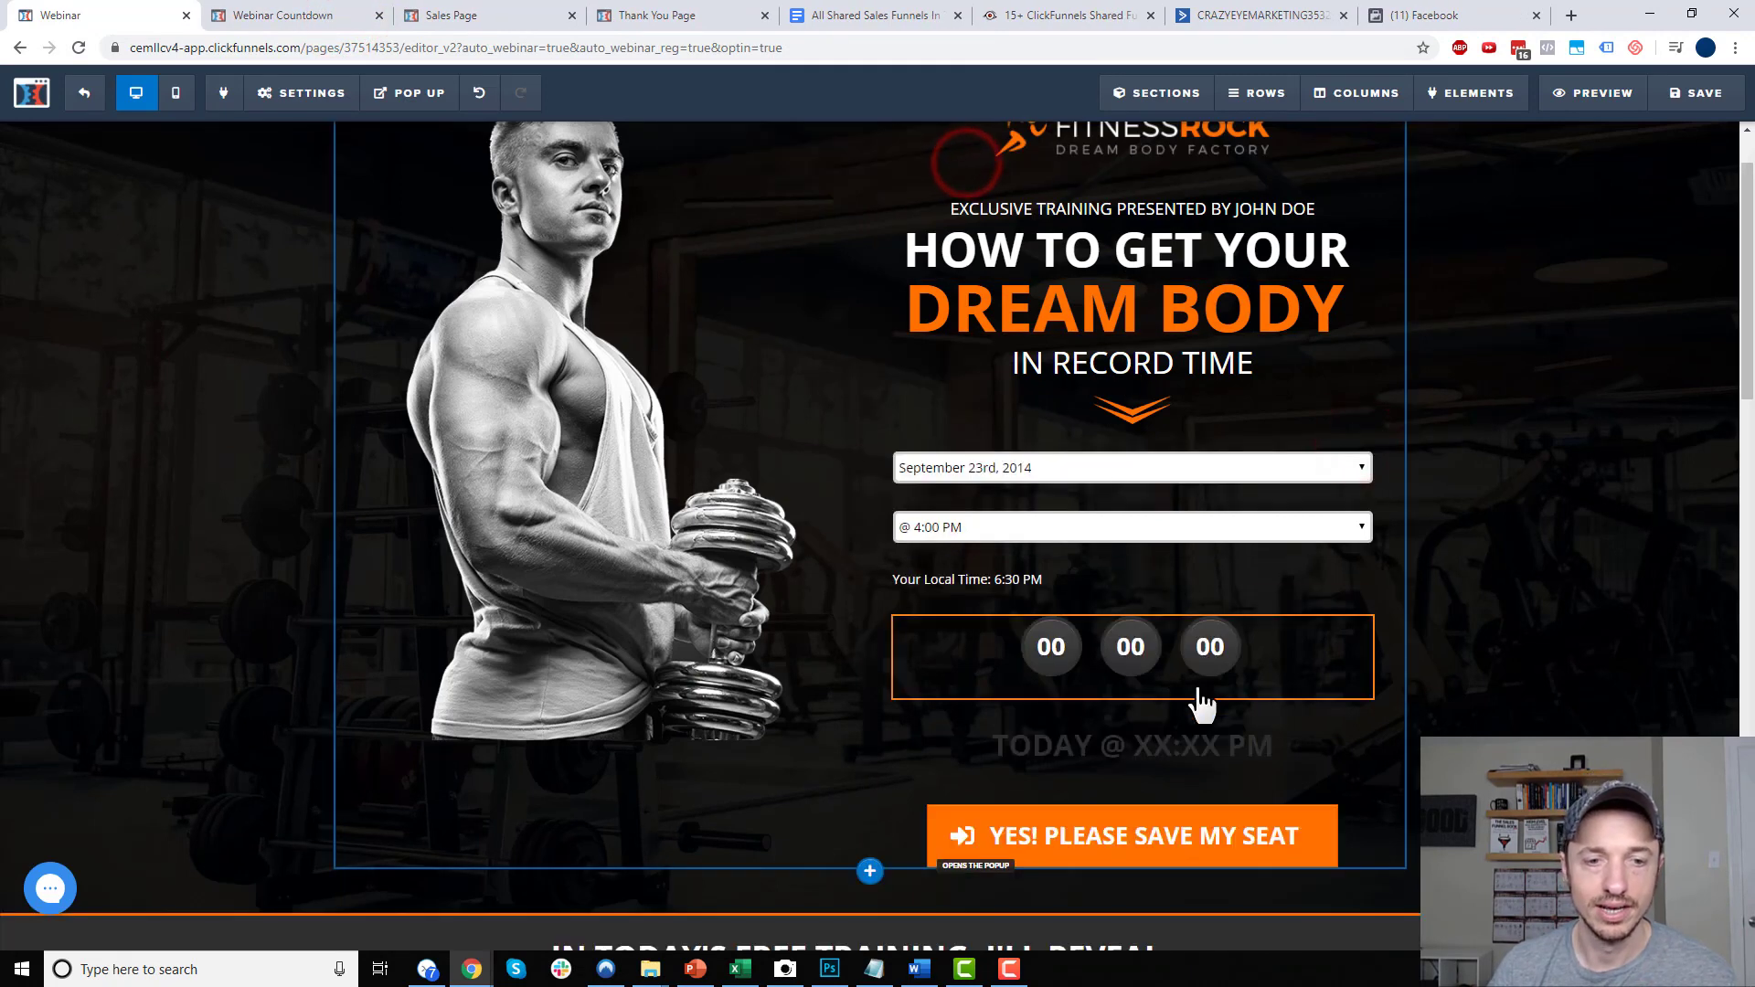
click(1357, 712)
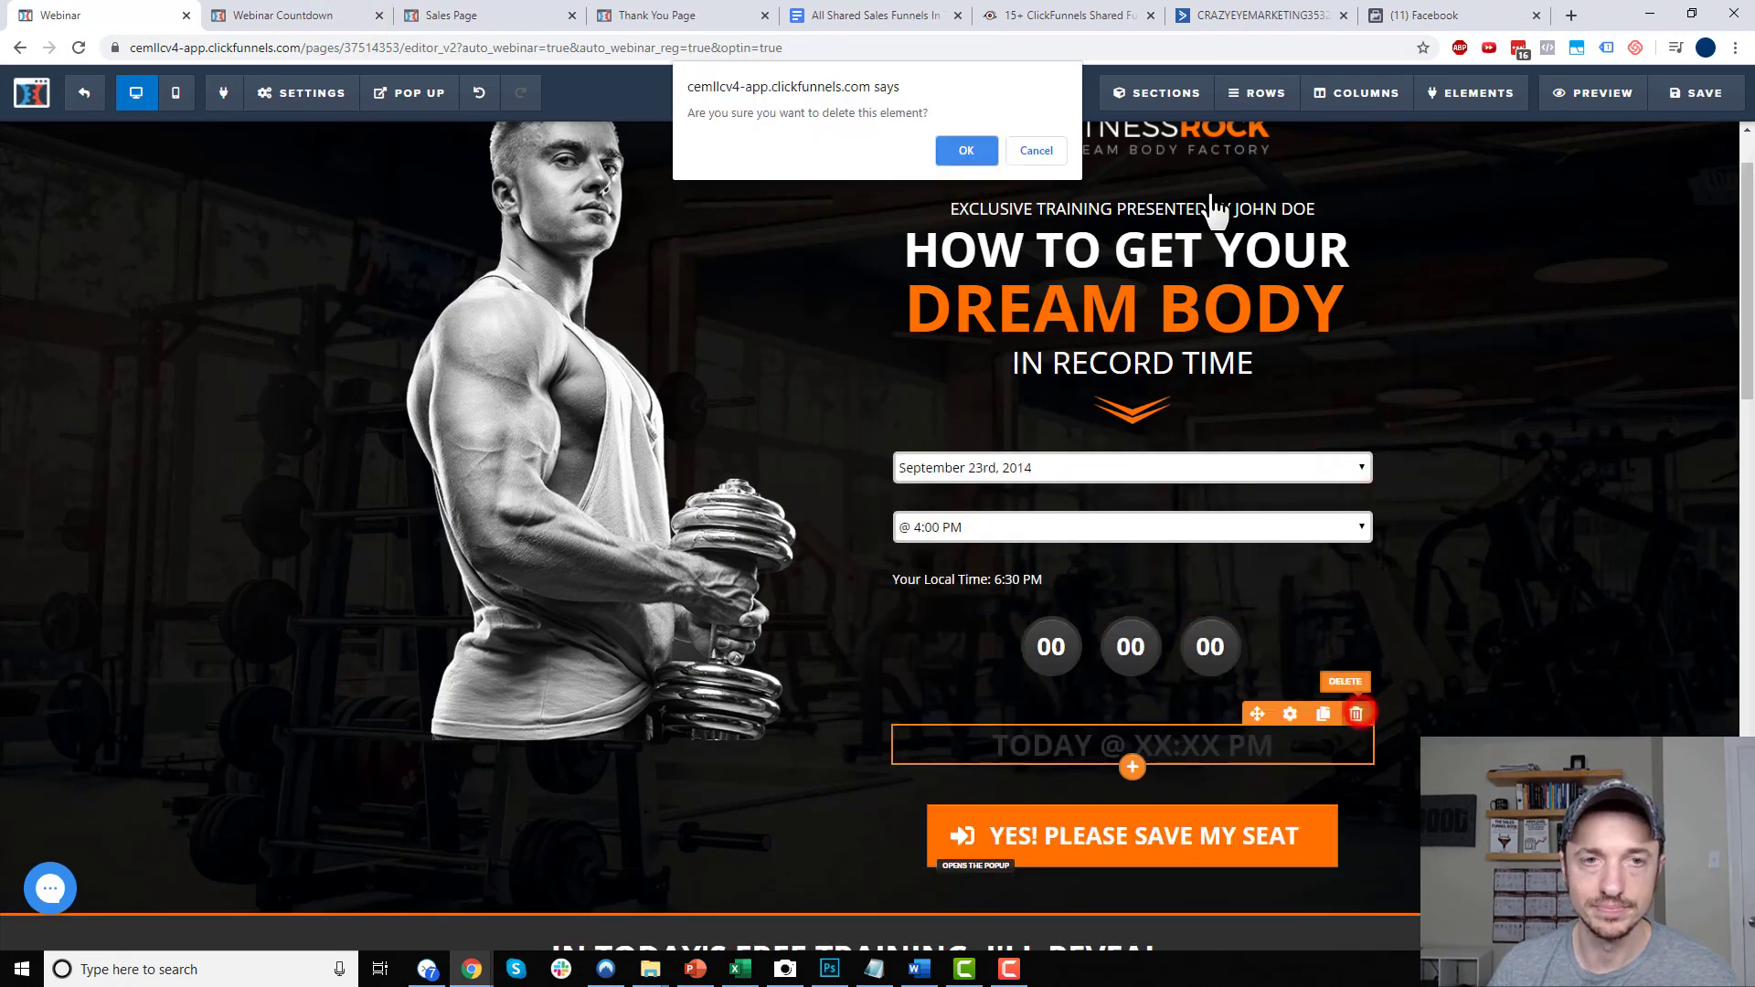
click(967, 151)
mouse_move(1285, 646)
click(1358, 601)
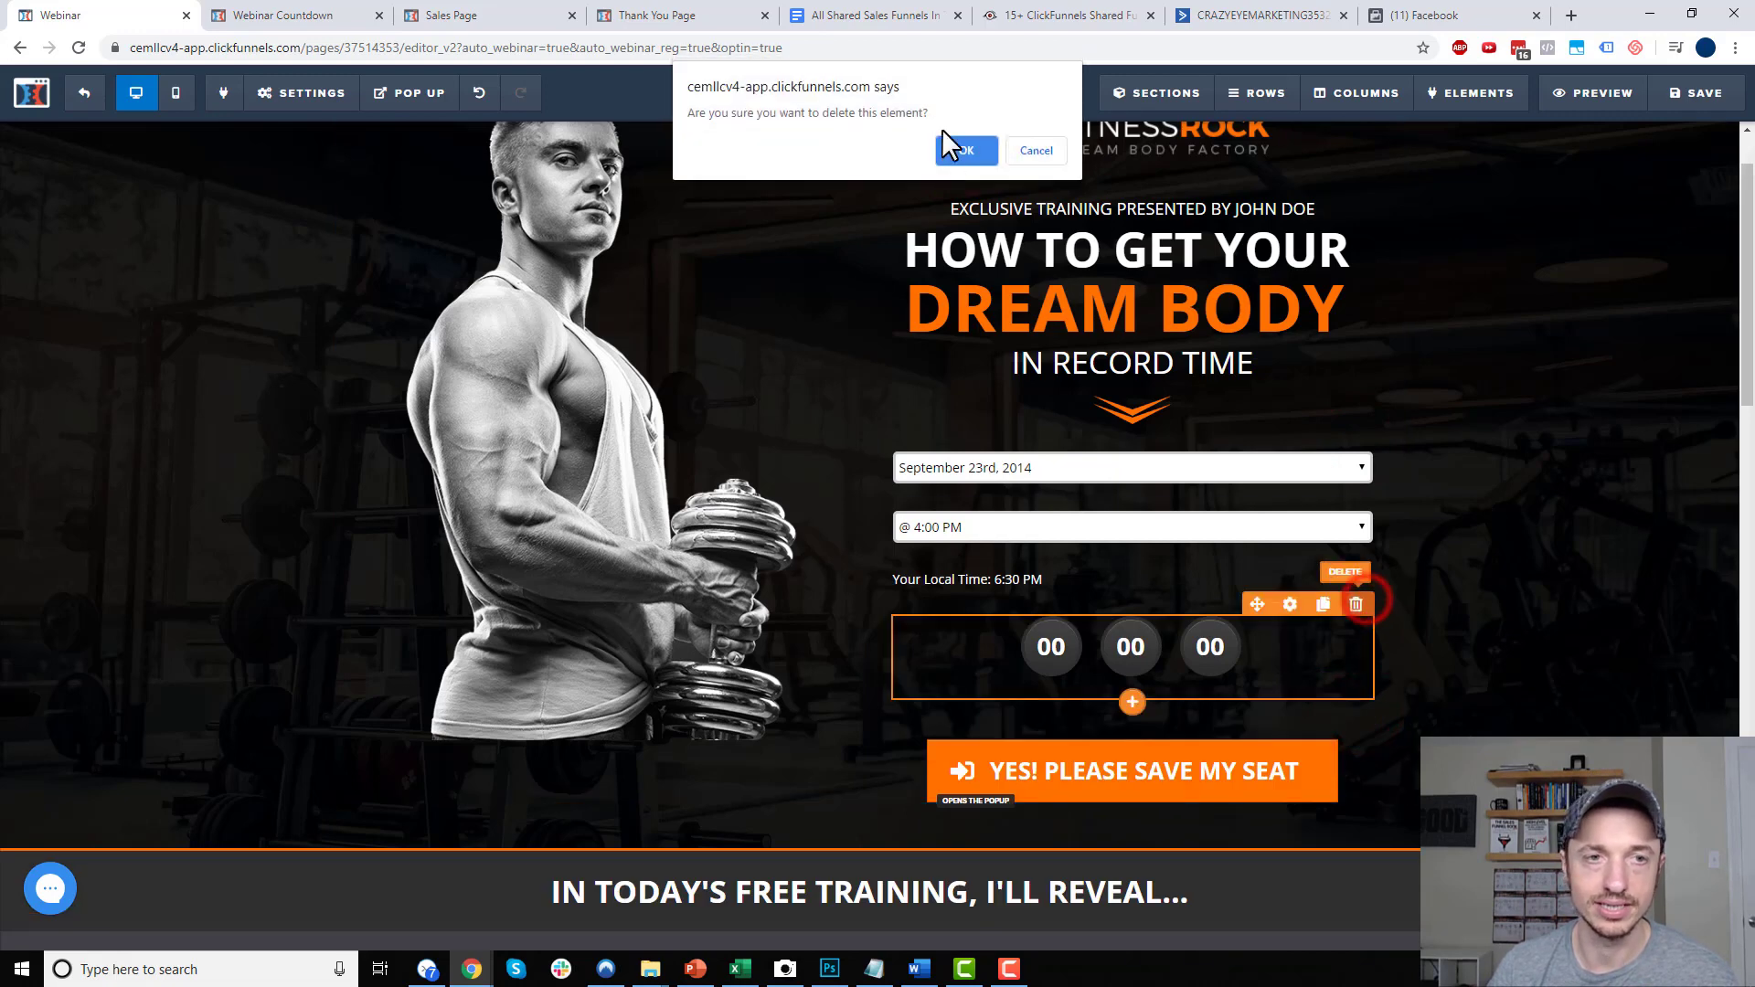
click(967, 139)
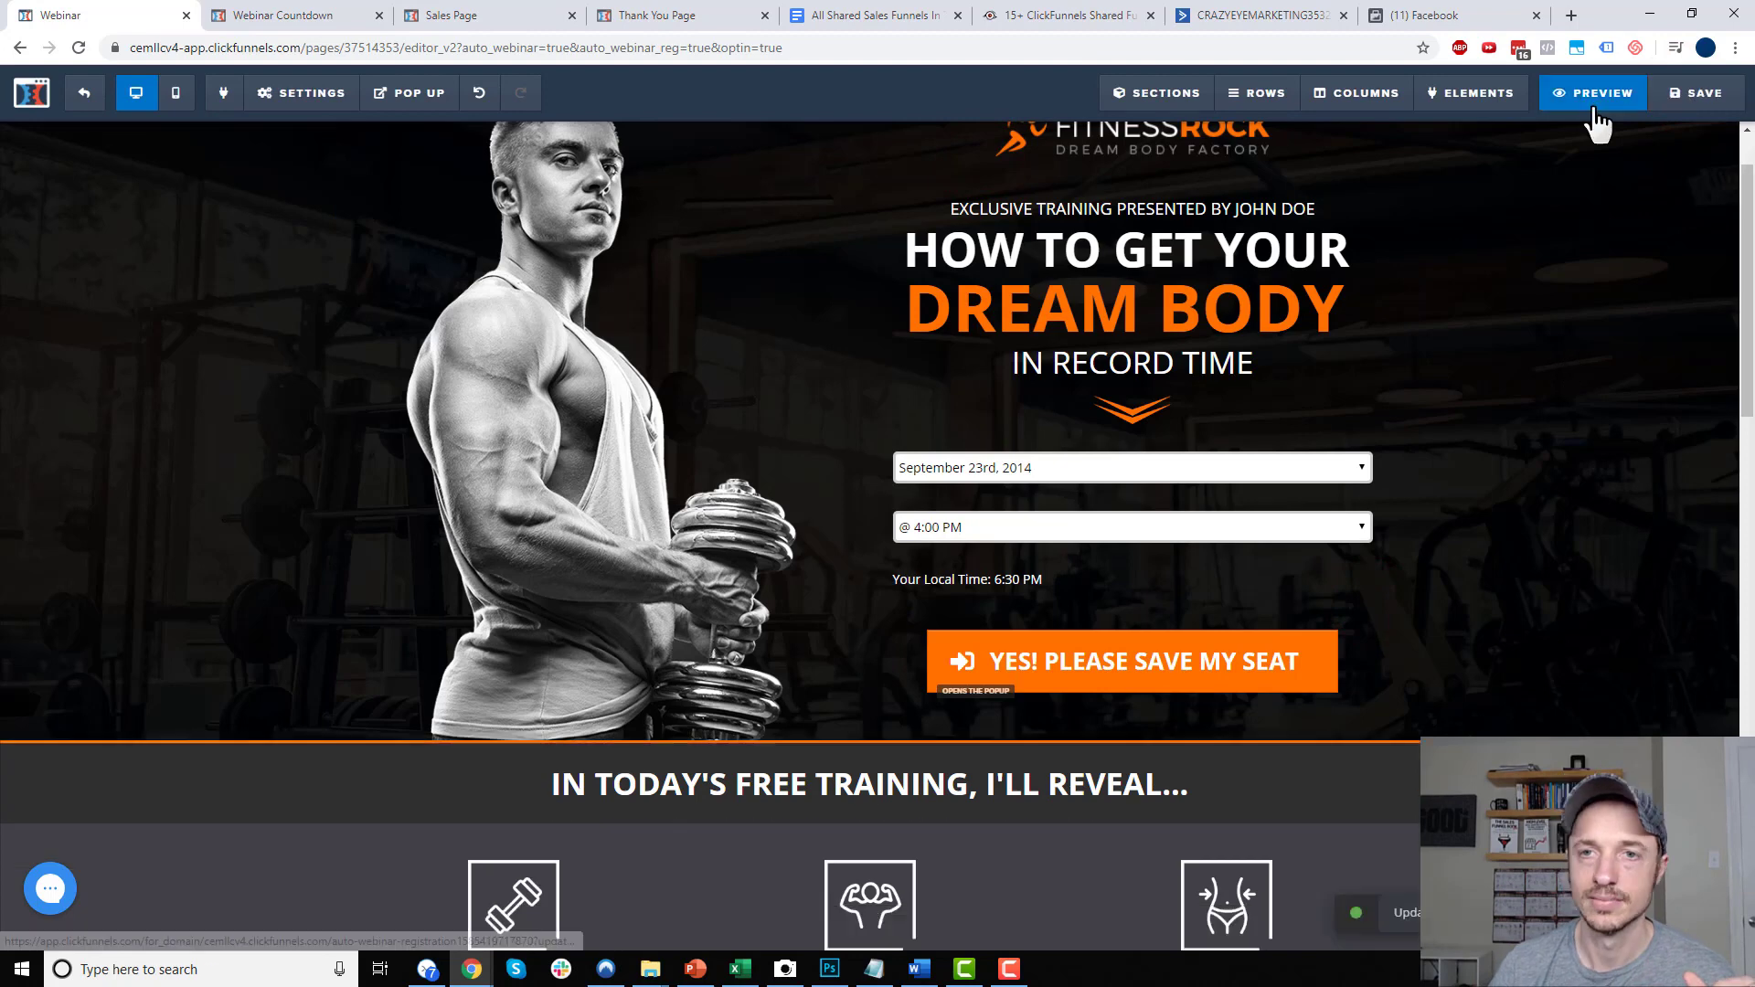
Preview the page and try the replay option, a Tuesday, Mar 31st, 2020 session and the registration popup
click(1595, 102)
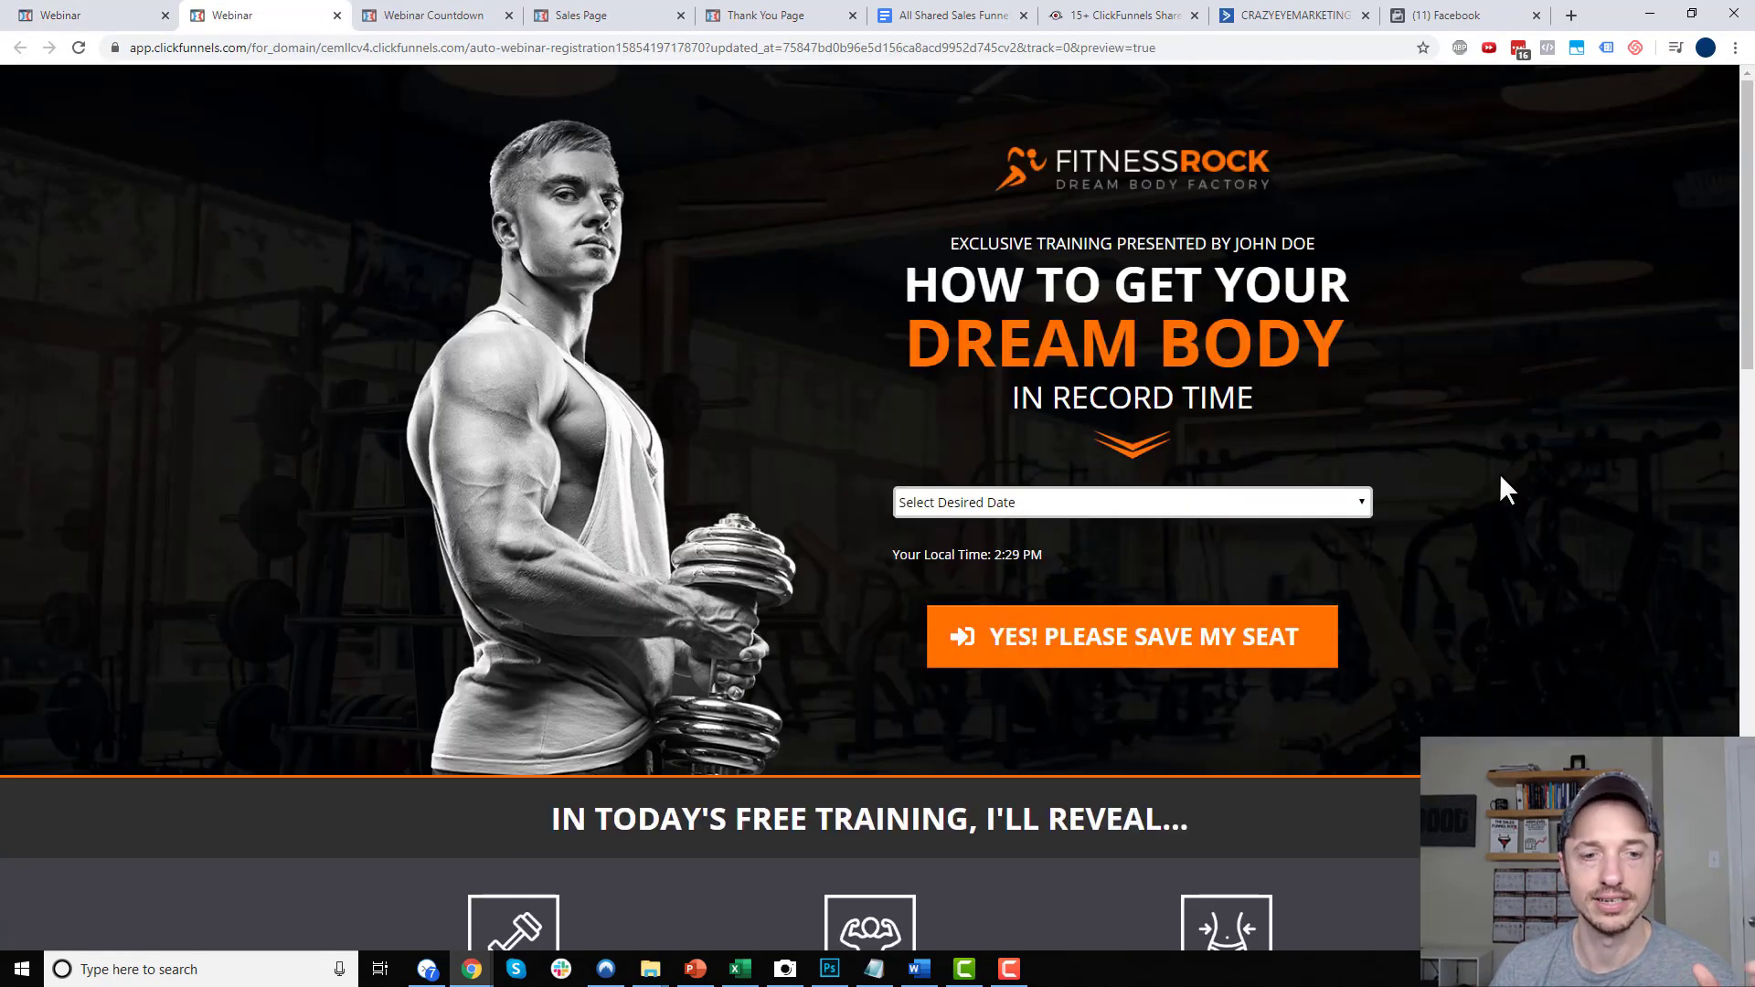
click(1316, 502)
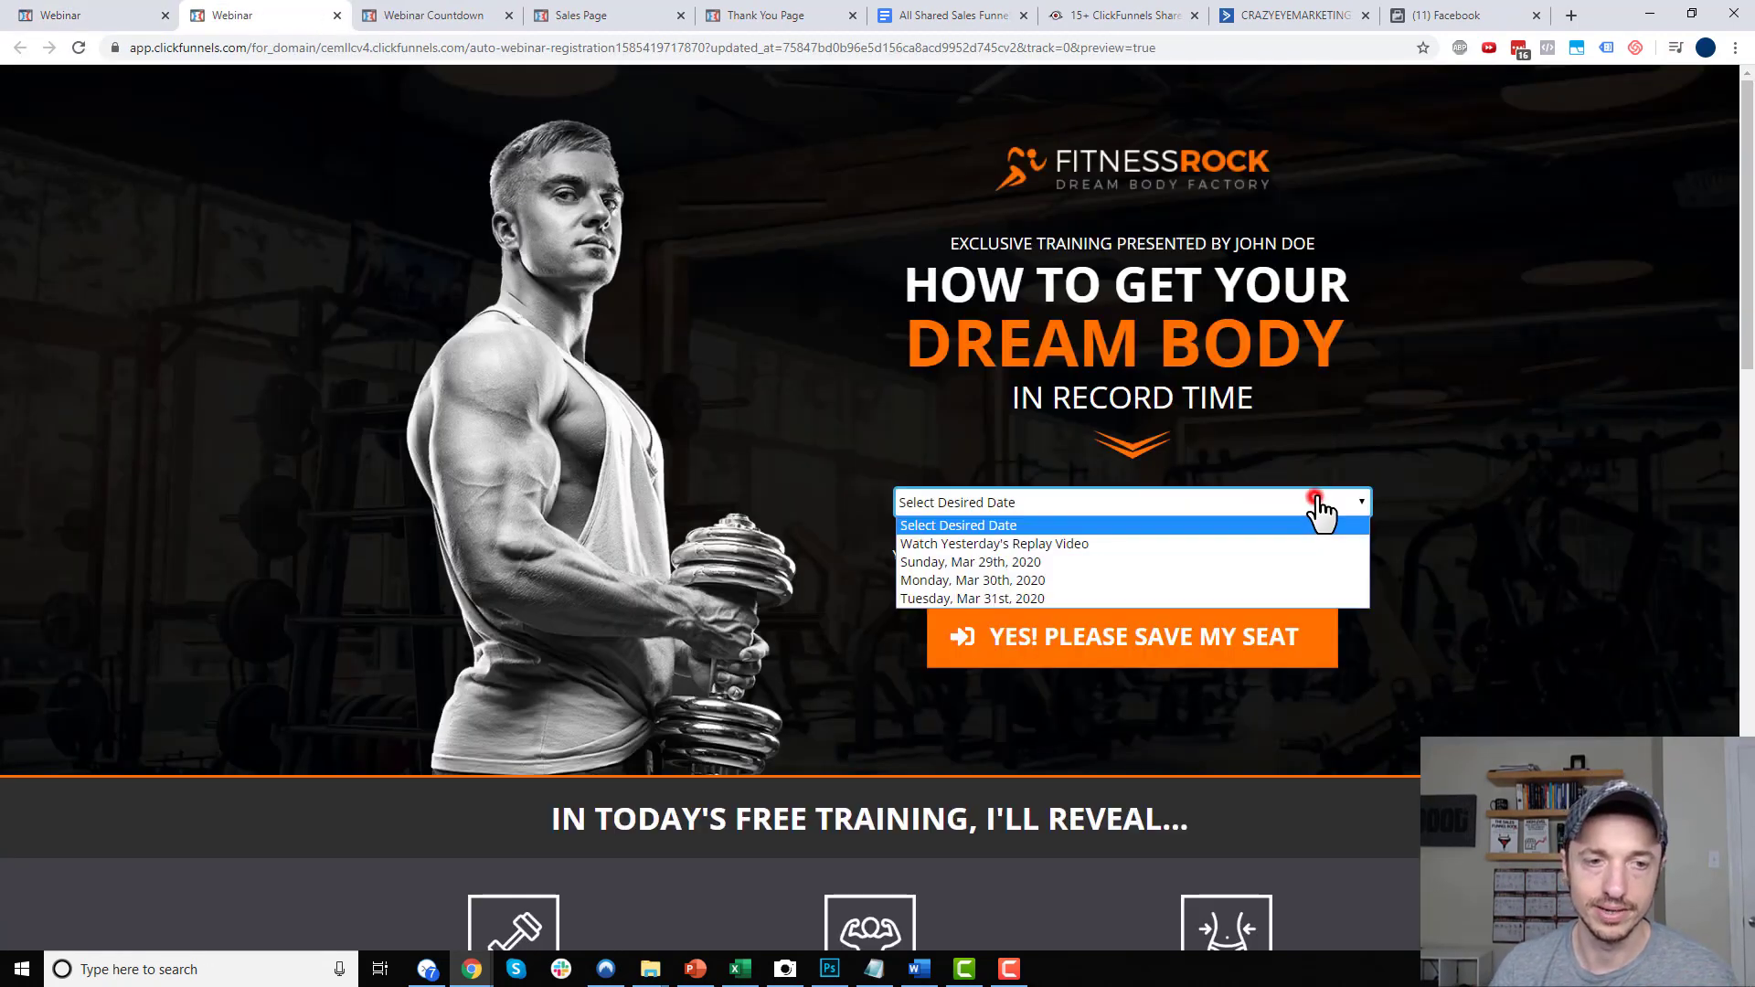
click(1083, 544)
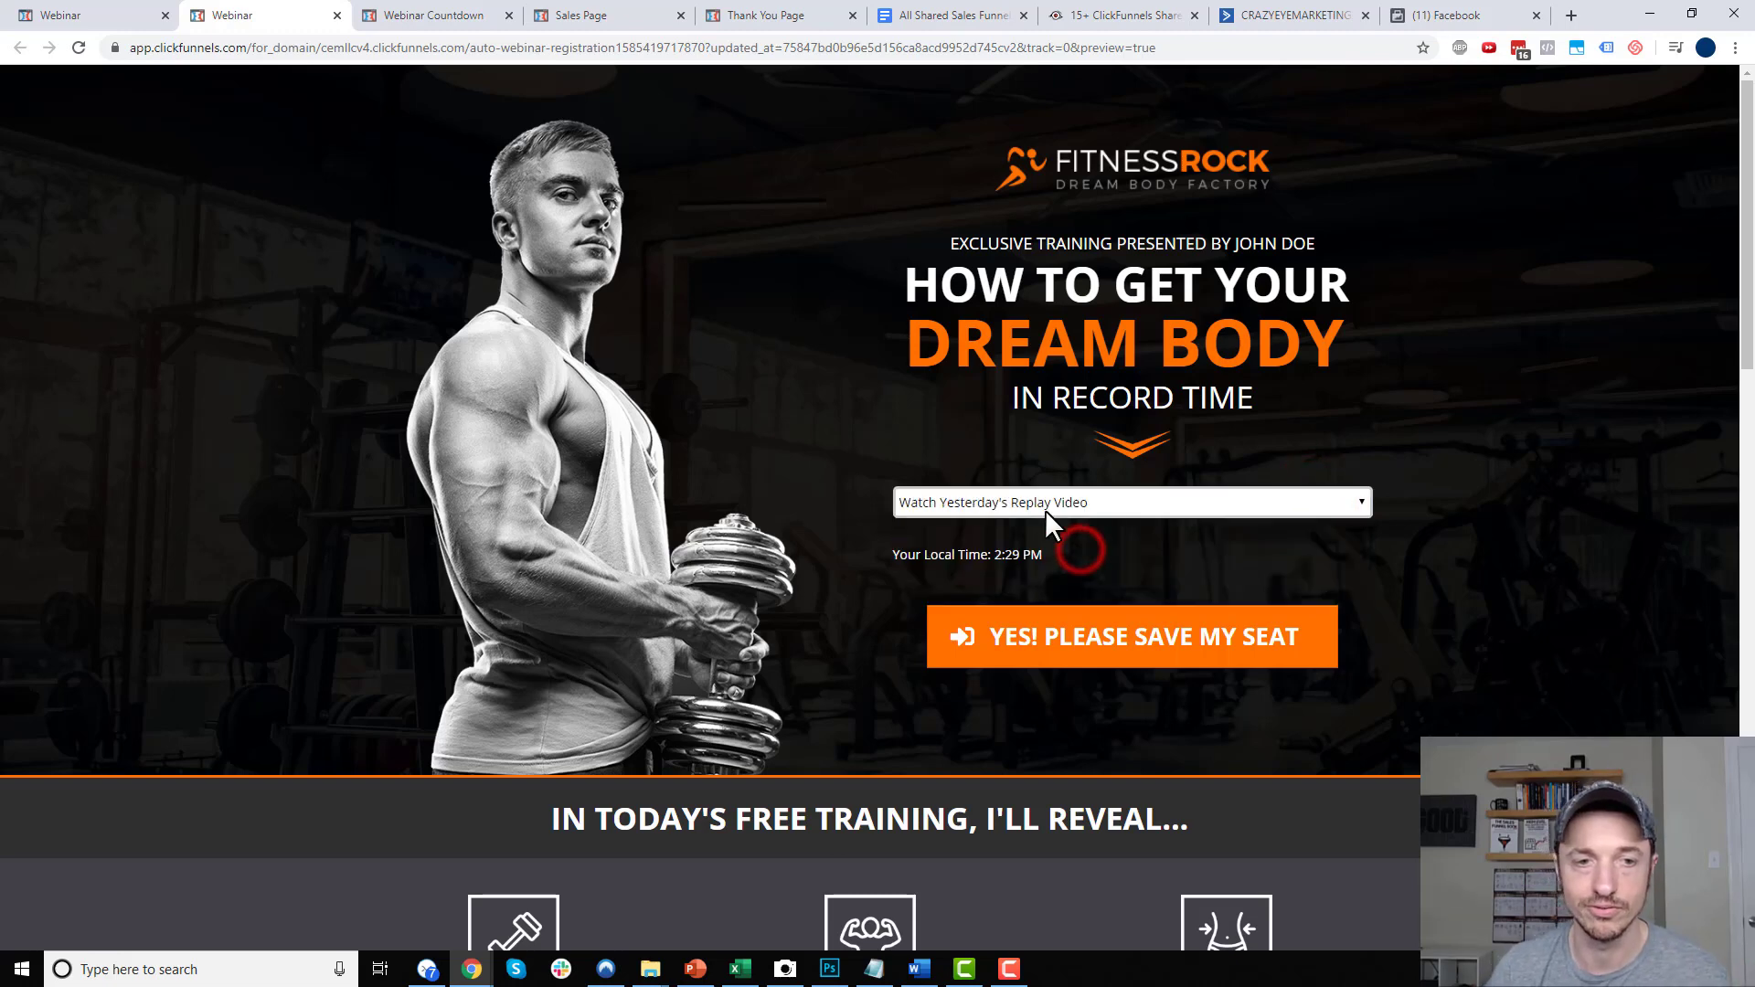
click(1108, 506)
click(1027, 581)
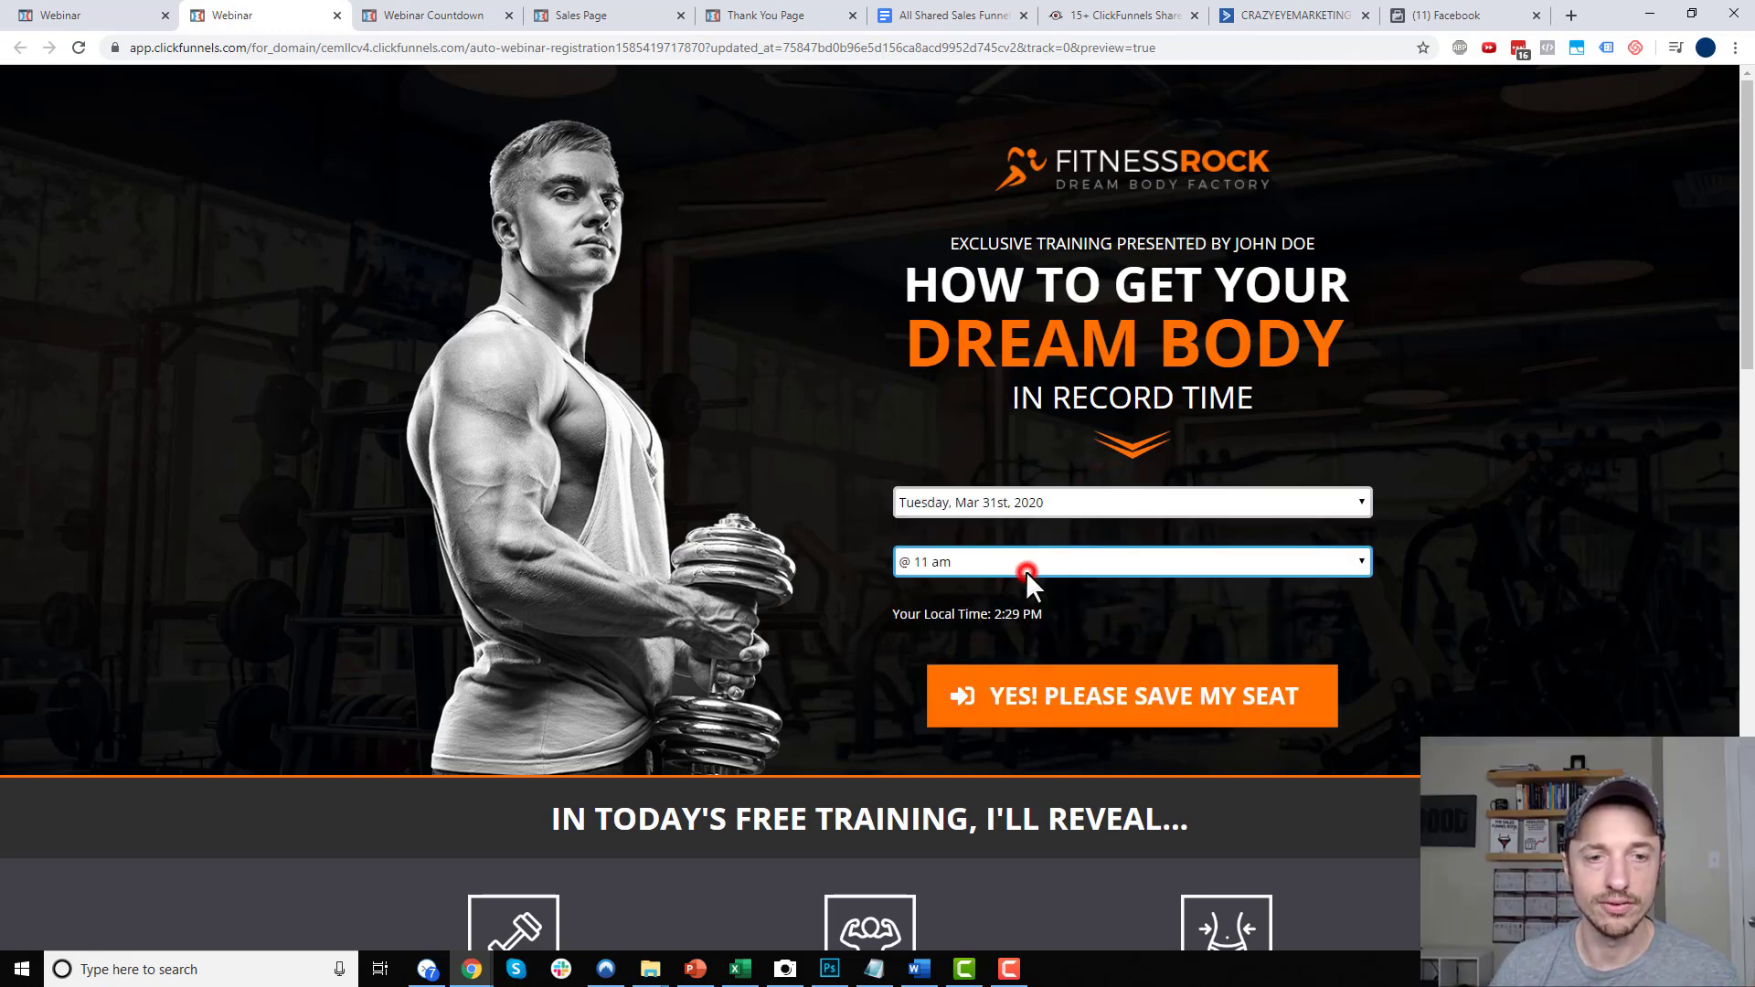
click(1041, 563)
click(1064, 639)
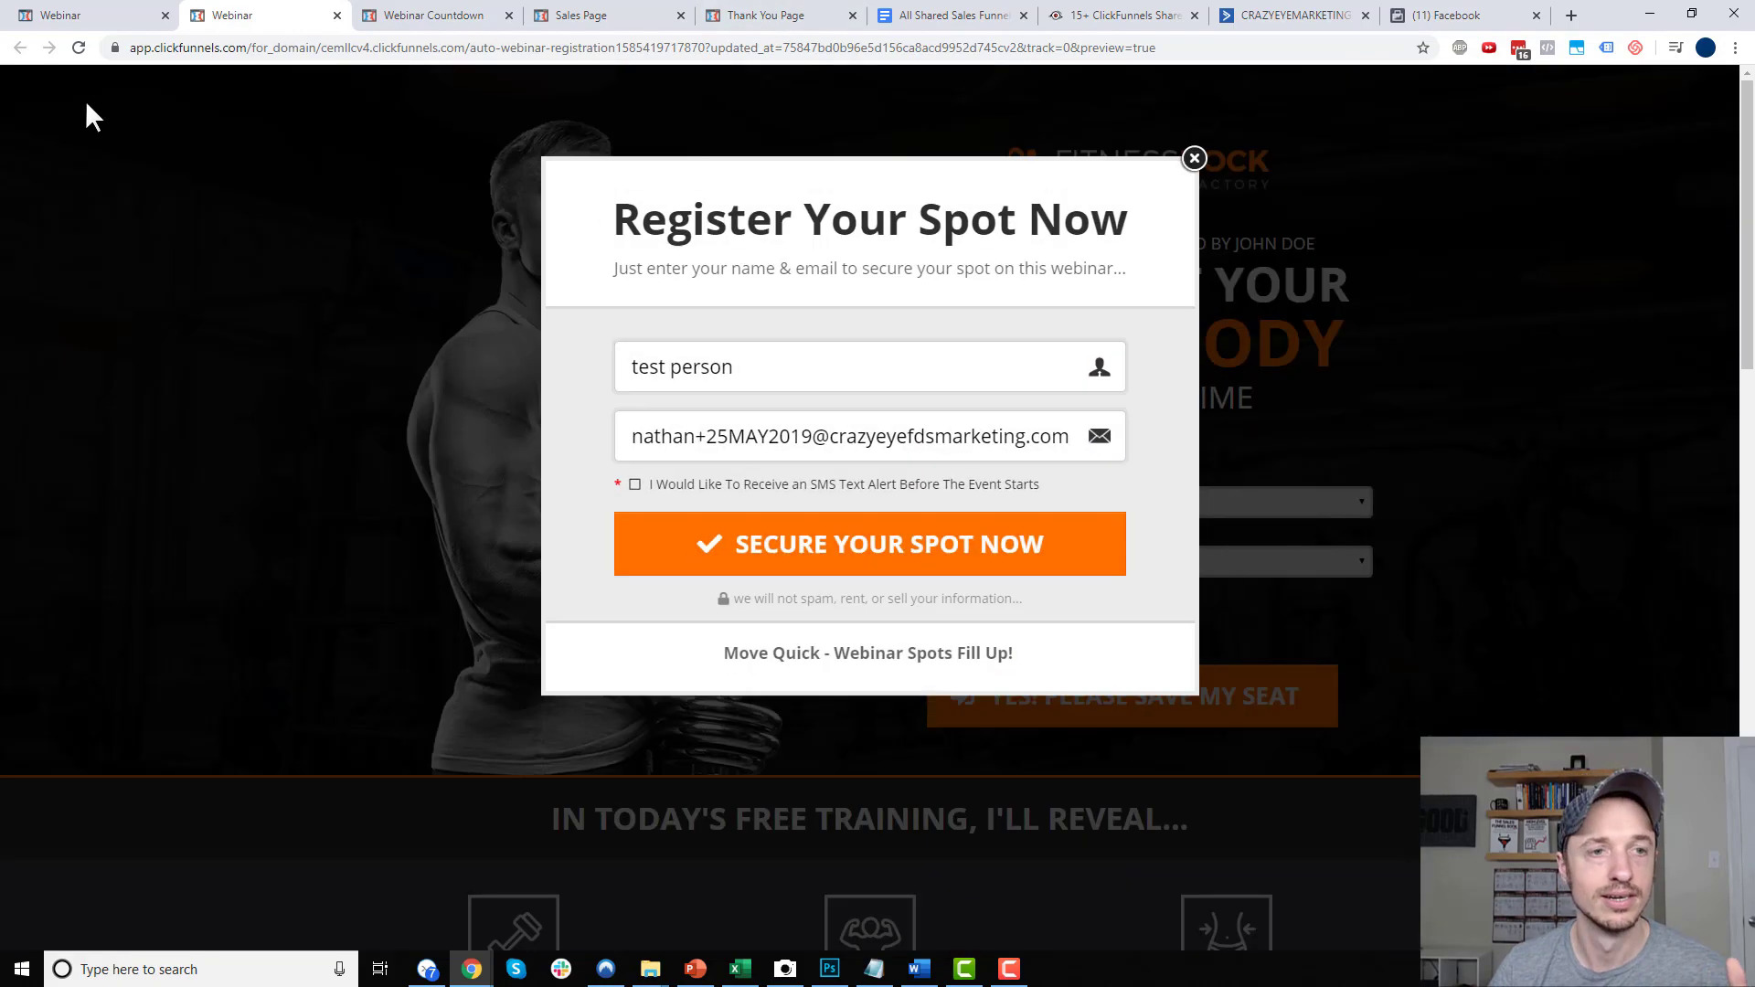
Switch the autowebinar type to Every X Mins in the page editor and check the available intervals
click(101, 15)
mouse_move(312, 95)
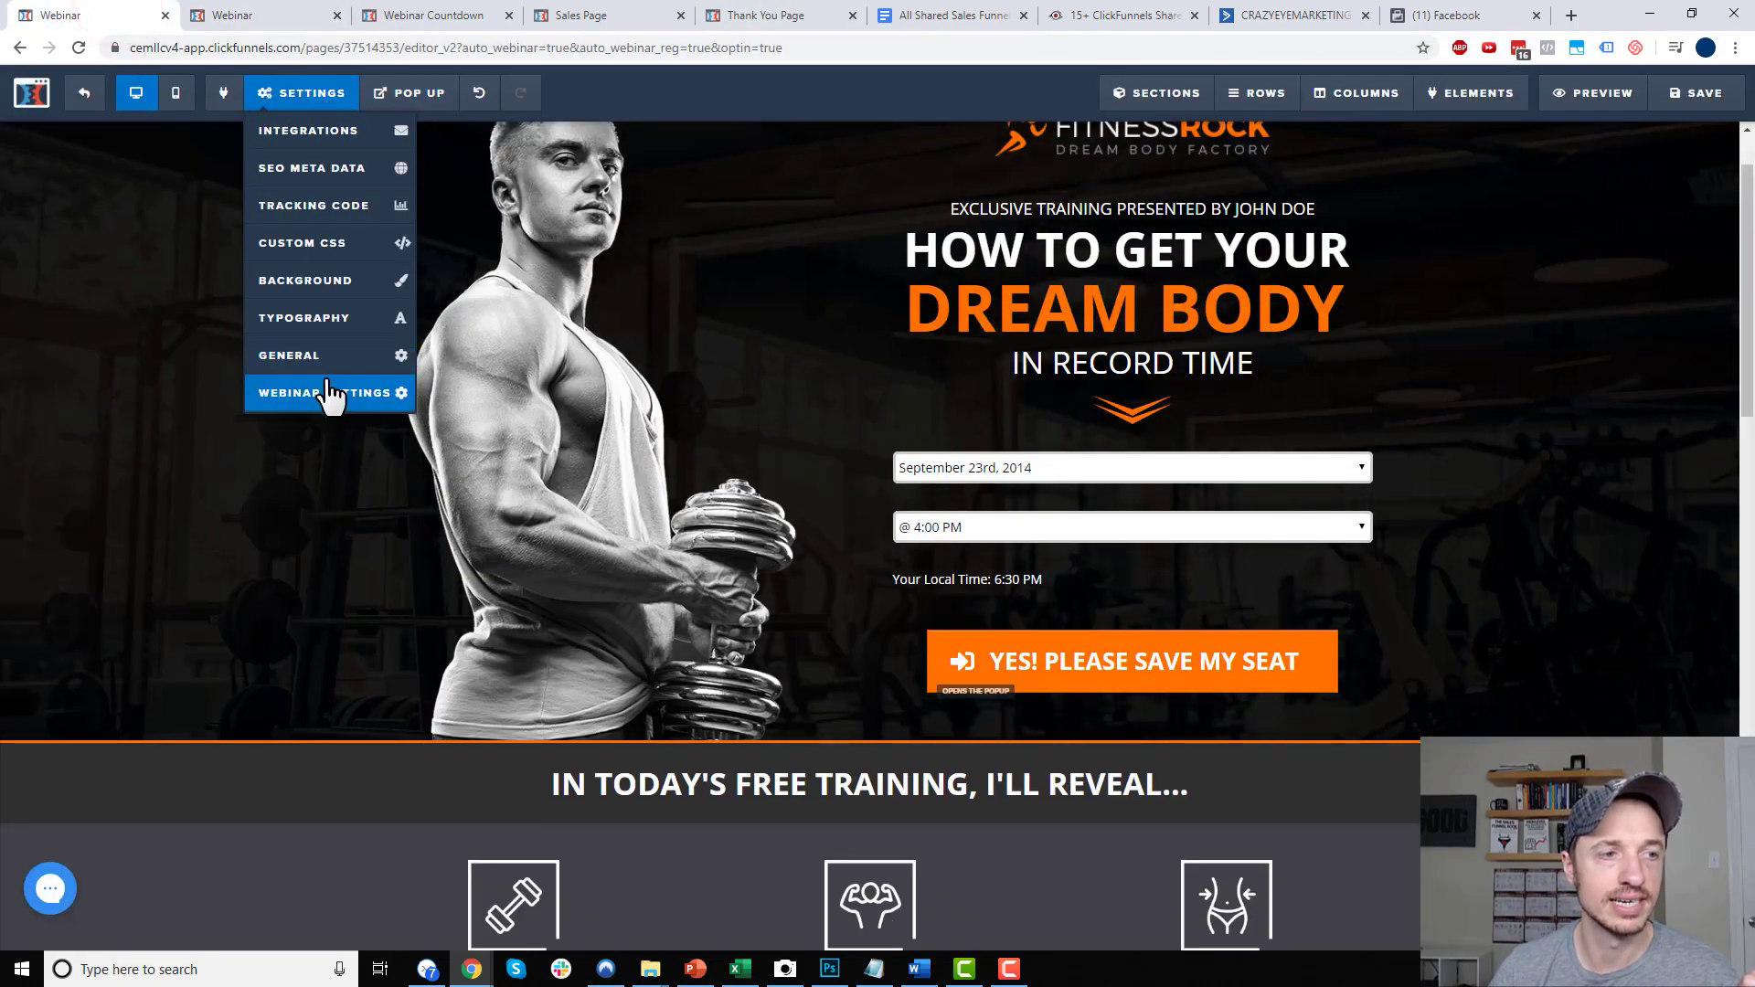
click(326, 377)
click(1633, 192)
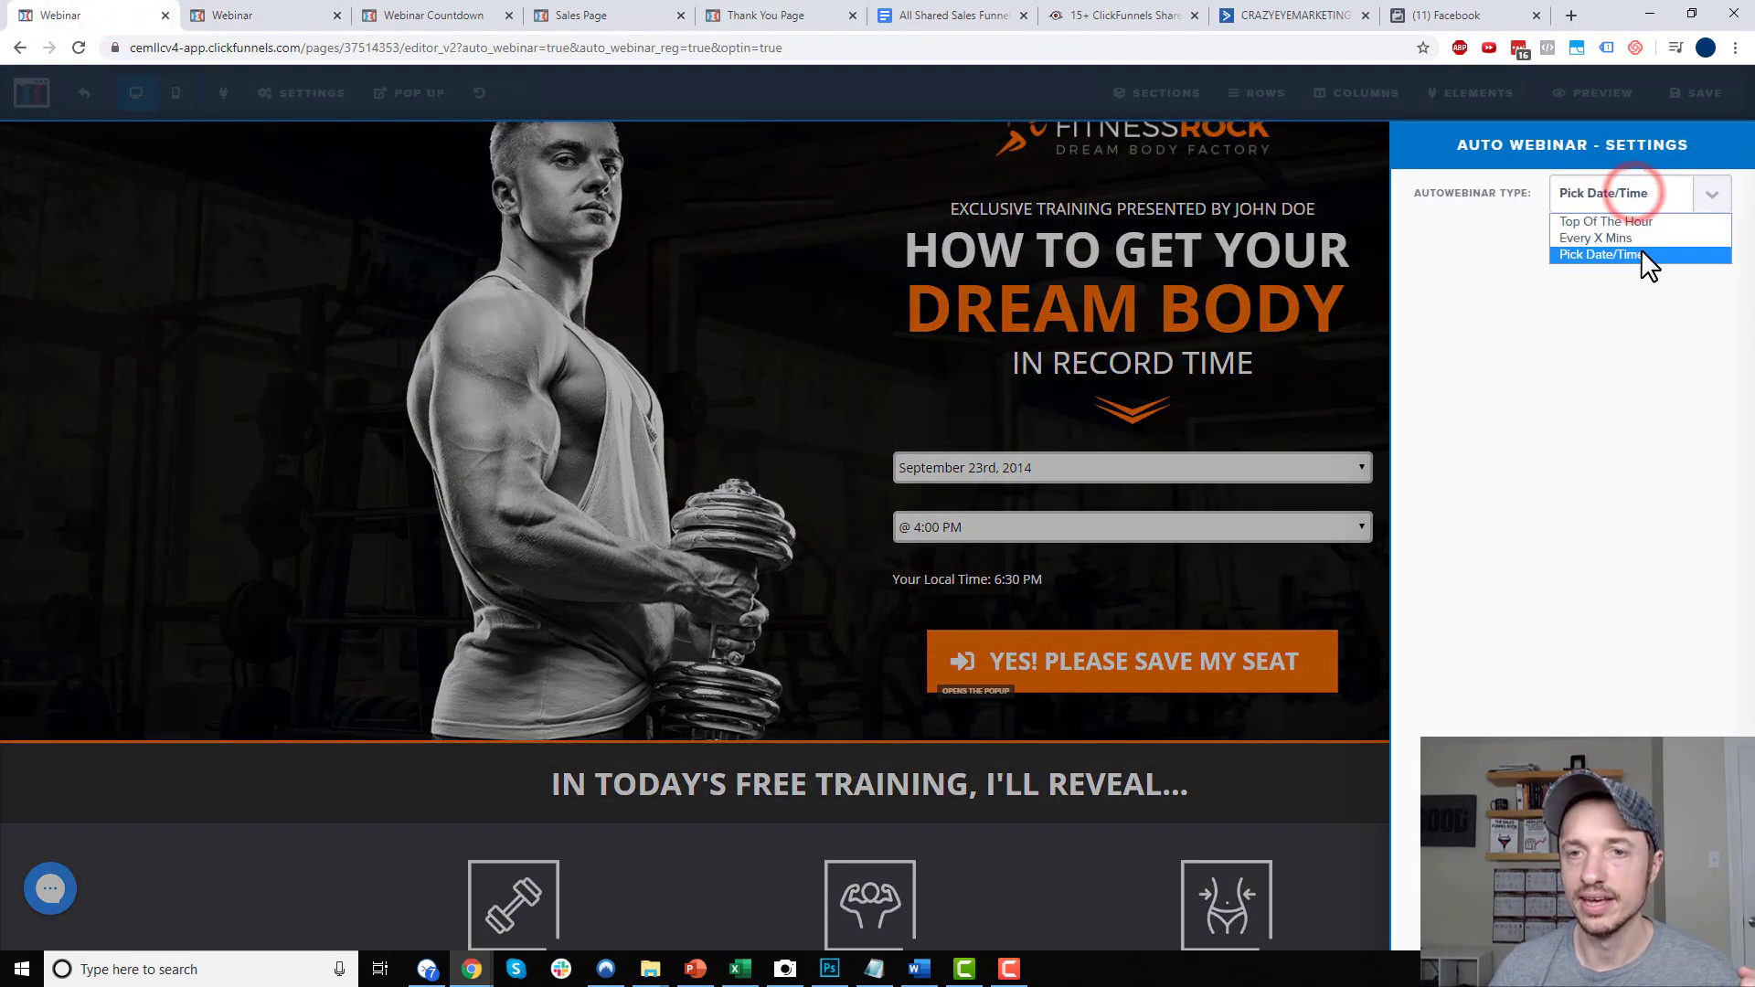
click(1611, 239)
click(1618, 243)
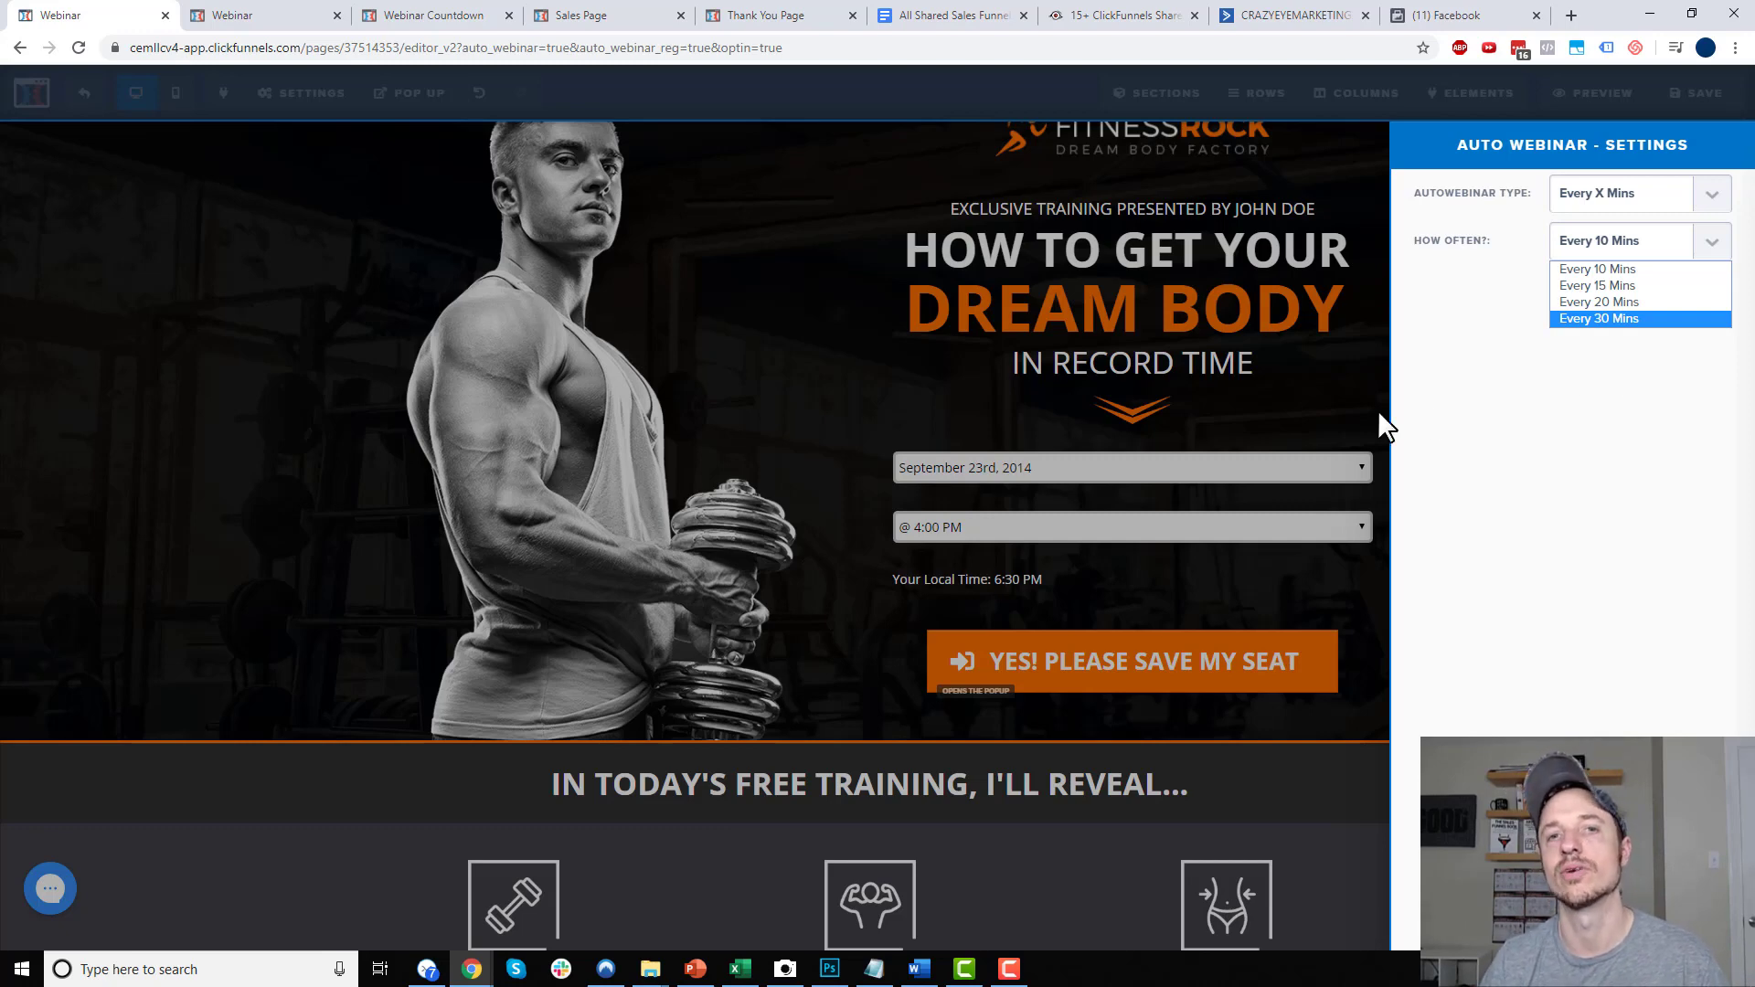
click(1214, 359)
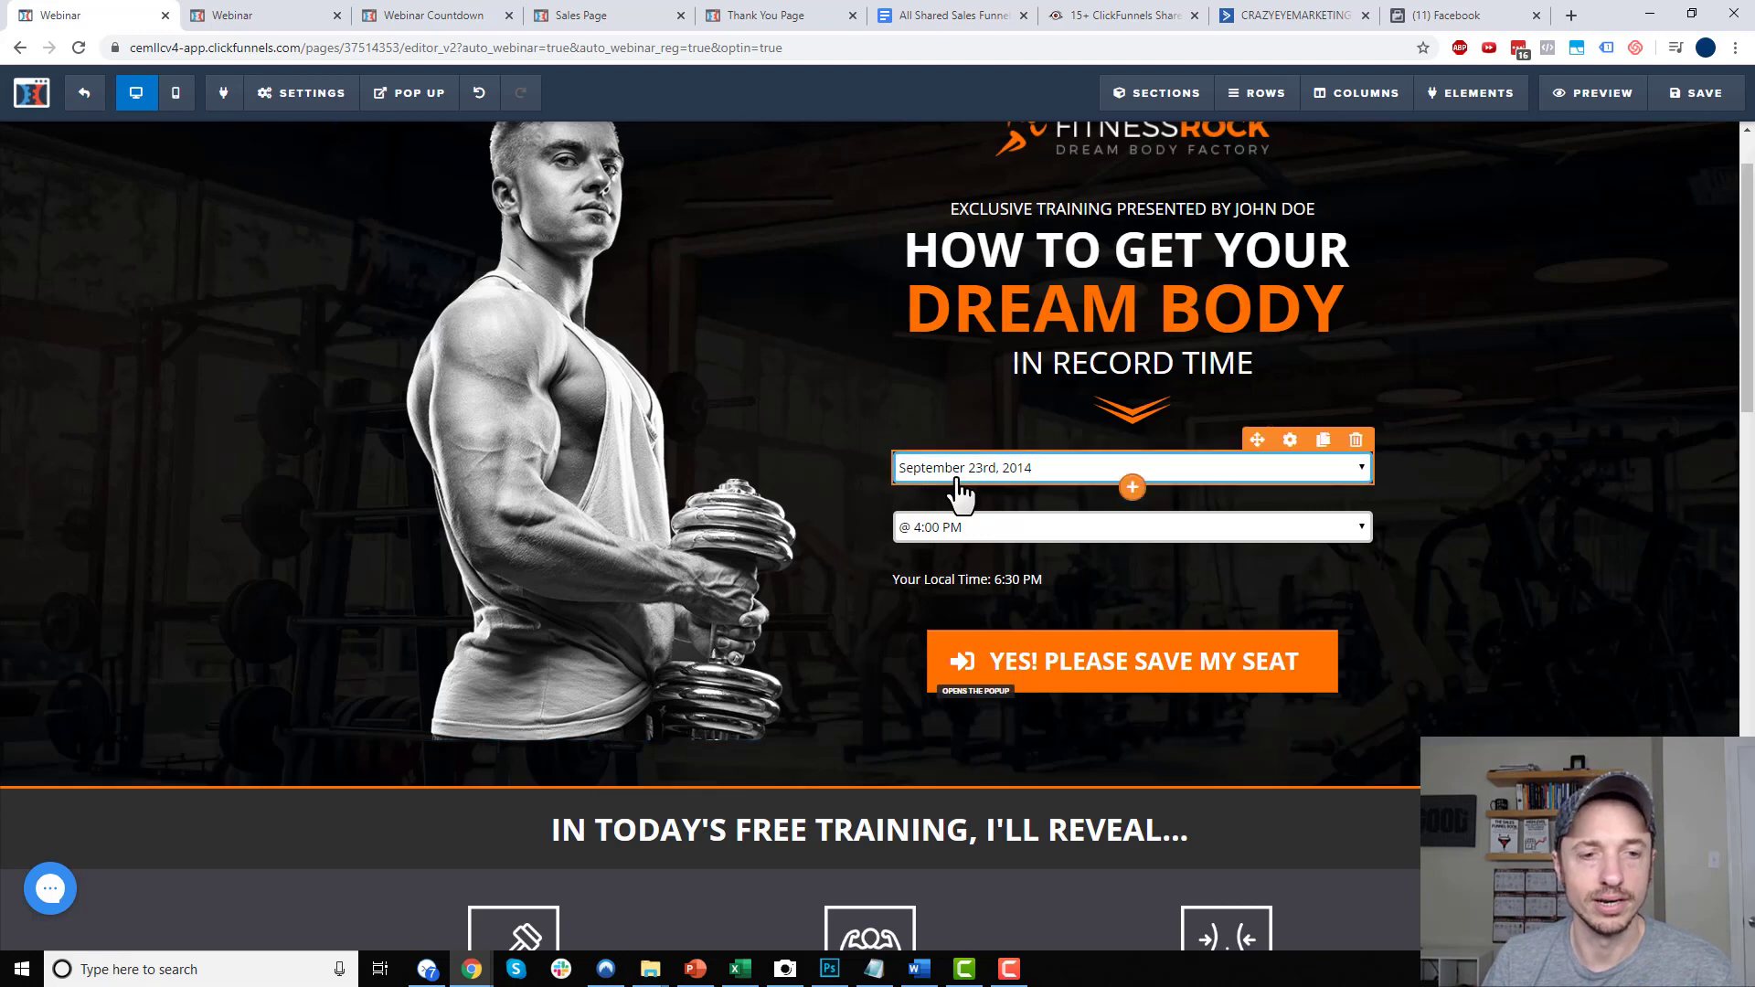
Exit the page editor and review the automated emails of the Auto Webinar Registration step
mouse_move(1462, 105)
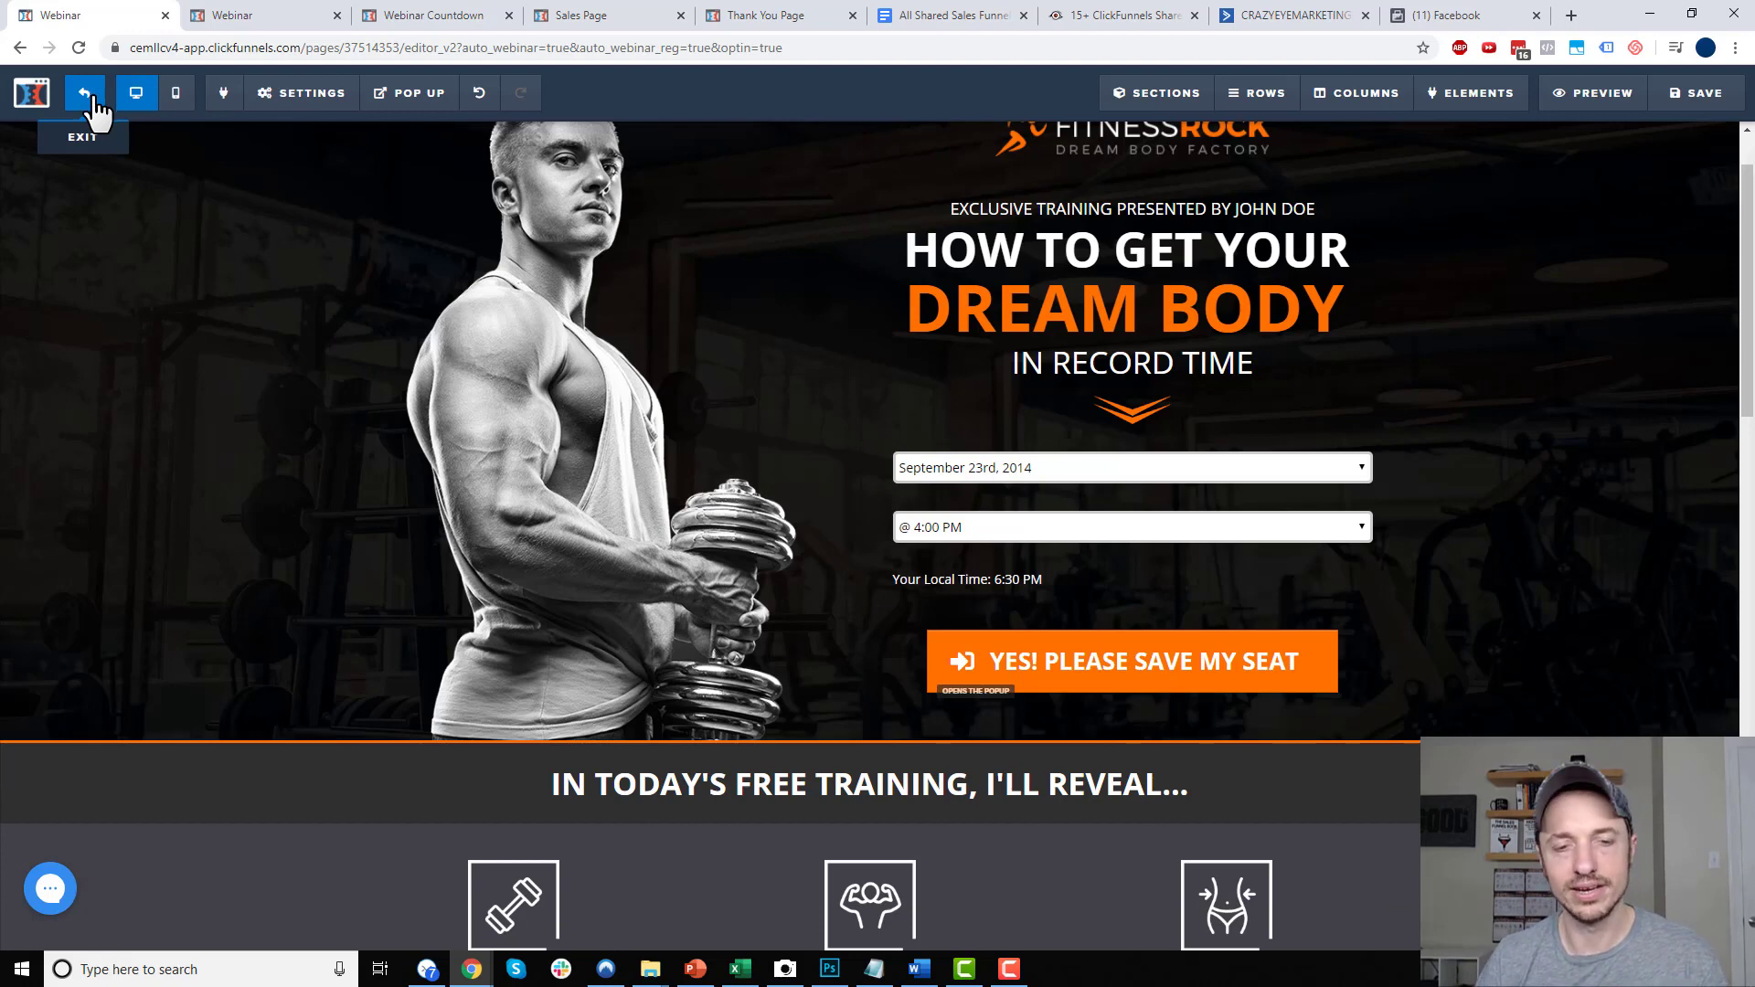
click(94, 110)
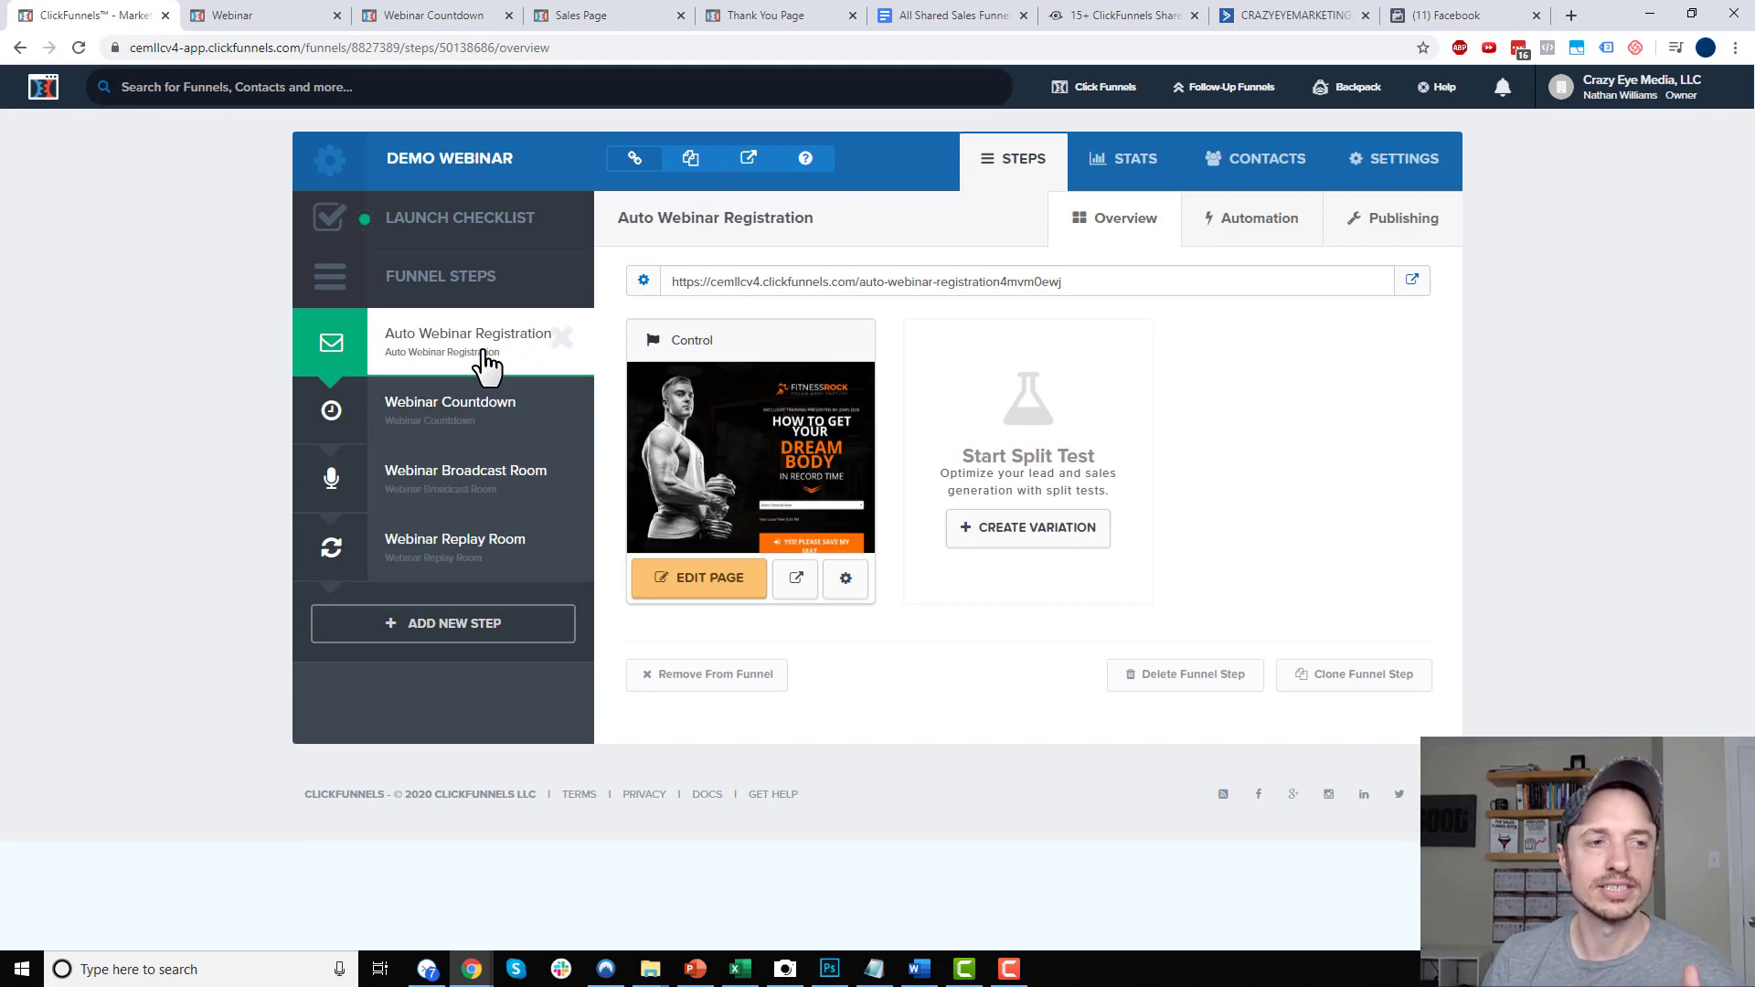
click(1266, 227)
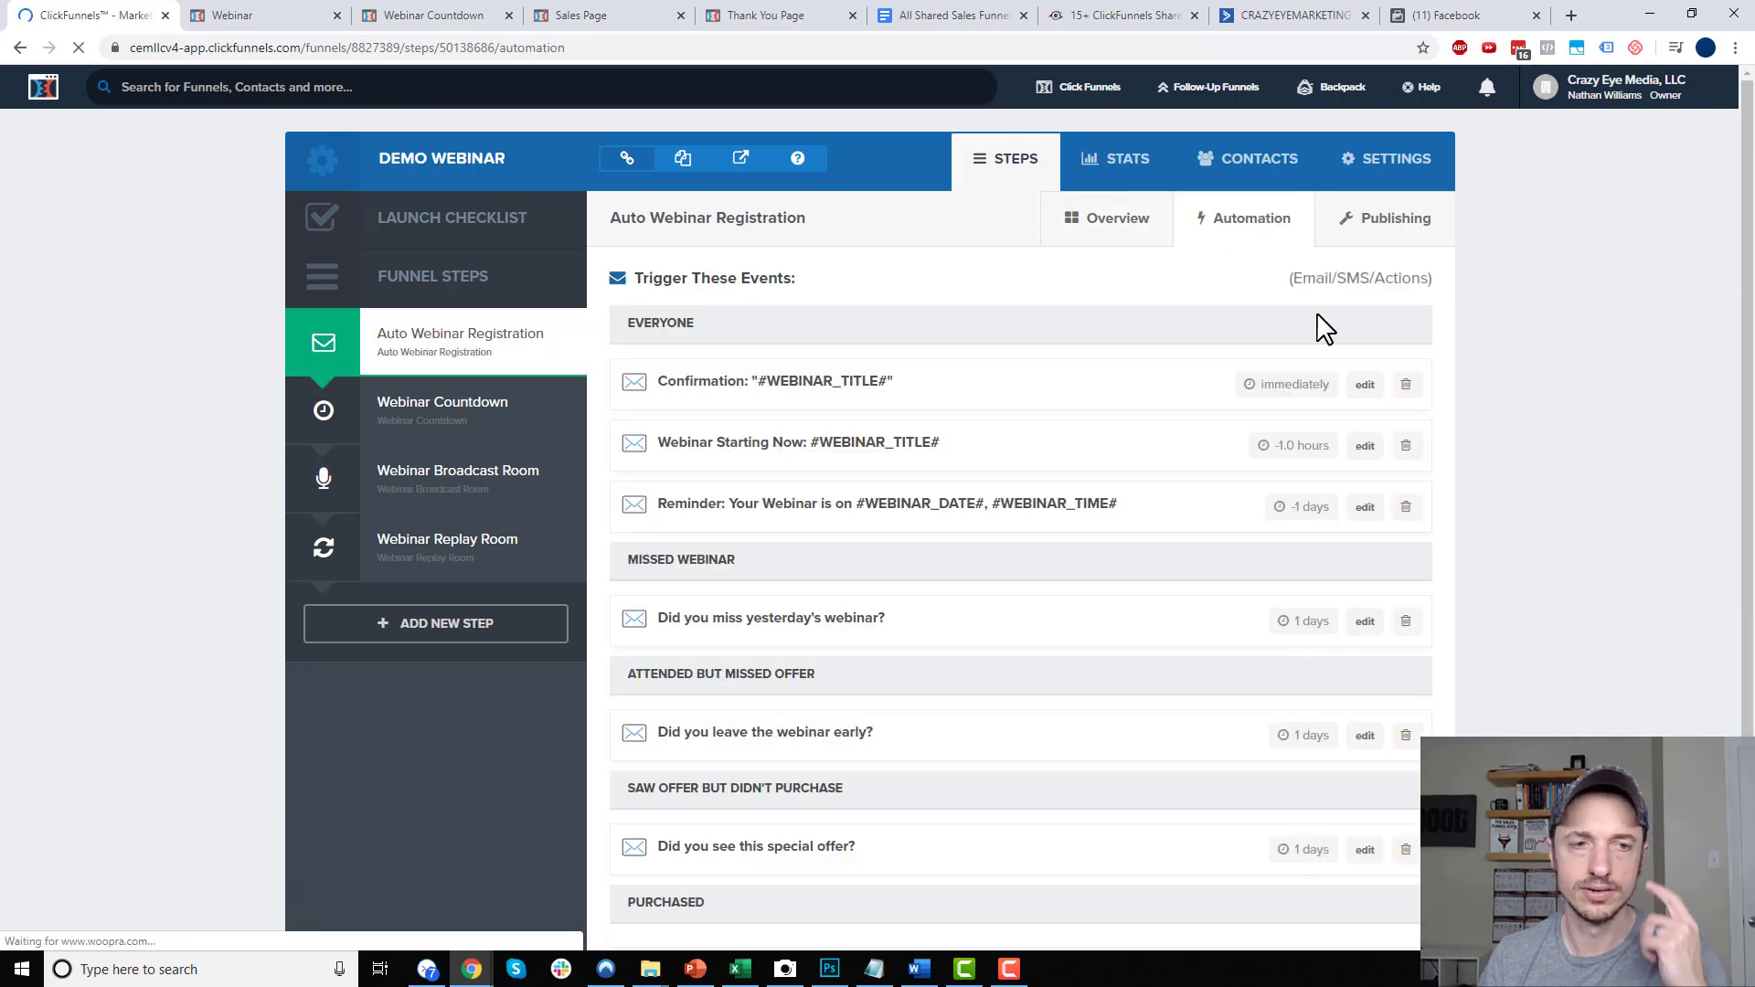
scroll(1279, 338, down, 1)
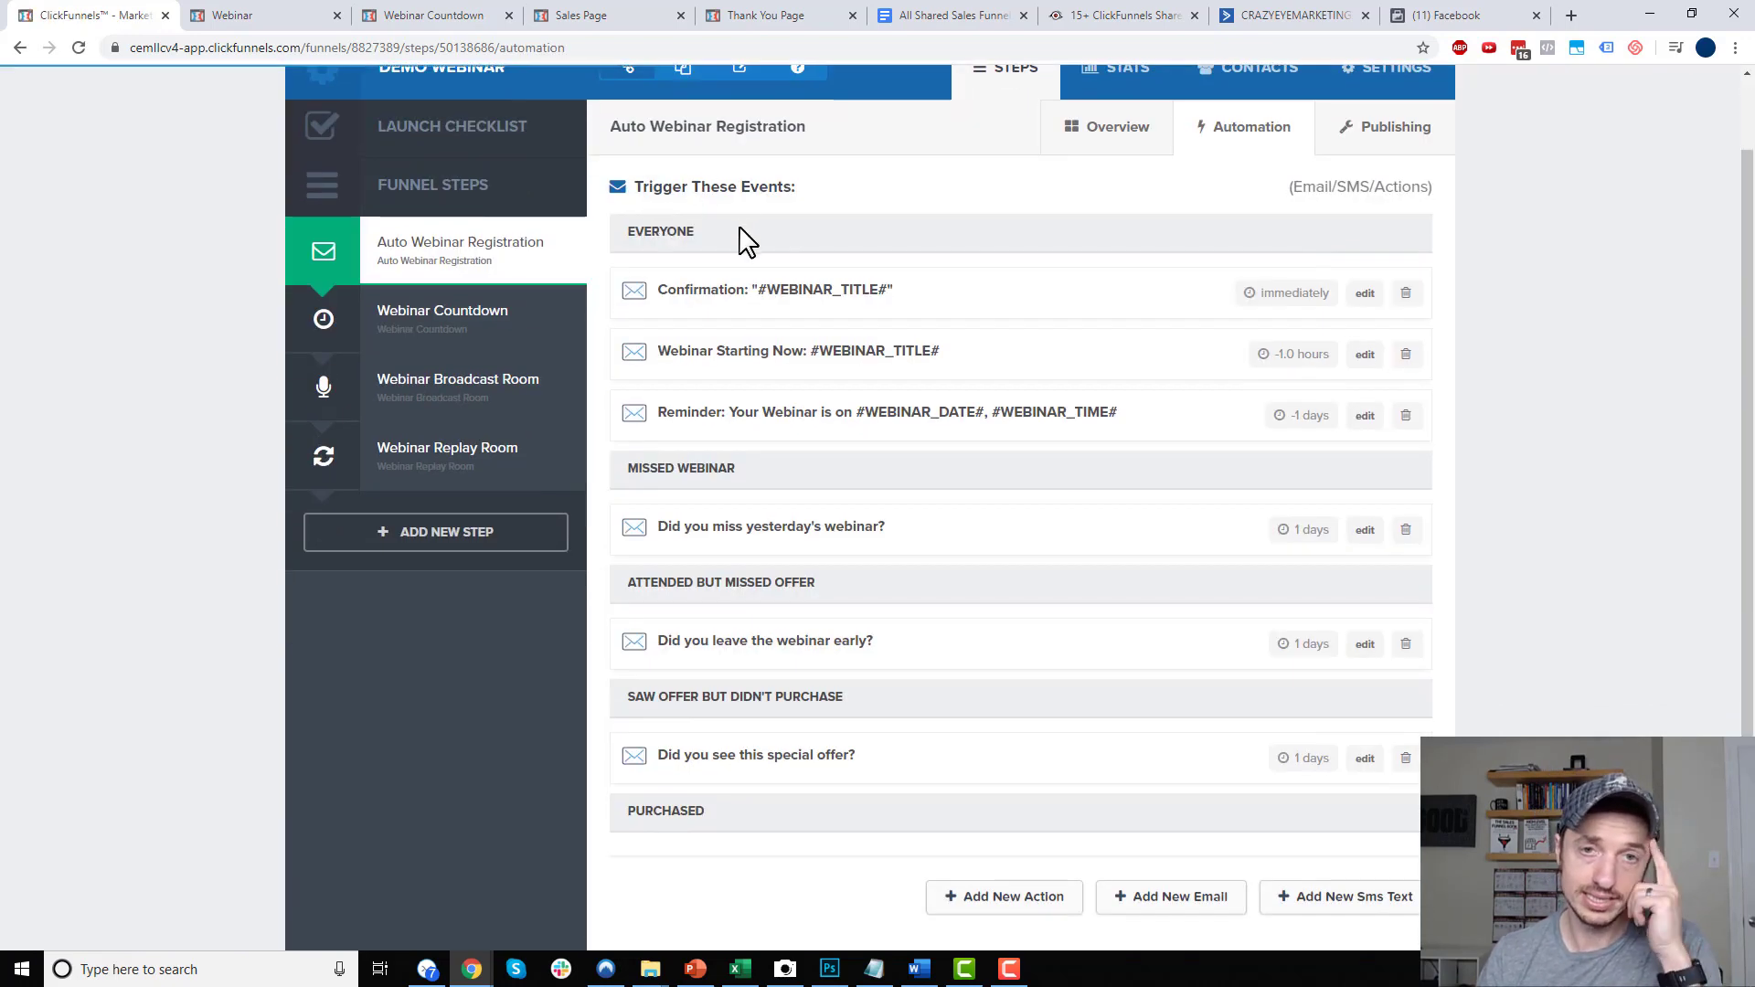
scroll(823, 275, up, 1)
Open the account settings in a new browser tab and switch to it
click(1625, 86)
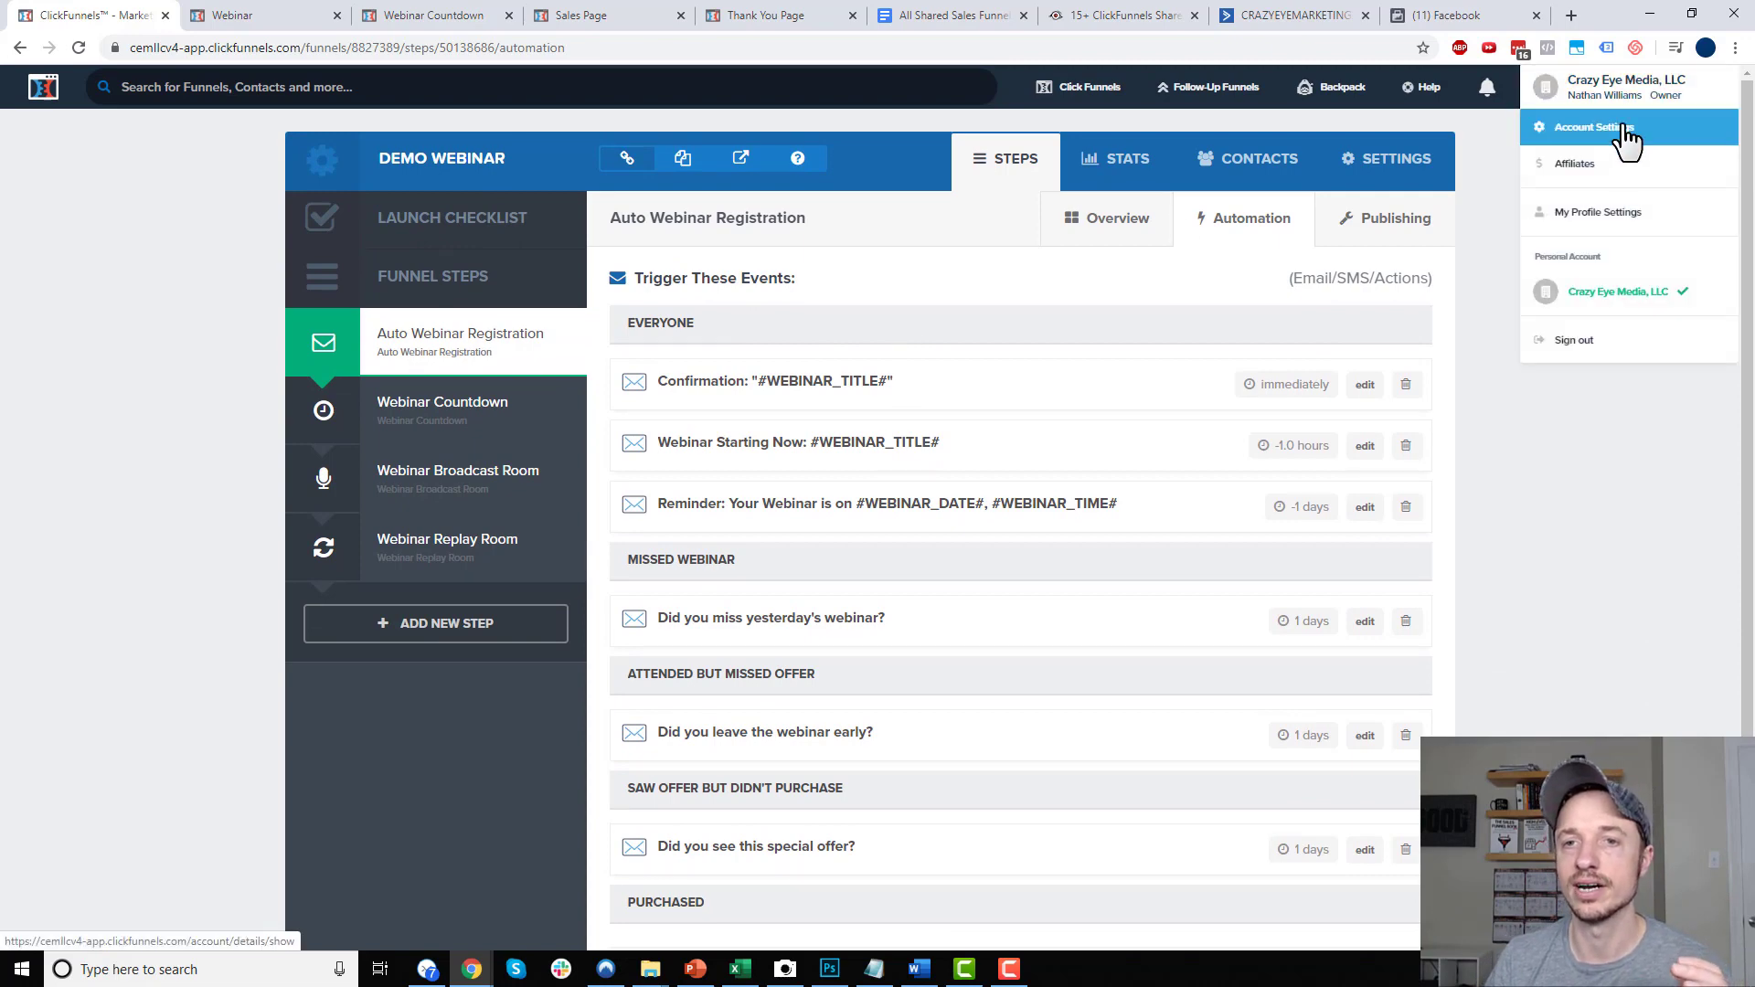
middle_click(1618, 151)
click(393, 15)
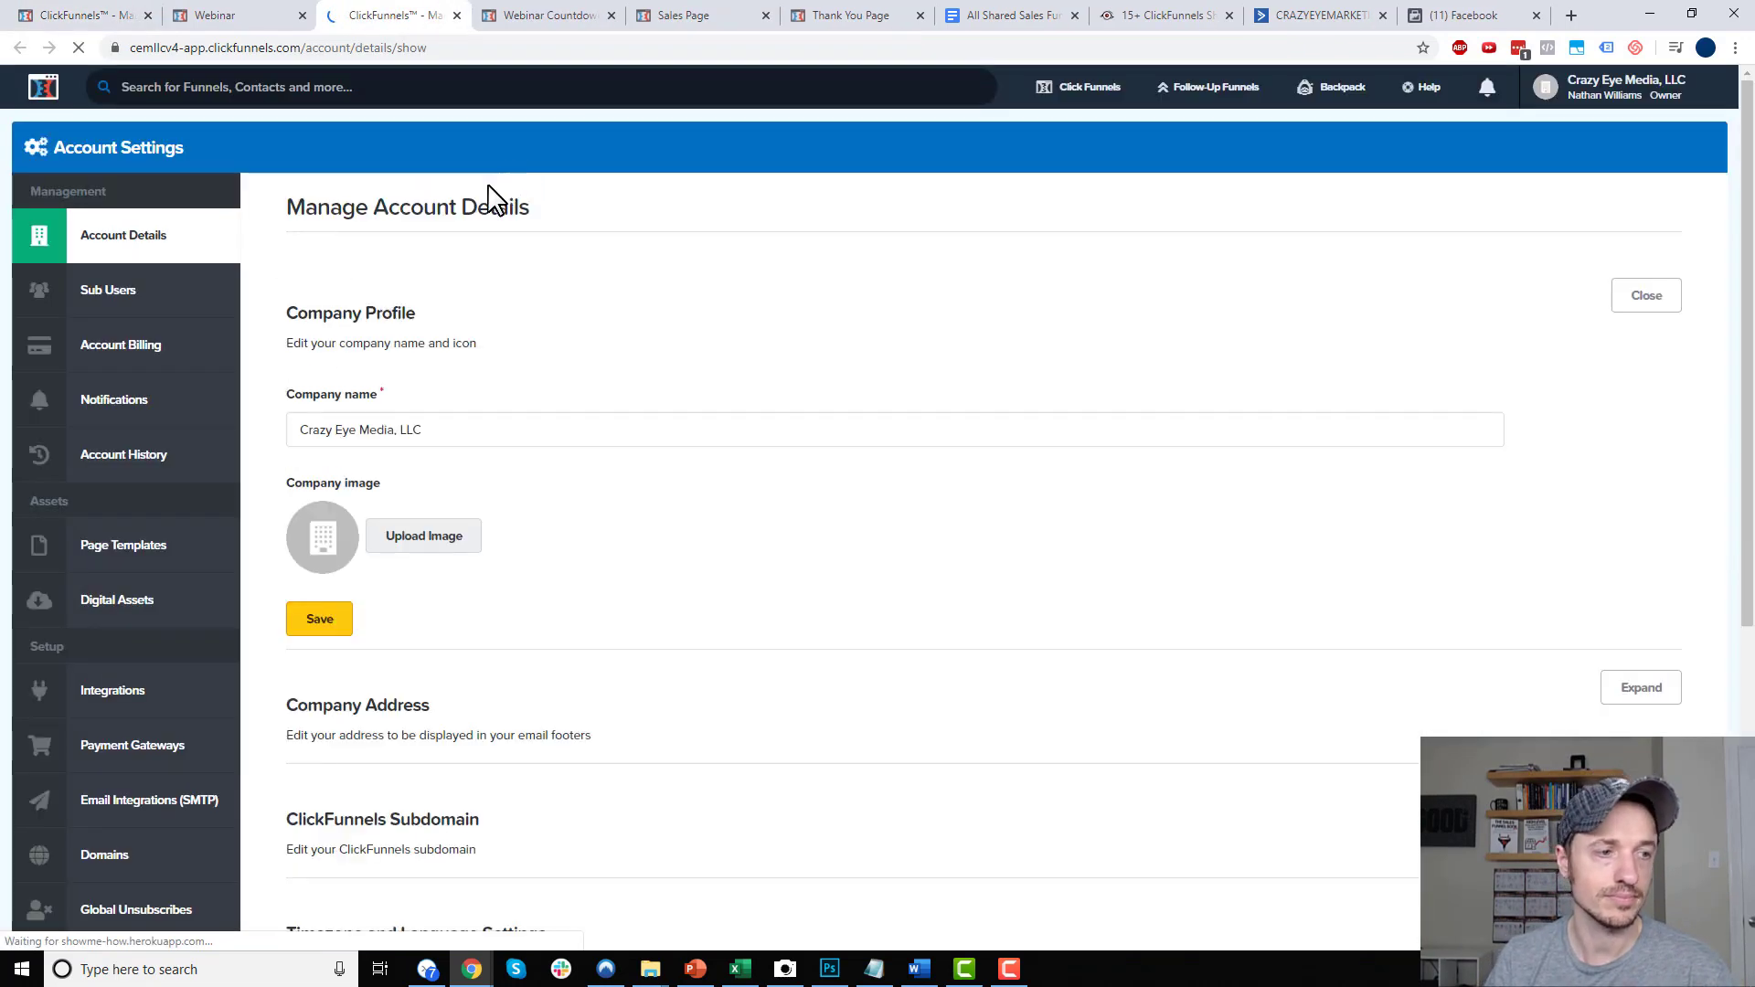
Open the SMTP email integrations in the account settings and view the email types offered for a new integration
scroll(167, 731, down, 3)
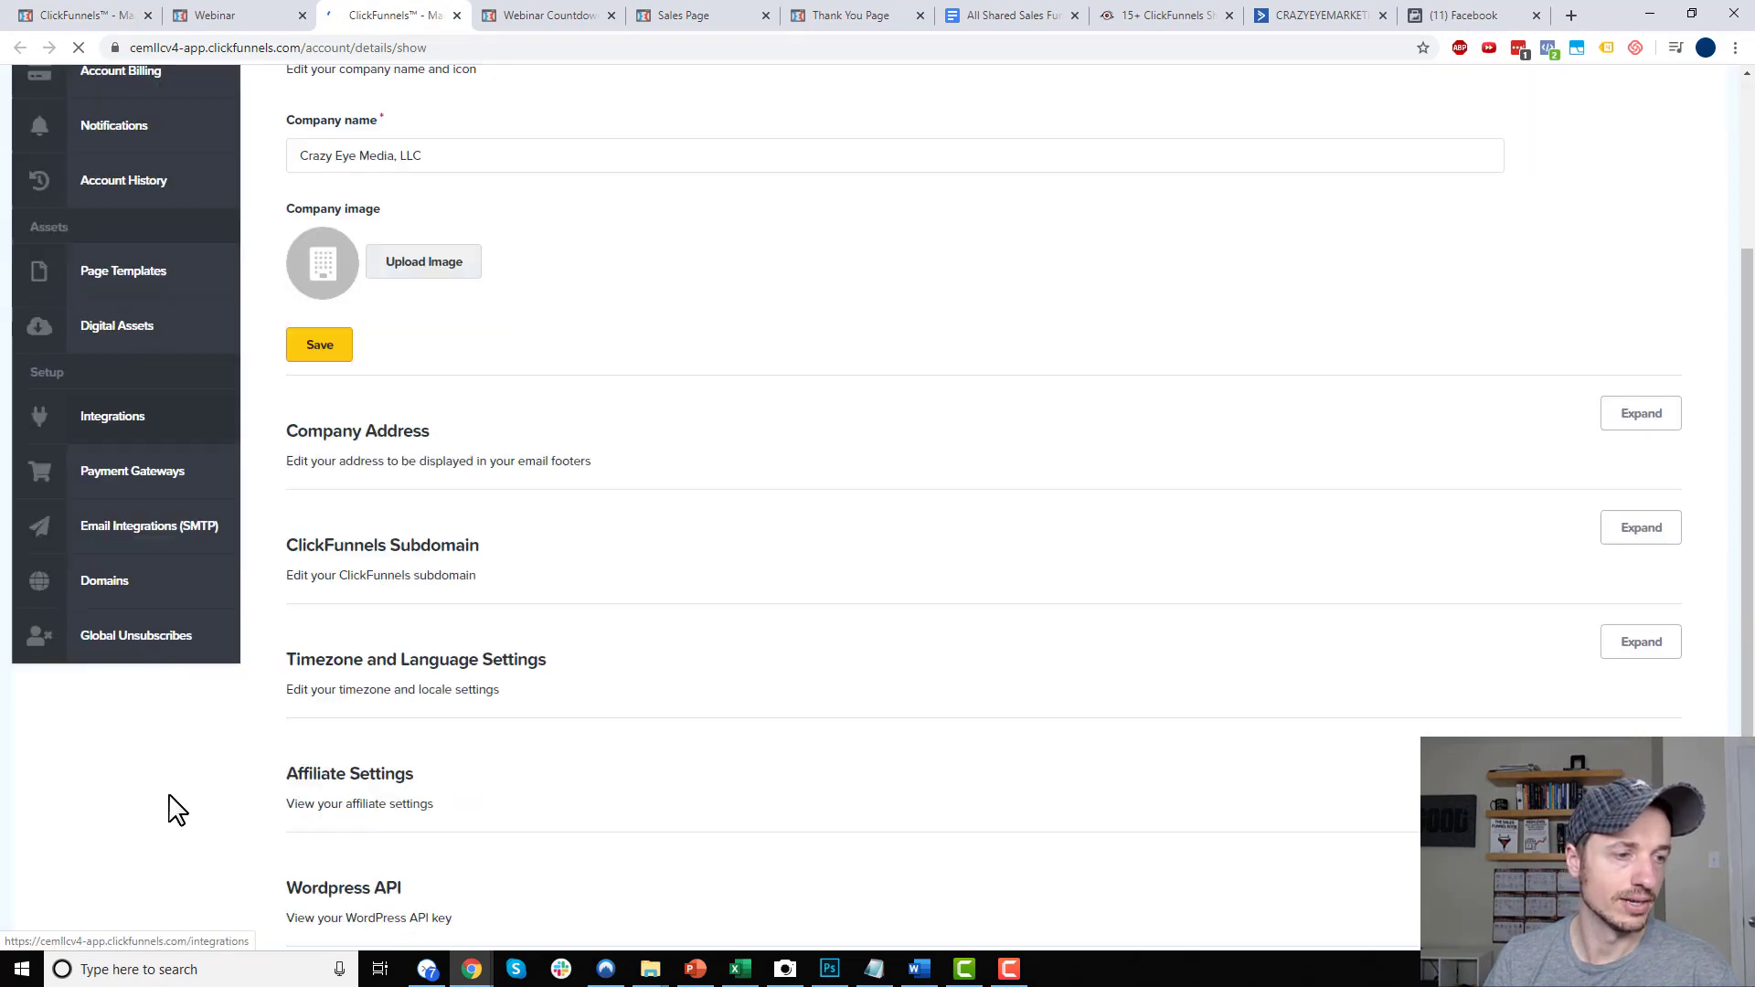
click(206, 529)
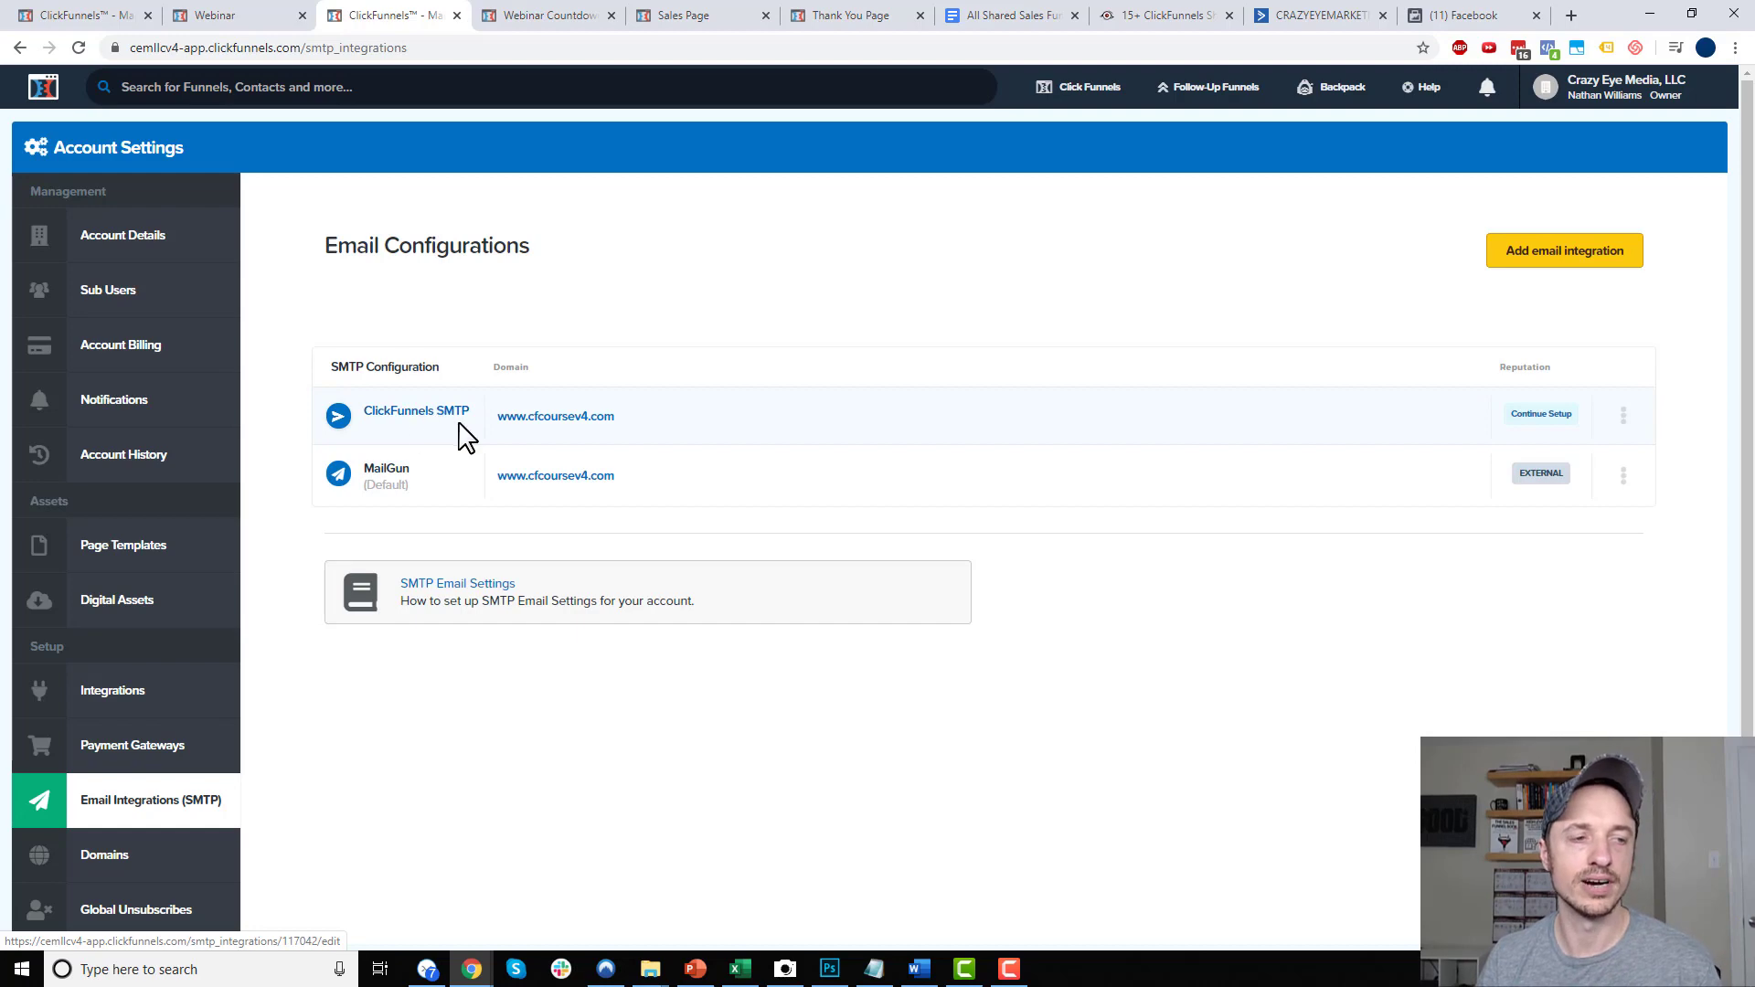
click(1574, 251)
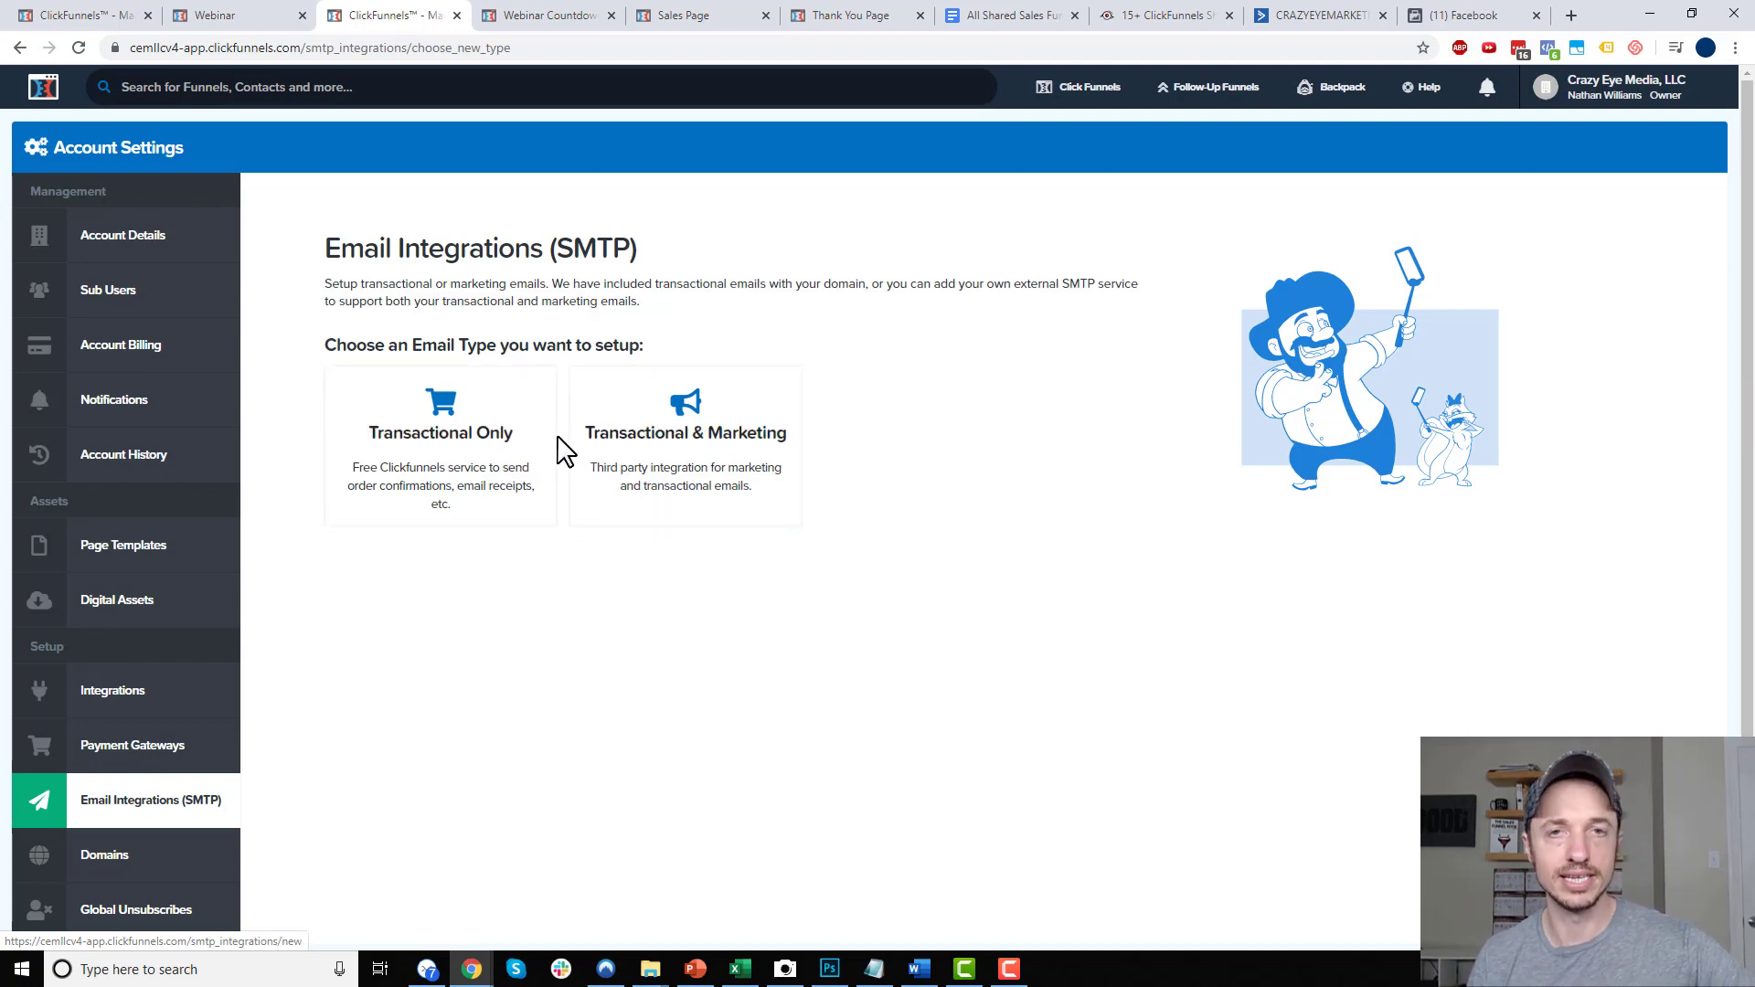
Return to the Auto Webinar Registration automation and open the Confirmation email of the Everyone group to read its settings
click(262, 14)
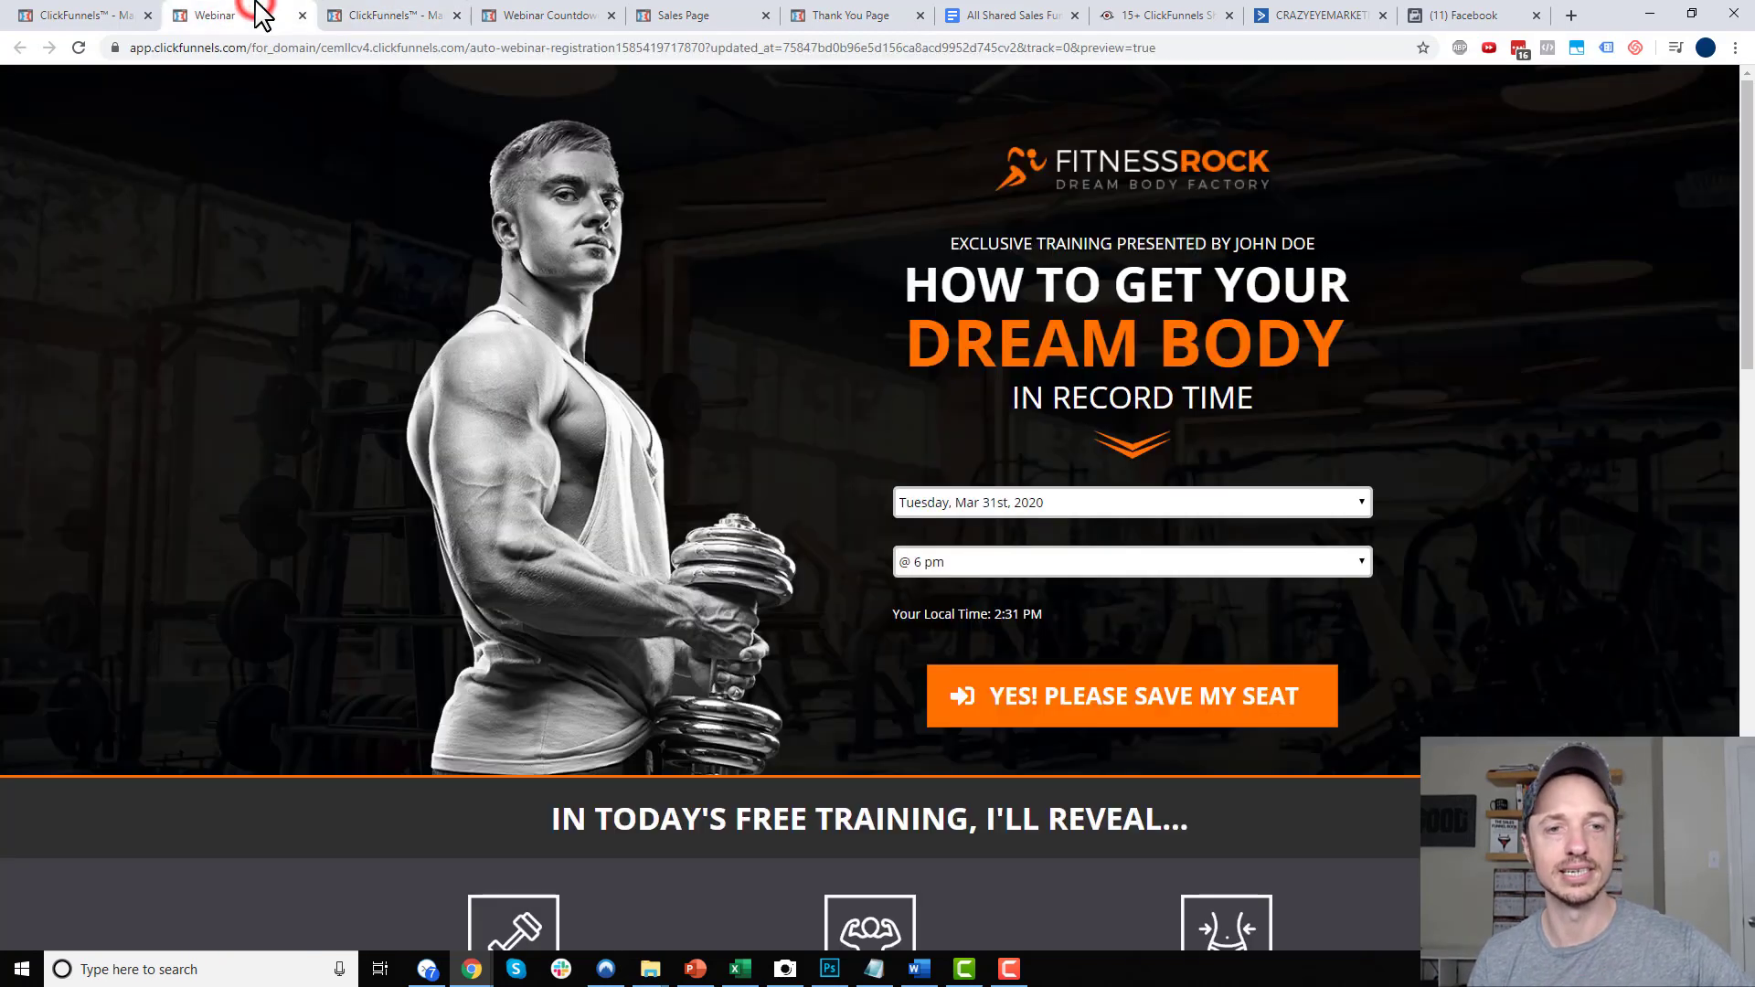
click(92, 14)
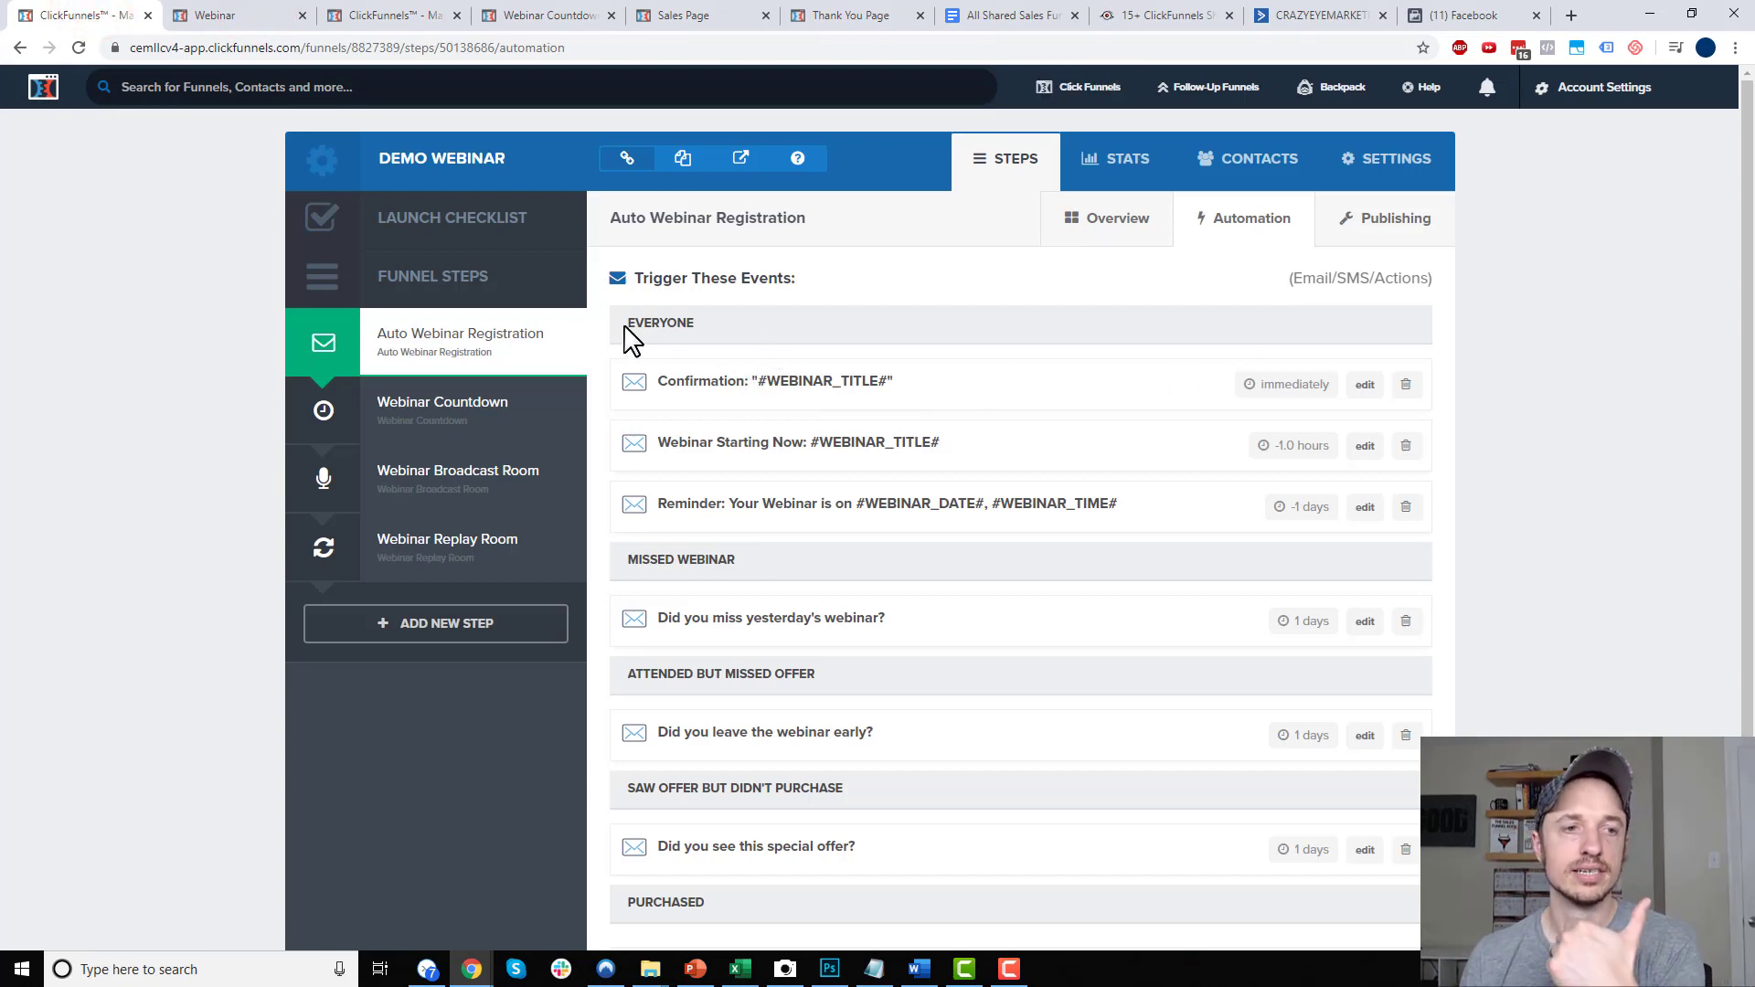
drag(625, 325, 745, 343)
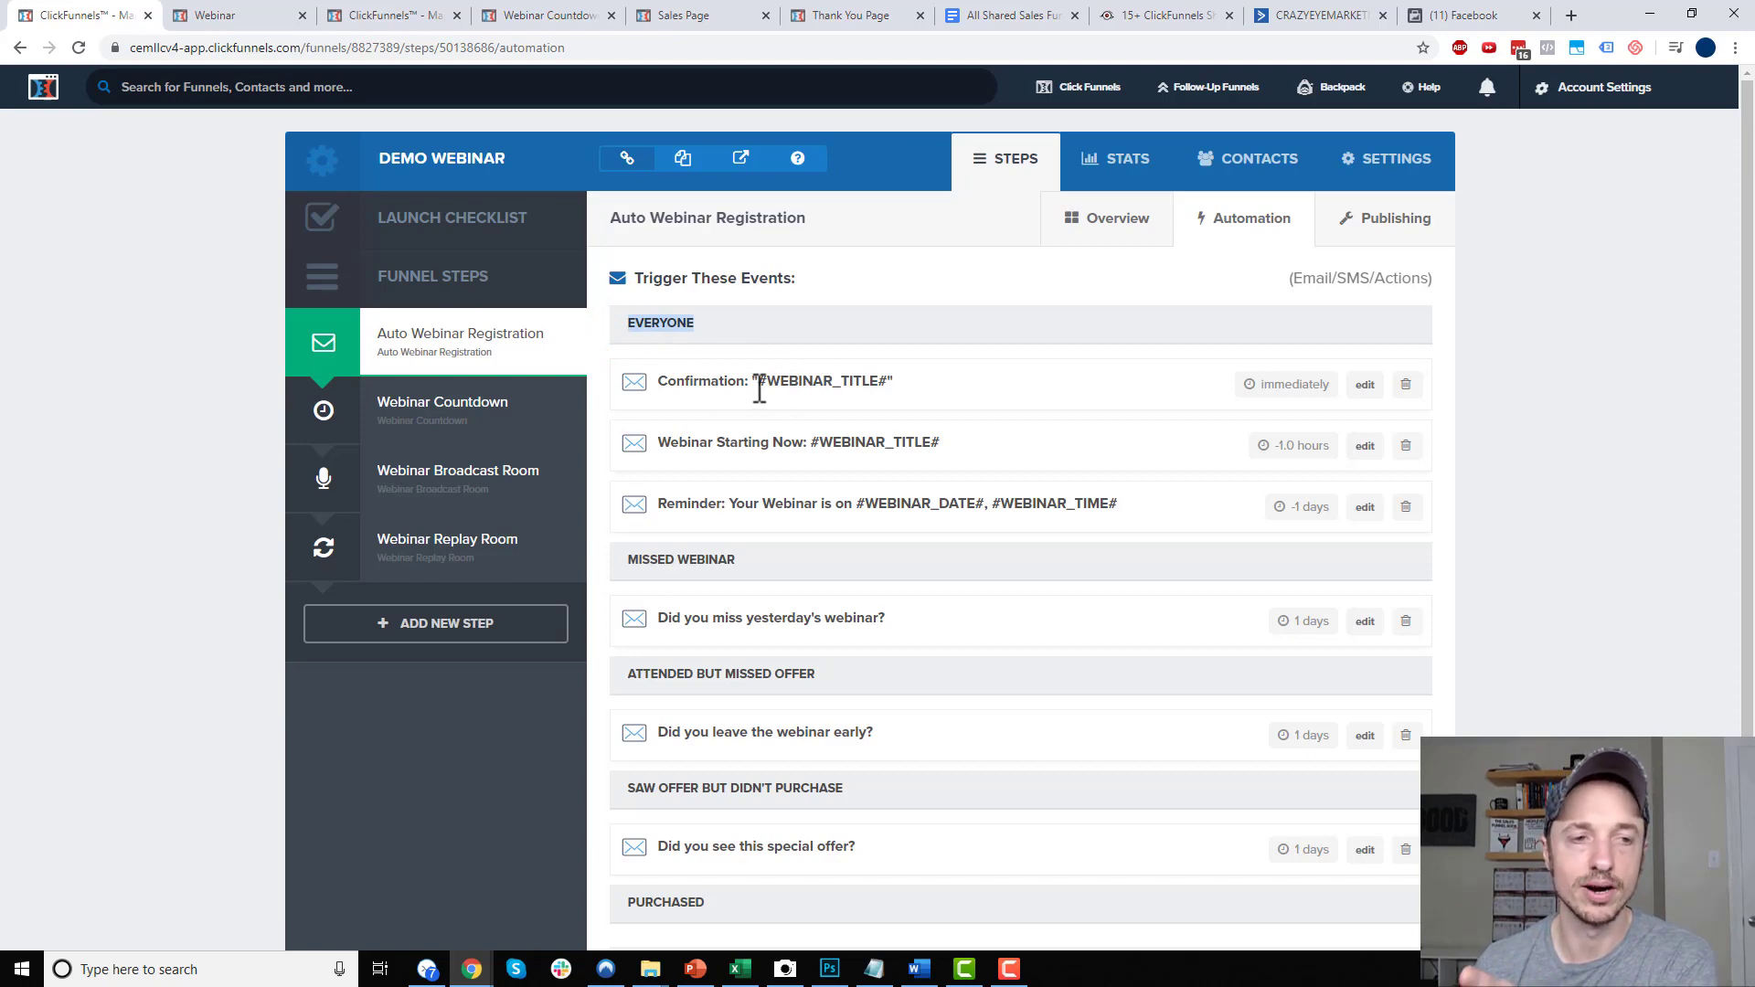
scroll(759, 389, down, 1)
click(1365, 295)
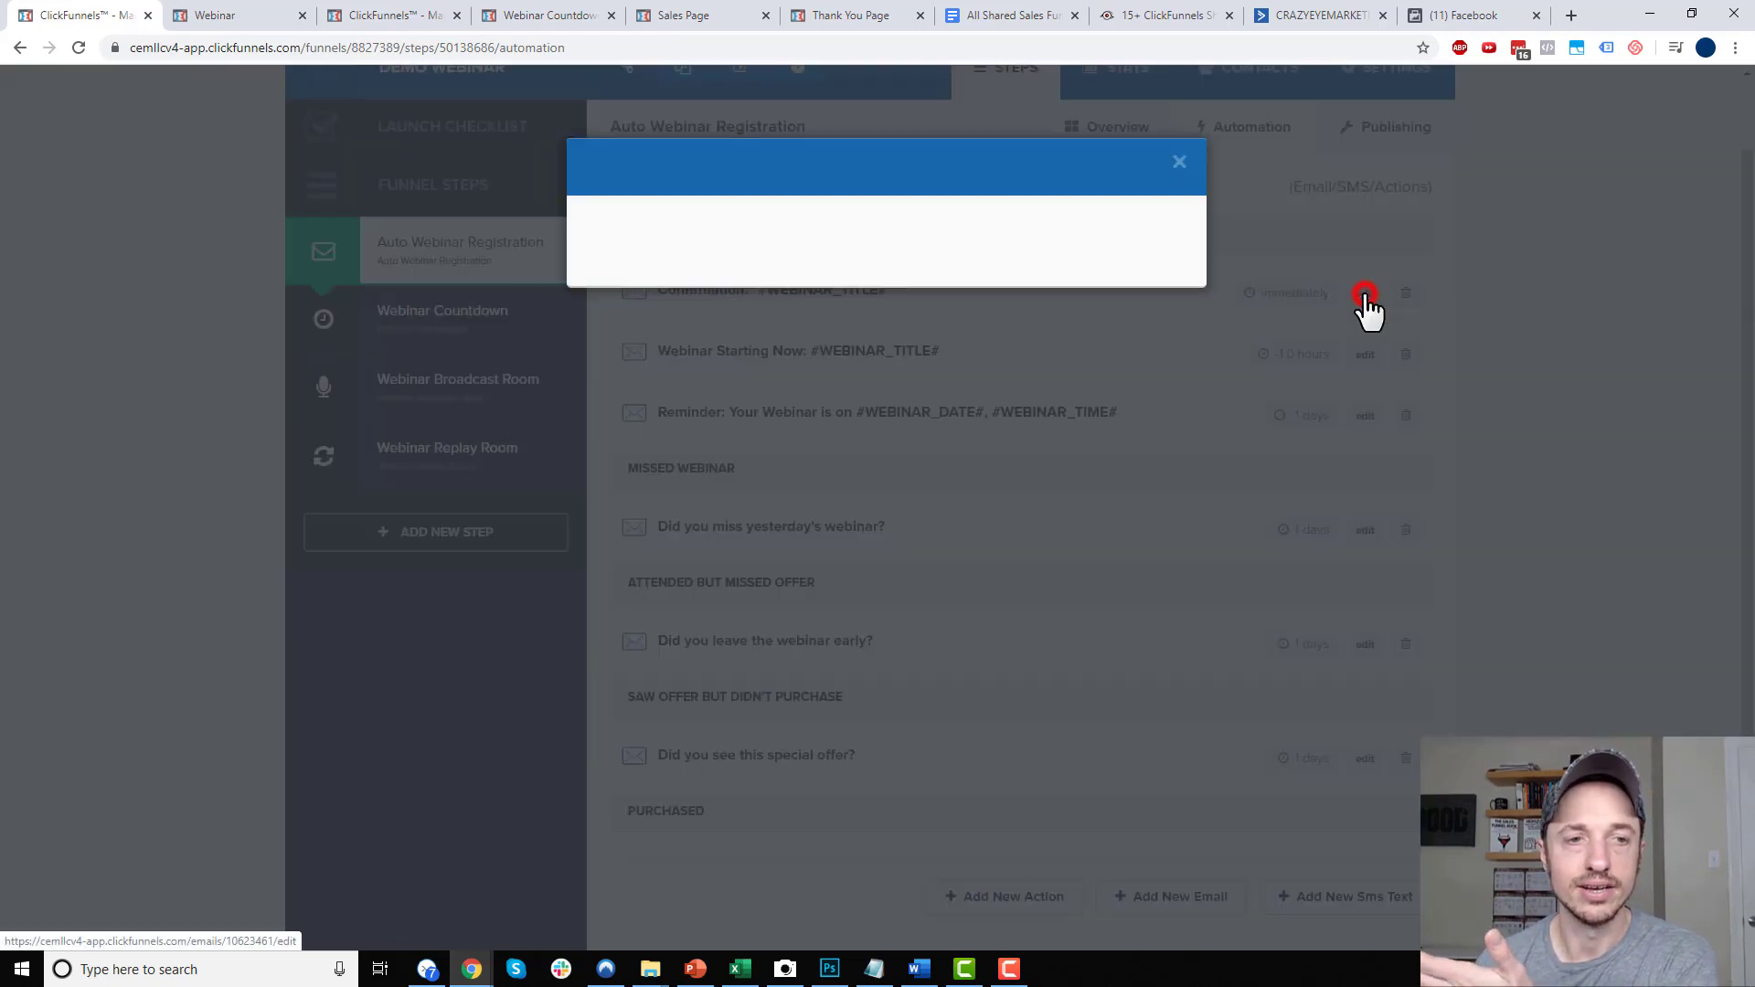
drag(841, 294, 839, 338)
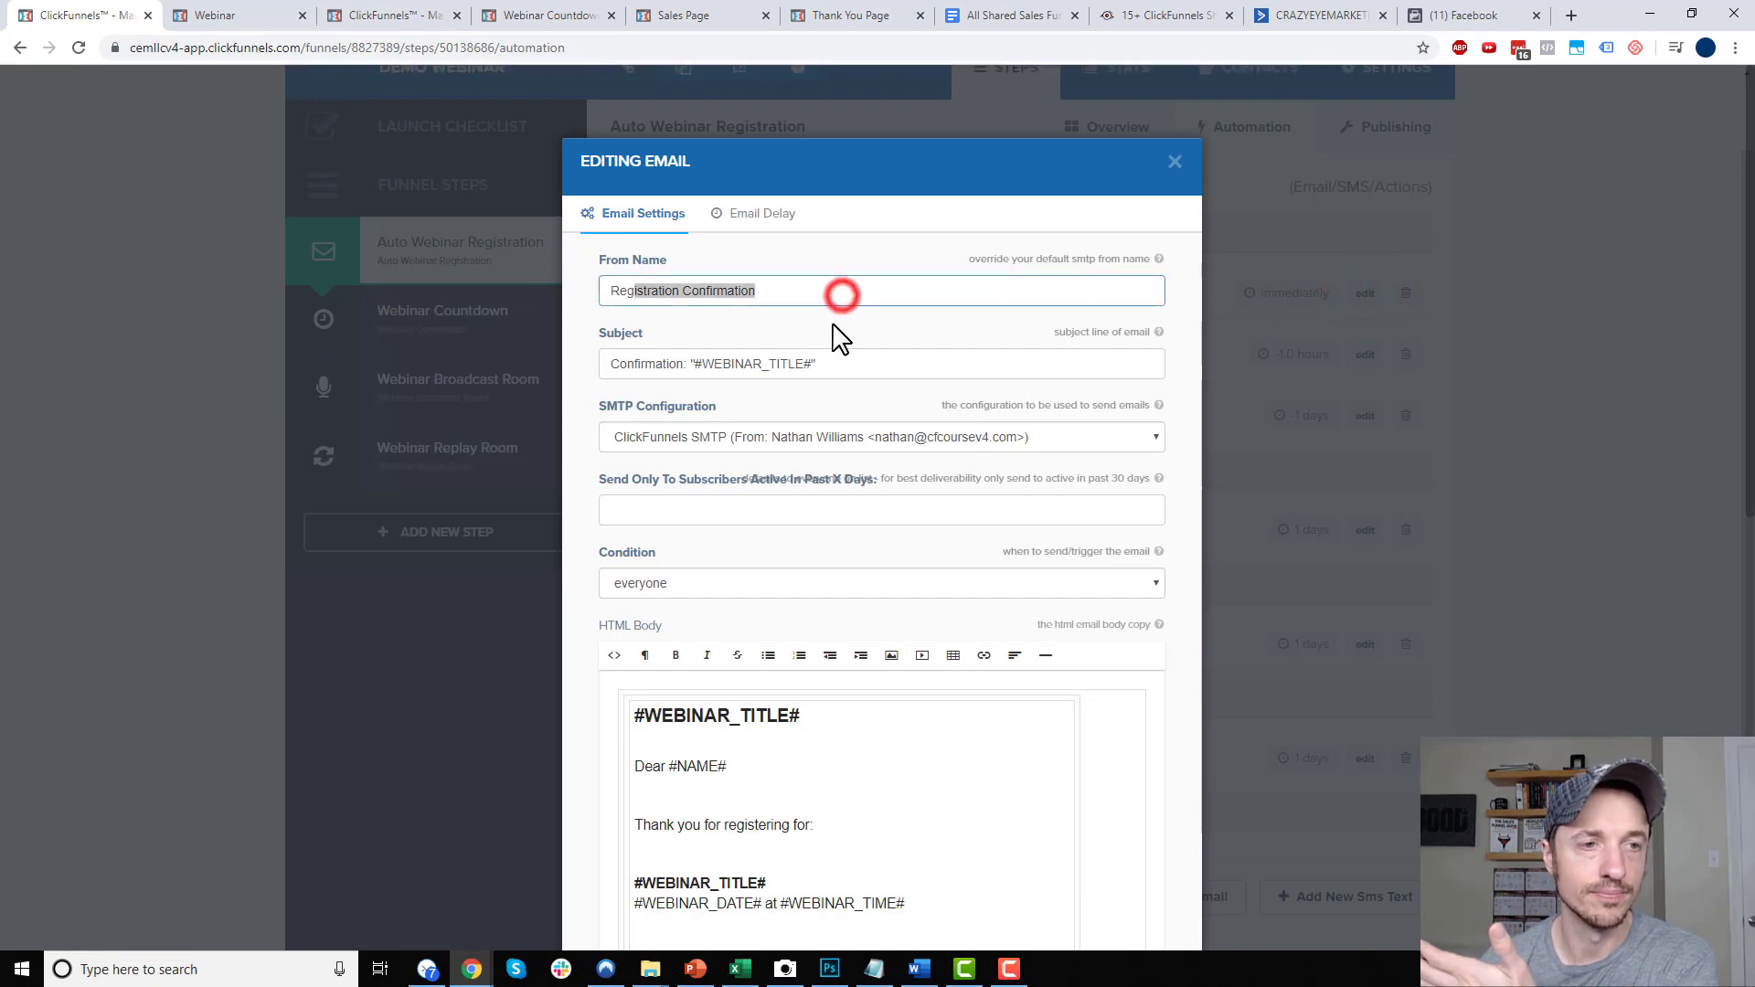
scroll(839, 338, down, 5)
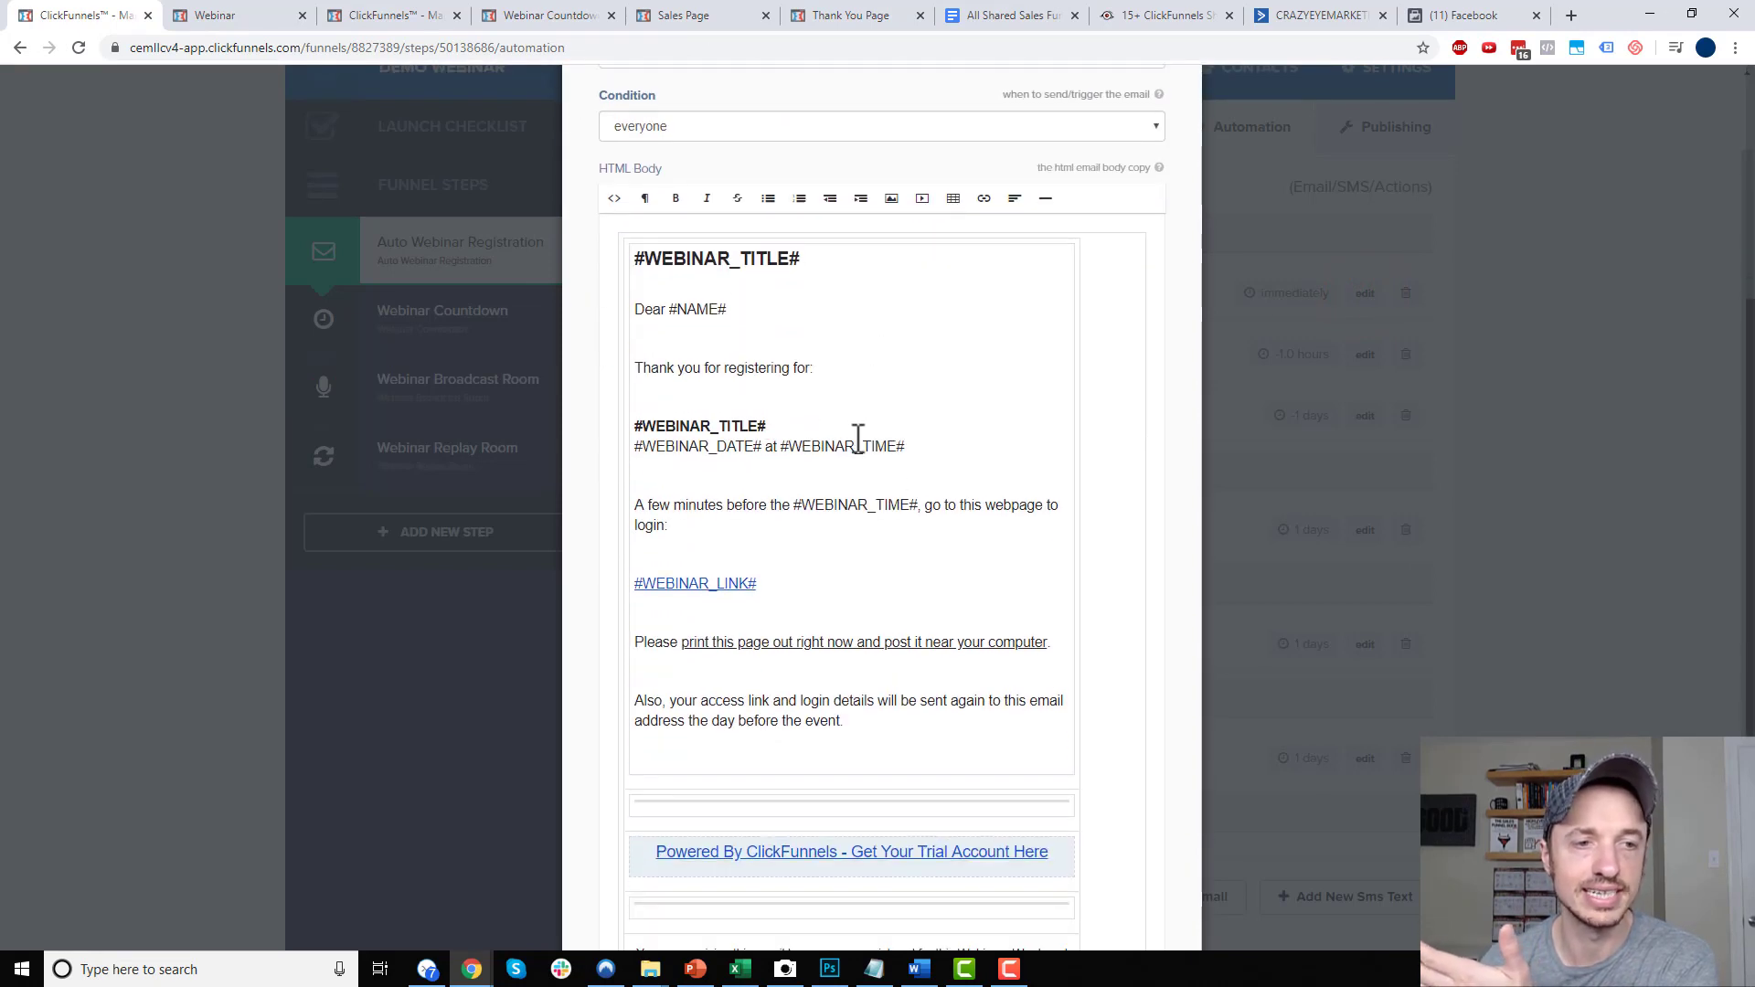
Examine the webinar title, date, time and link placeholders in the confirmation email's body
triple_click(909, 446)
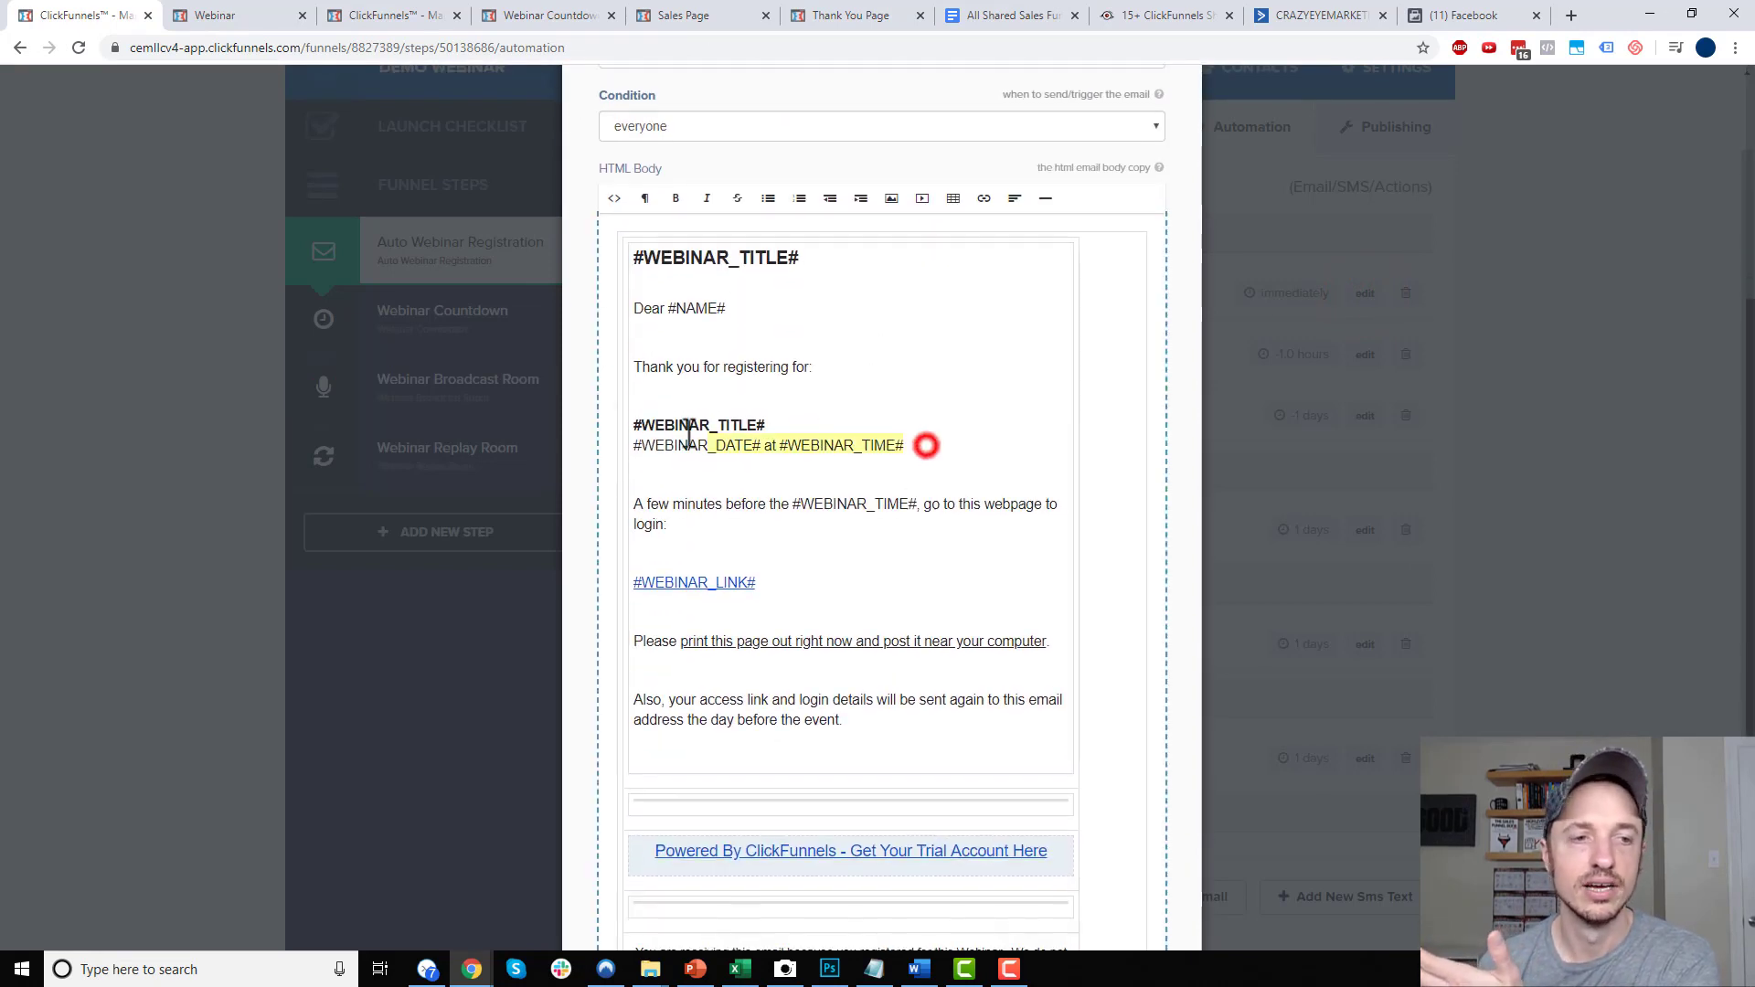
click(771, 423)
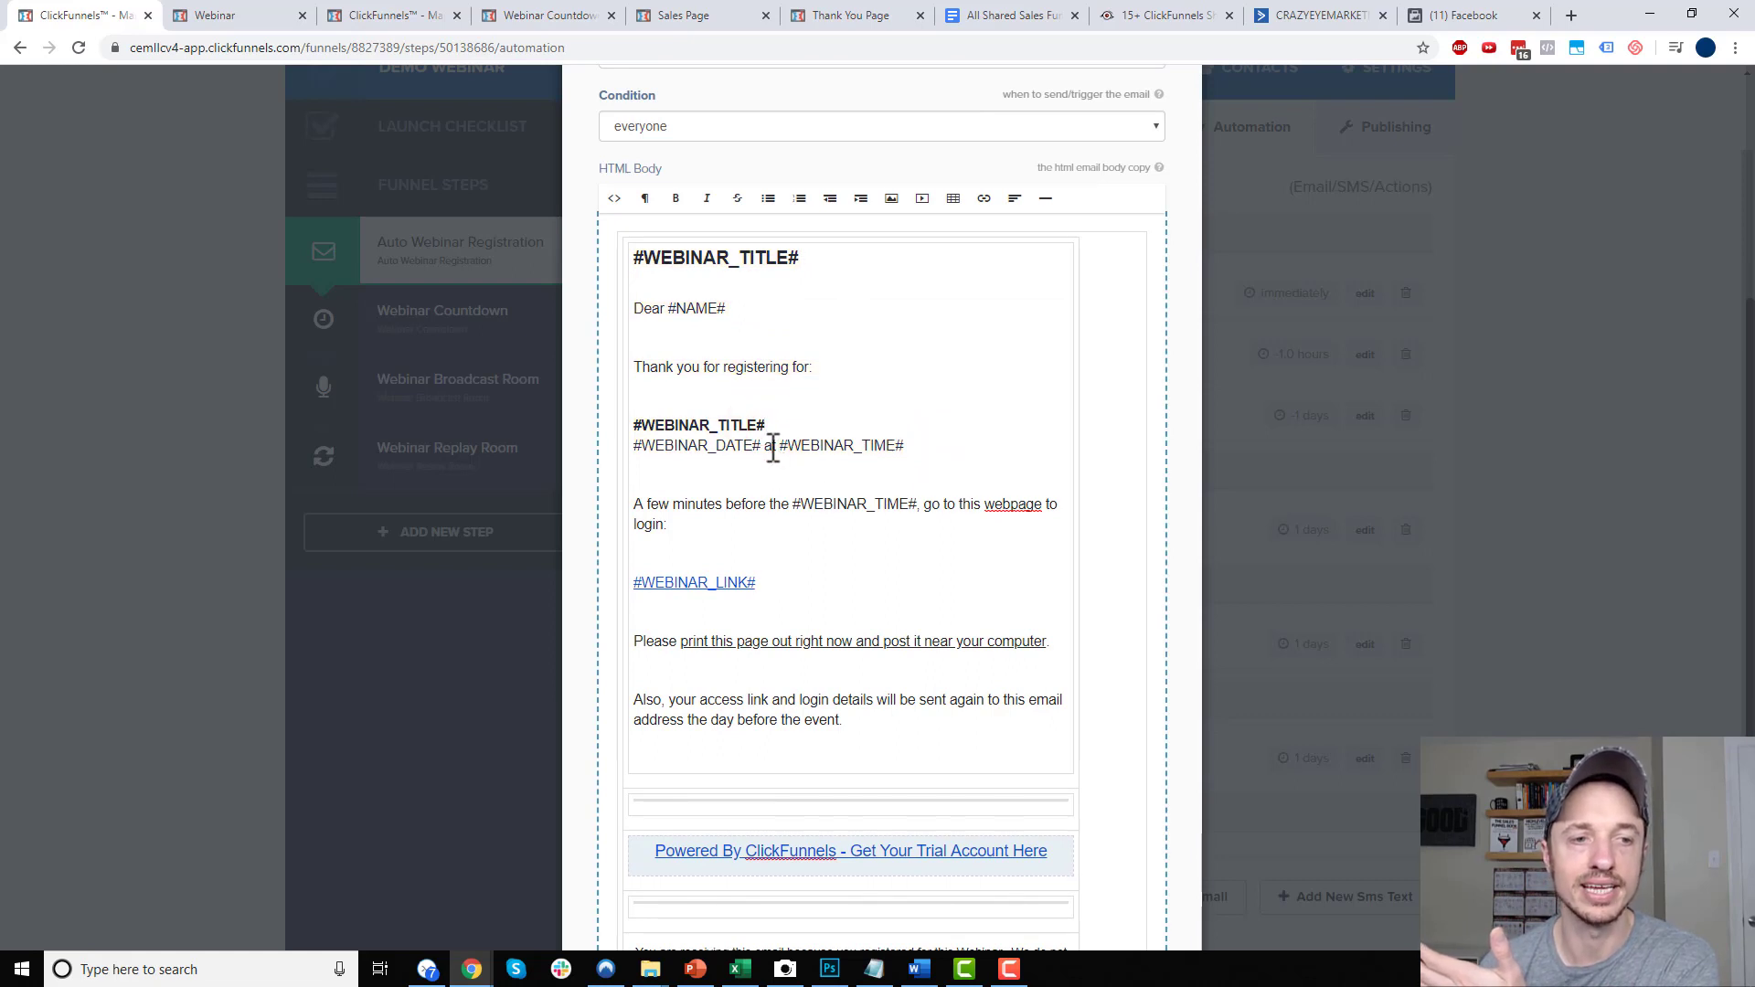
double_click(758, 447)
drag(757, 447, 909, 451)
click(912, 444)
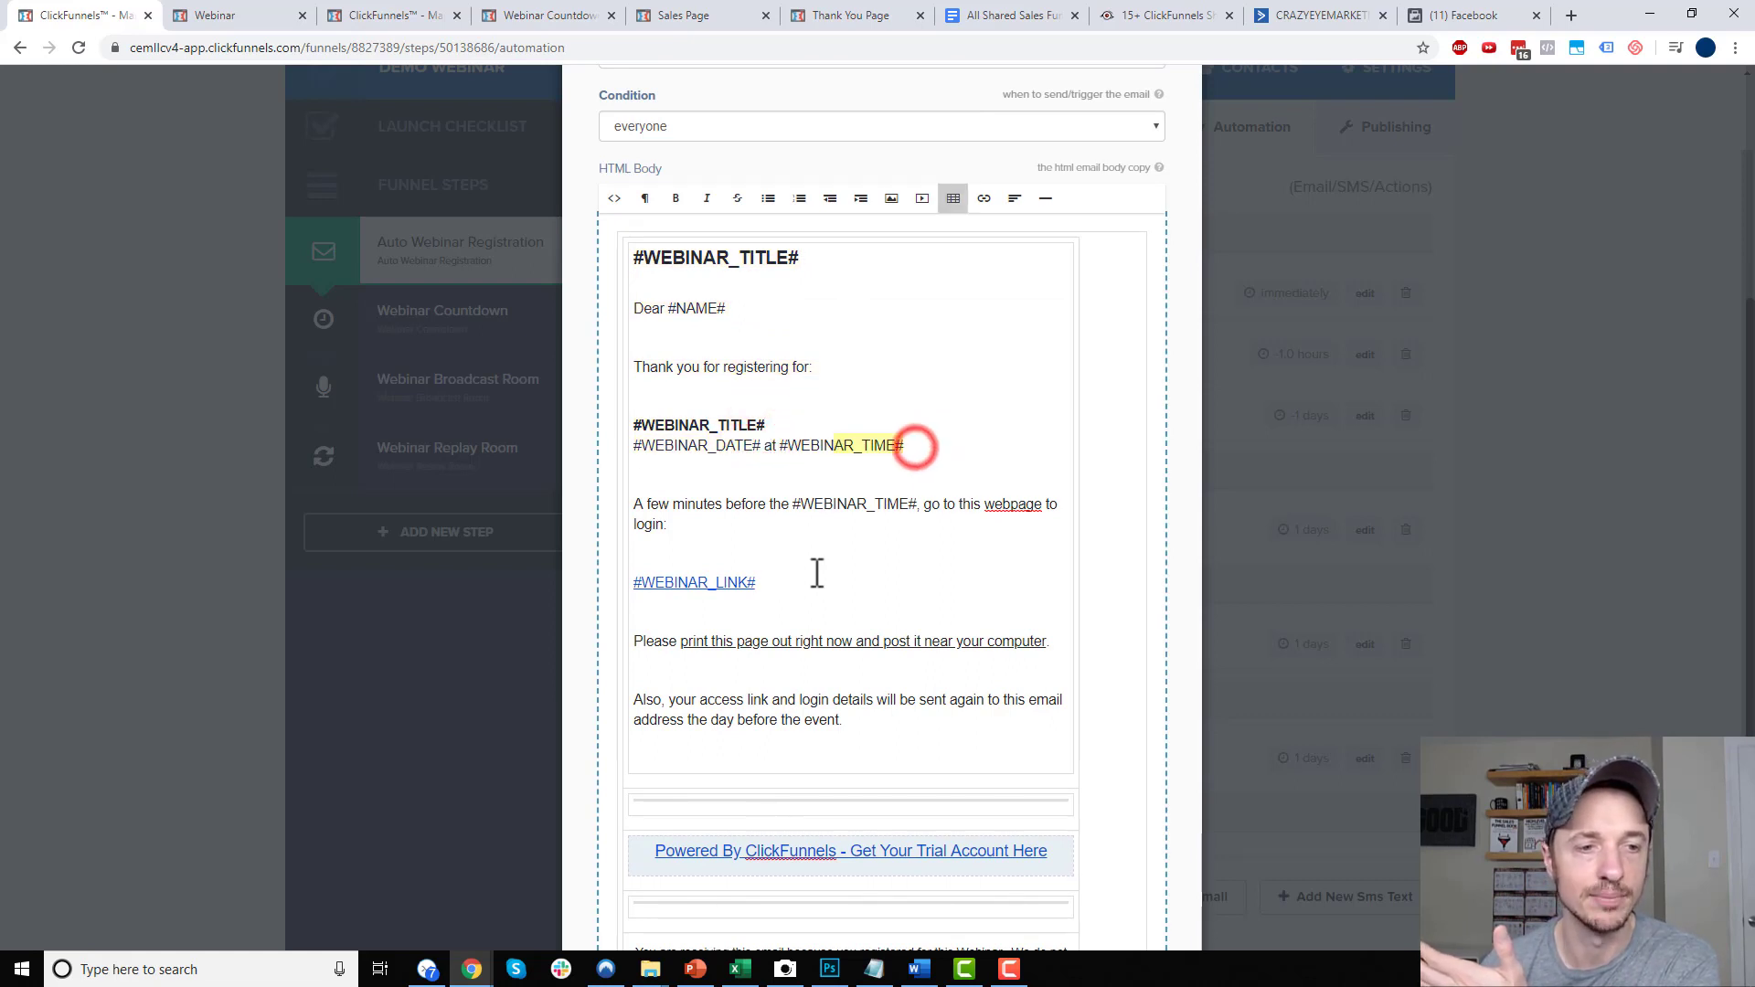
click(688, 582)
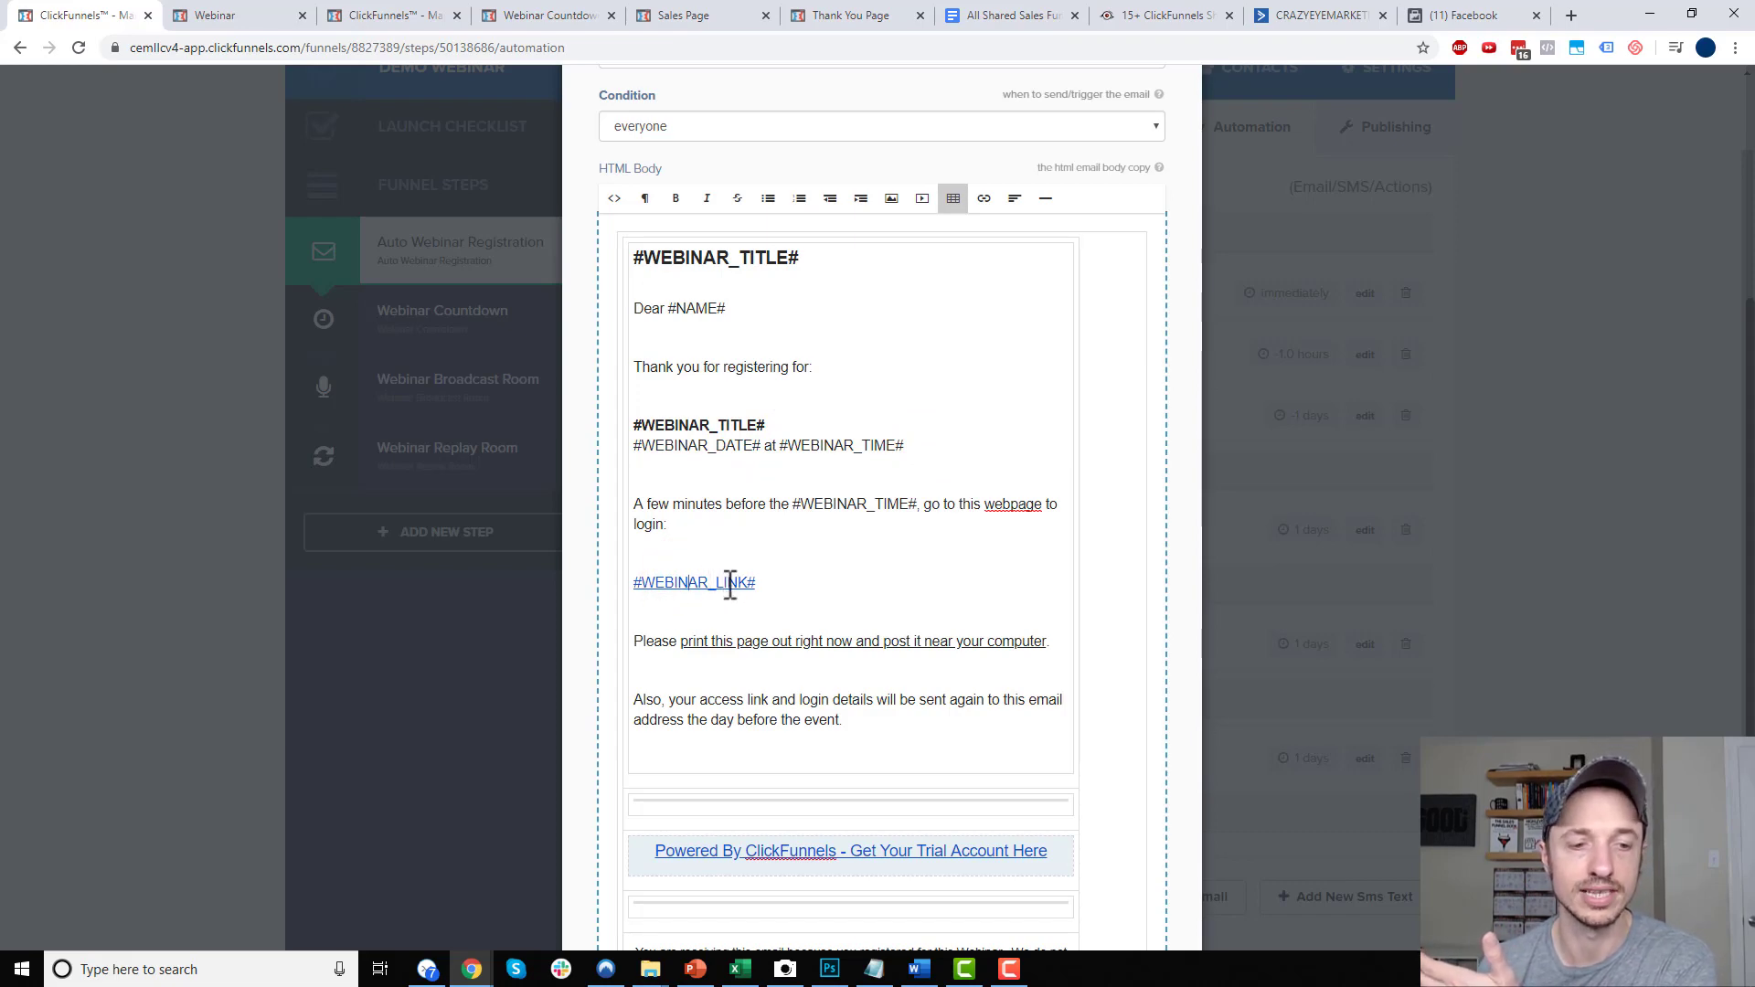
scroll(730, 586, down, 4)
scroll(990, 306, up, 8)
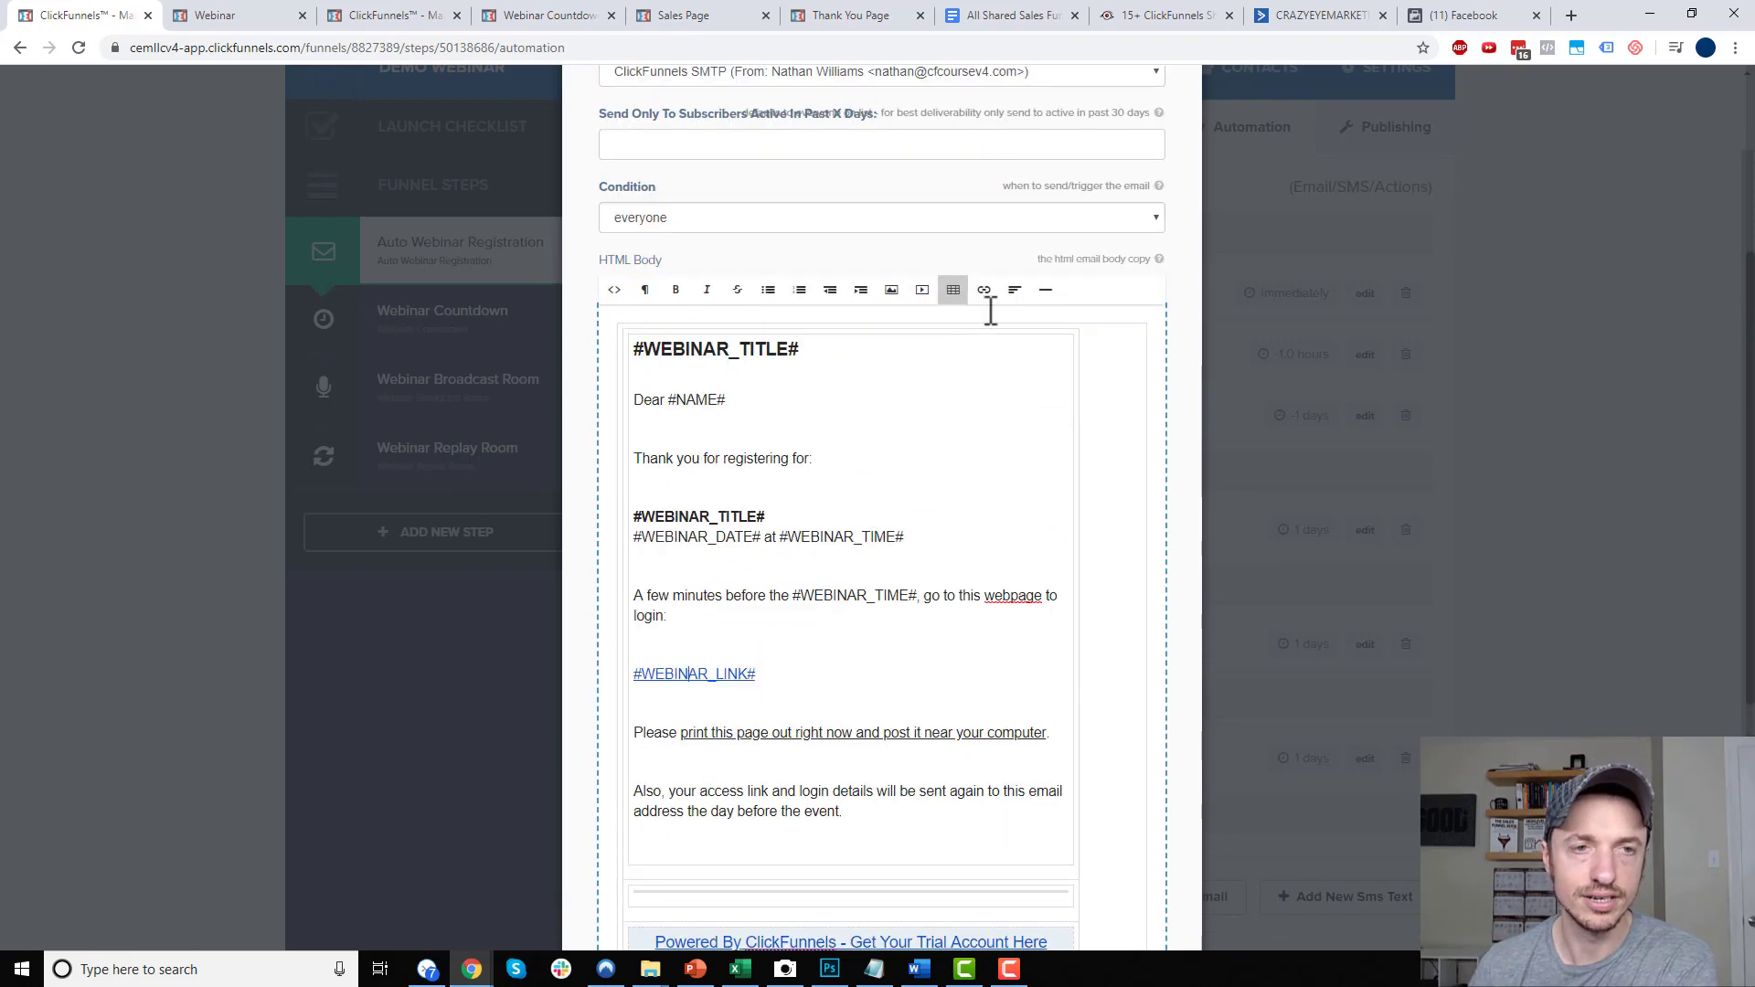
Check the confirmation email's delay options and close the email without changes
click(771, 128)
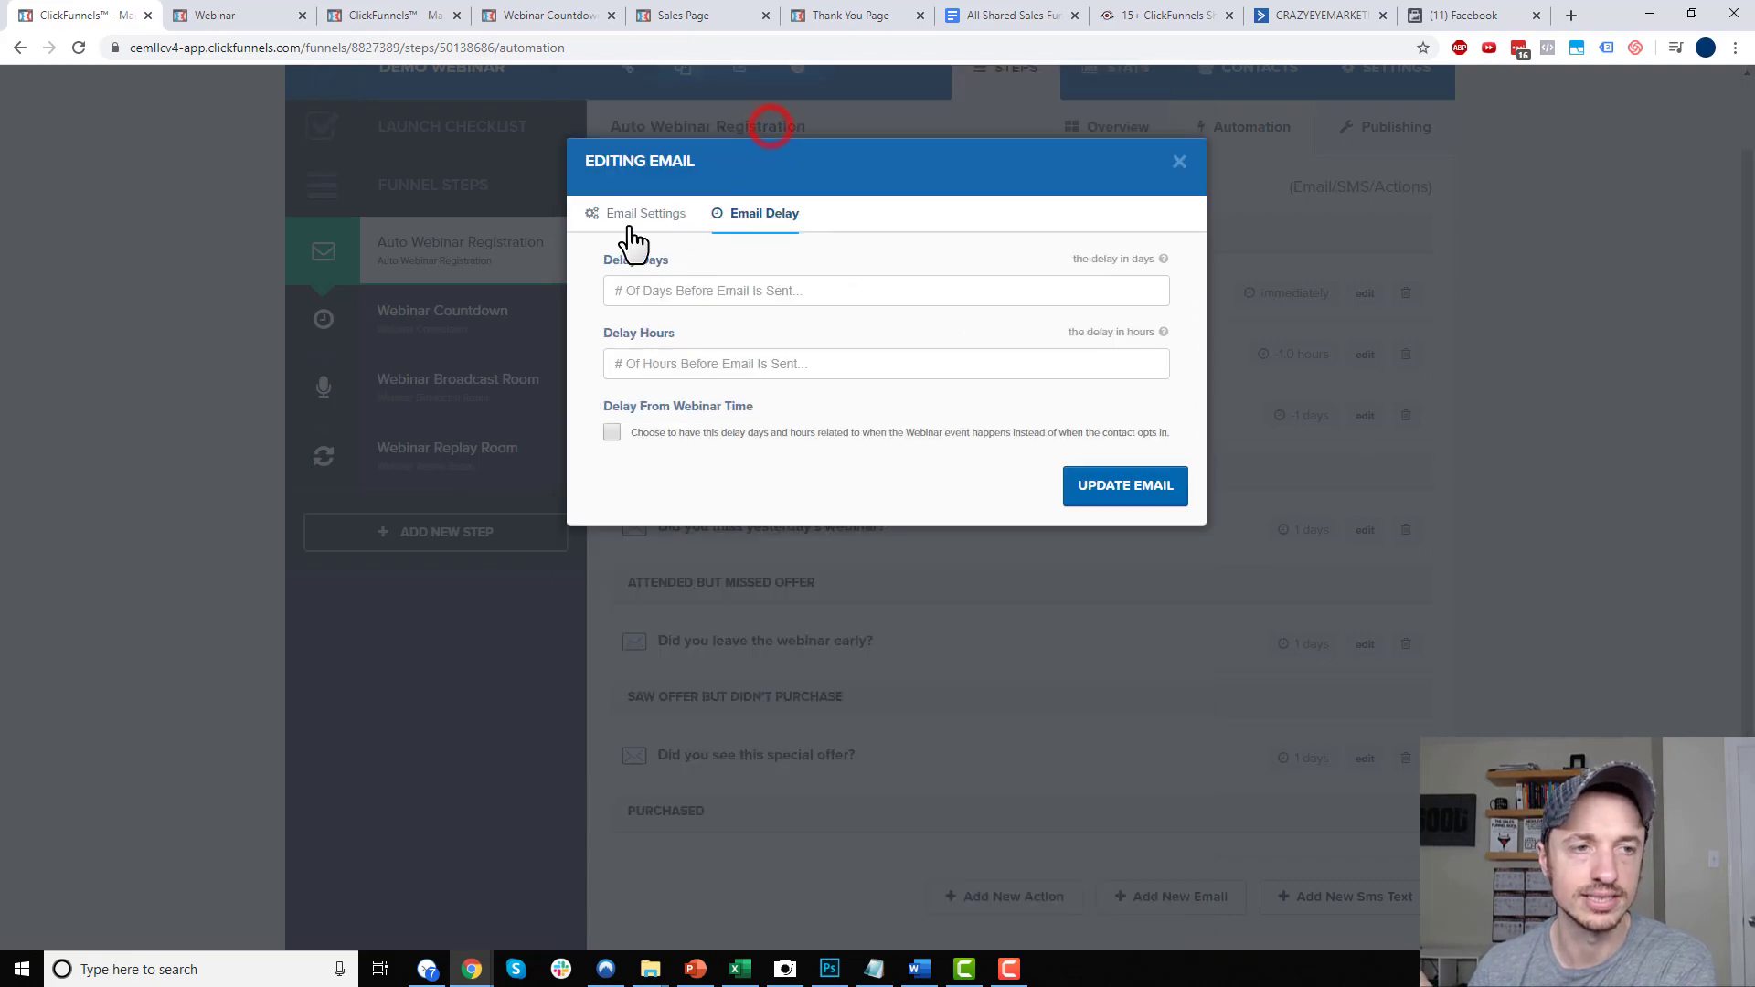
click(629, 216)
click(766, 212)
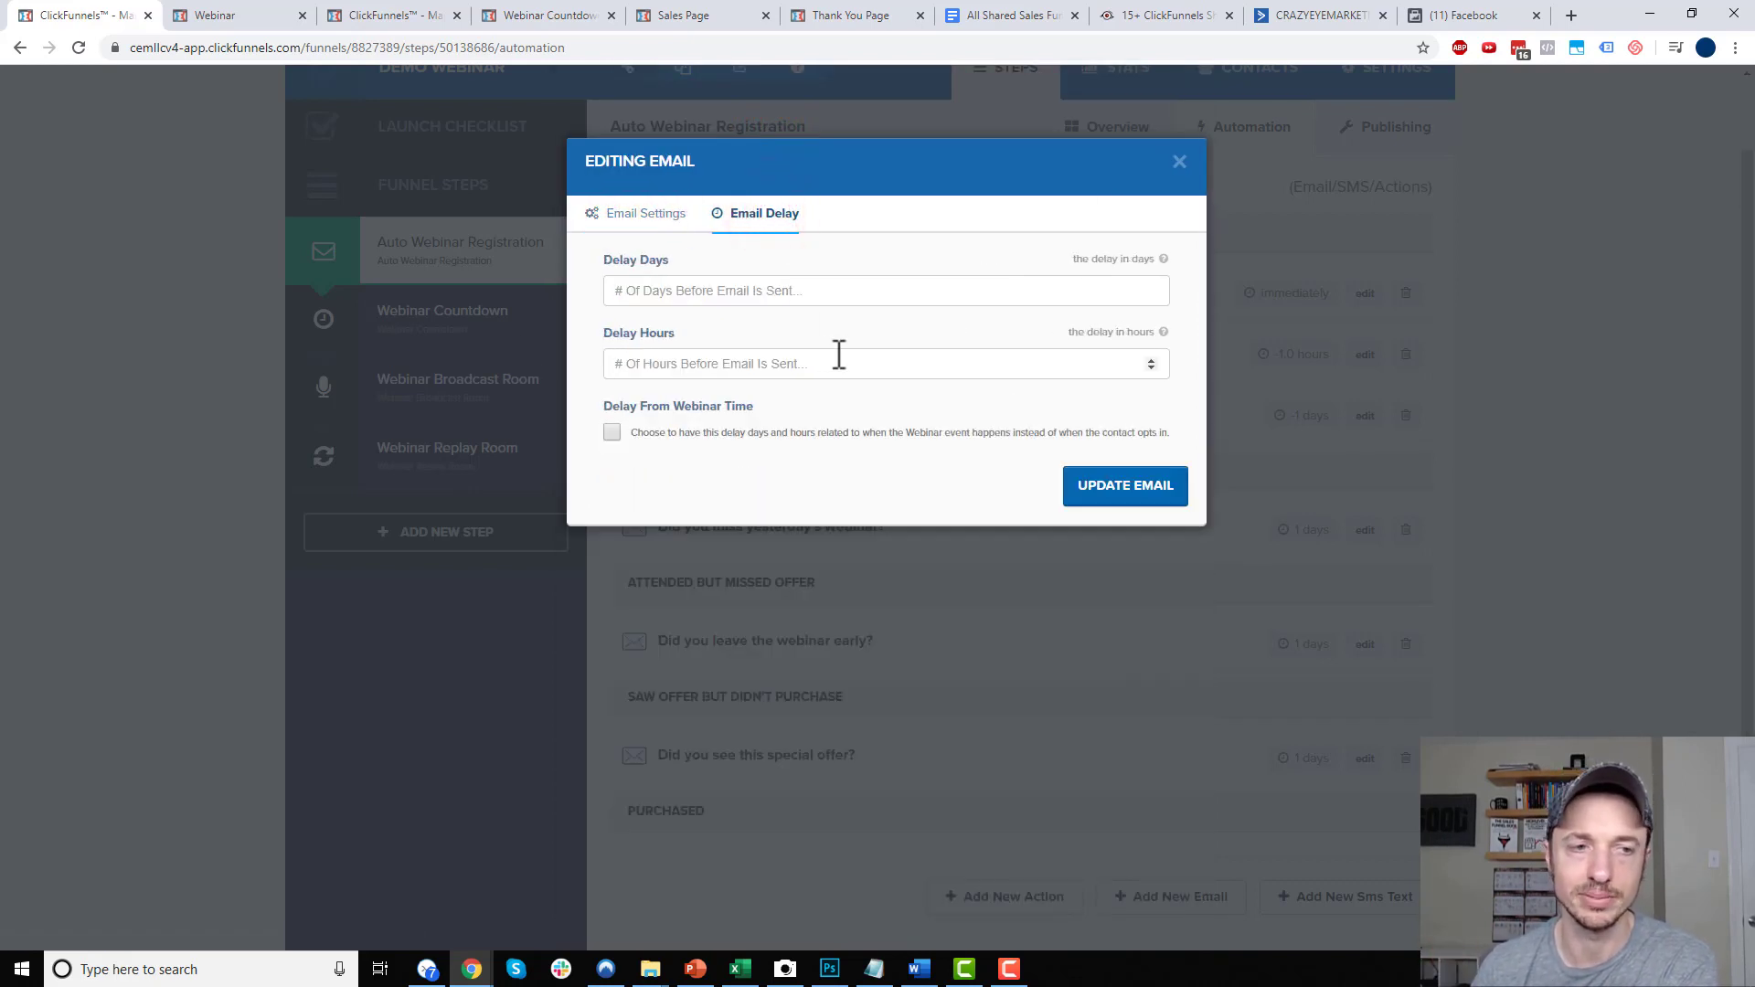
click(1179, 161)
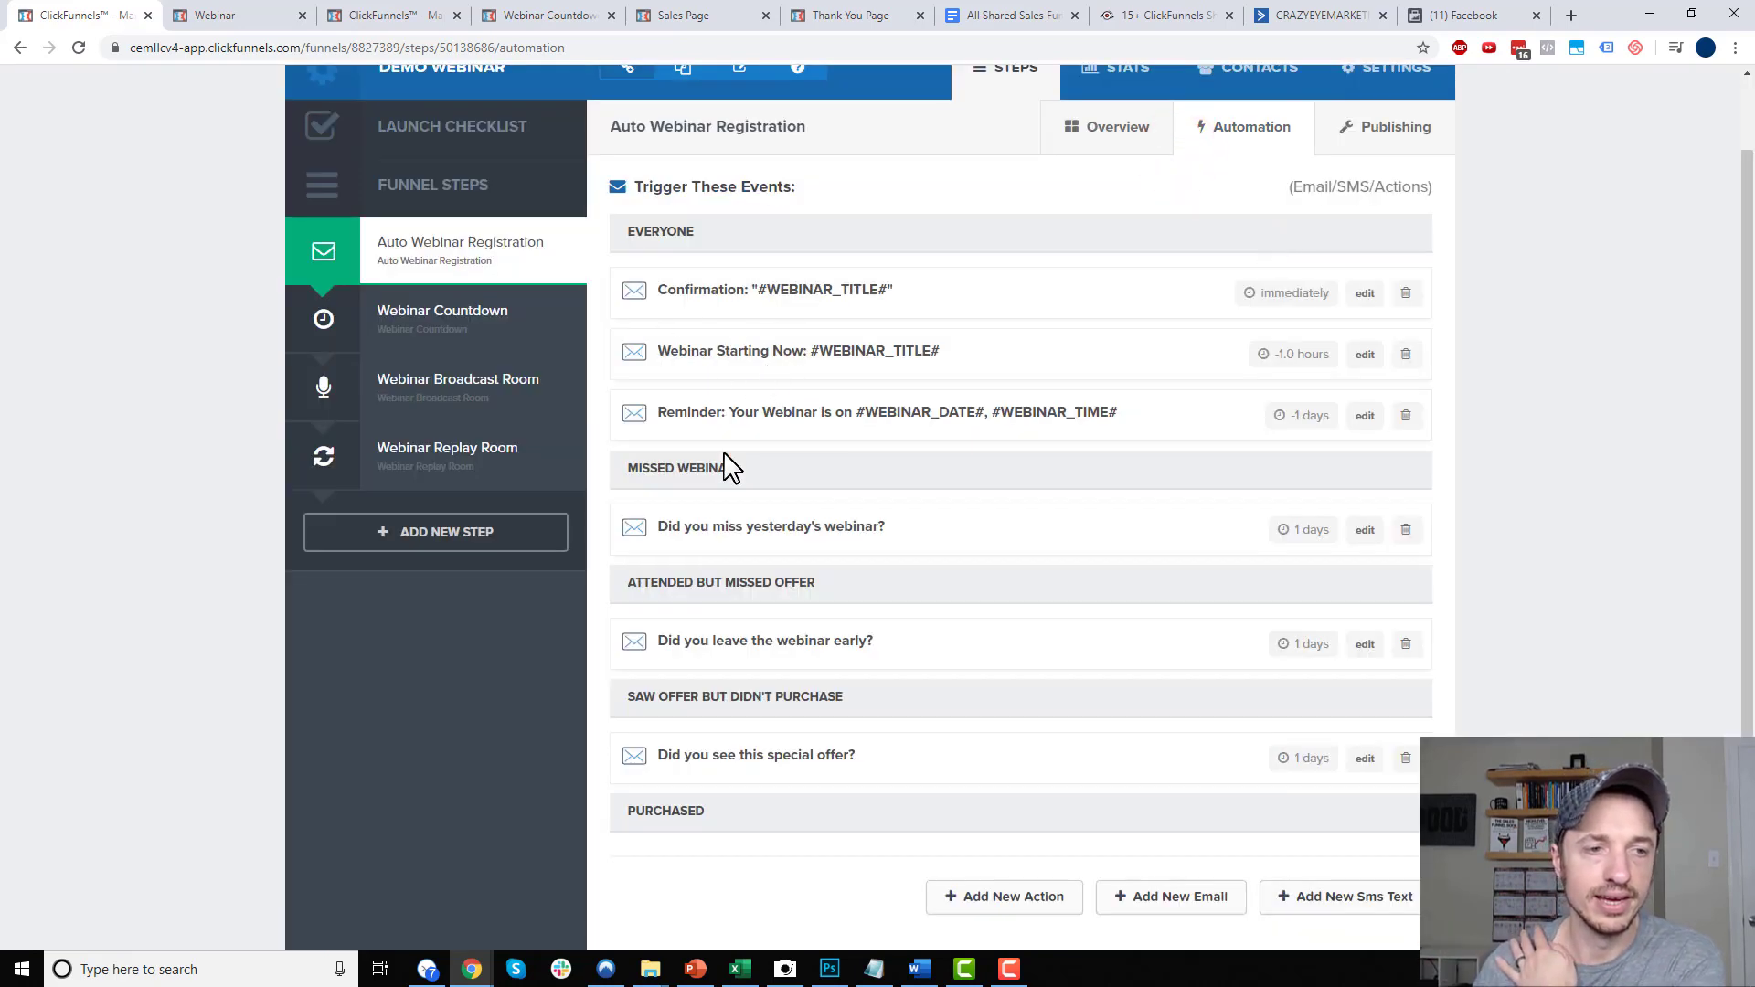
Review the Missed Webinar email "Did you miss yesterday's webinar?" with its replay link placeholder, and close it
scroll(732, 466, down, 2)
drag(638, 327, 727, 327)
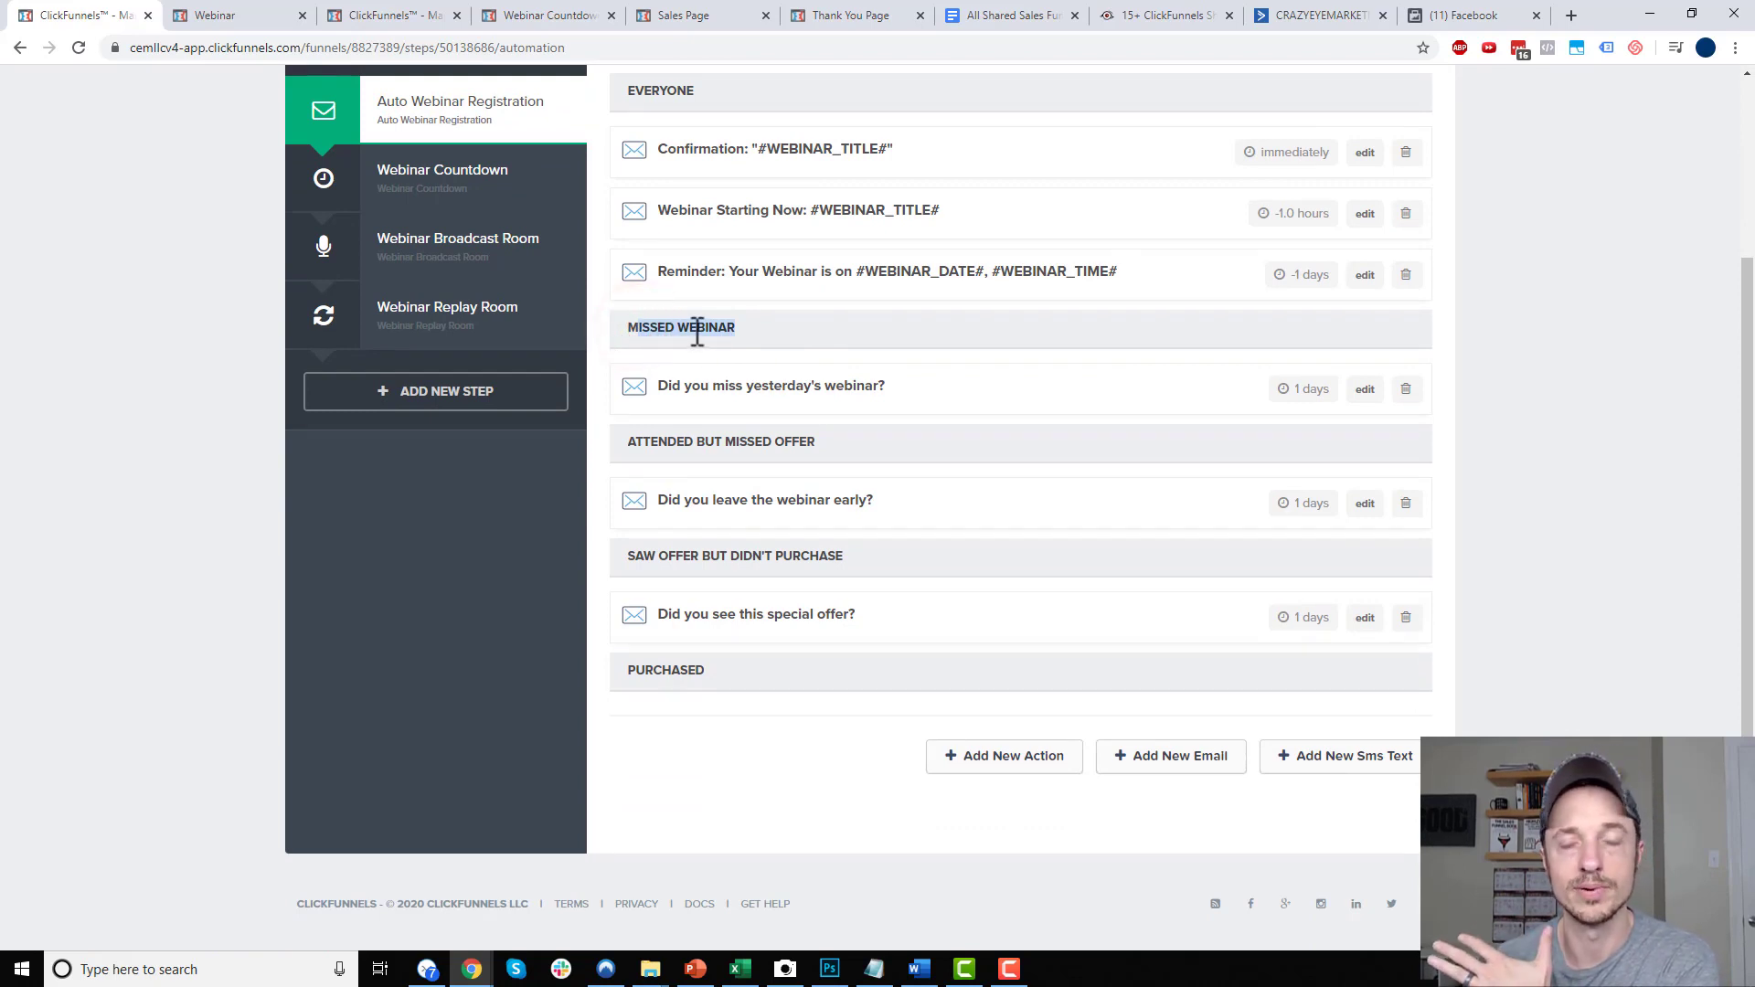
click(1364, 390)
scroll(834, 568, down, 3)
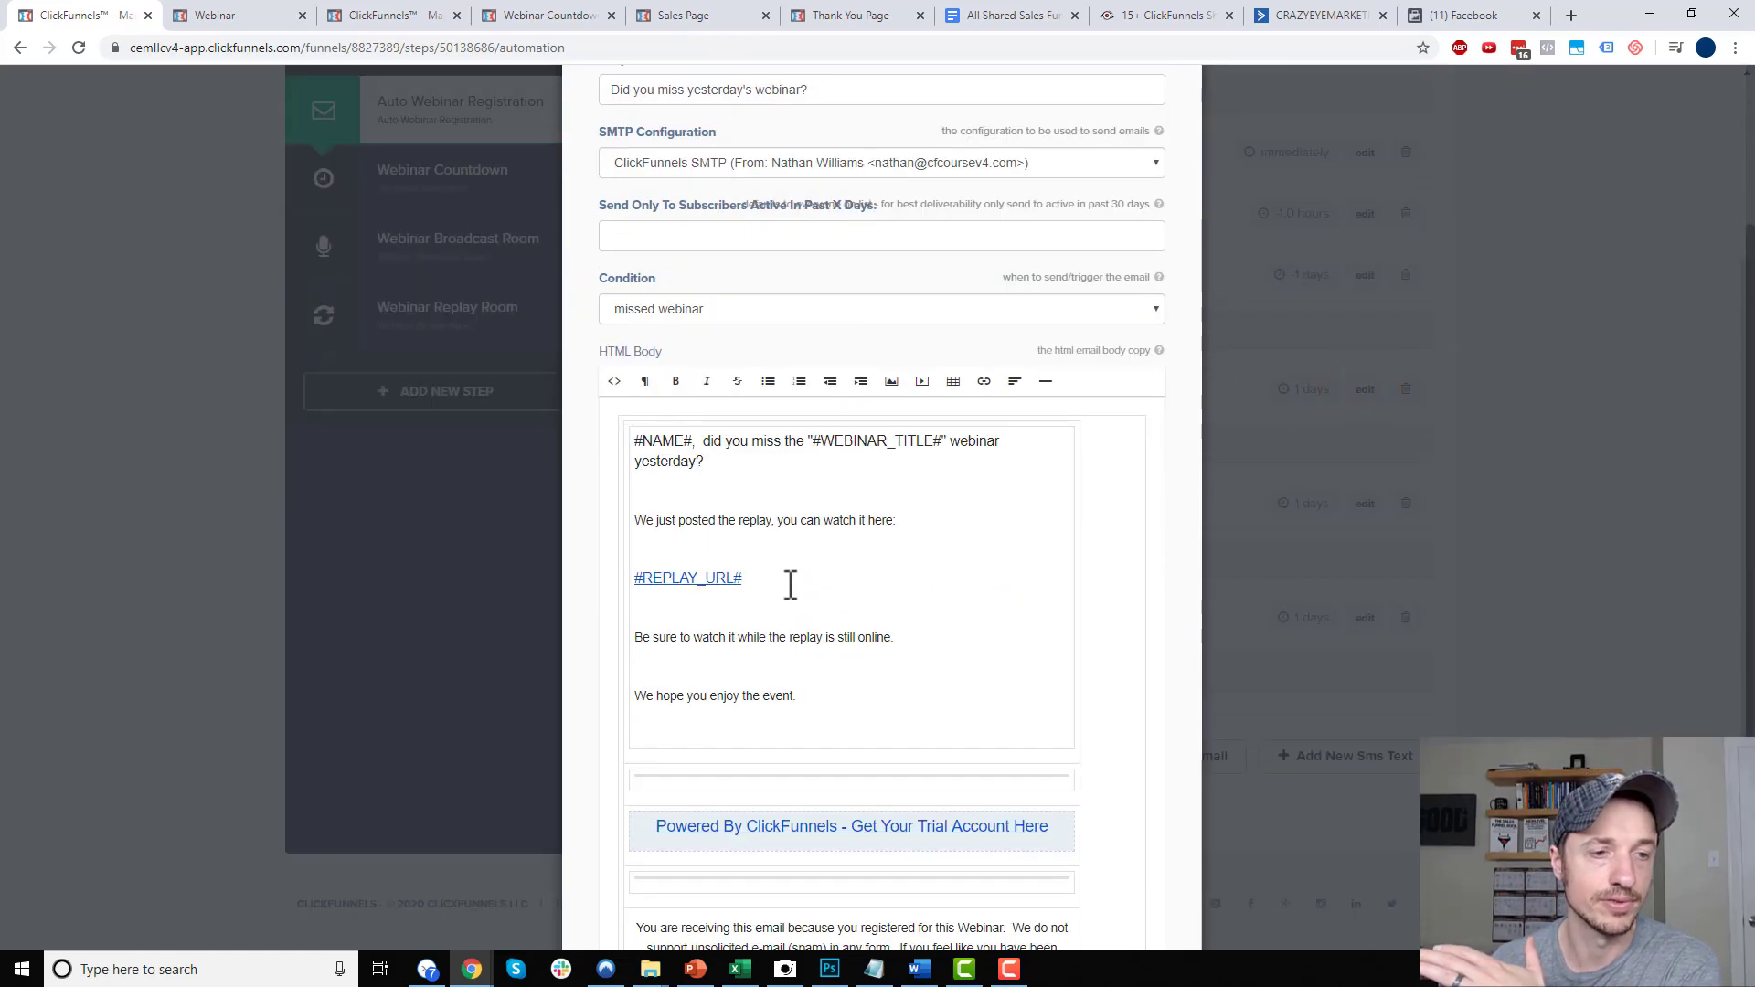
click(785, 583)
click(874, 595)
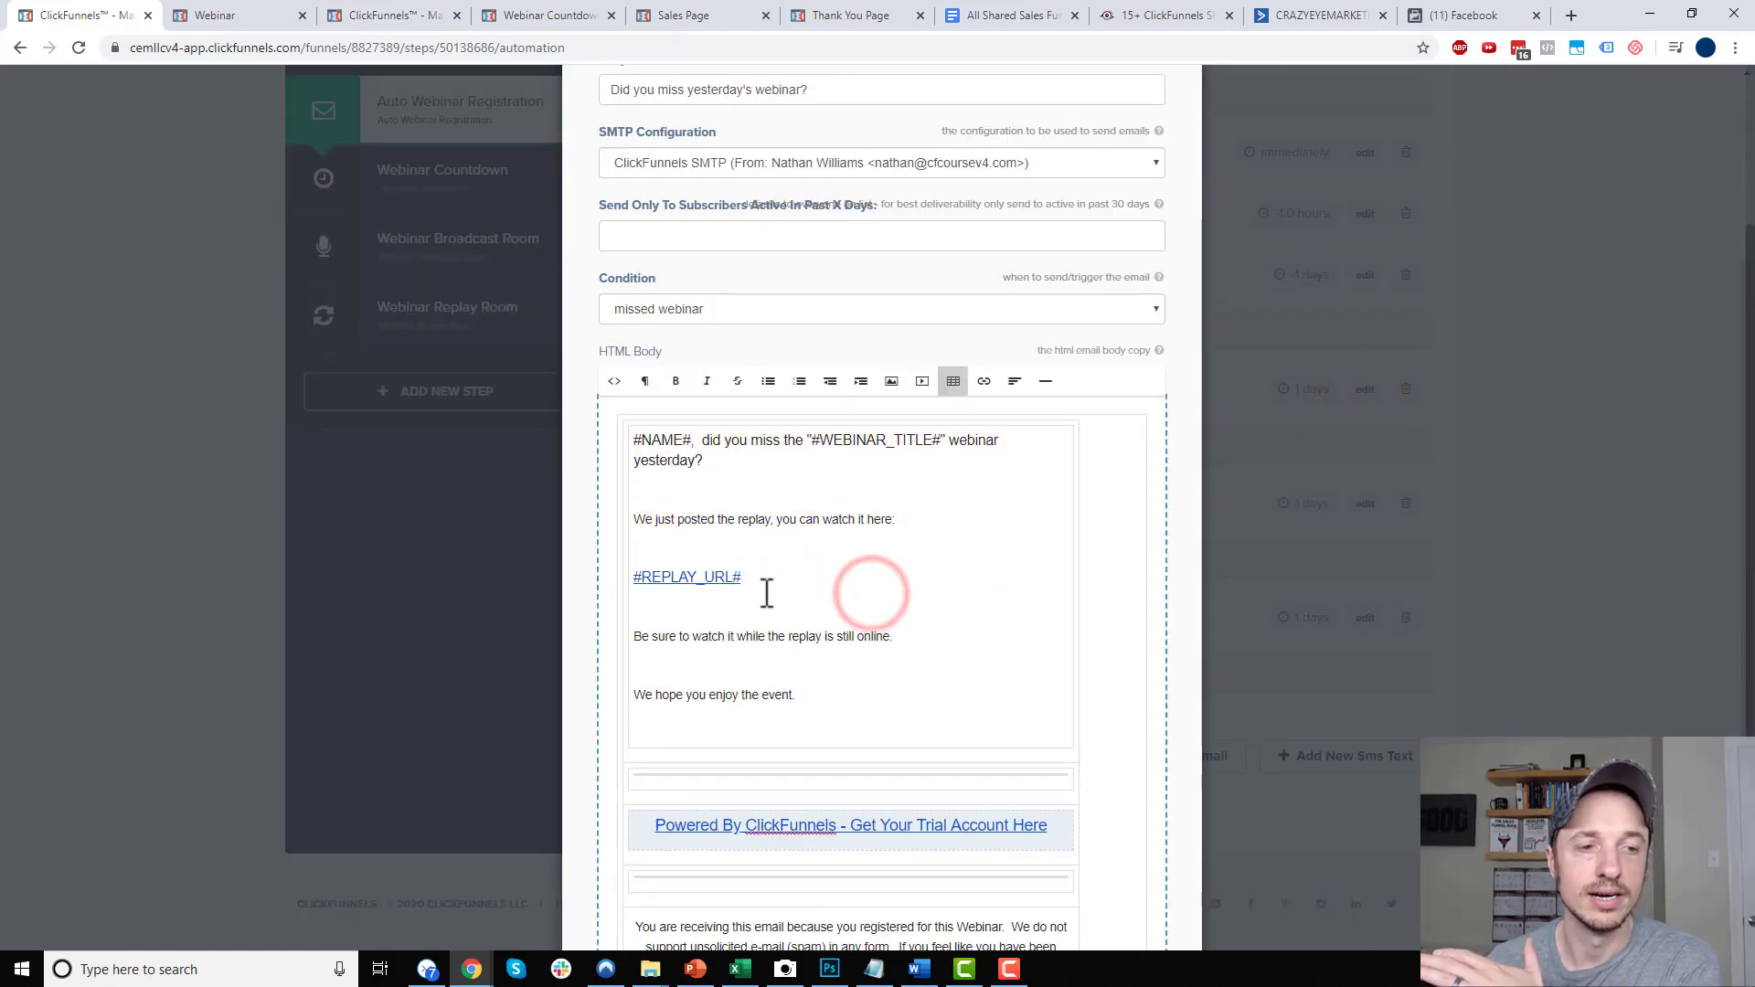
scroll(740, 585, up, 1)
scroll(751, 605, up, 3)
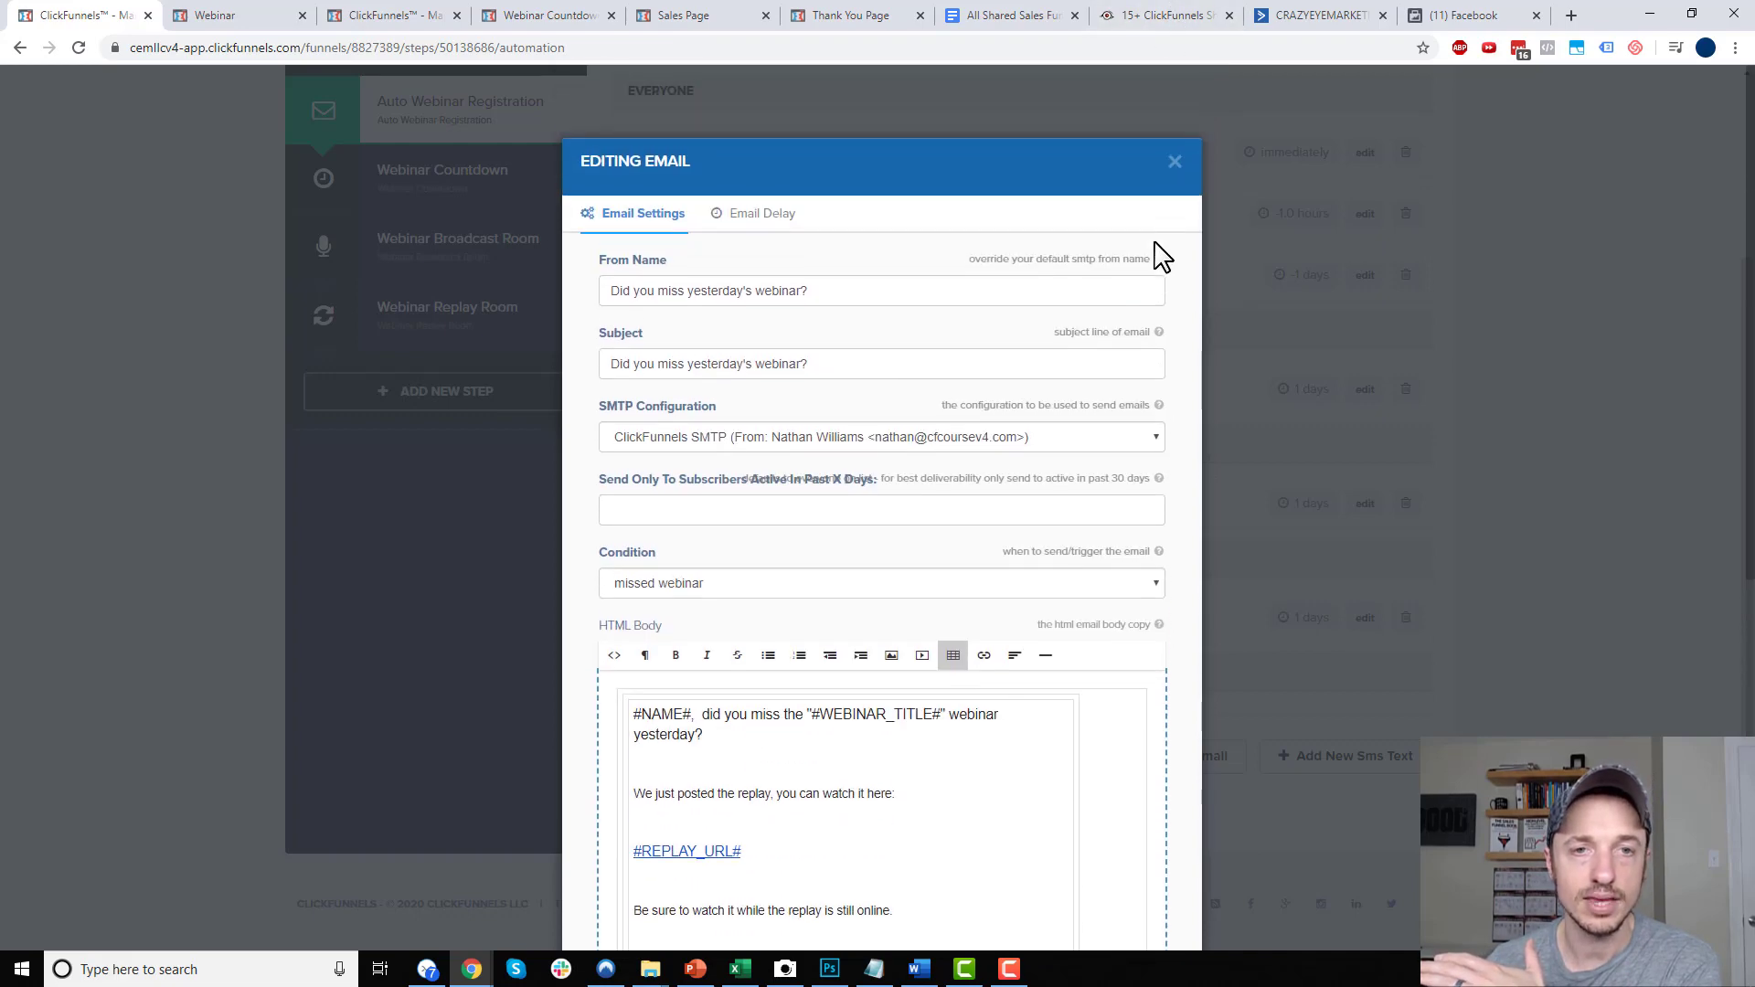
click(1173, 161)
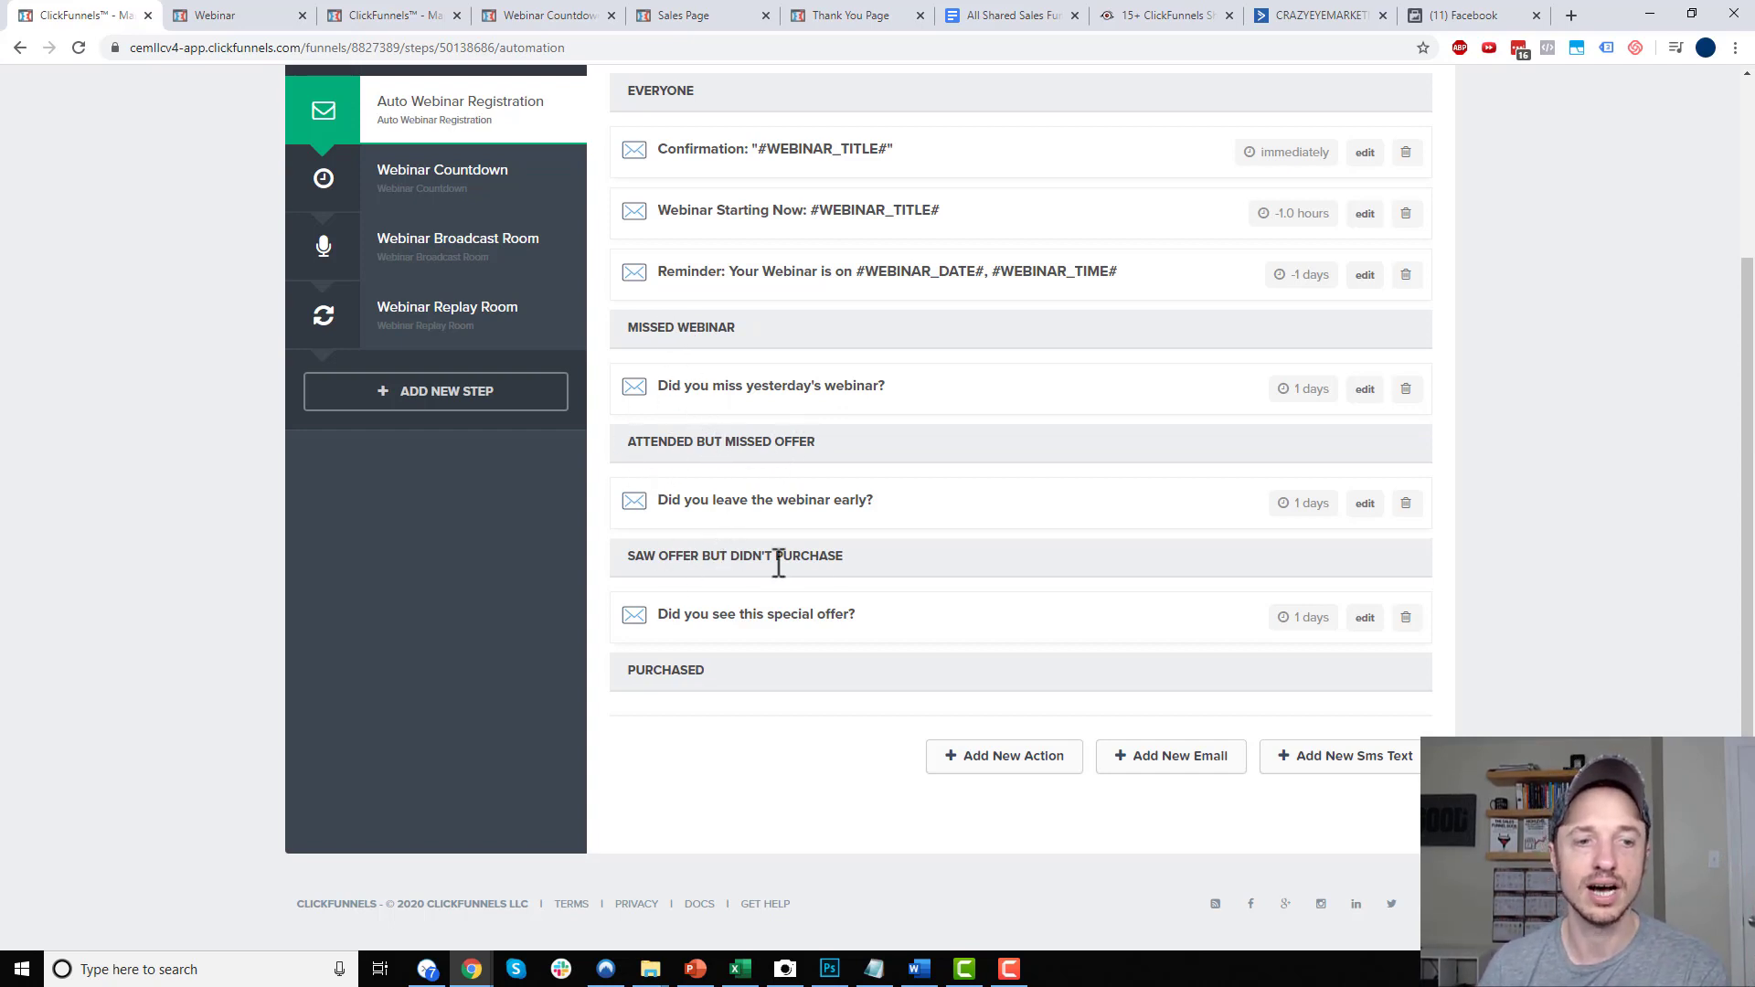
Reload the automation page and look over the Attended But Missed Offer and Saw Offer But Didn't Purchase groups
key(F5)
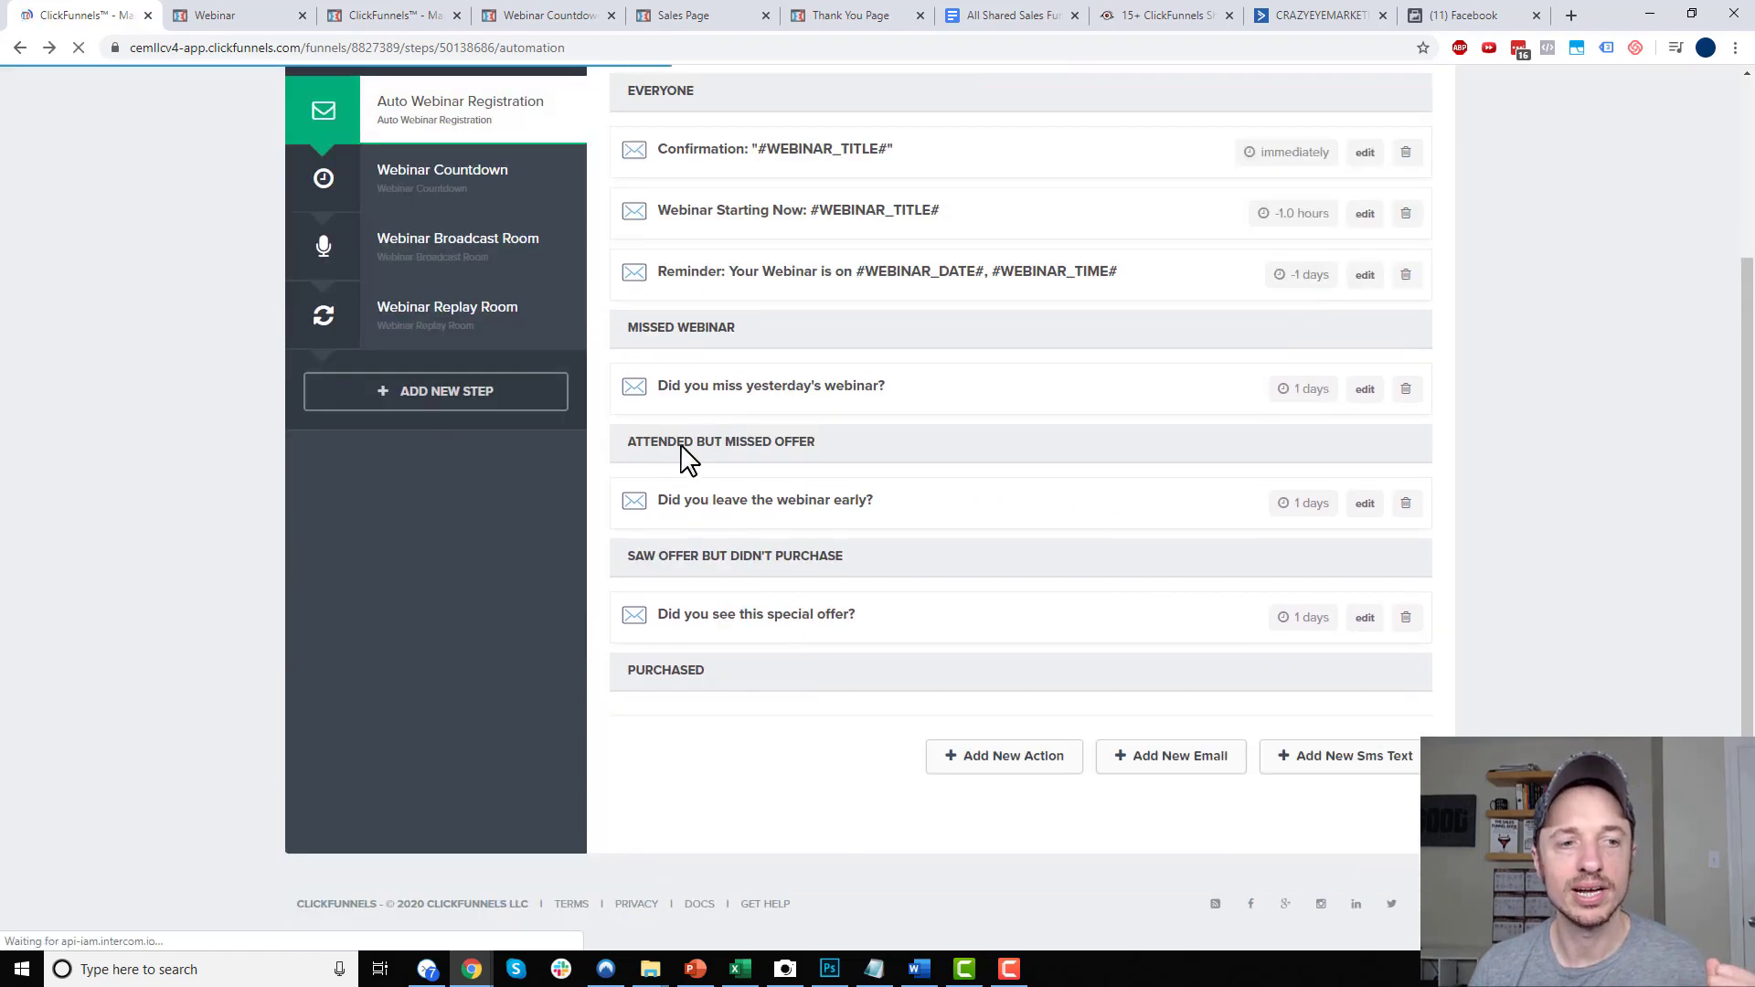
click(774, 445)
click(783, 558)
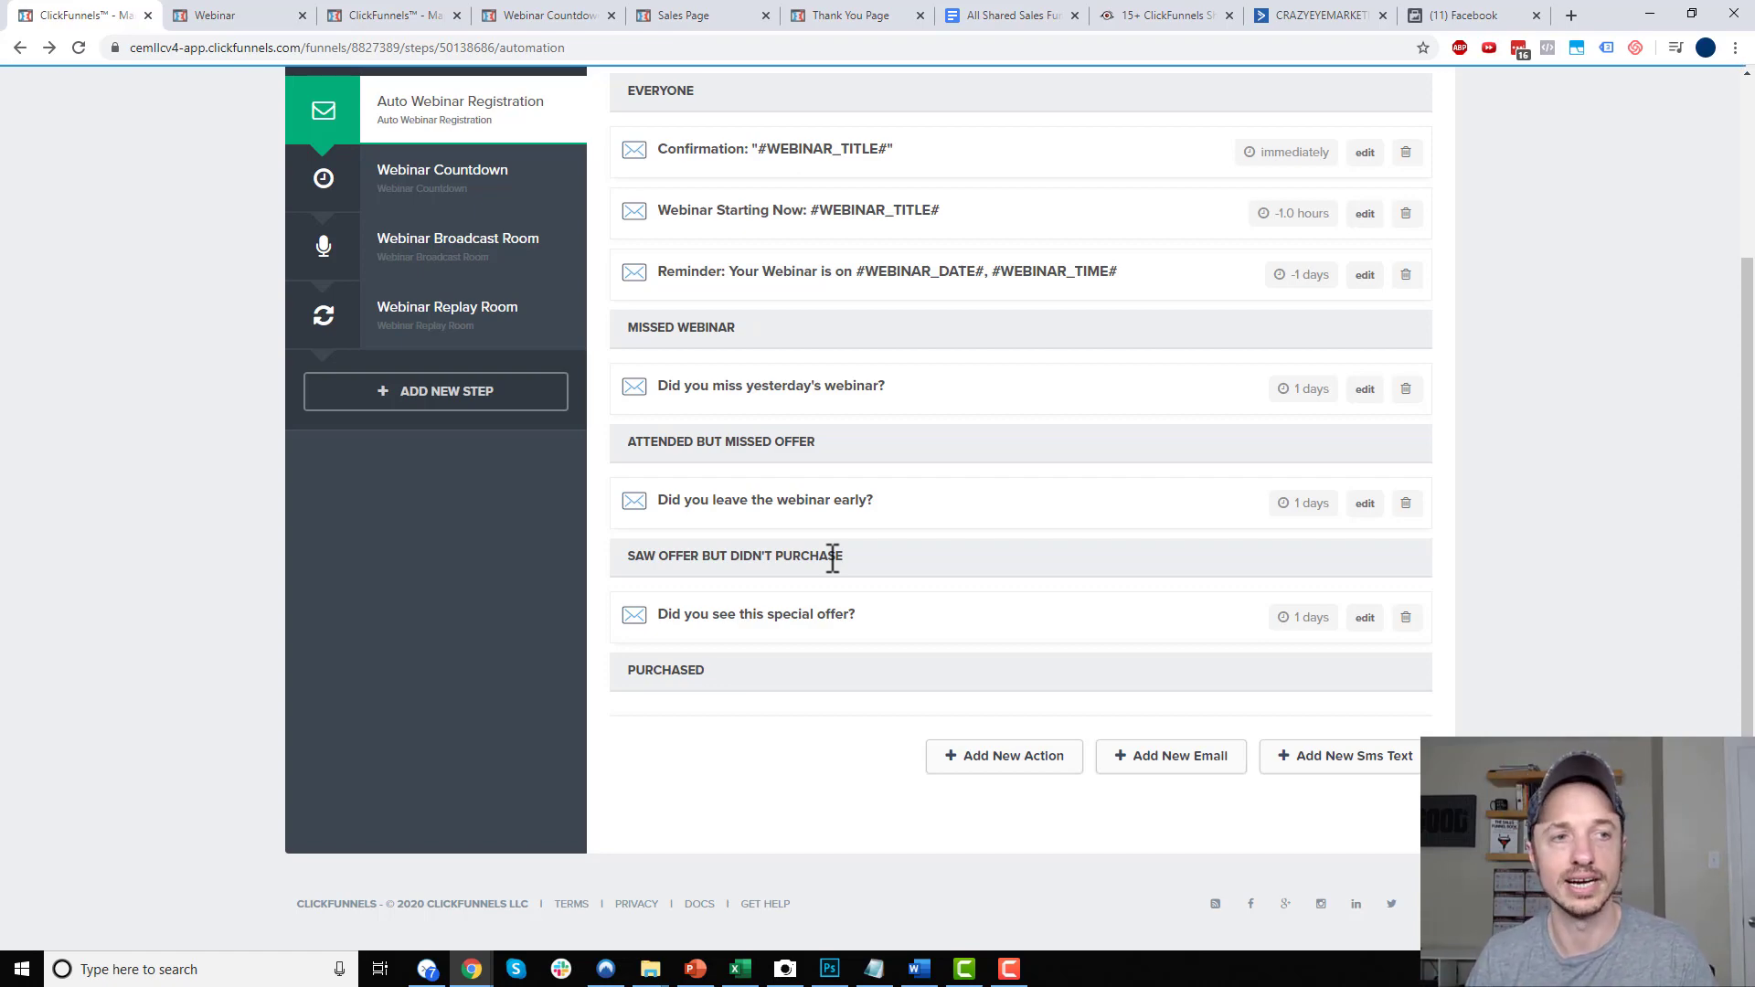
Open the Webinar Broadcast Room page in the editor and bring up the offer timing in its webinar settings
click(478, 264)
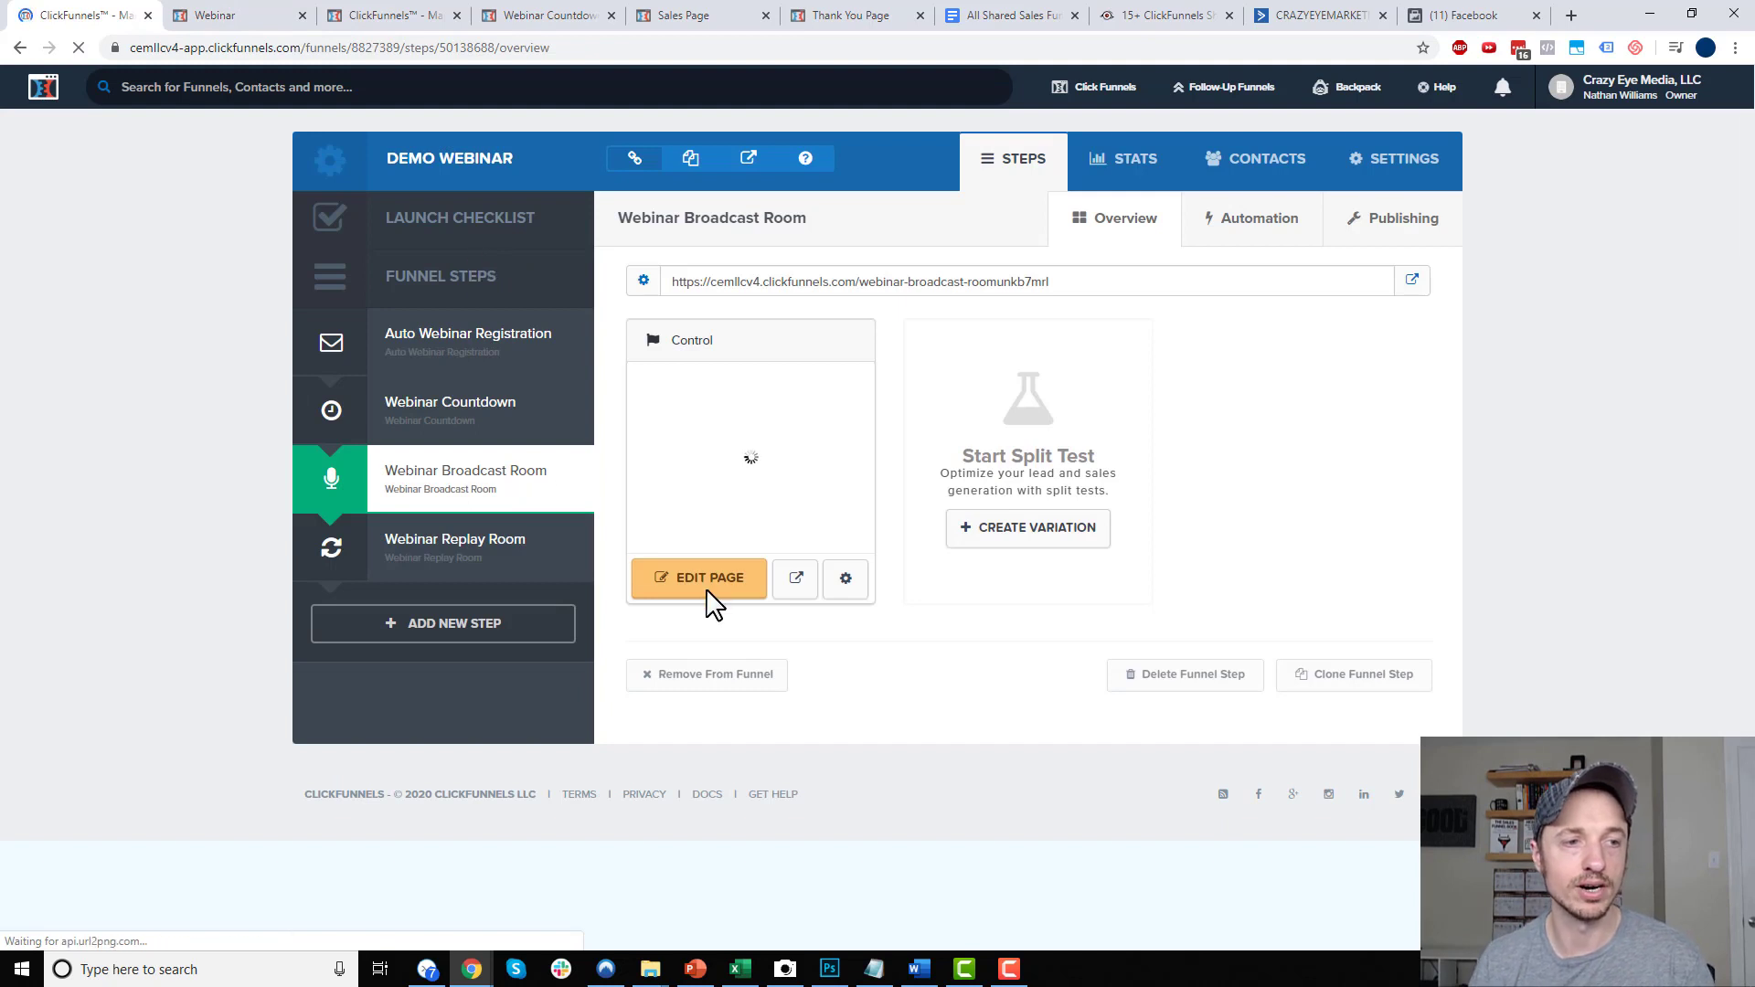
click(711, 592)
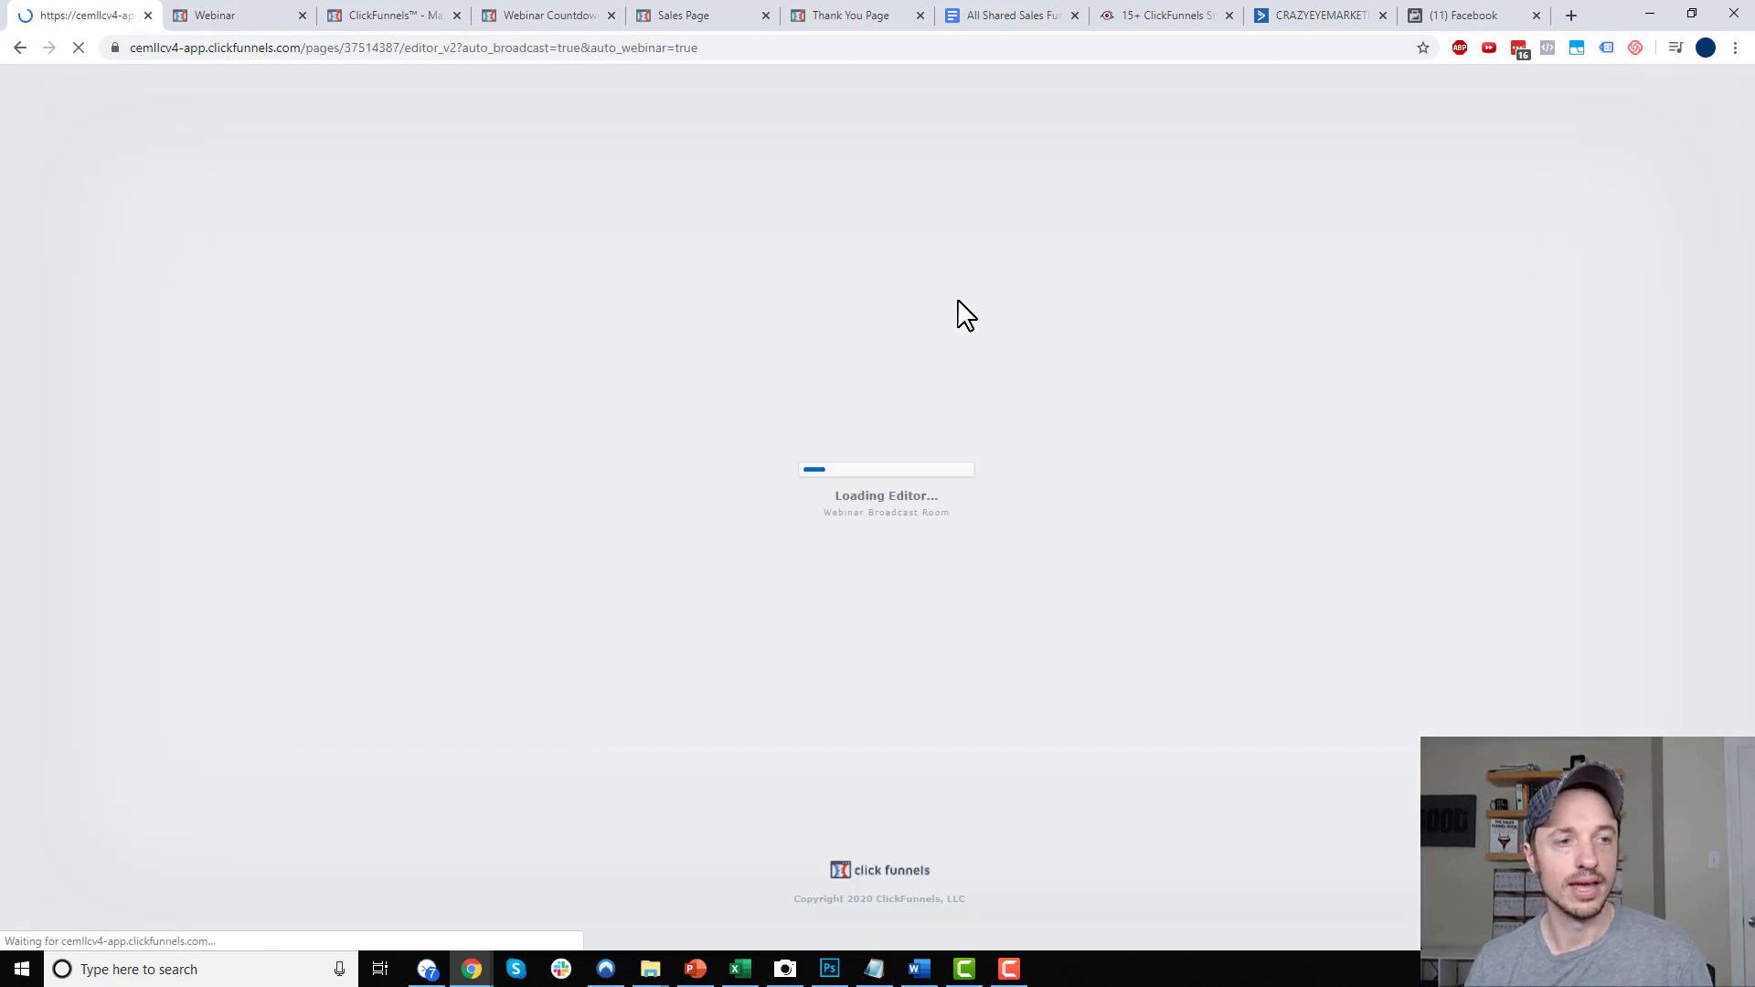
mouse_move(294, 108)
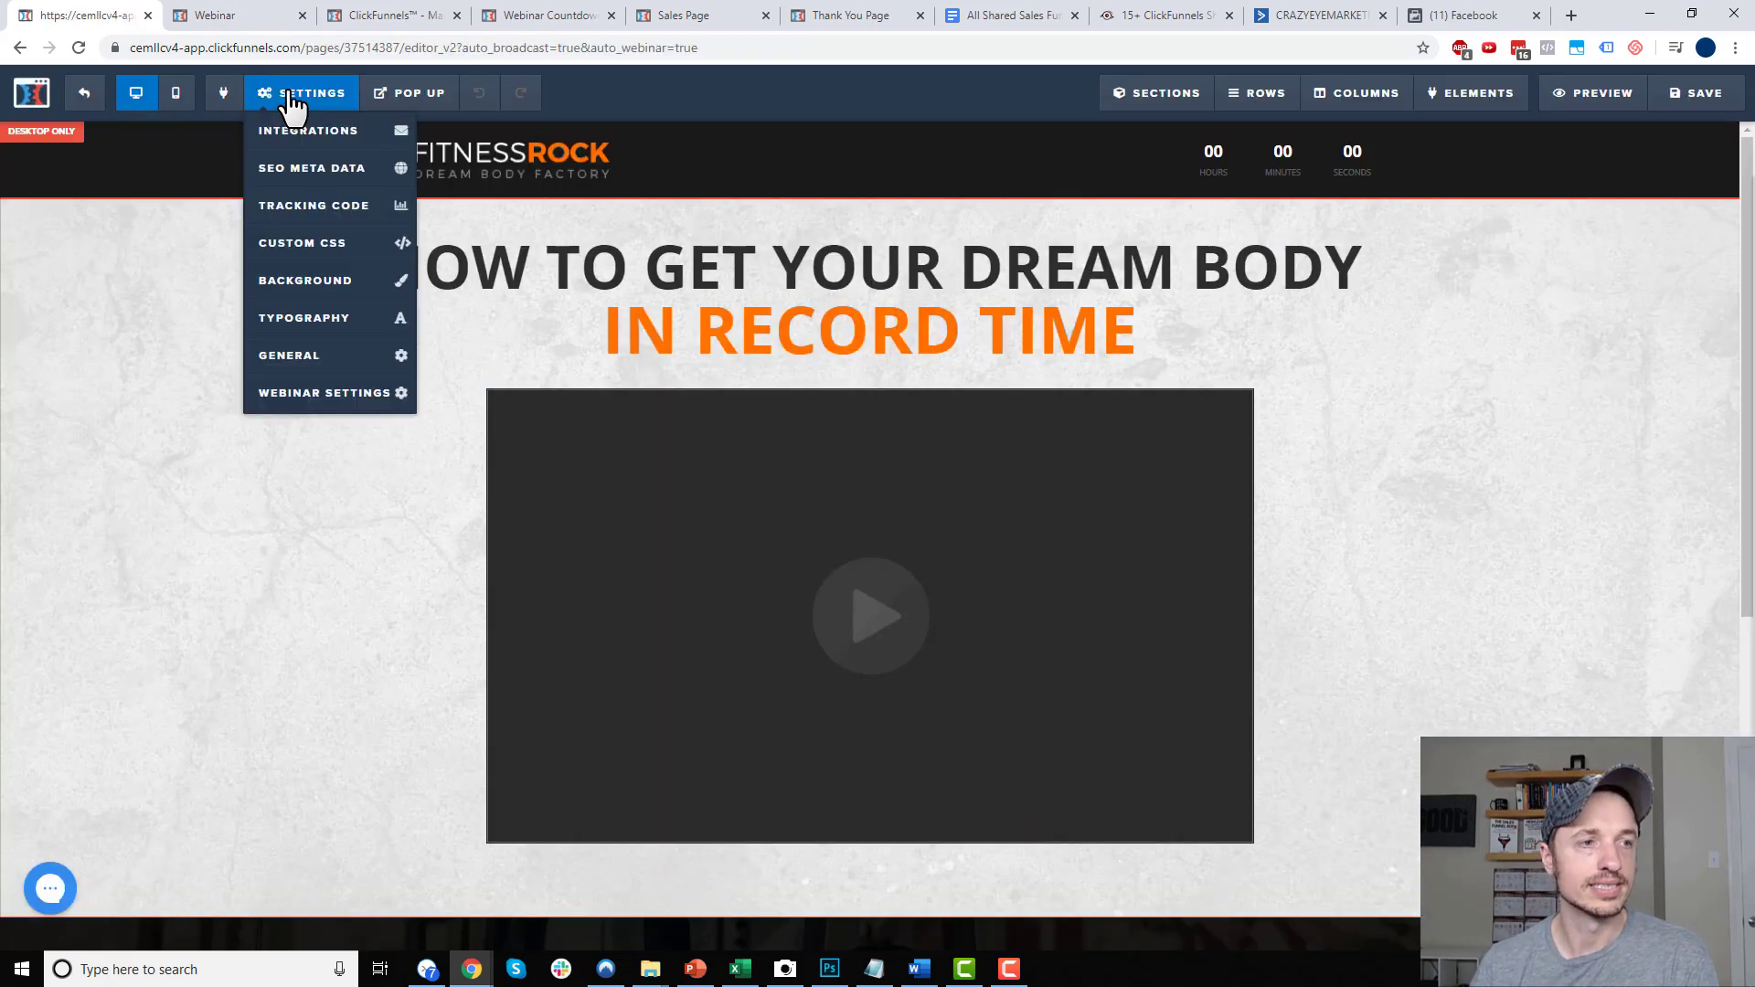
click(340, 393)
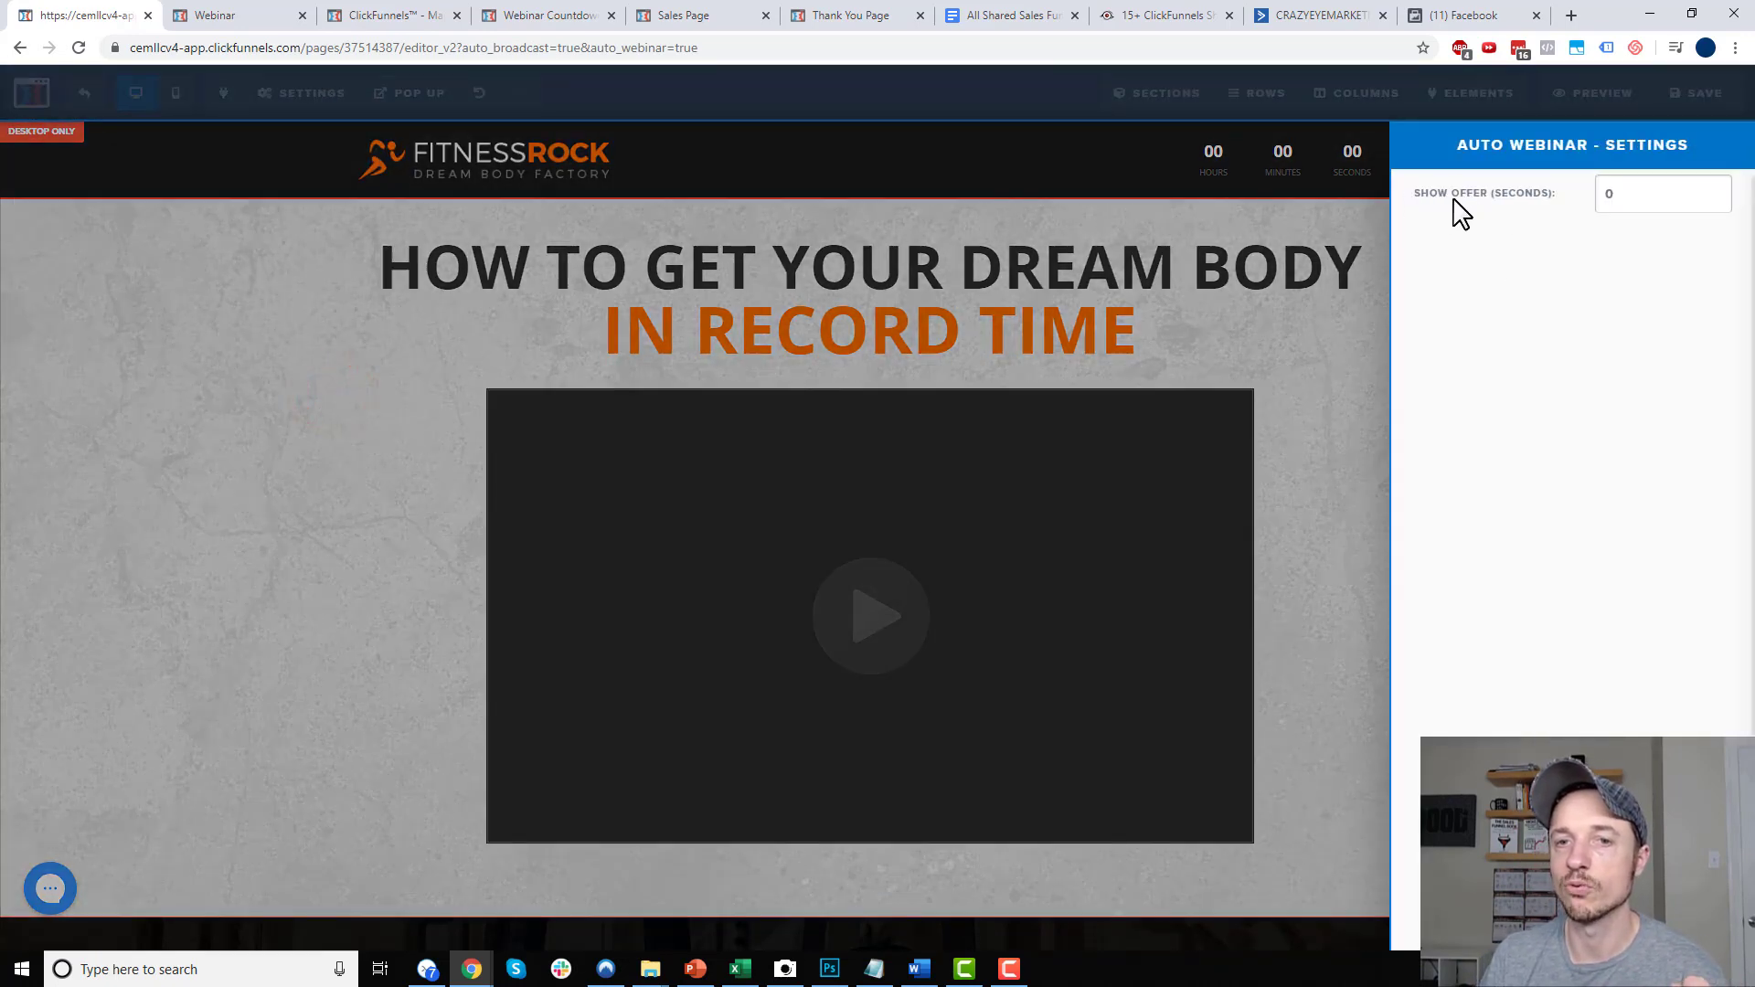
click(1647, 199)
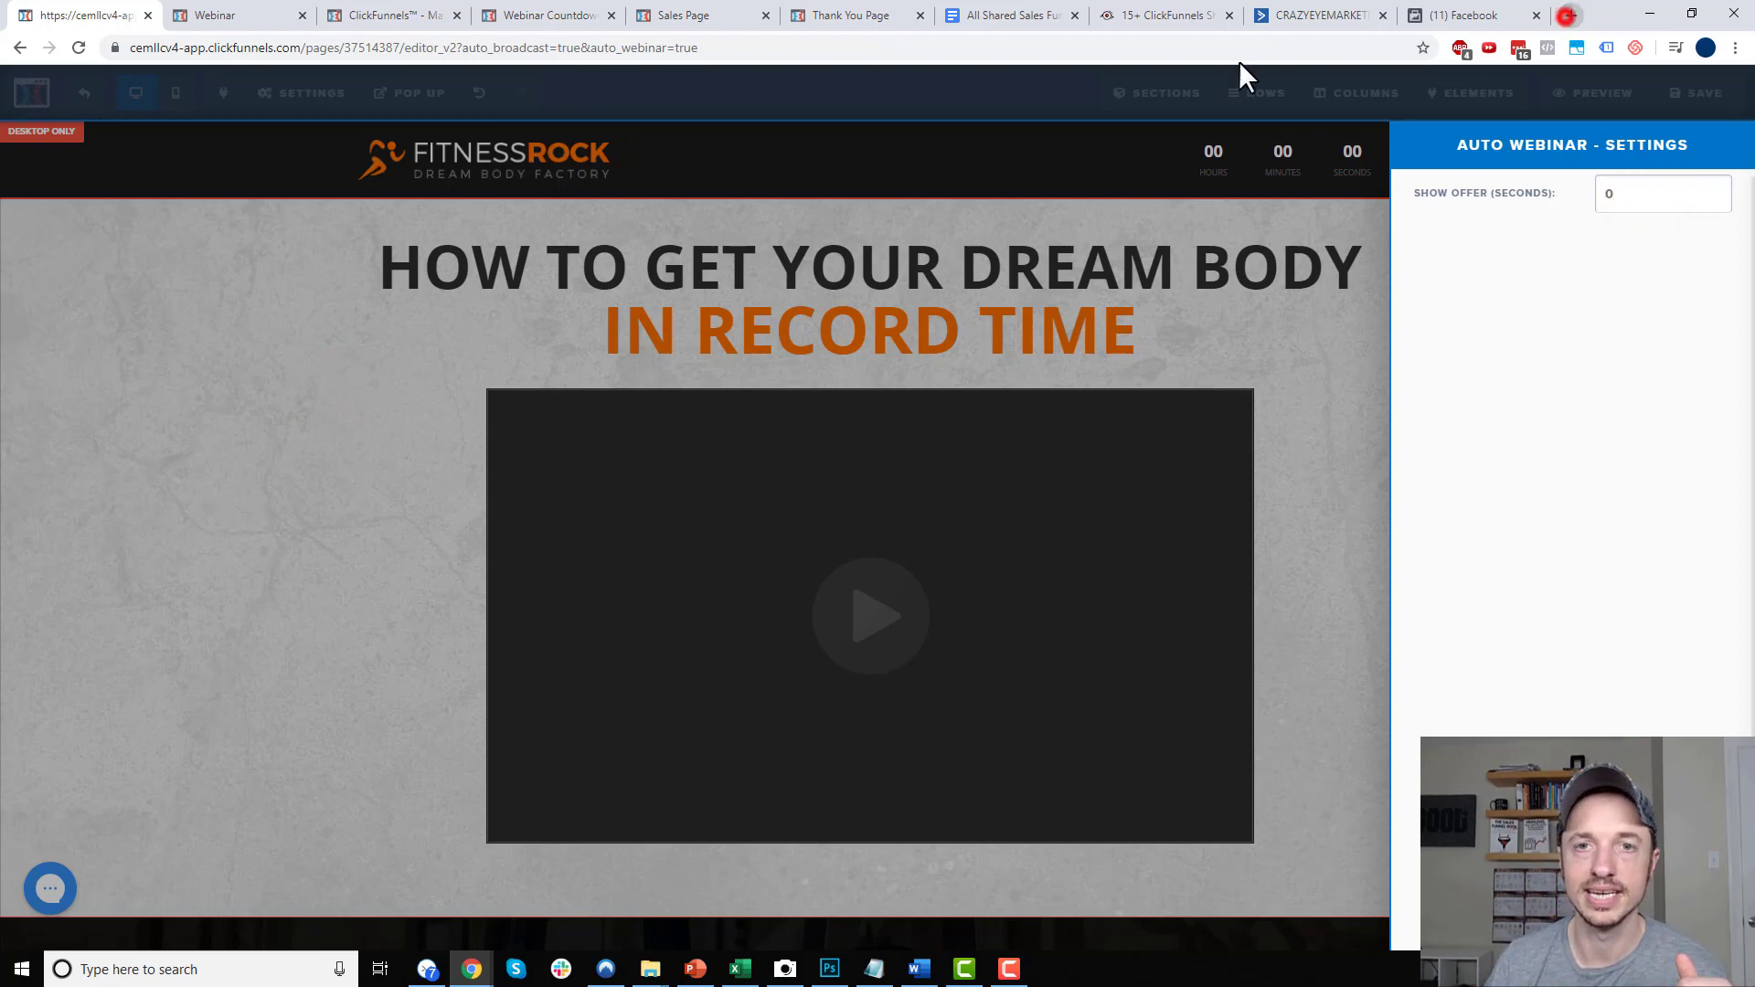
Calculate 40*60 with a Google search in a new browser tab
click(1566, 15)
click(1253, 39)
text(40*)
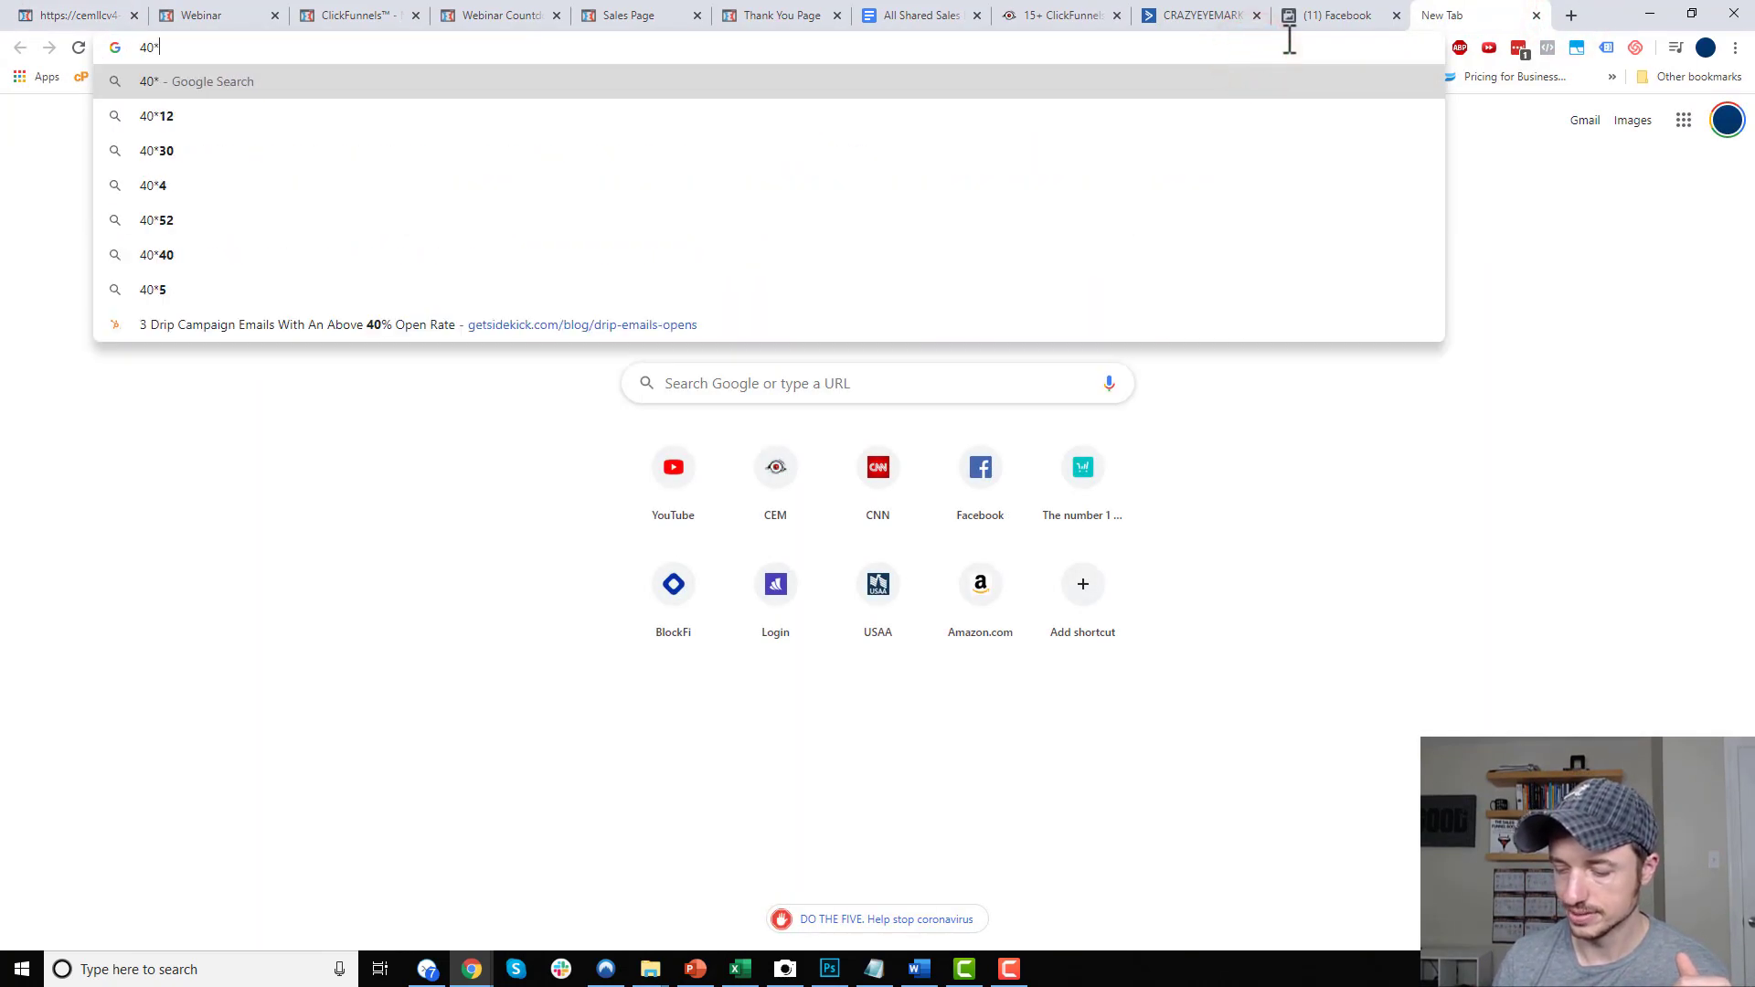
text(60)
key(Return)
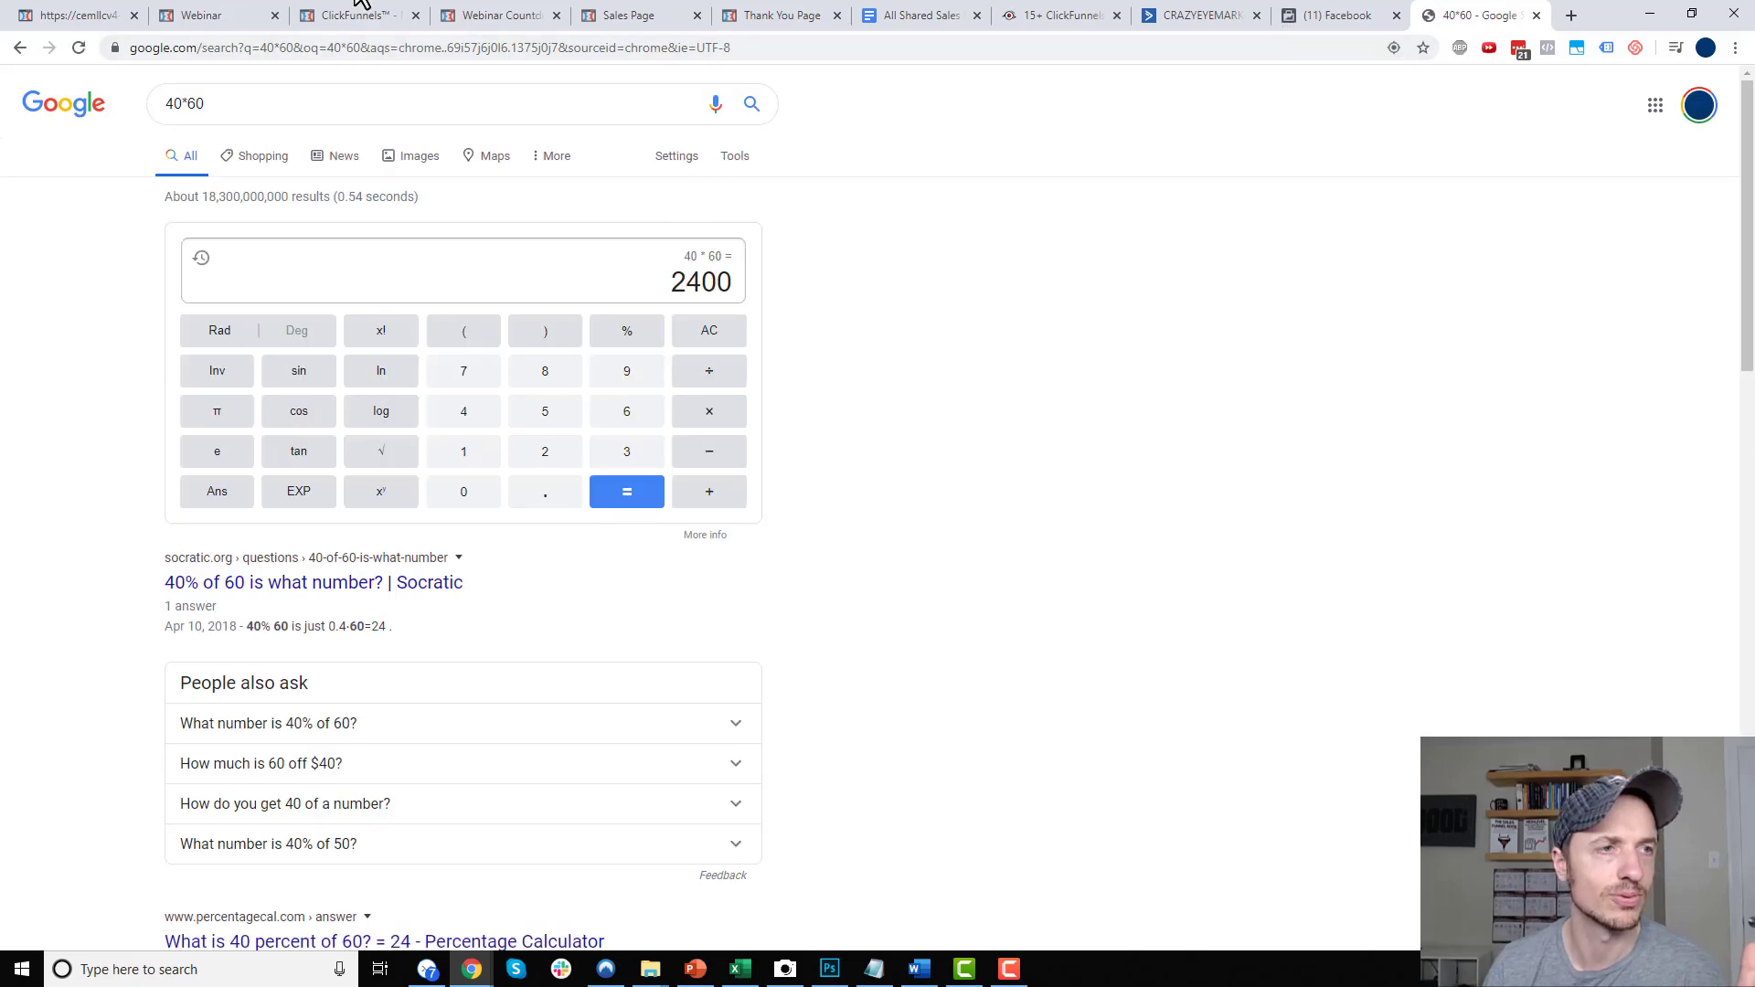
Return to the Webinar Broadcast Room editor, set Show Offer to 2400 seconds and close the webinar settings
click(187, 14)
click(84, 15)
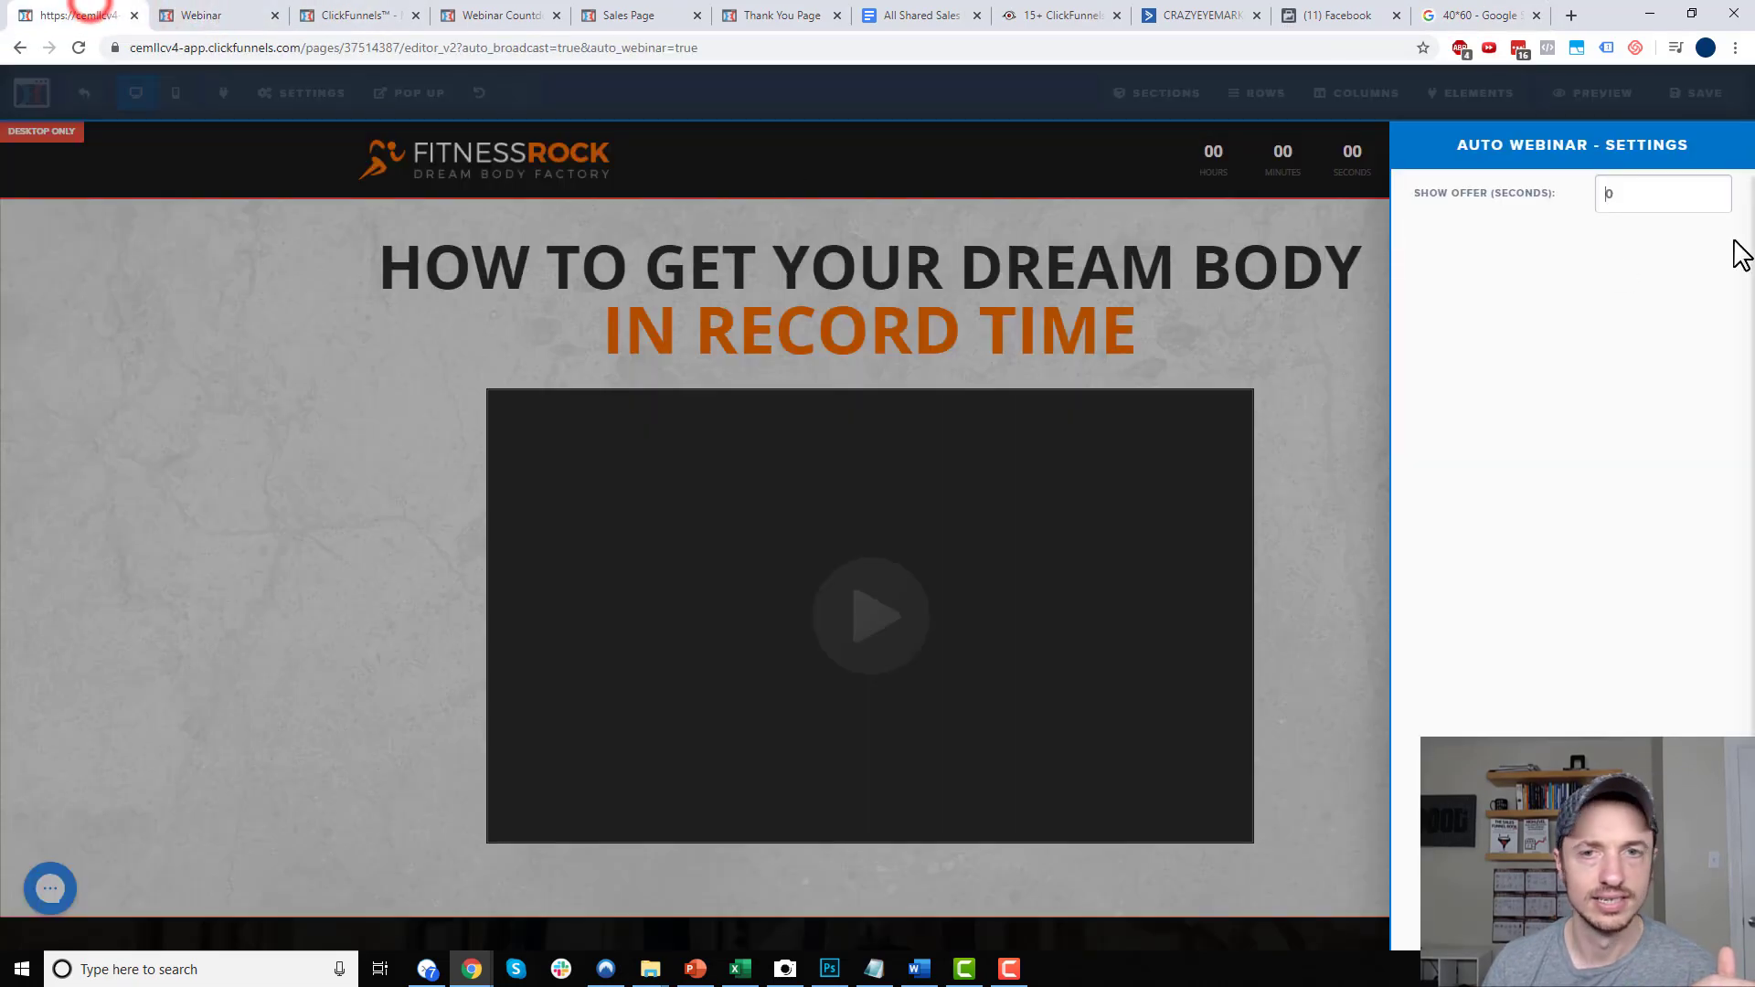
click(1661, 195)
text(2400)
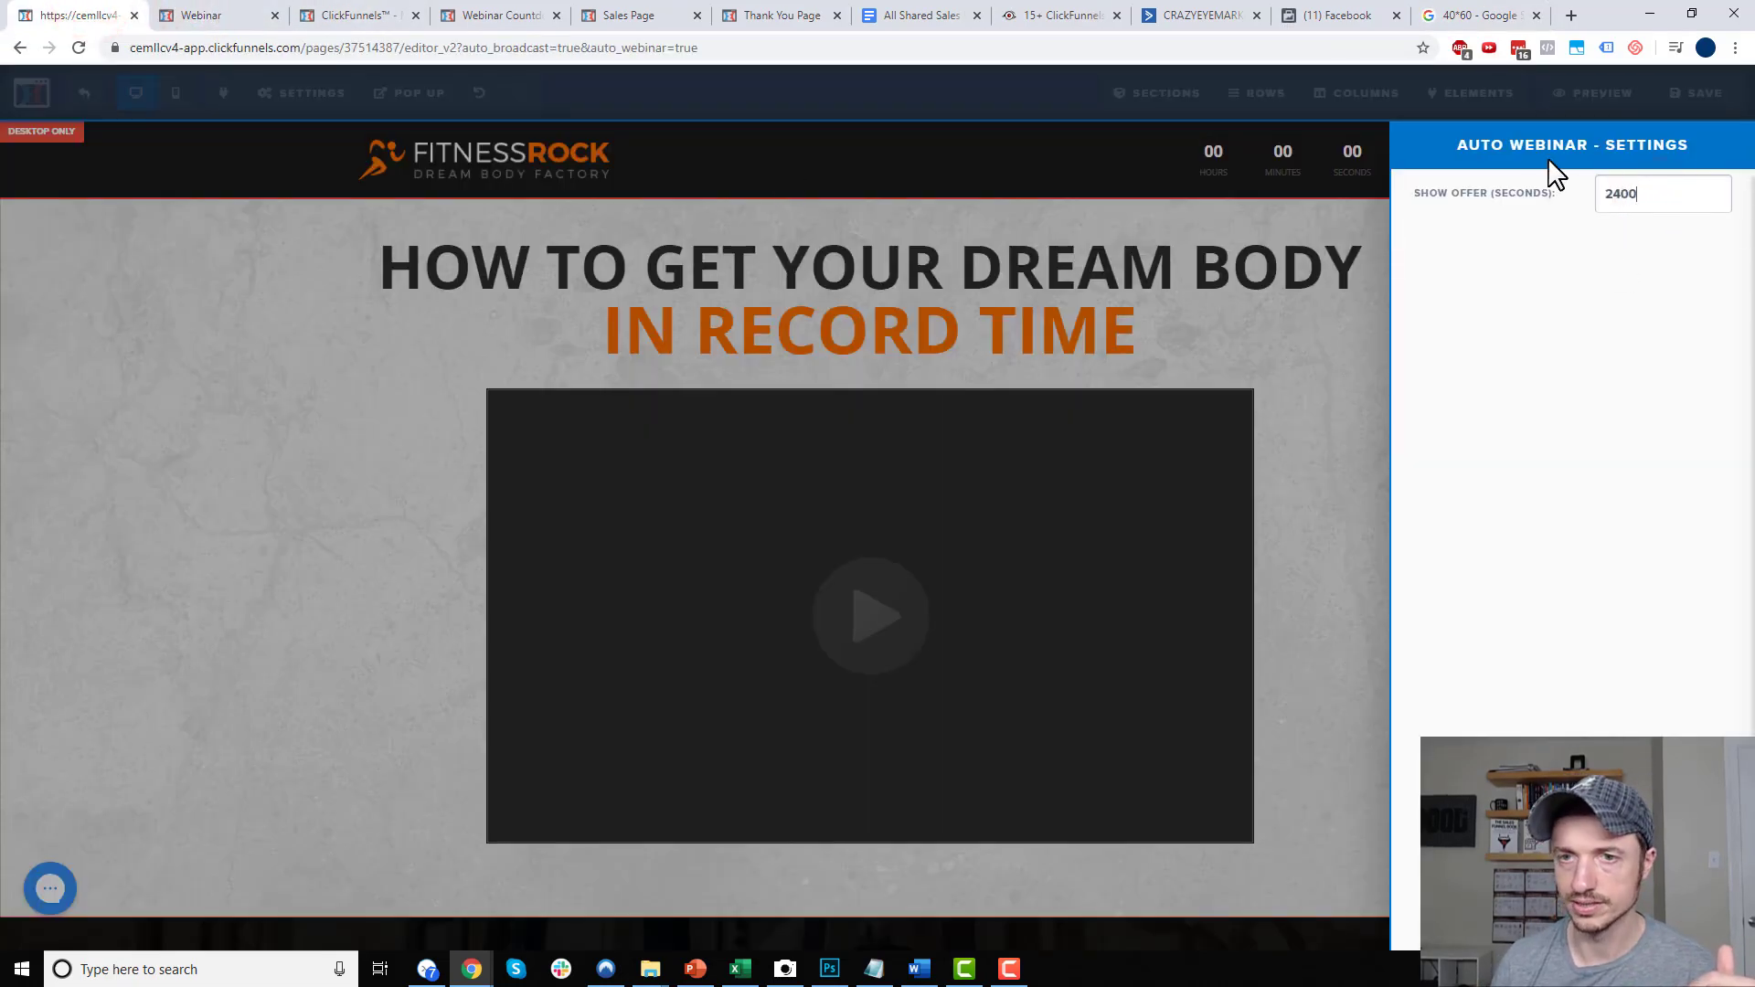
click(1337, 384)
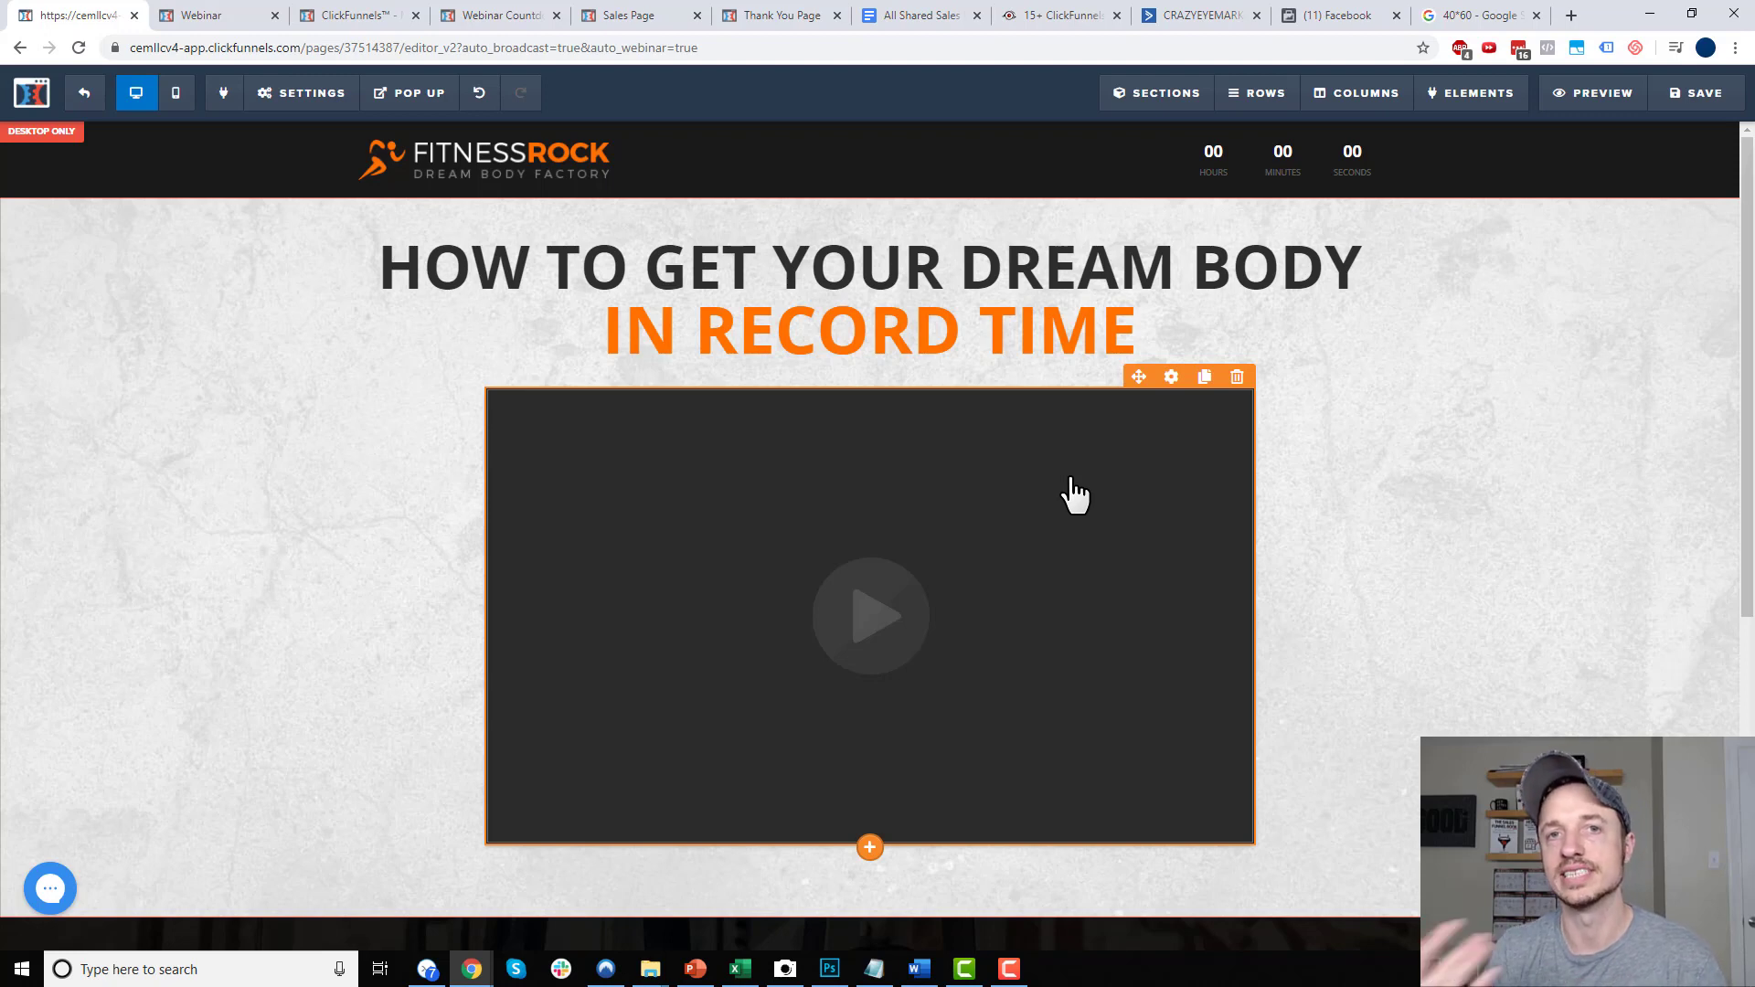
Check the element options on the Webinar Broadcast Room page and open the Webinar Countdown page for editing
click(1469, 109)
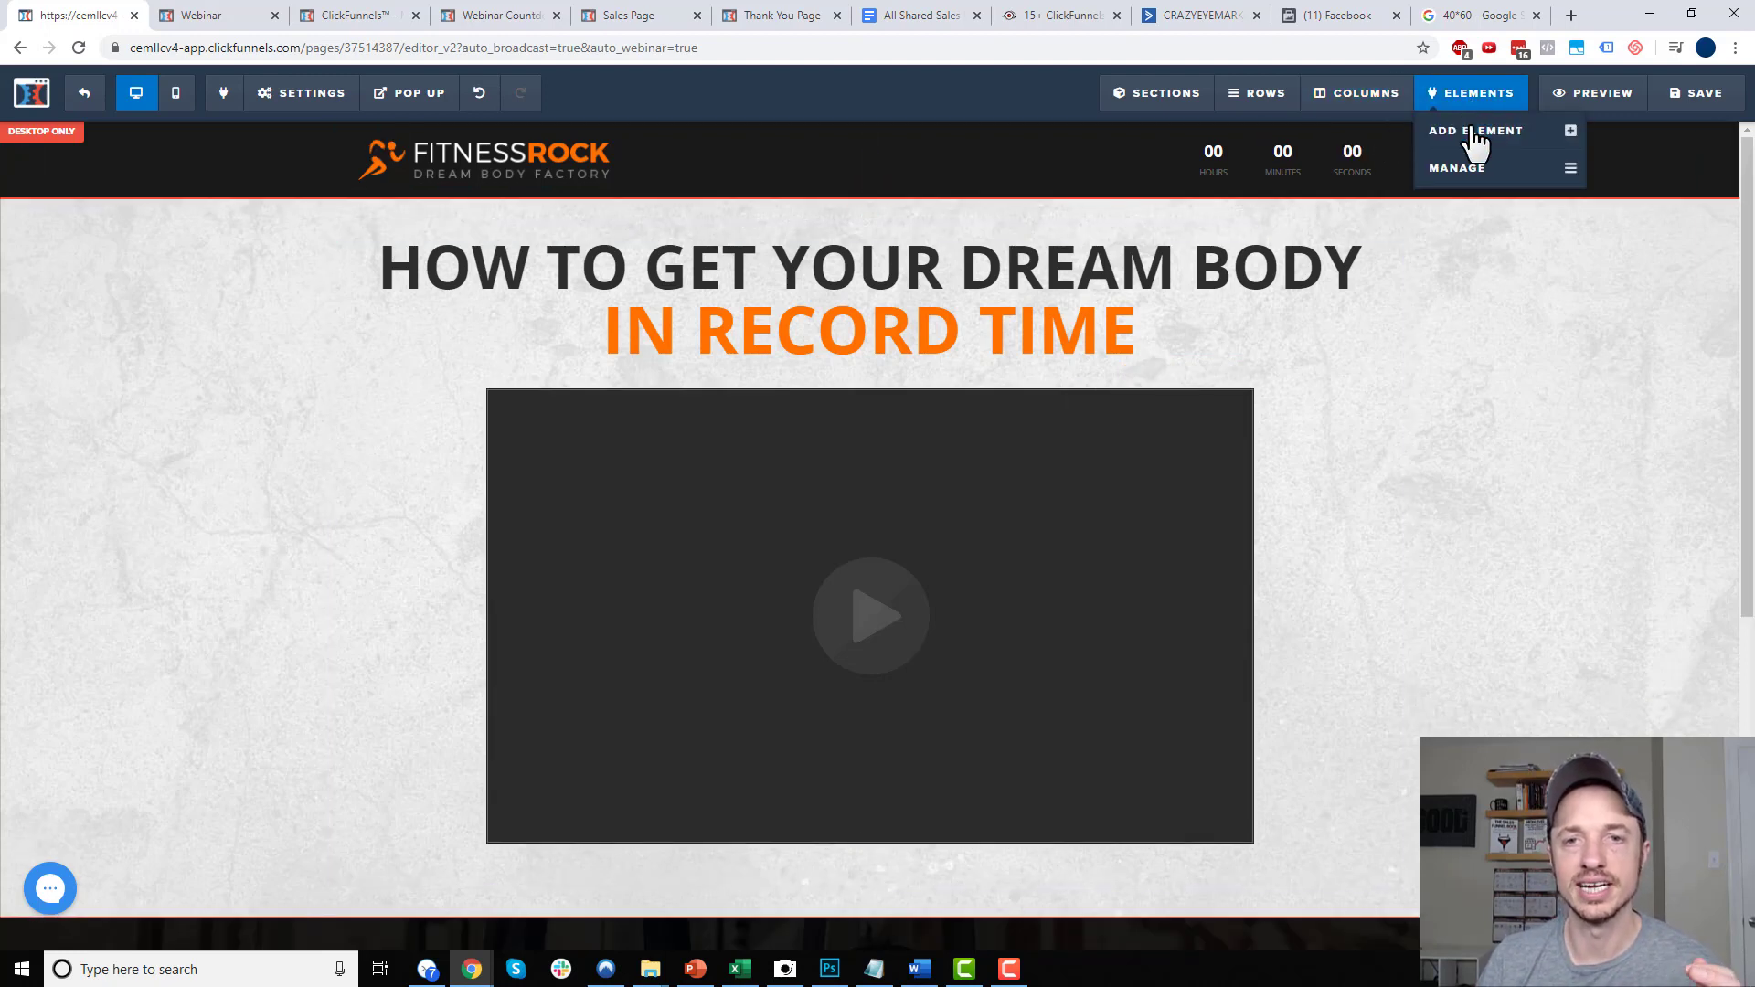
click(1151, 354)
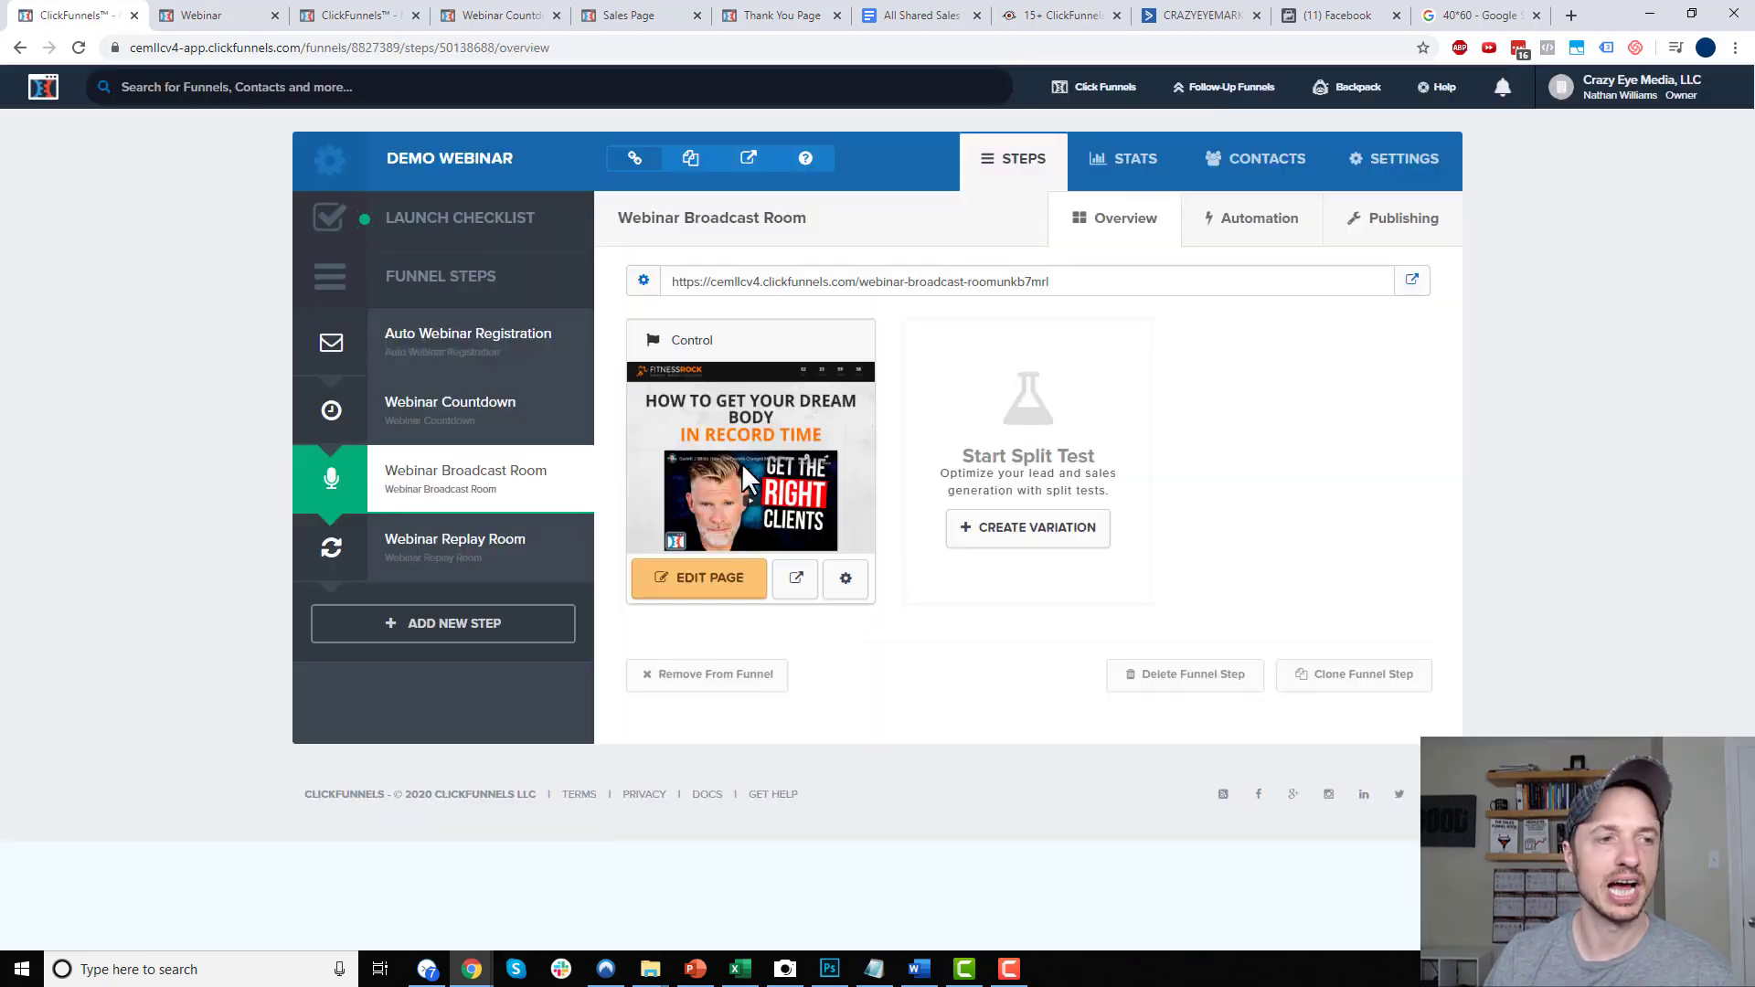
click(479, 407)
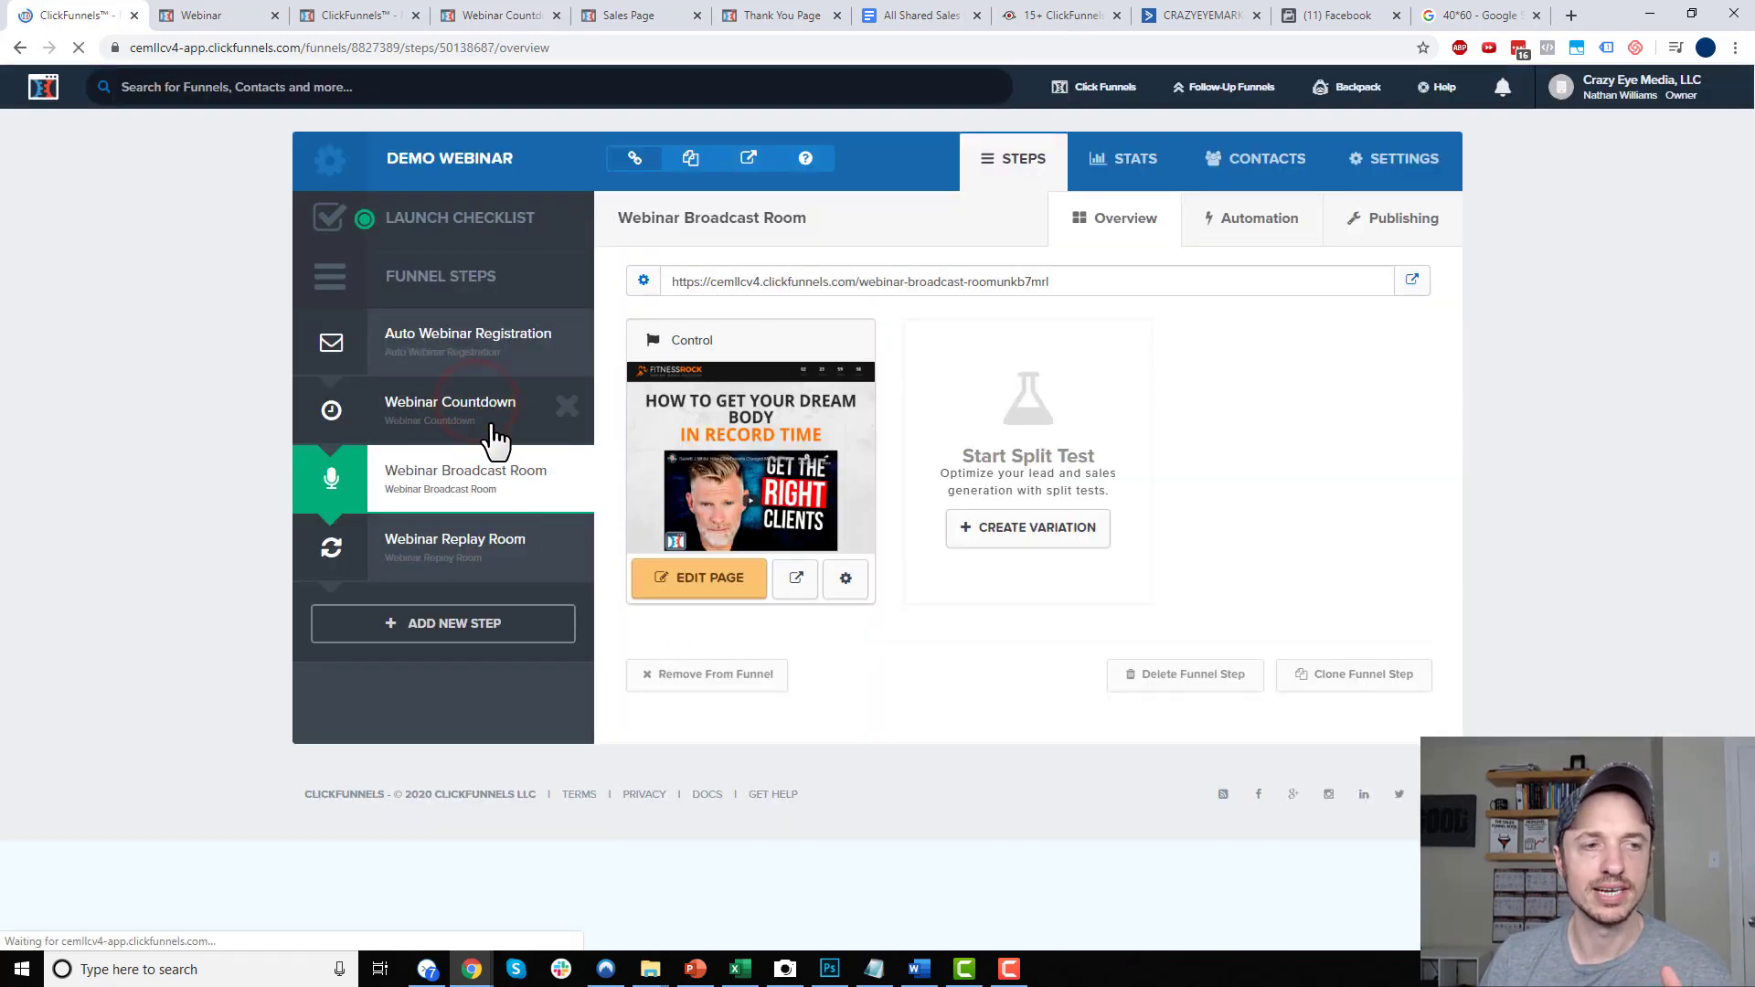
click(735, 578)
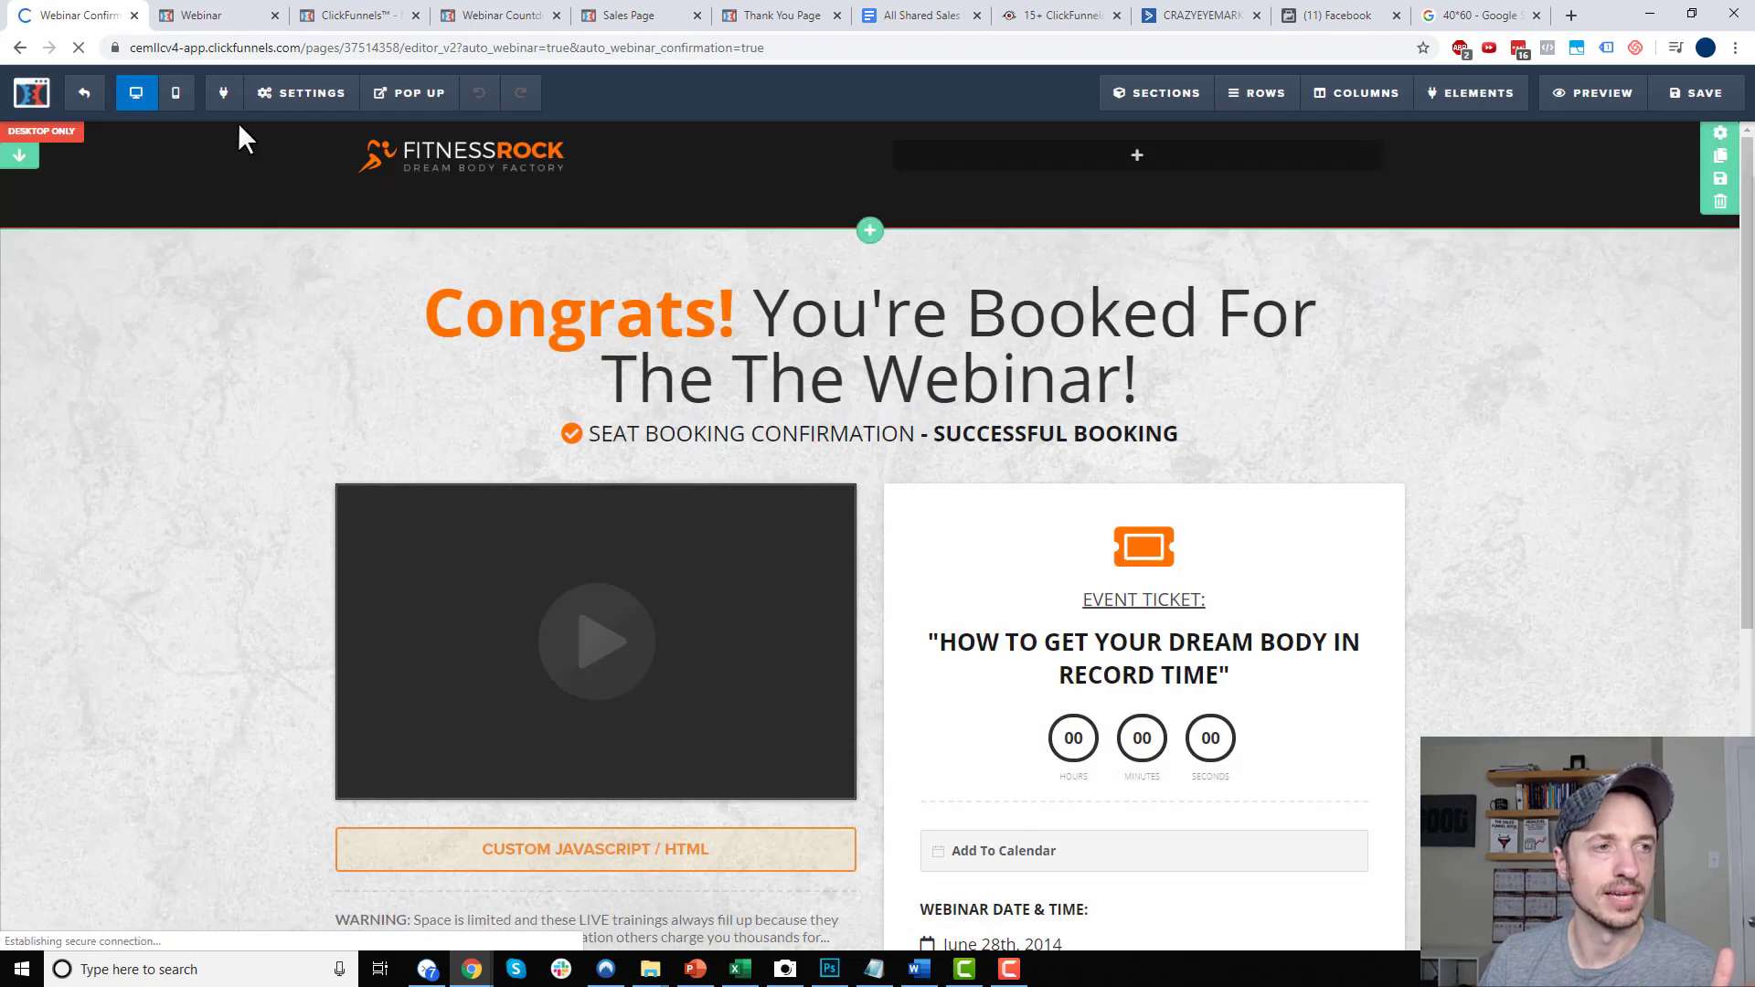
Look over the Webinar Countdown page's settings options and its Auto Webinar Confirmation elements, such as Webinar Date, Webinar Time and Add Event 2.0
mouse_move(311, 105)
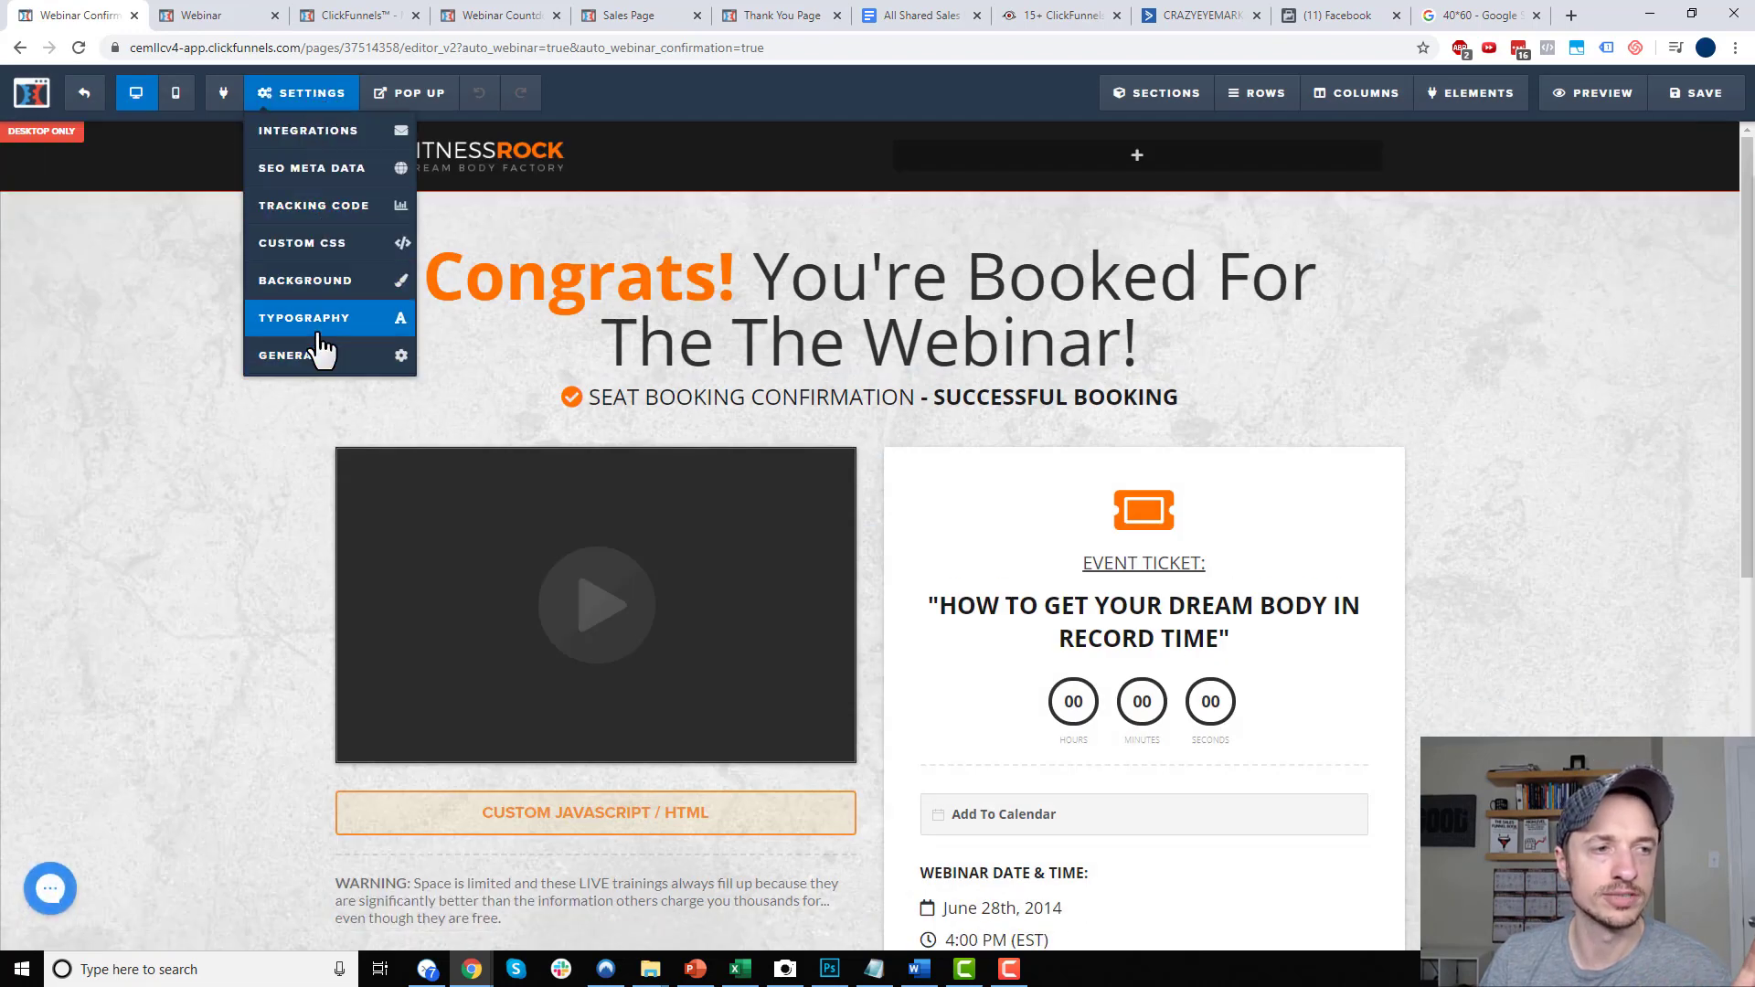
click(1547, 347)
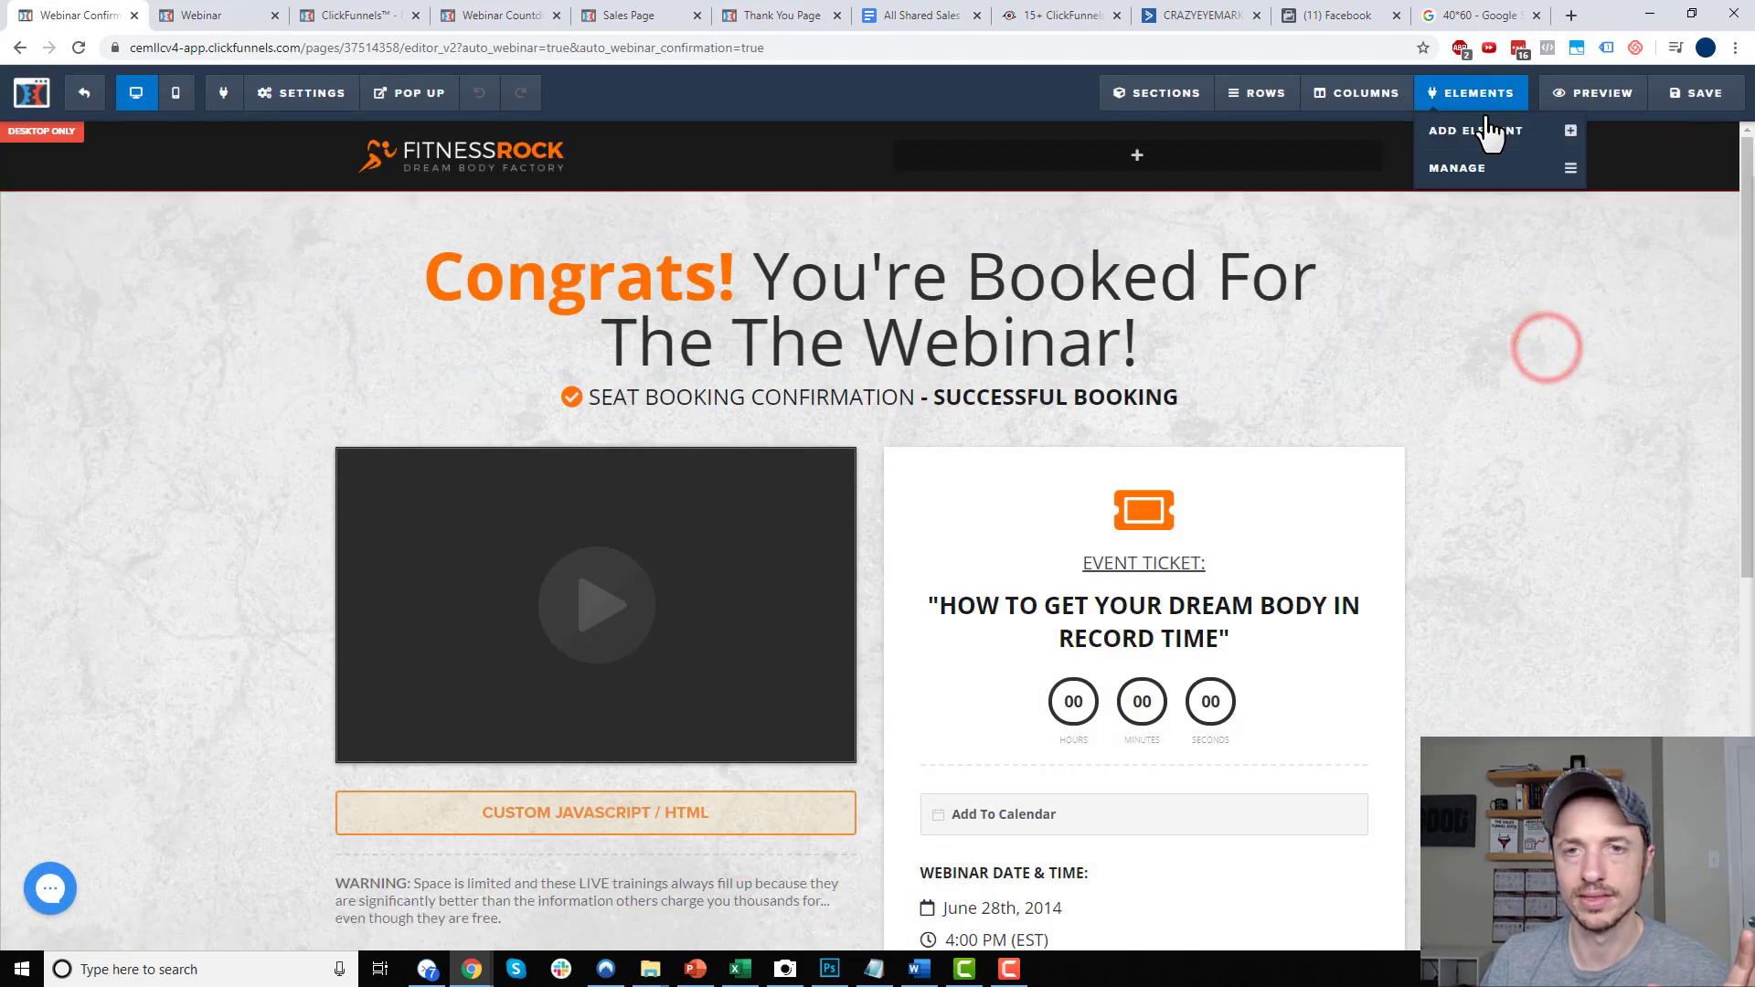
click(1486, 133)
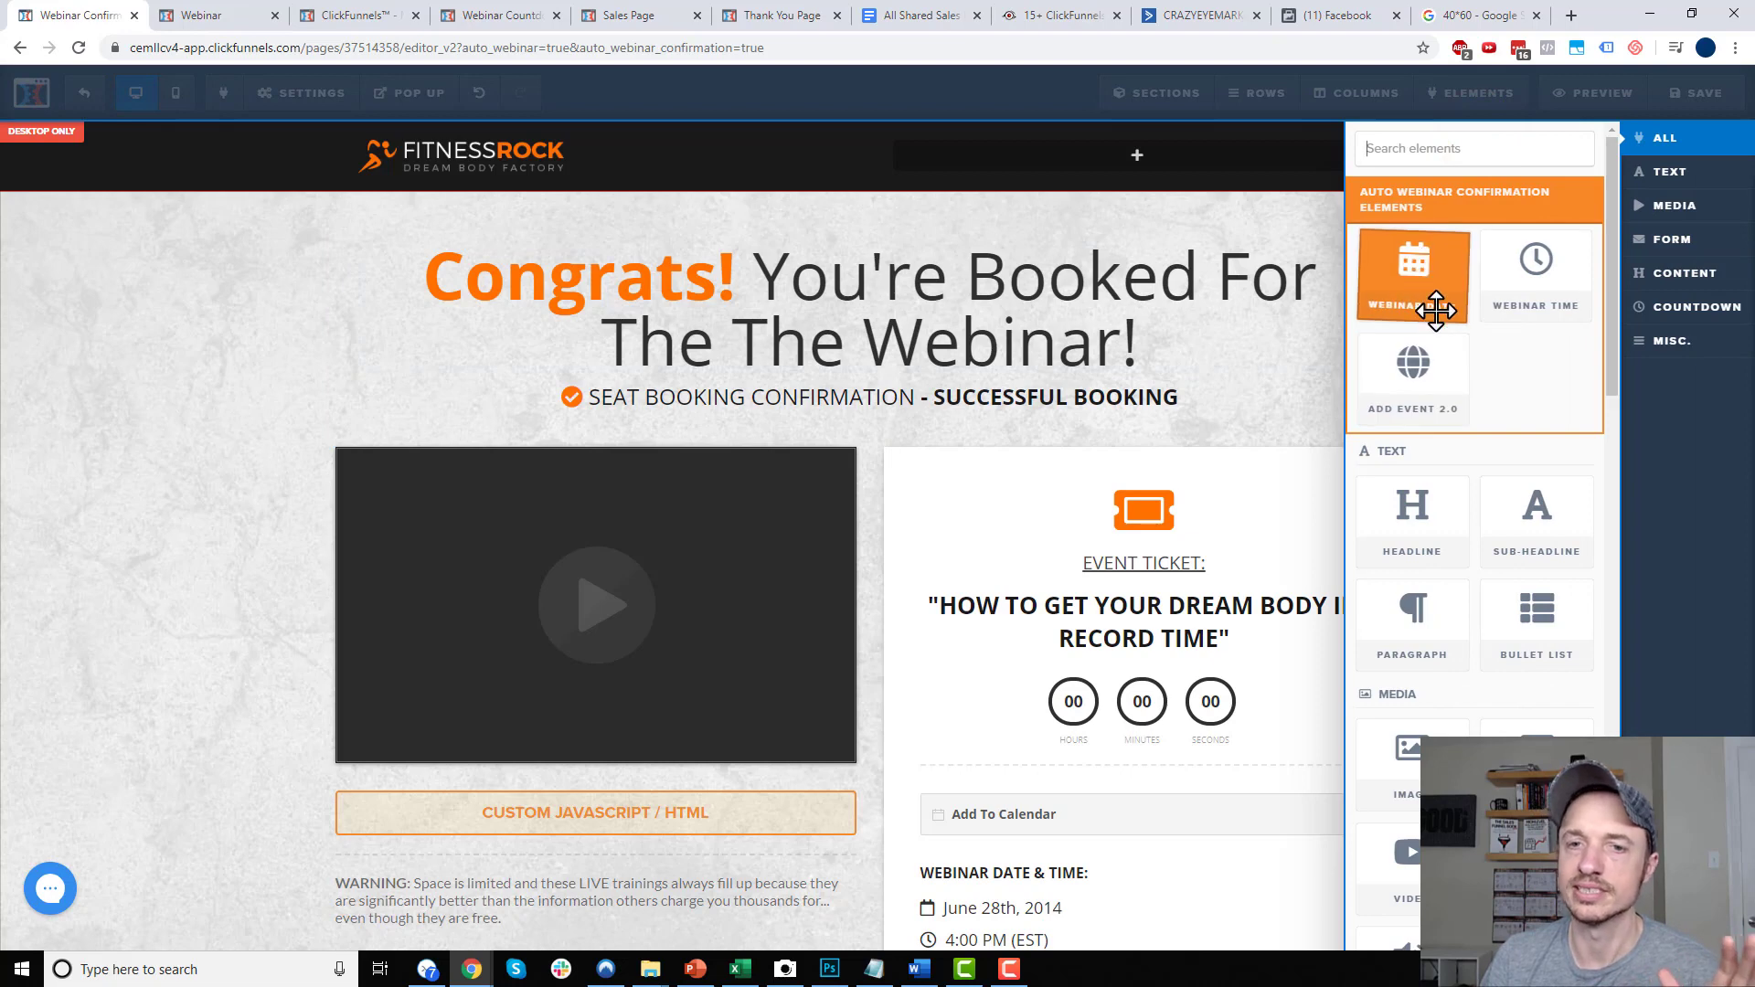
drag(1436, 310, 1448, 384)
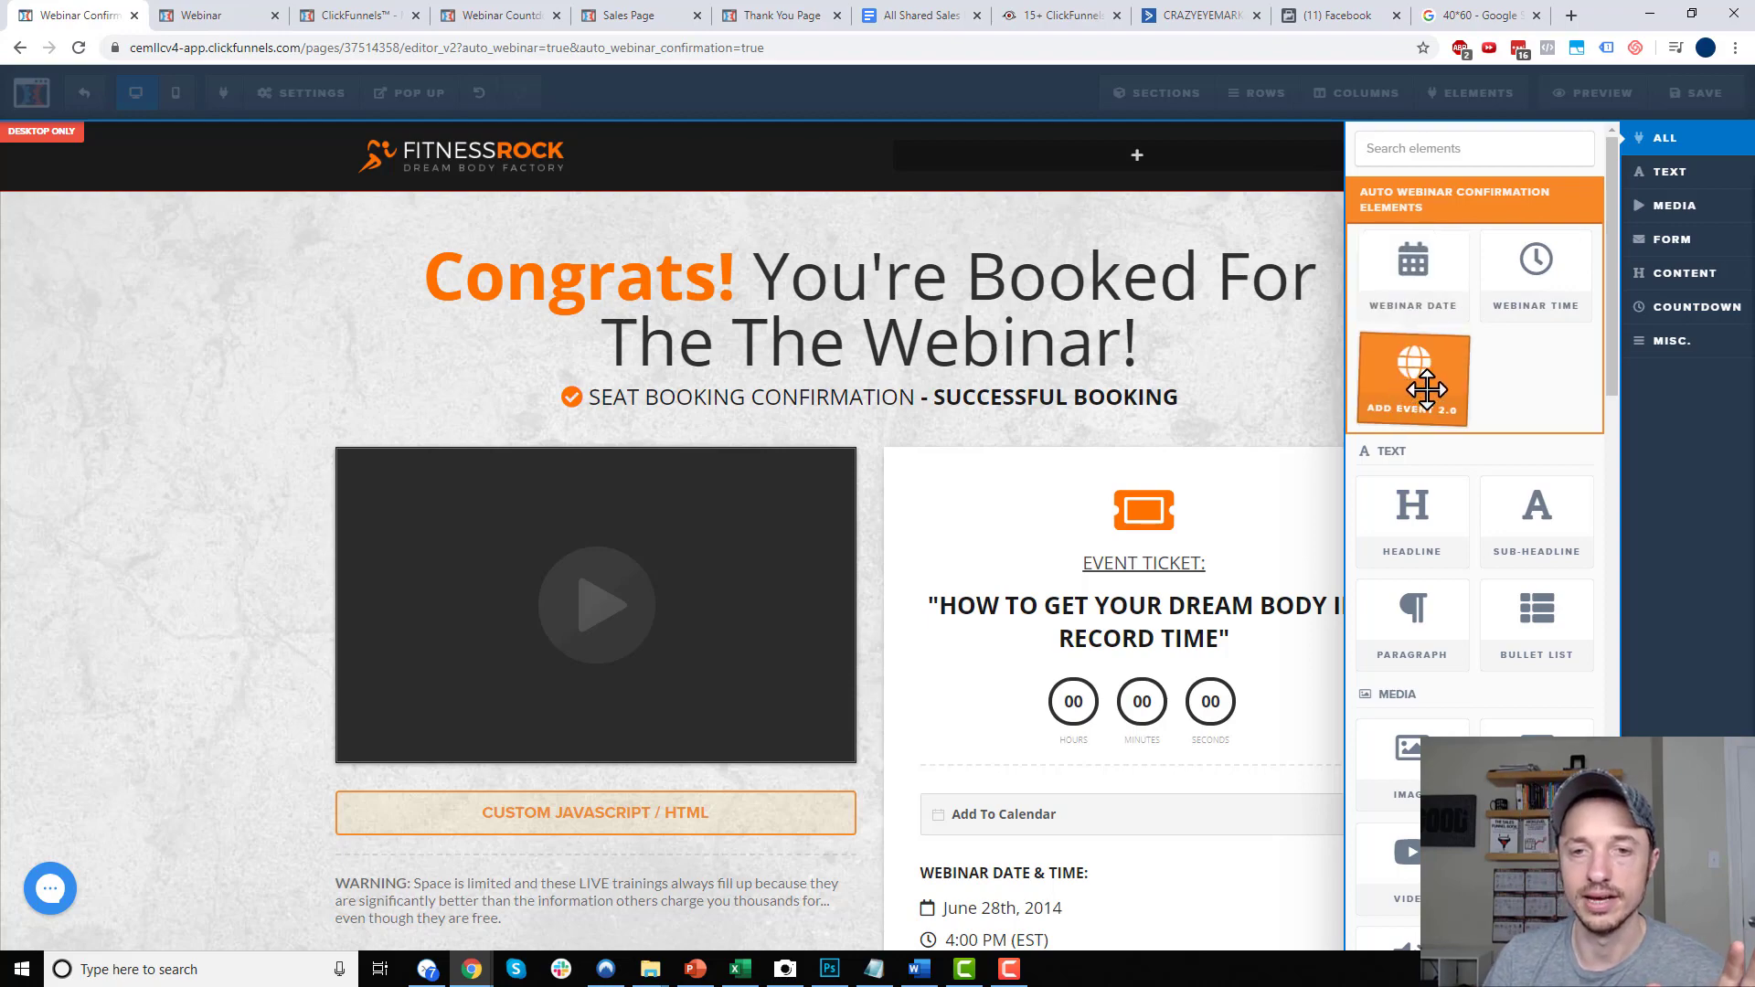
click(1091, 419)
Review the Webinar Countdown page from the event ticket to the order section and exit the editor without saving
scroll(732, 622, down, 4)
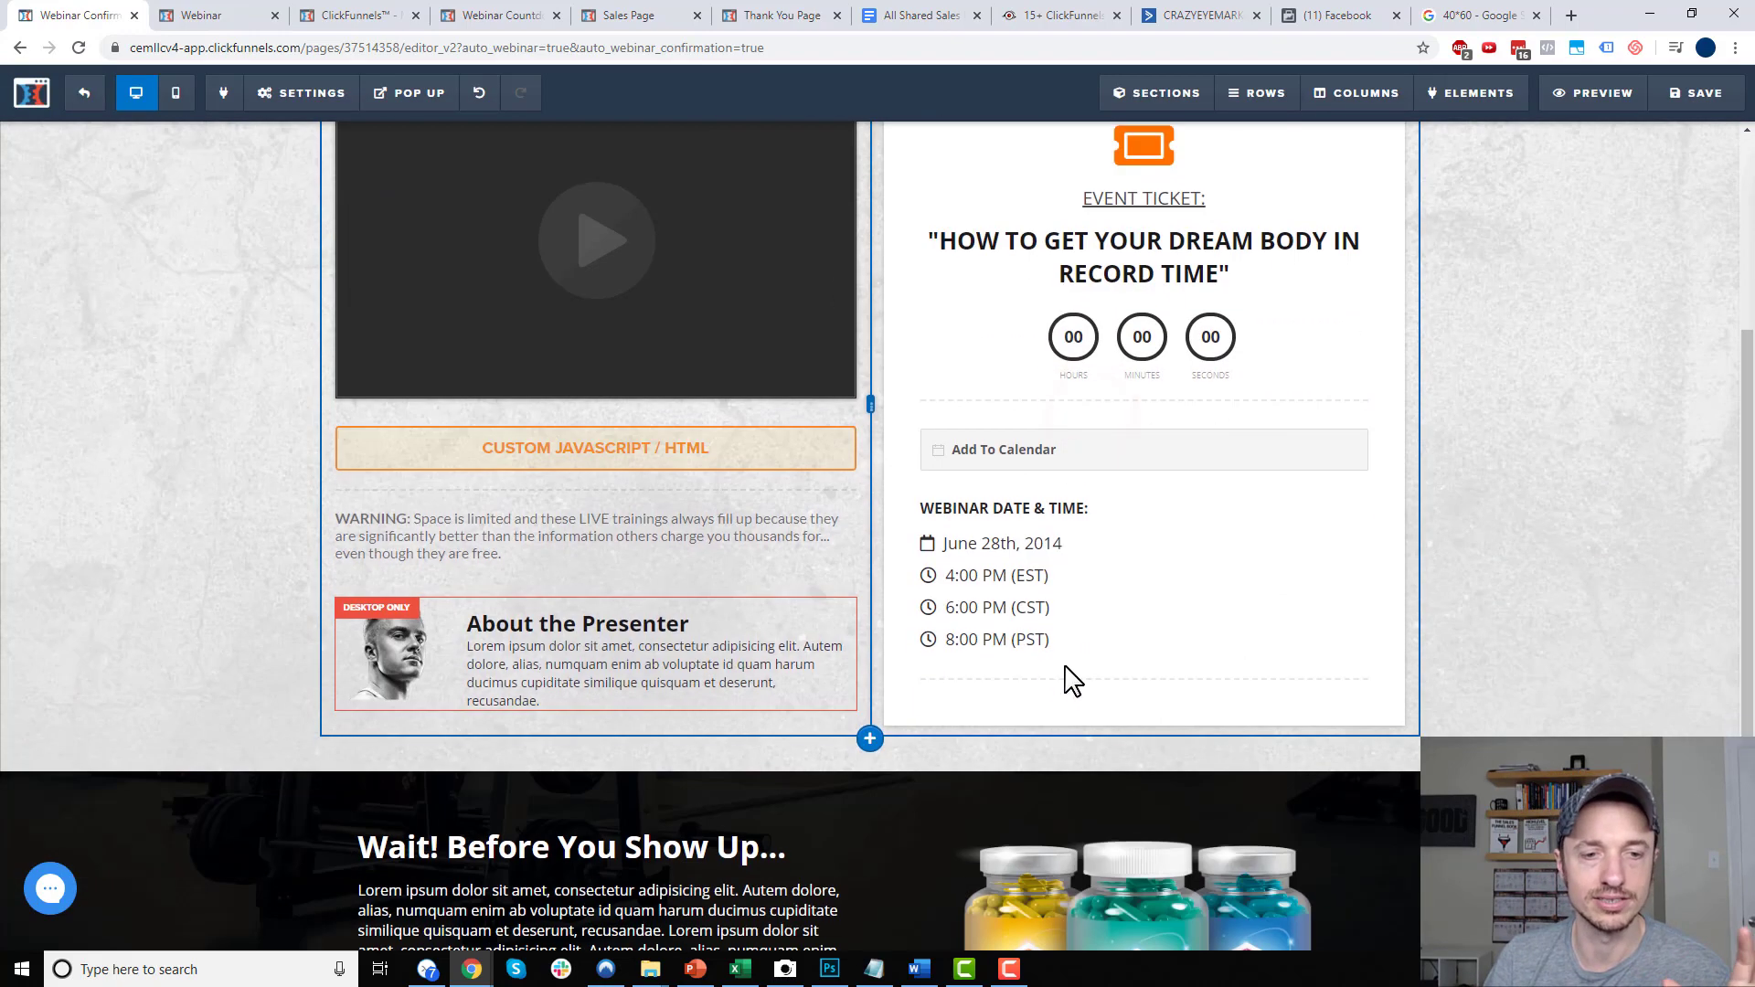
scroll(1235, 666, down, 3)
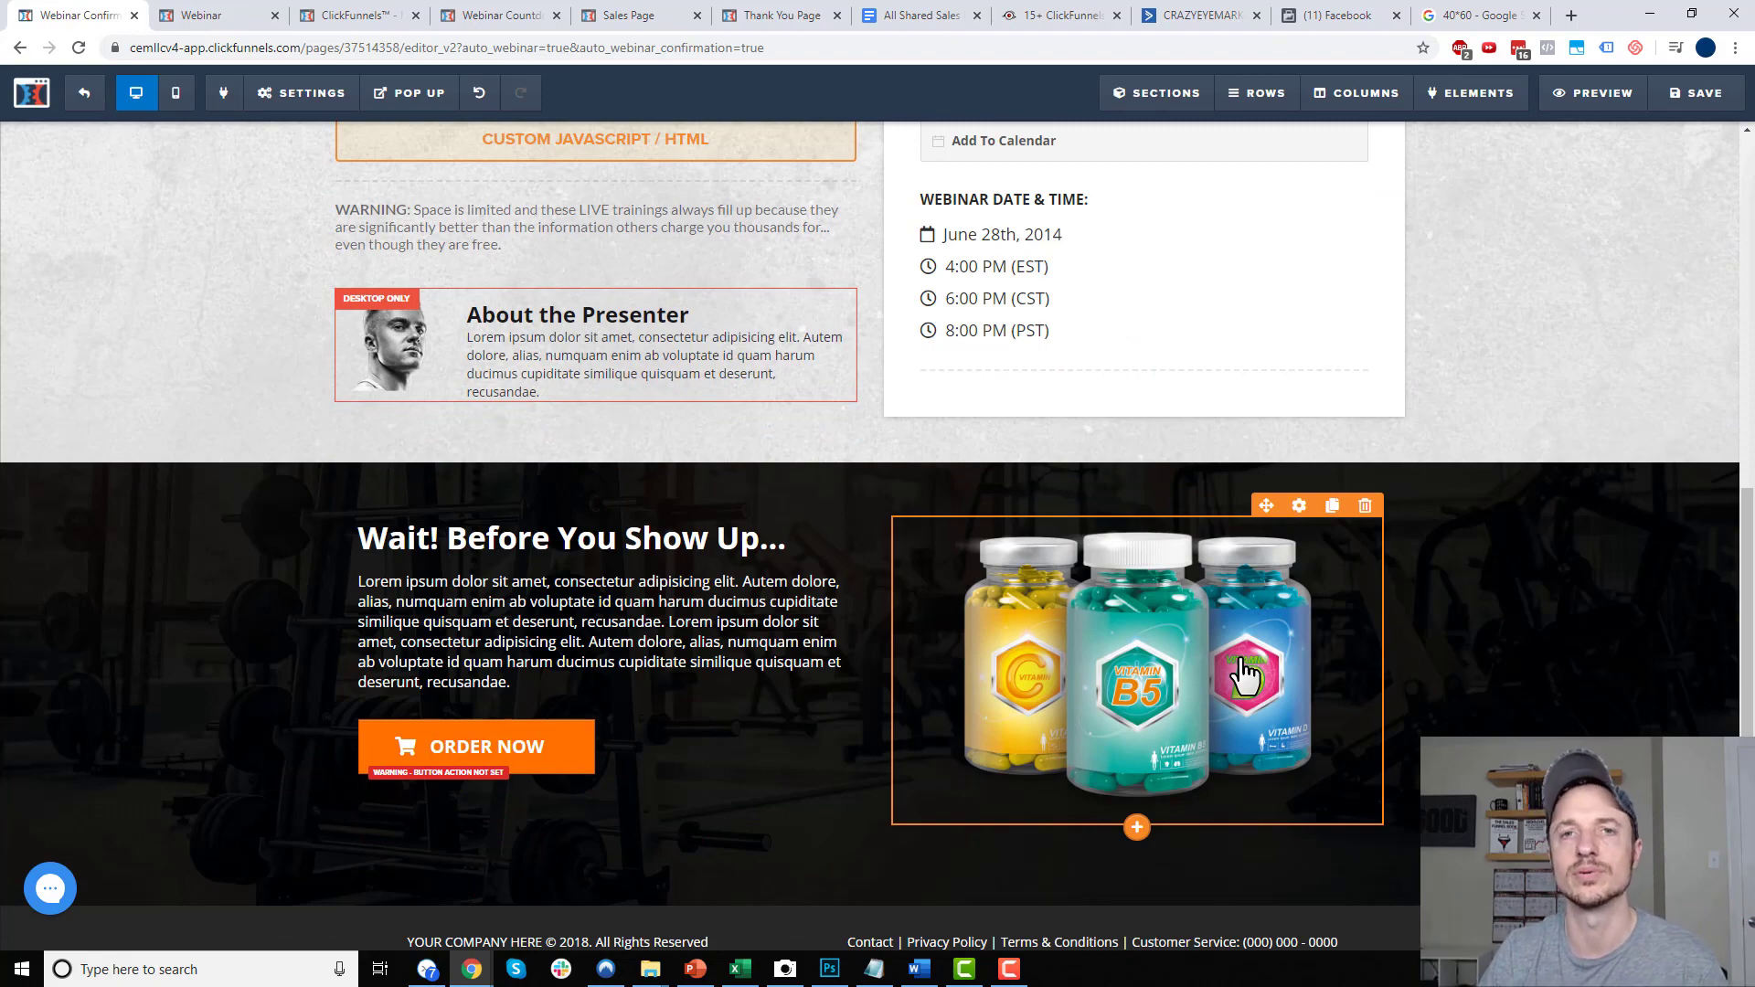
scroll(1243, 676, up, 7)
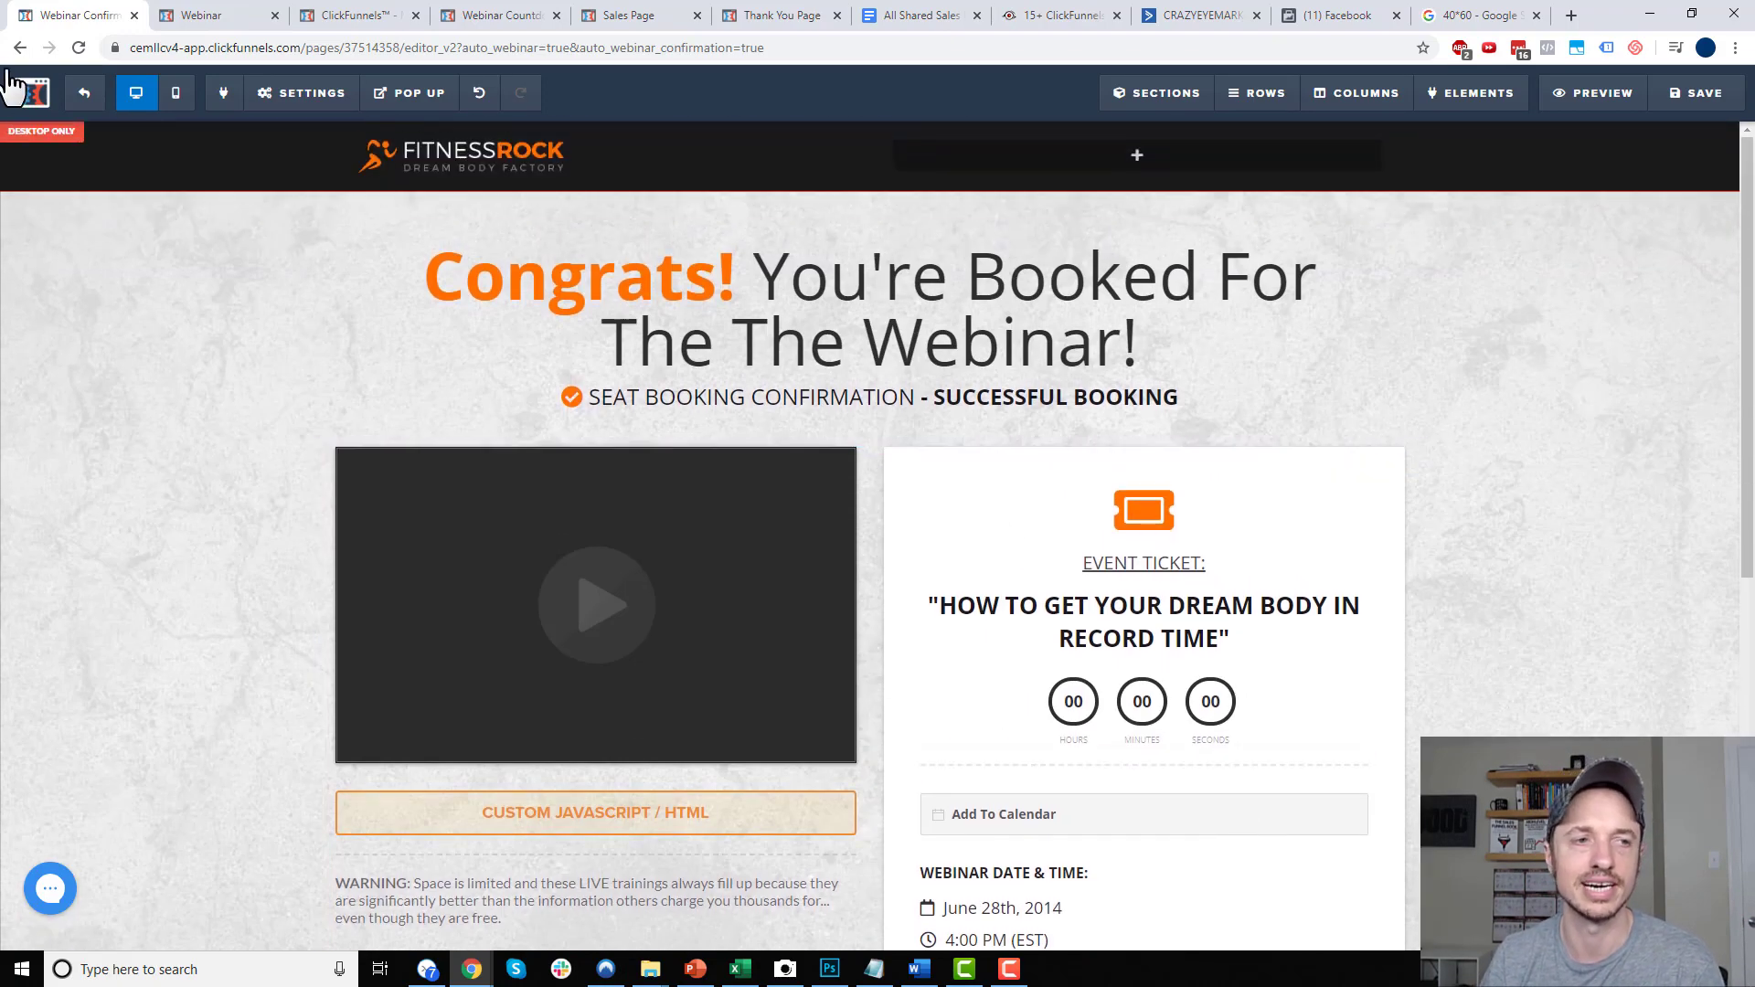
click(88, 90)
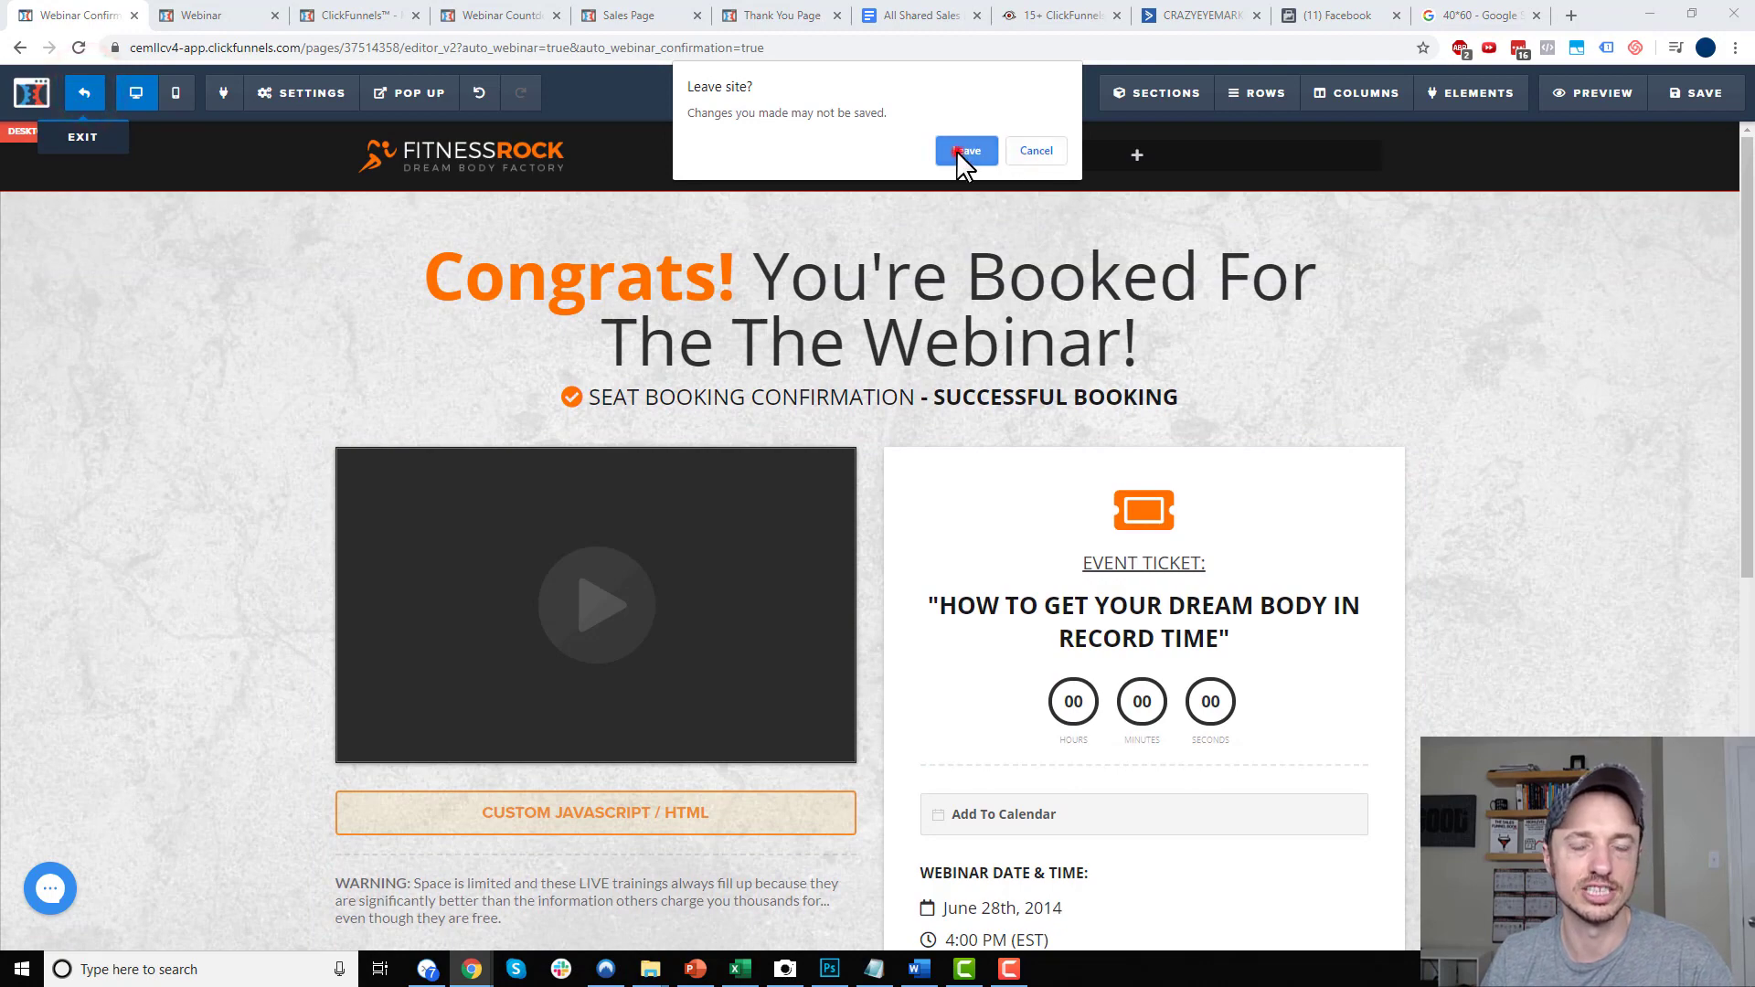
click(956, 149)
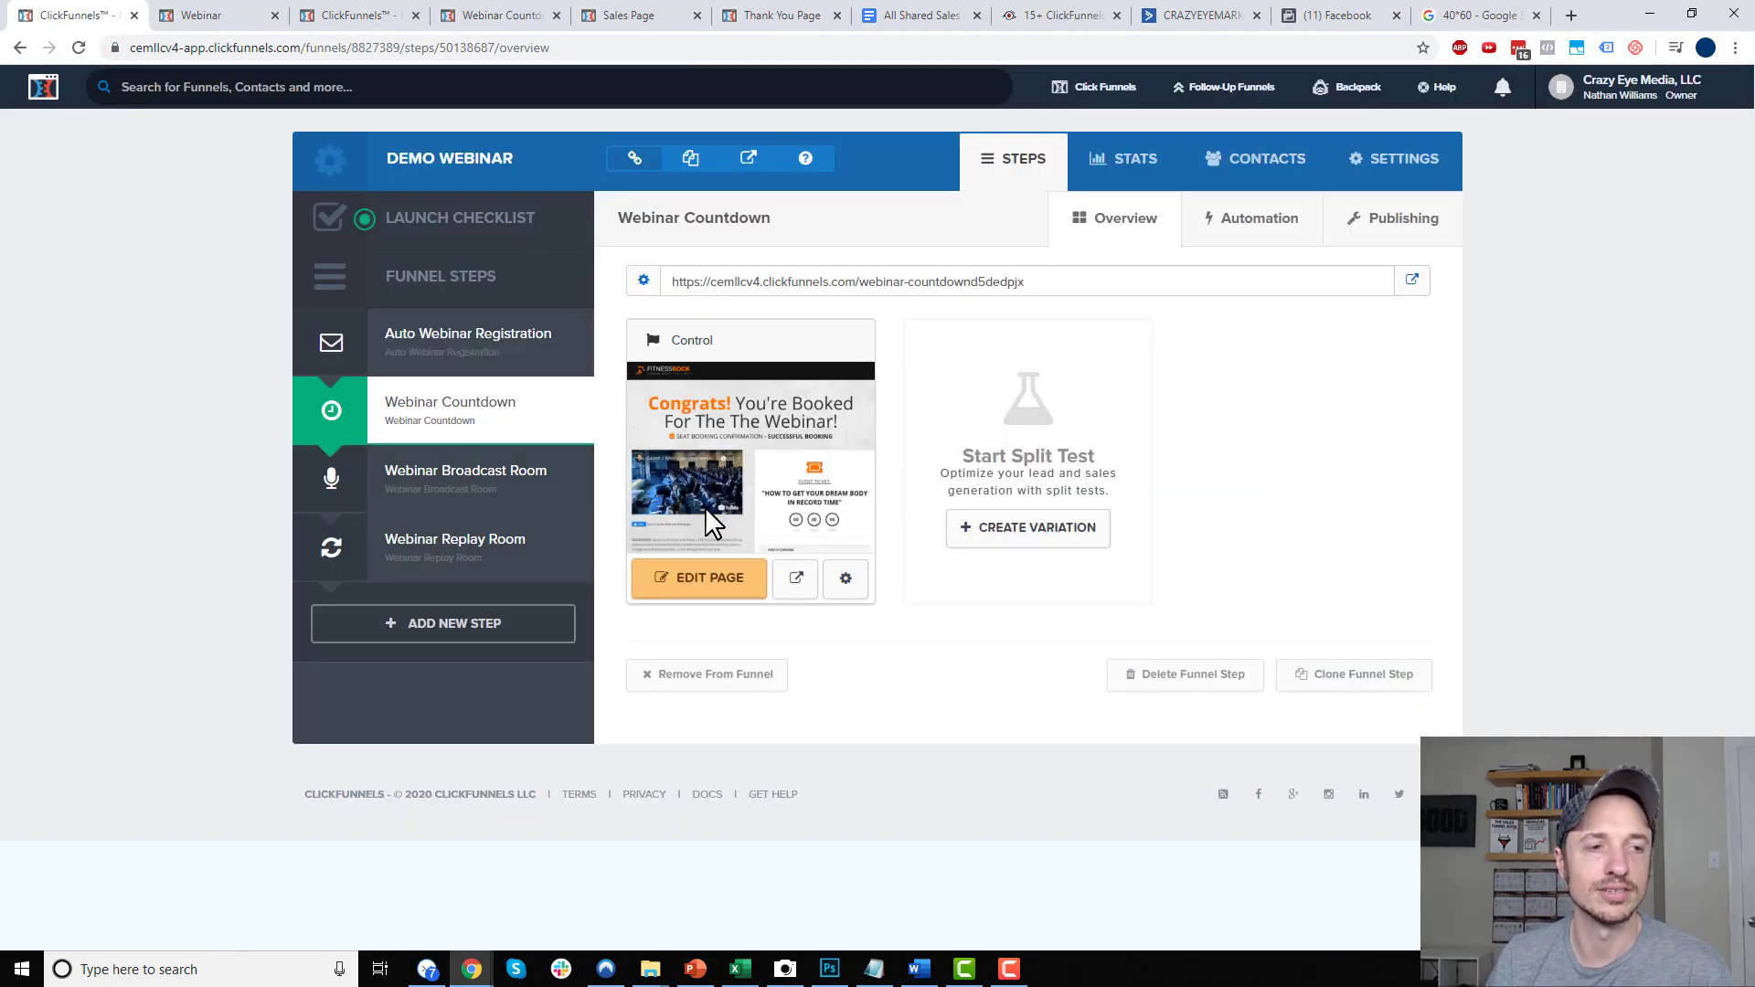
Open the Webinar Replay Room page for editing and check its settings options and available elements
click(424, 563)
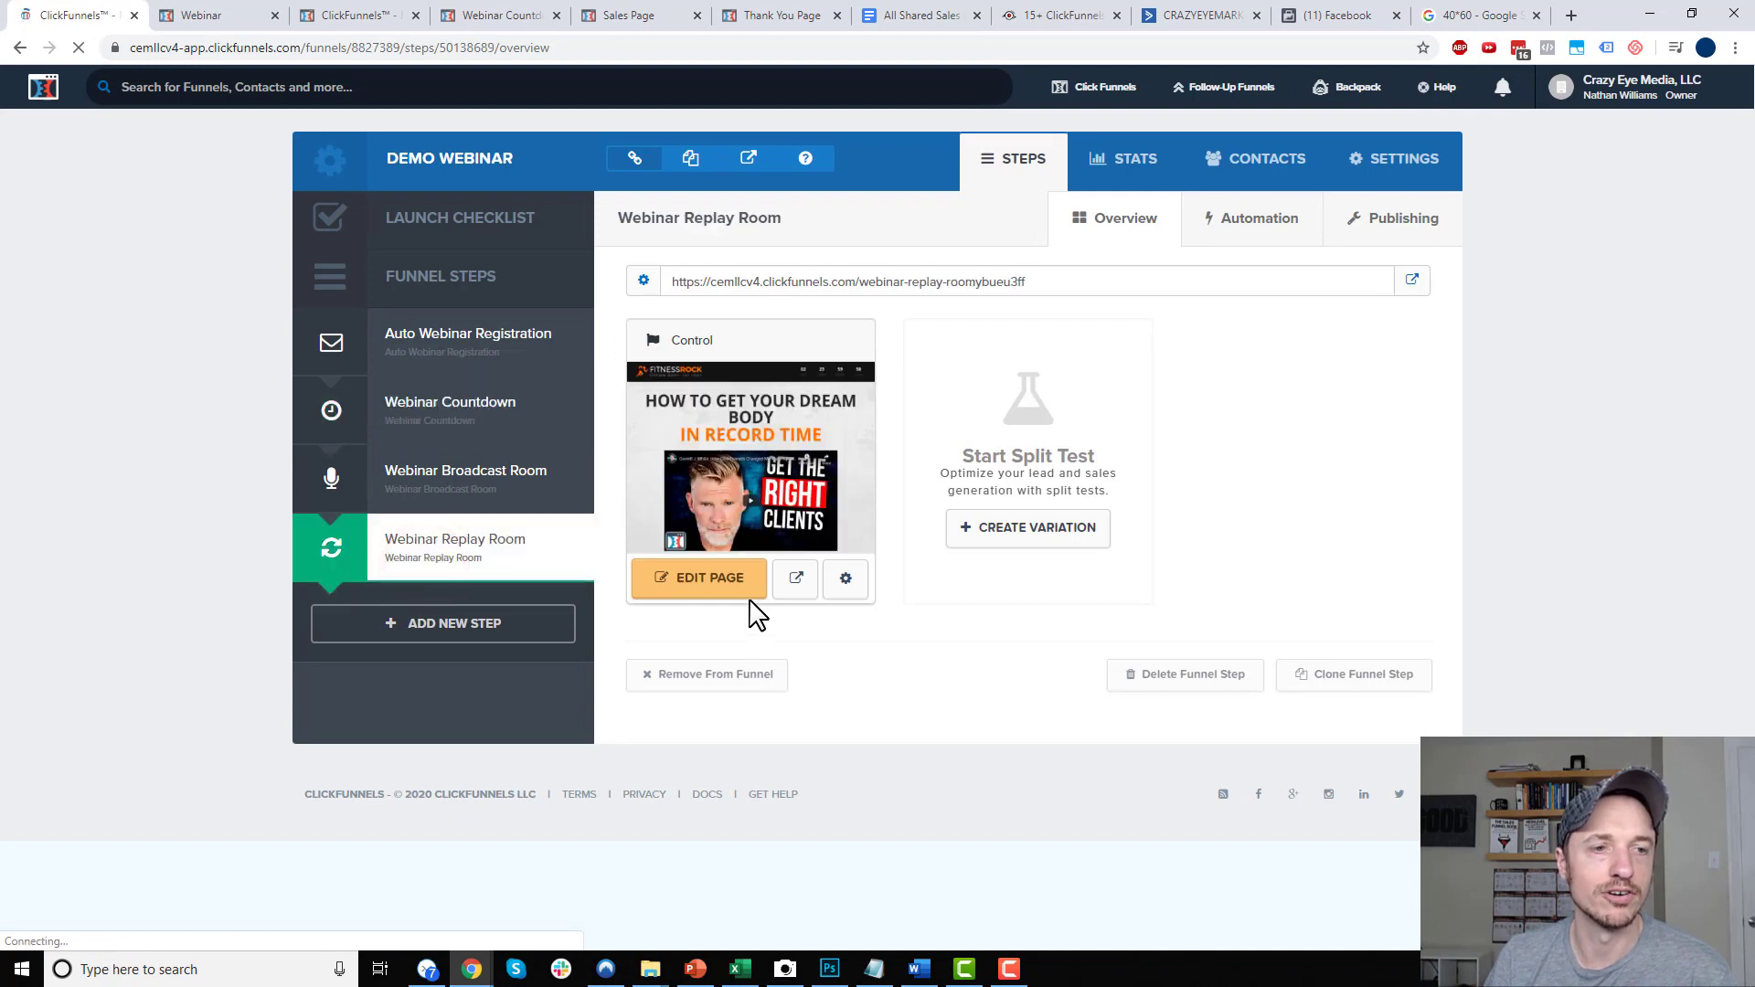
click(737, 578)
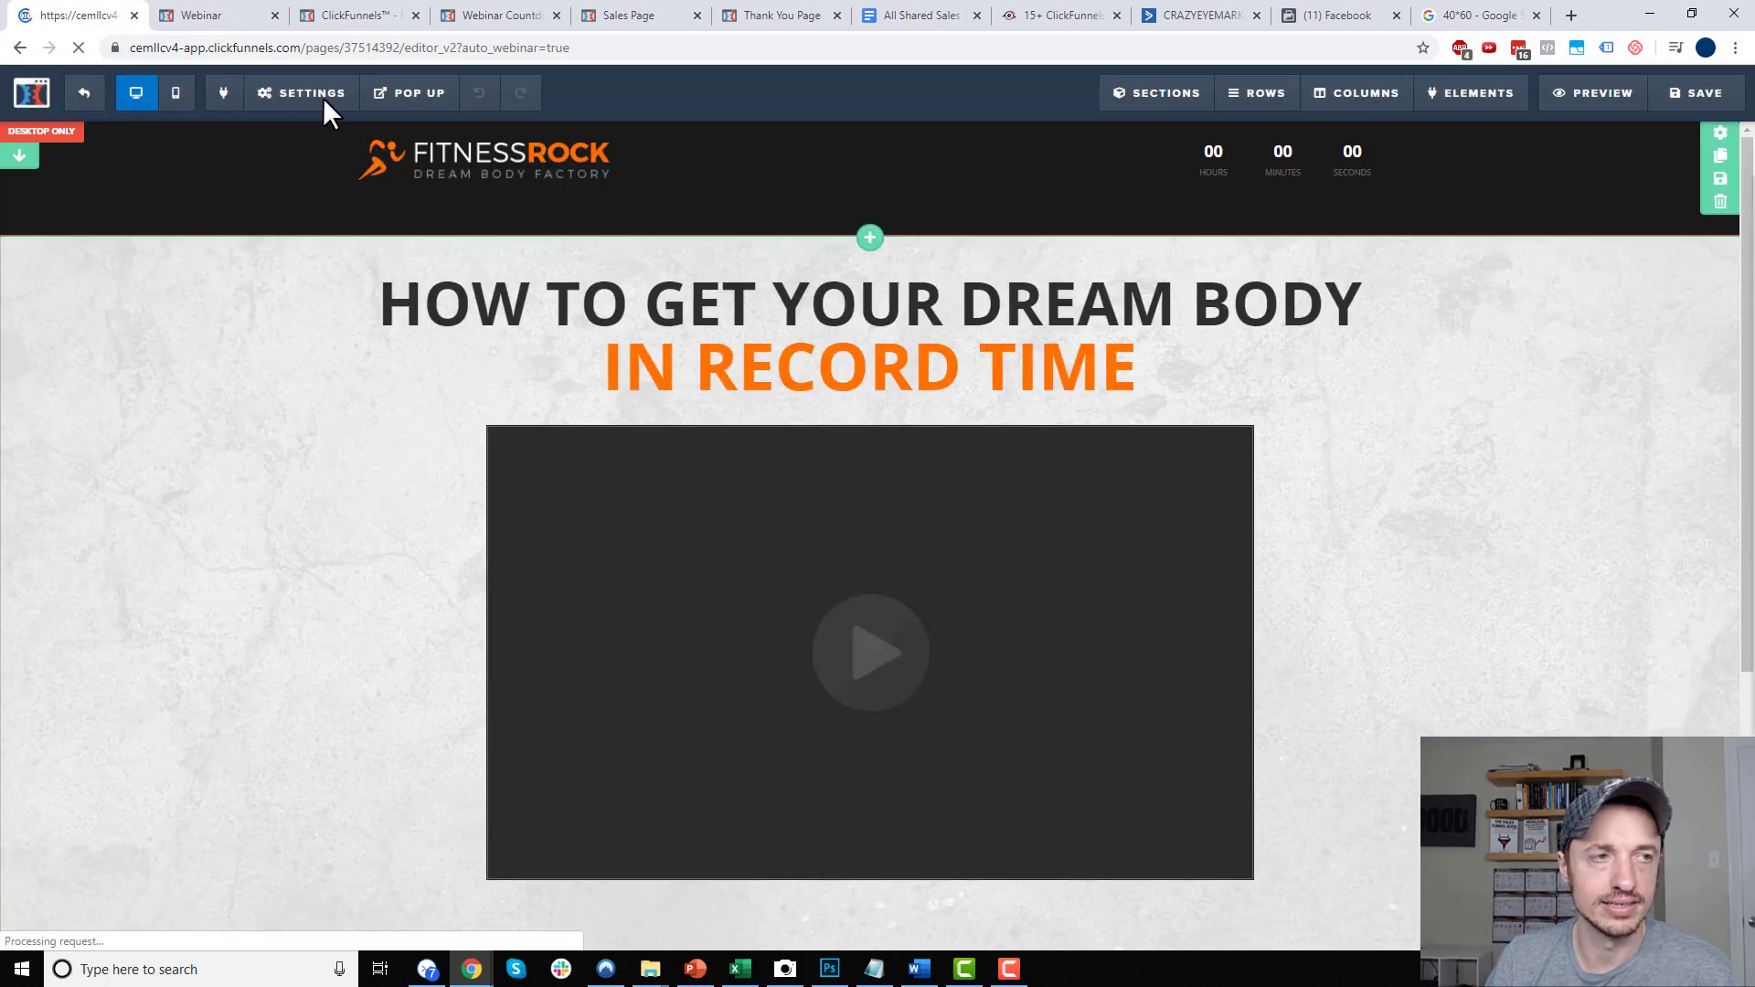
click(315, 94)
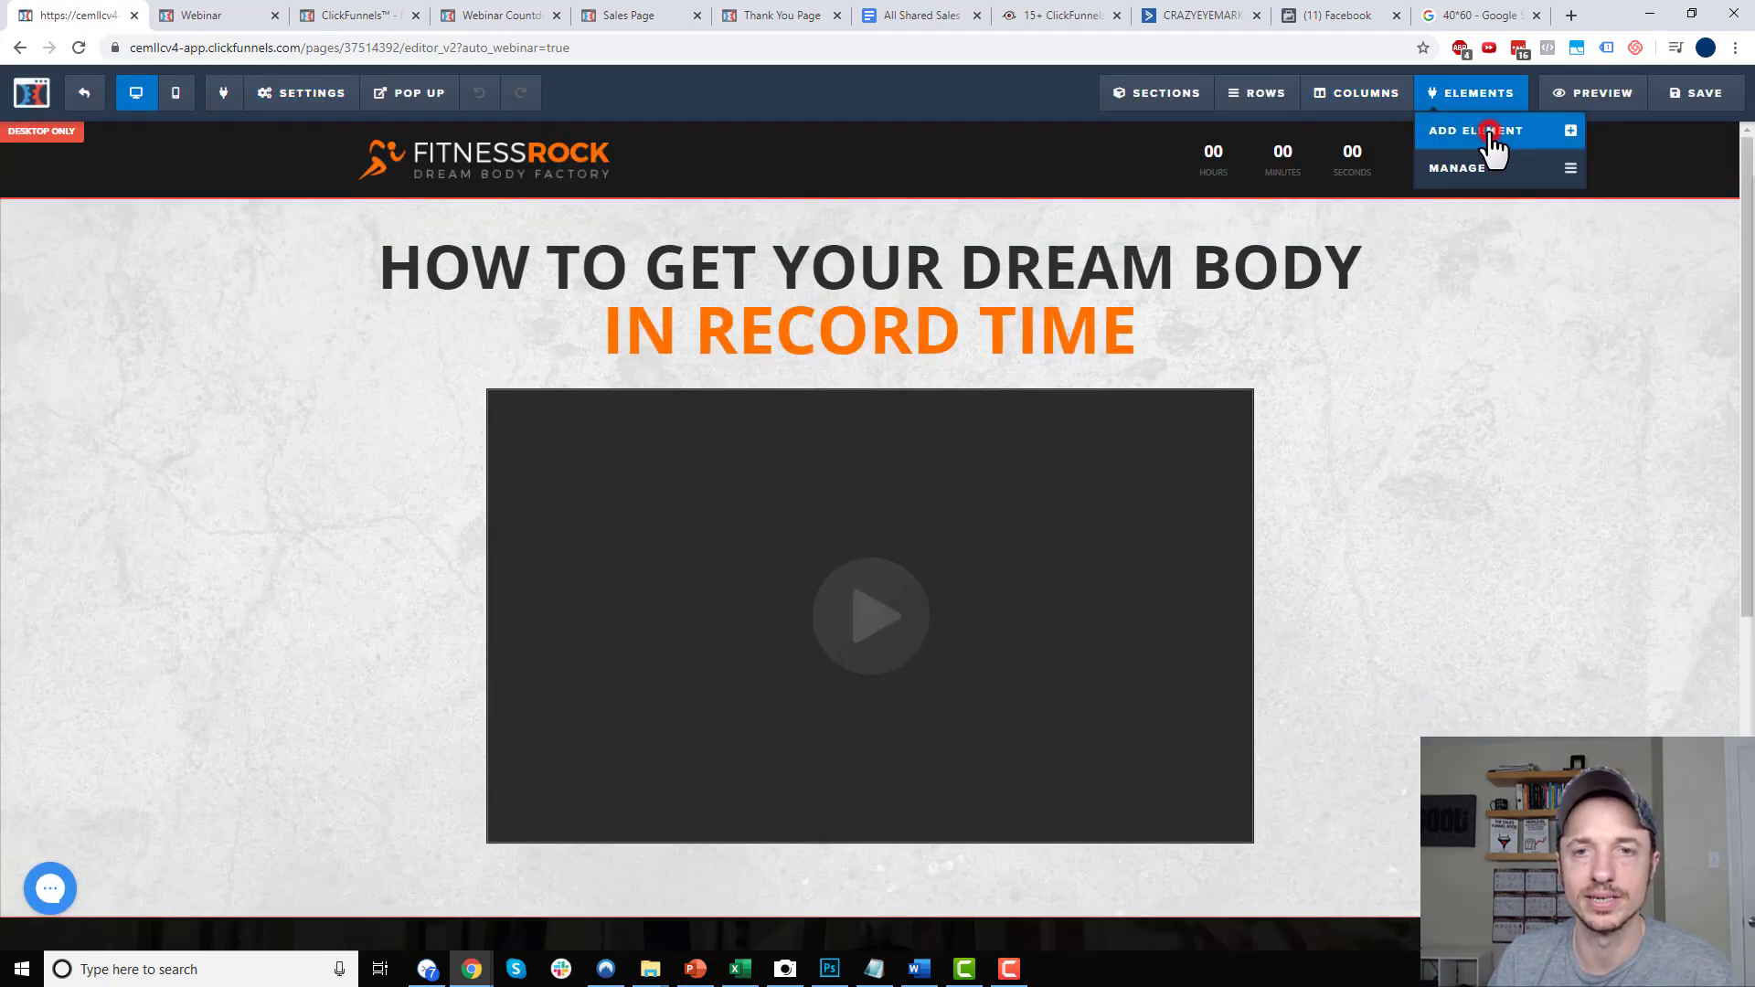
click(1489, 134)
click(117, 416)
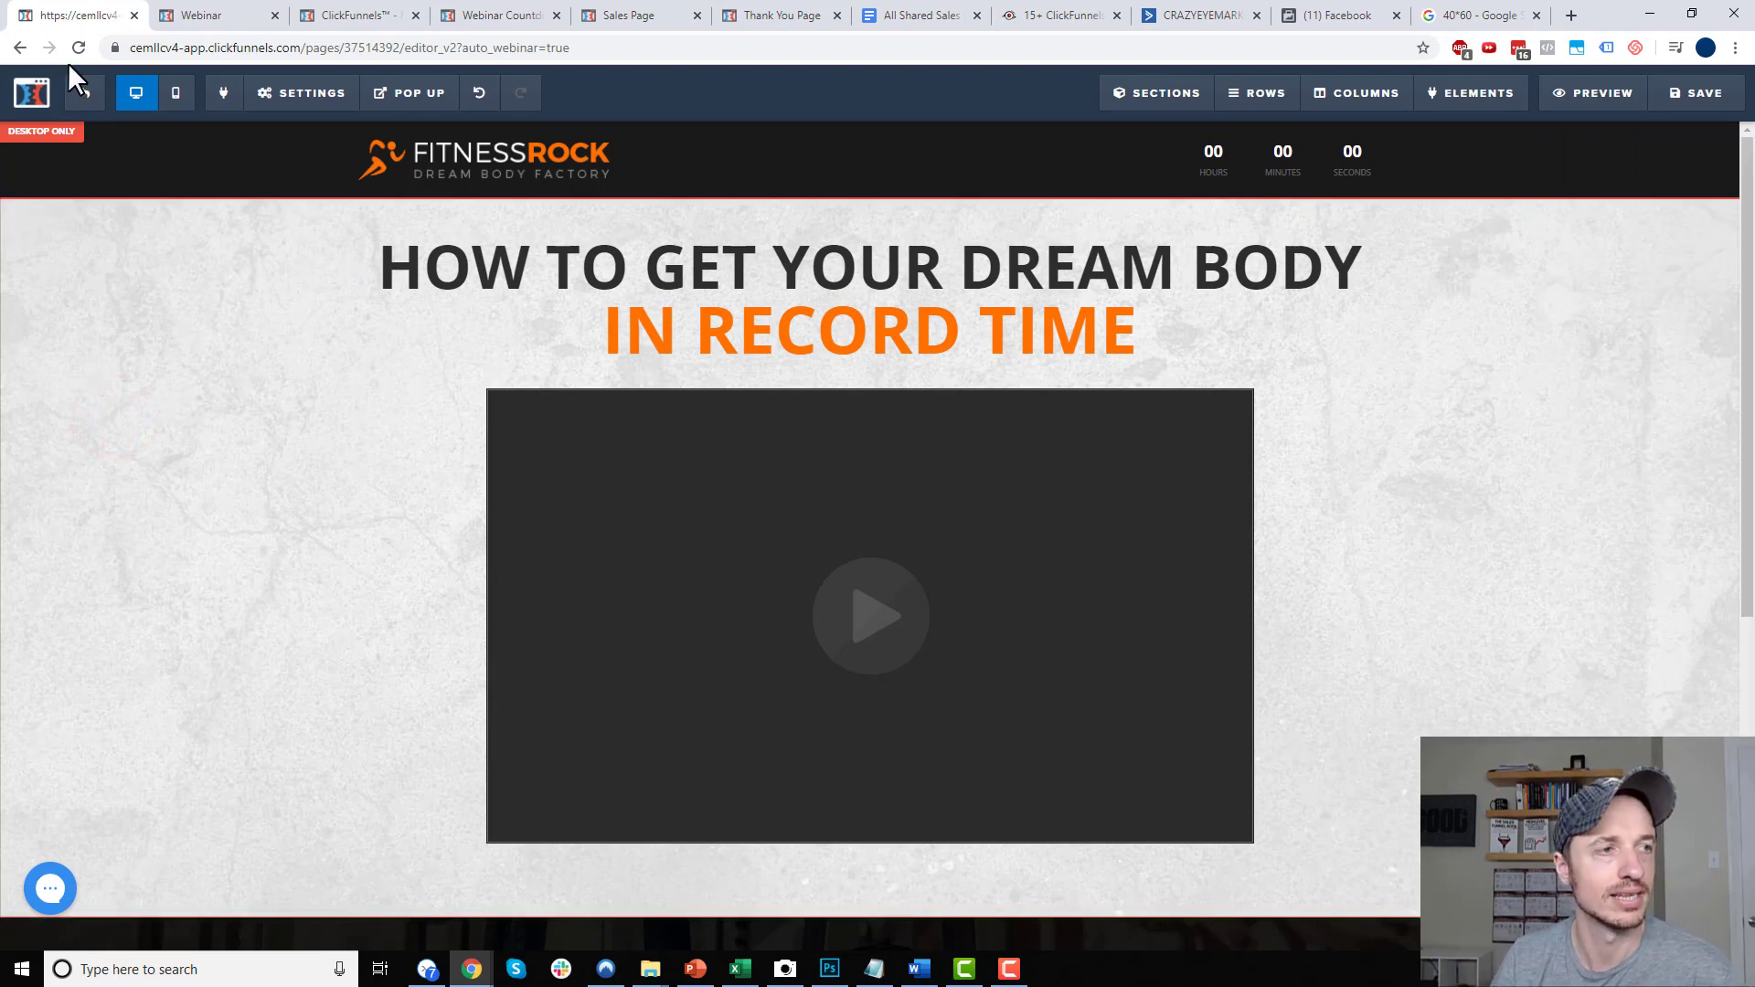
Exit the replay room editor and examine the Purchased group in the Auto Webinar Registration step's automation
click(86, 95)
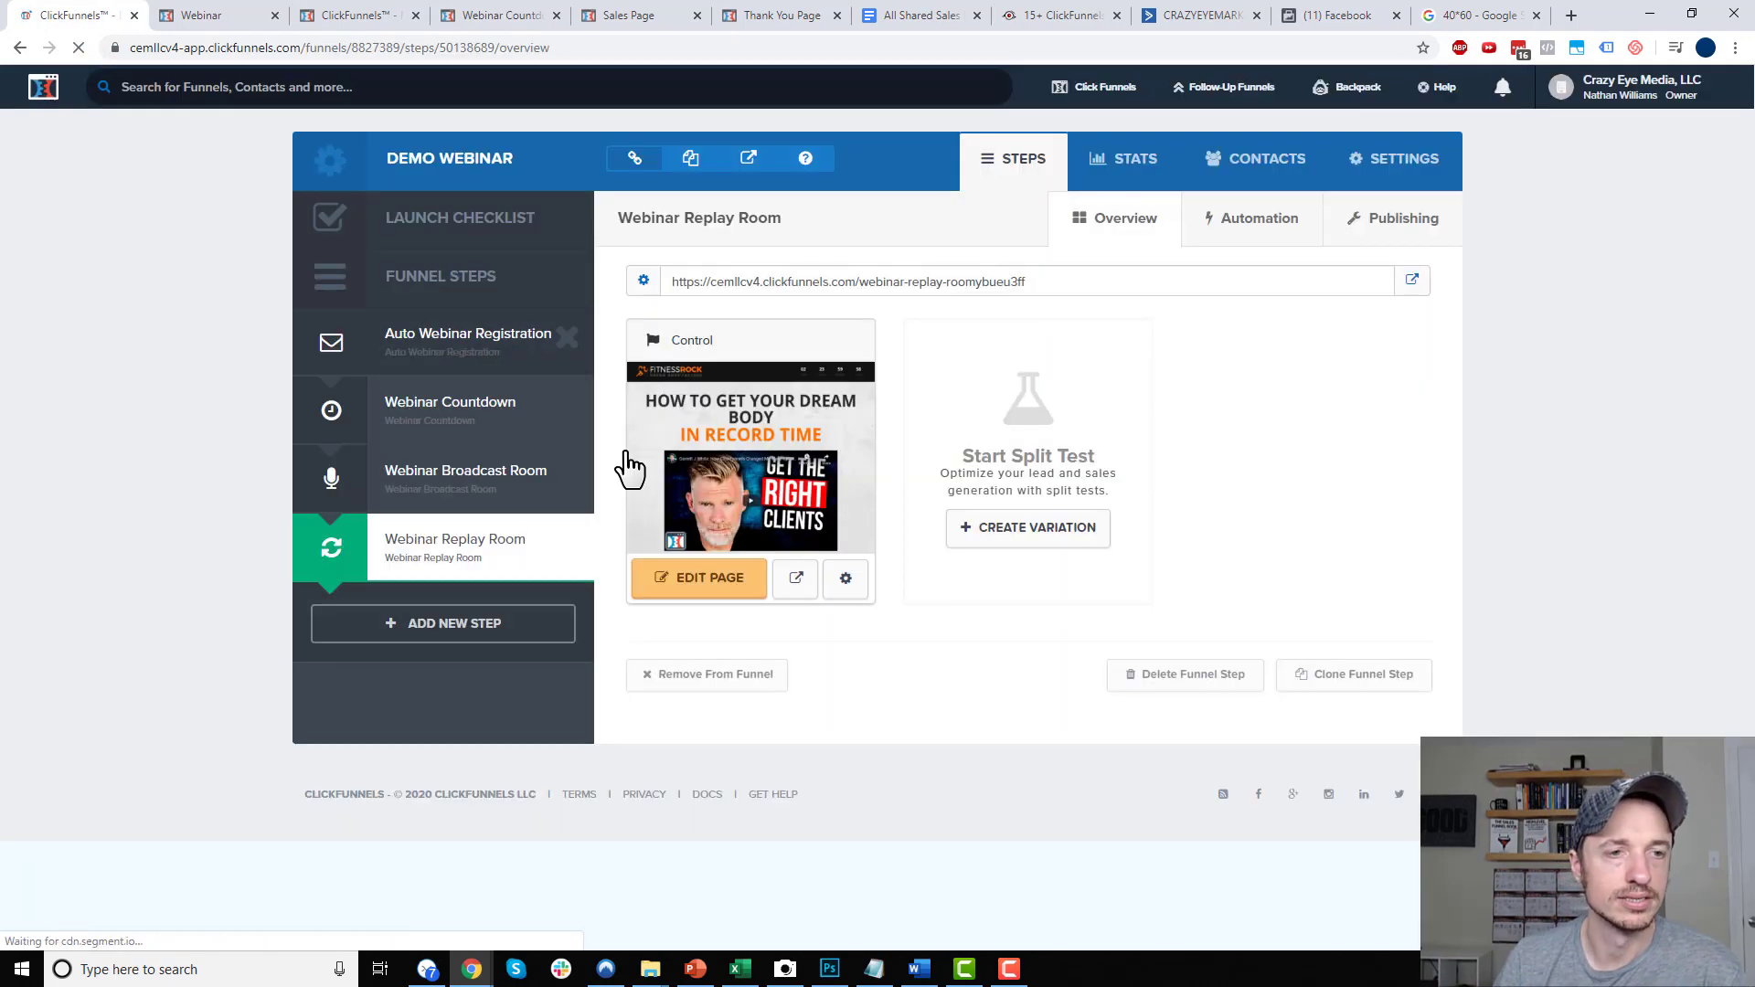
click(484, 352)
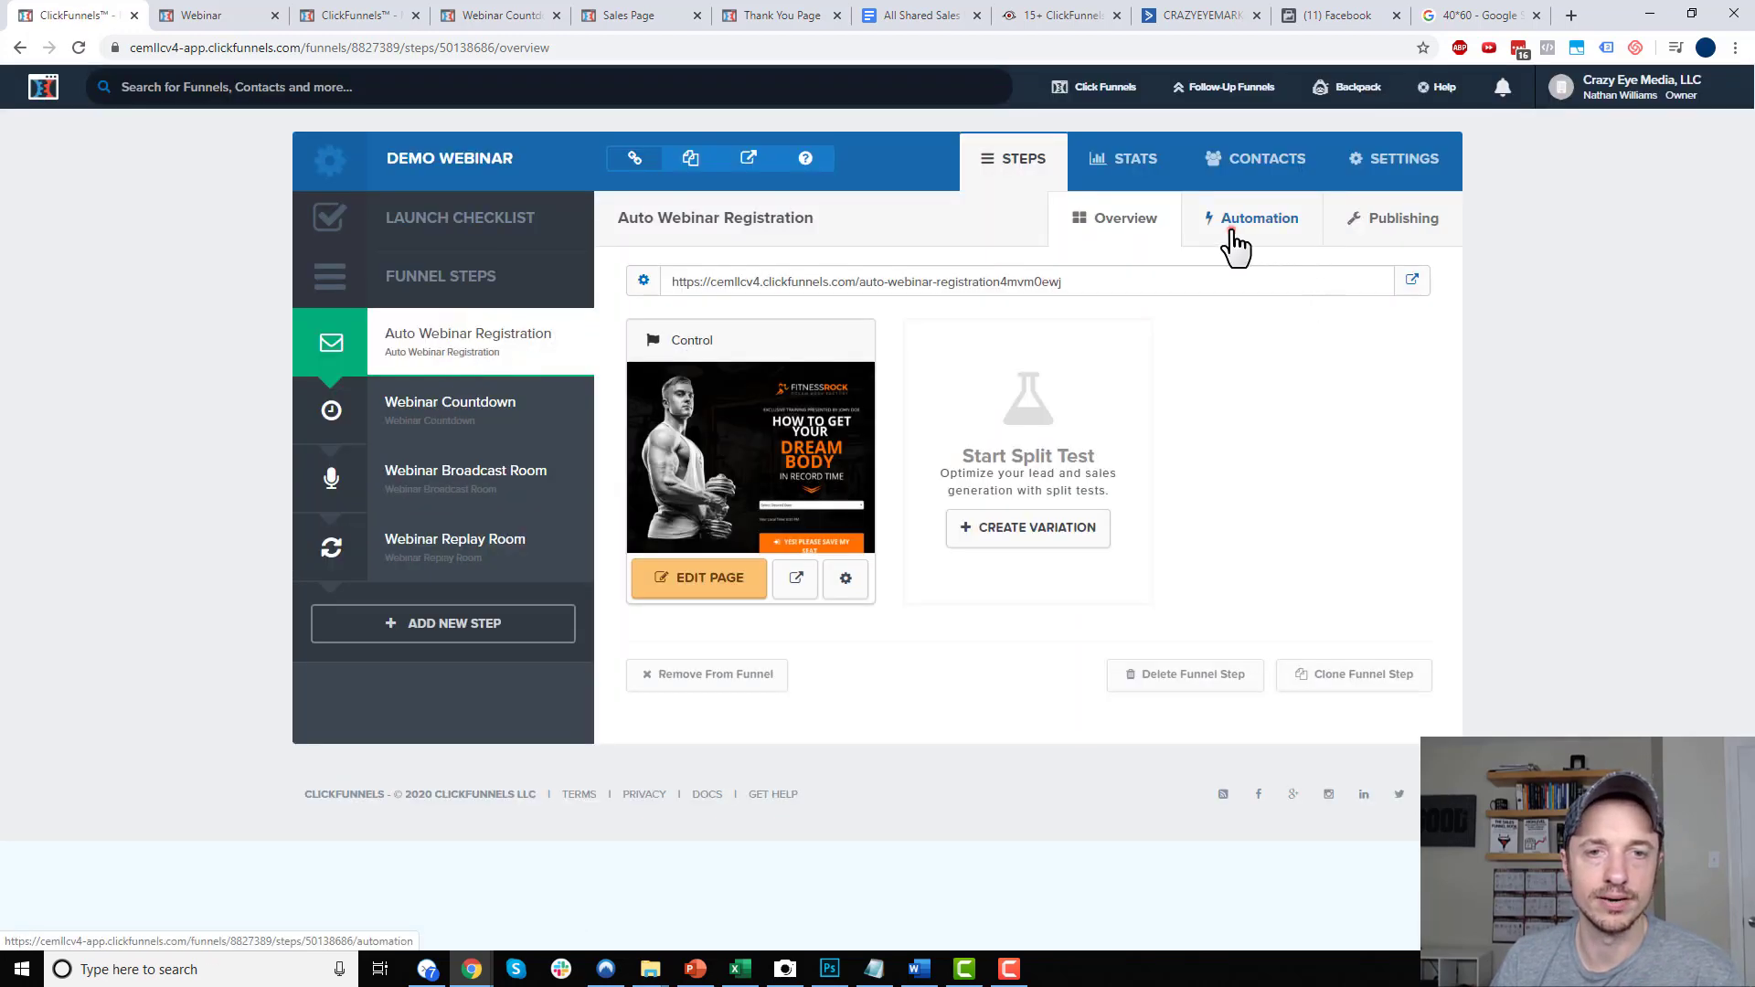
click(1231, 231)
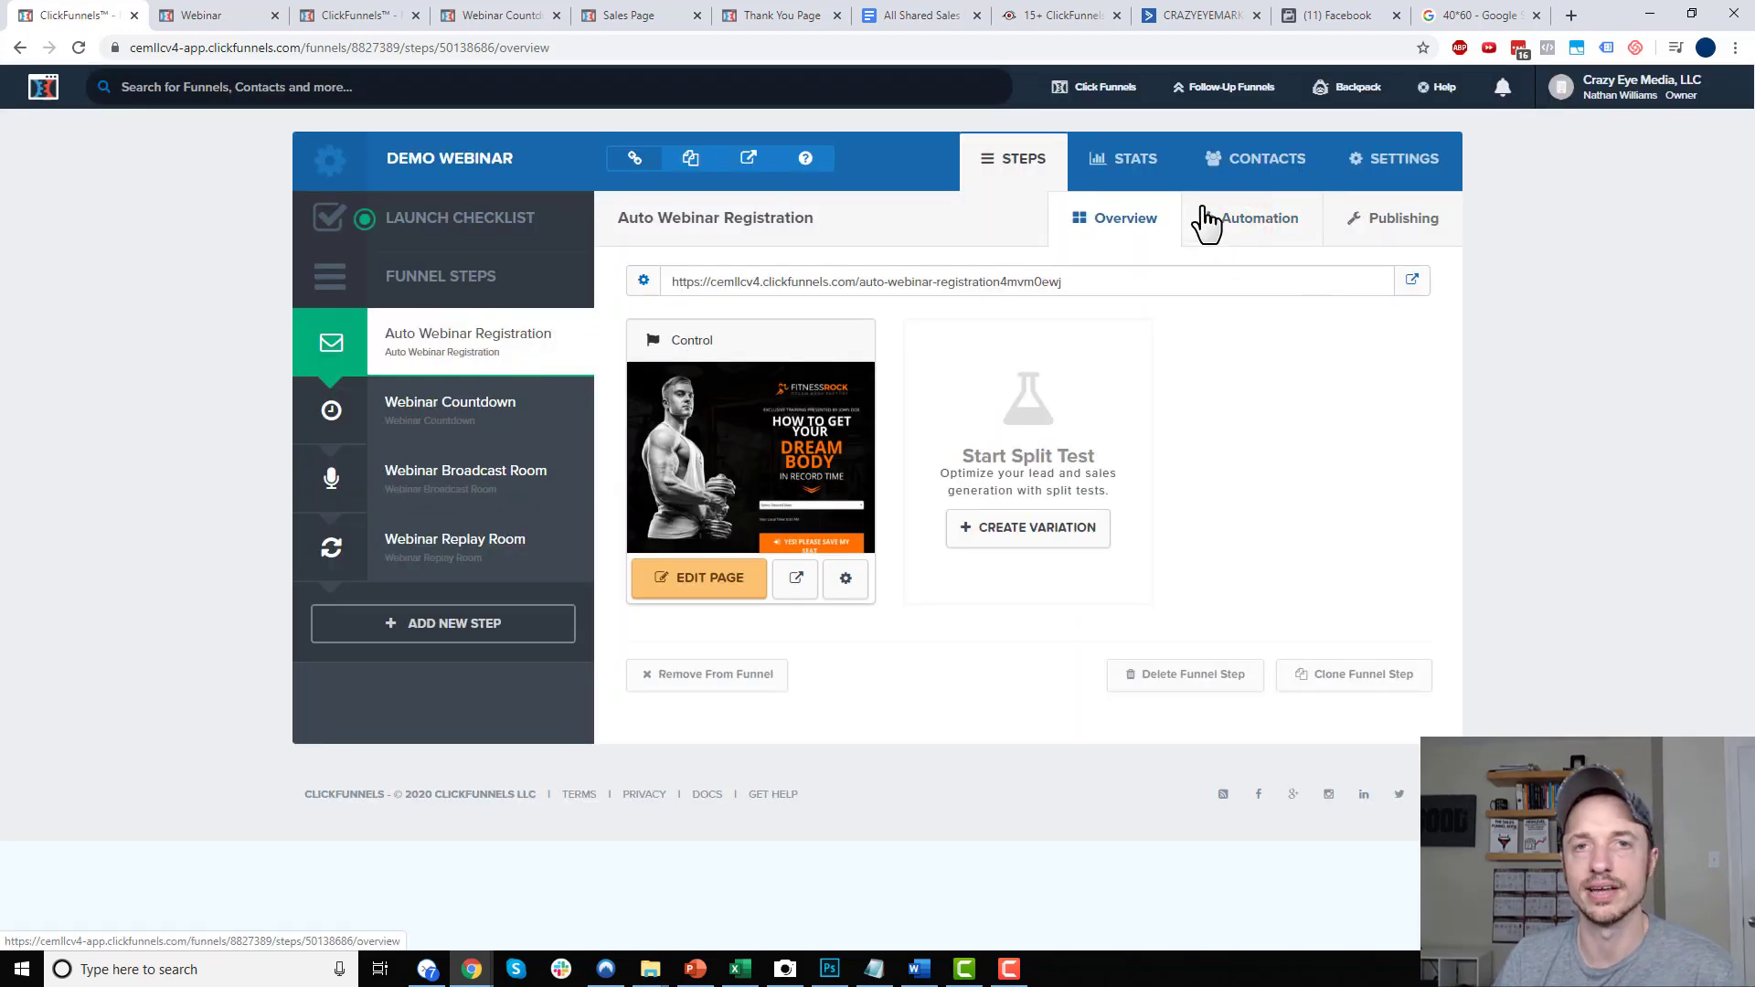
click(1254, 236)
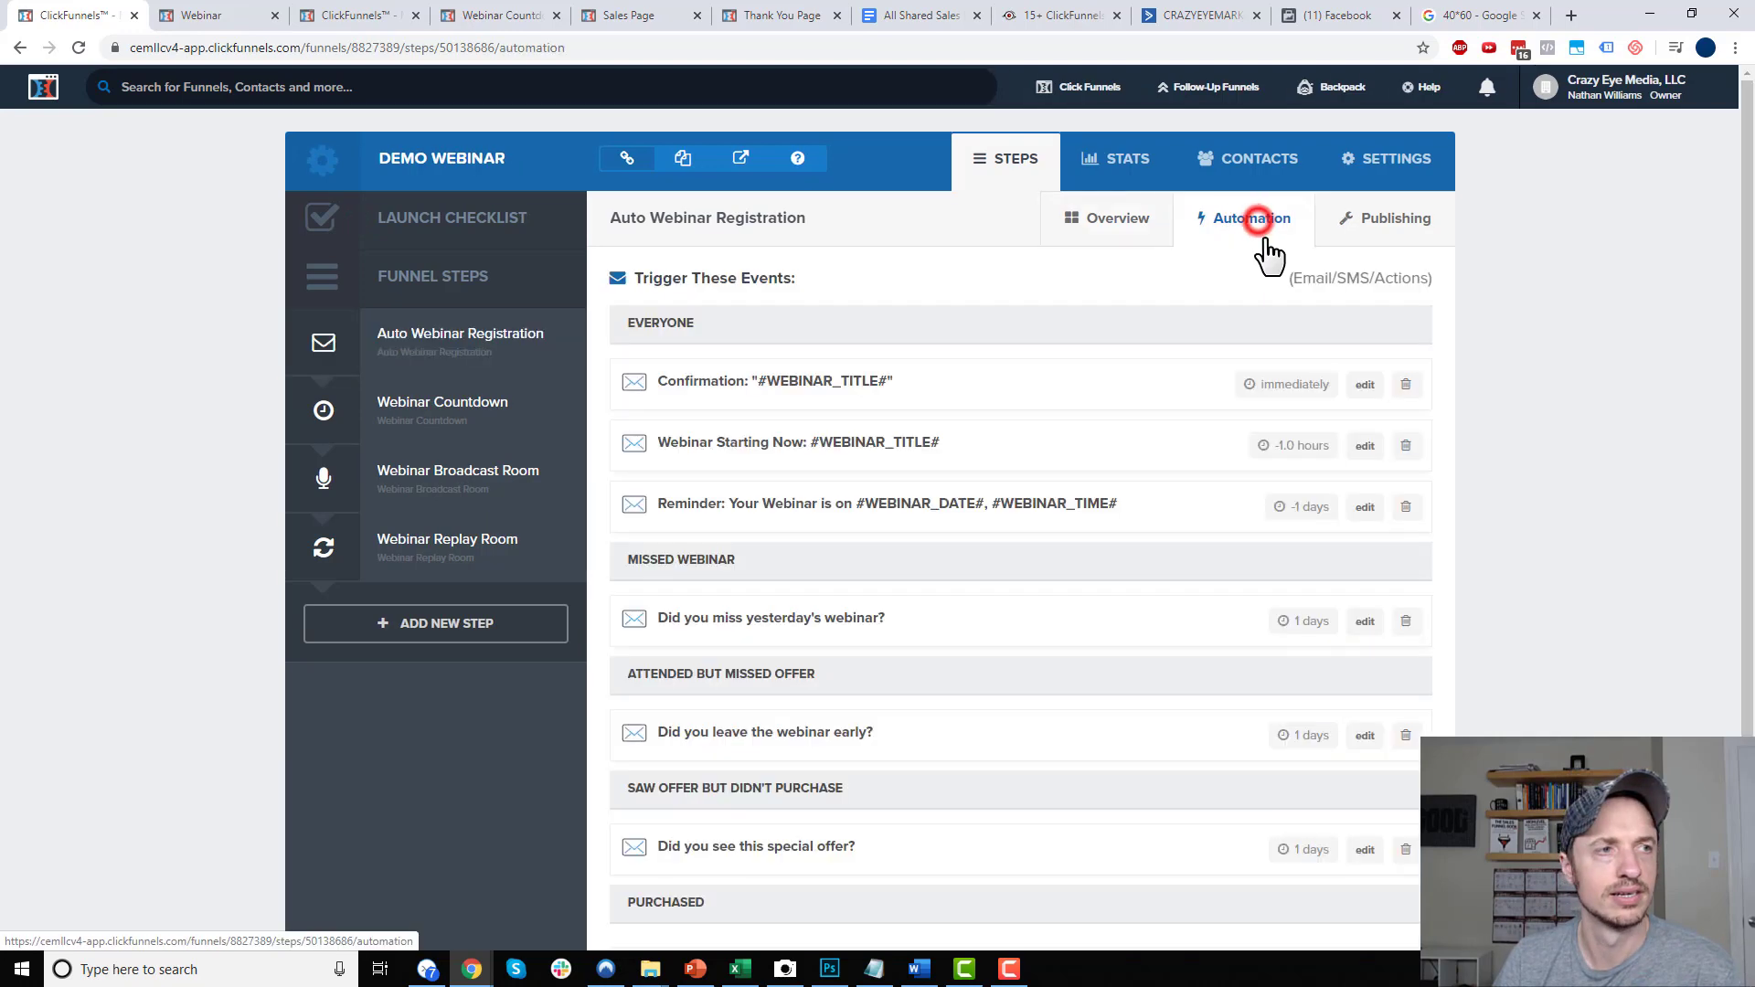
scroll(783, 585, down, 3)
click(658, 672)
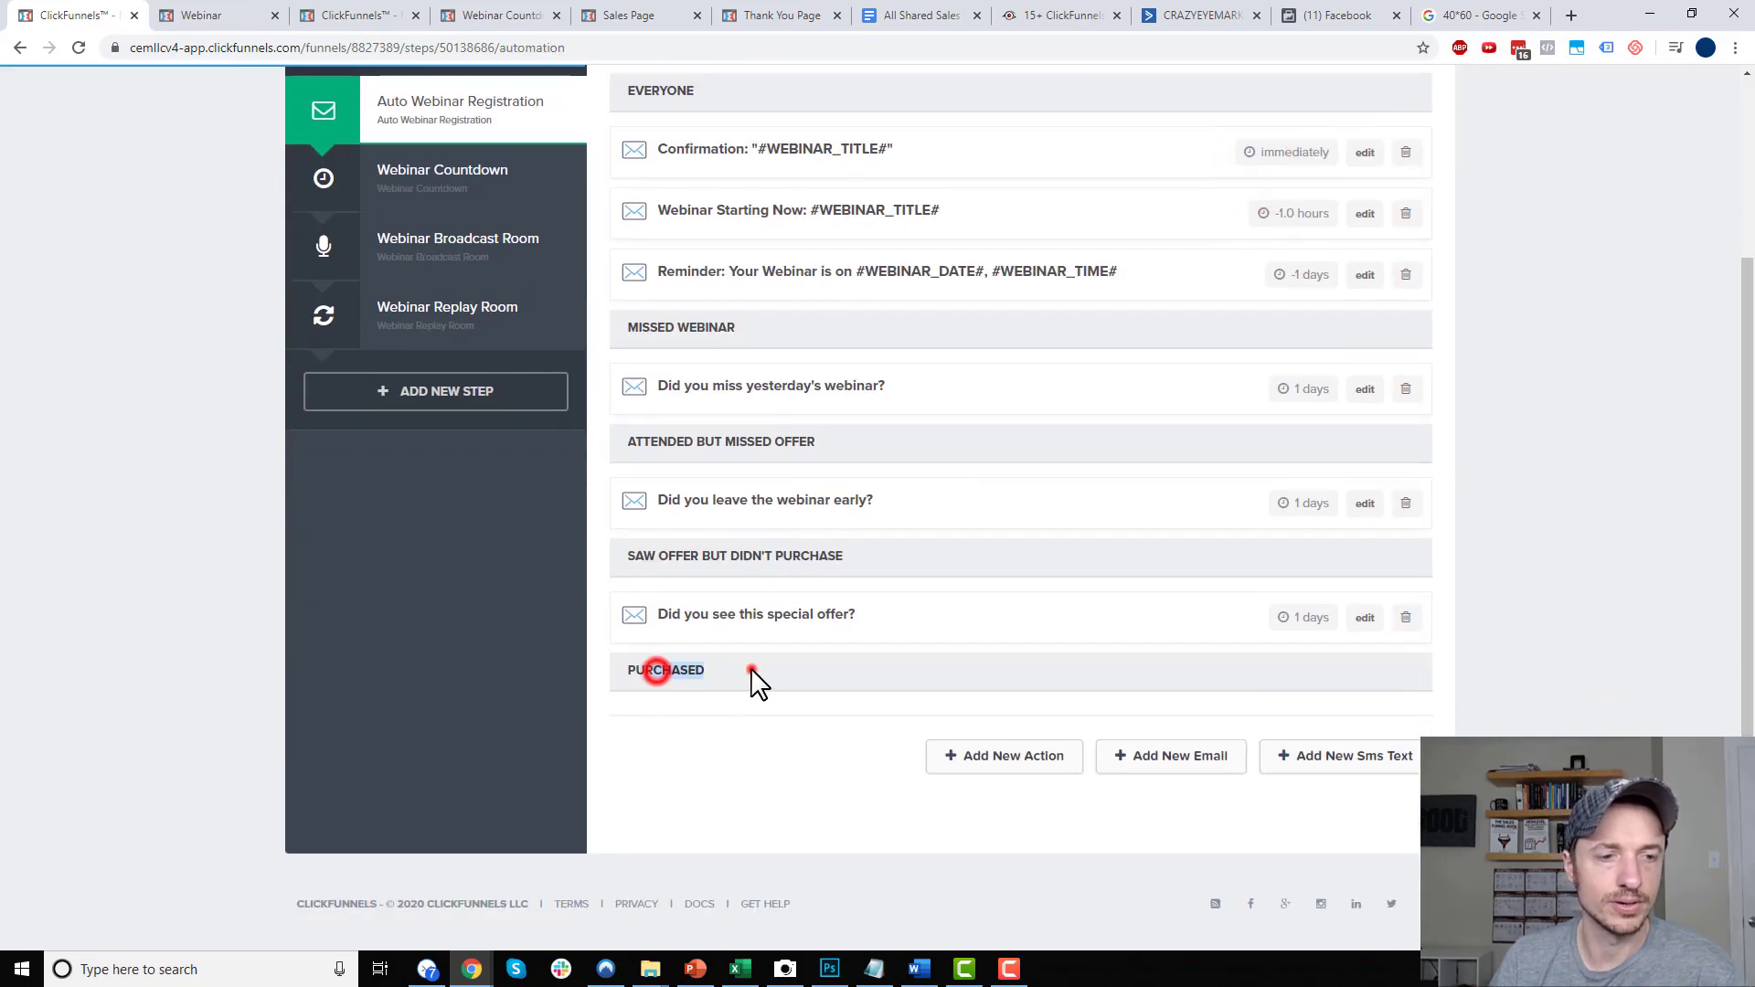
click(752, 671)
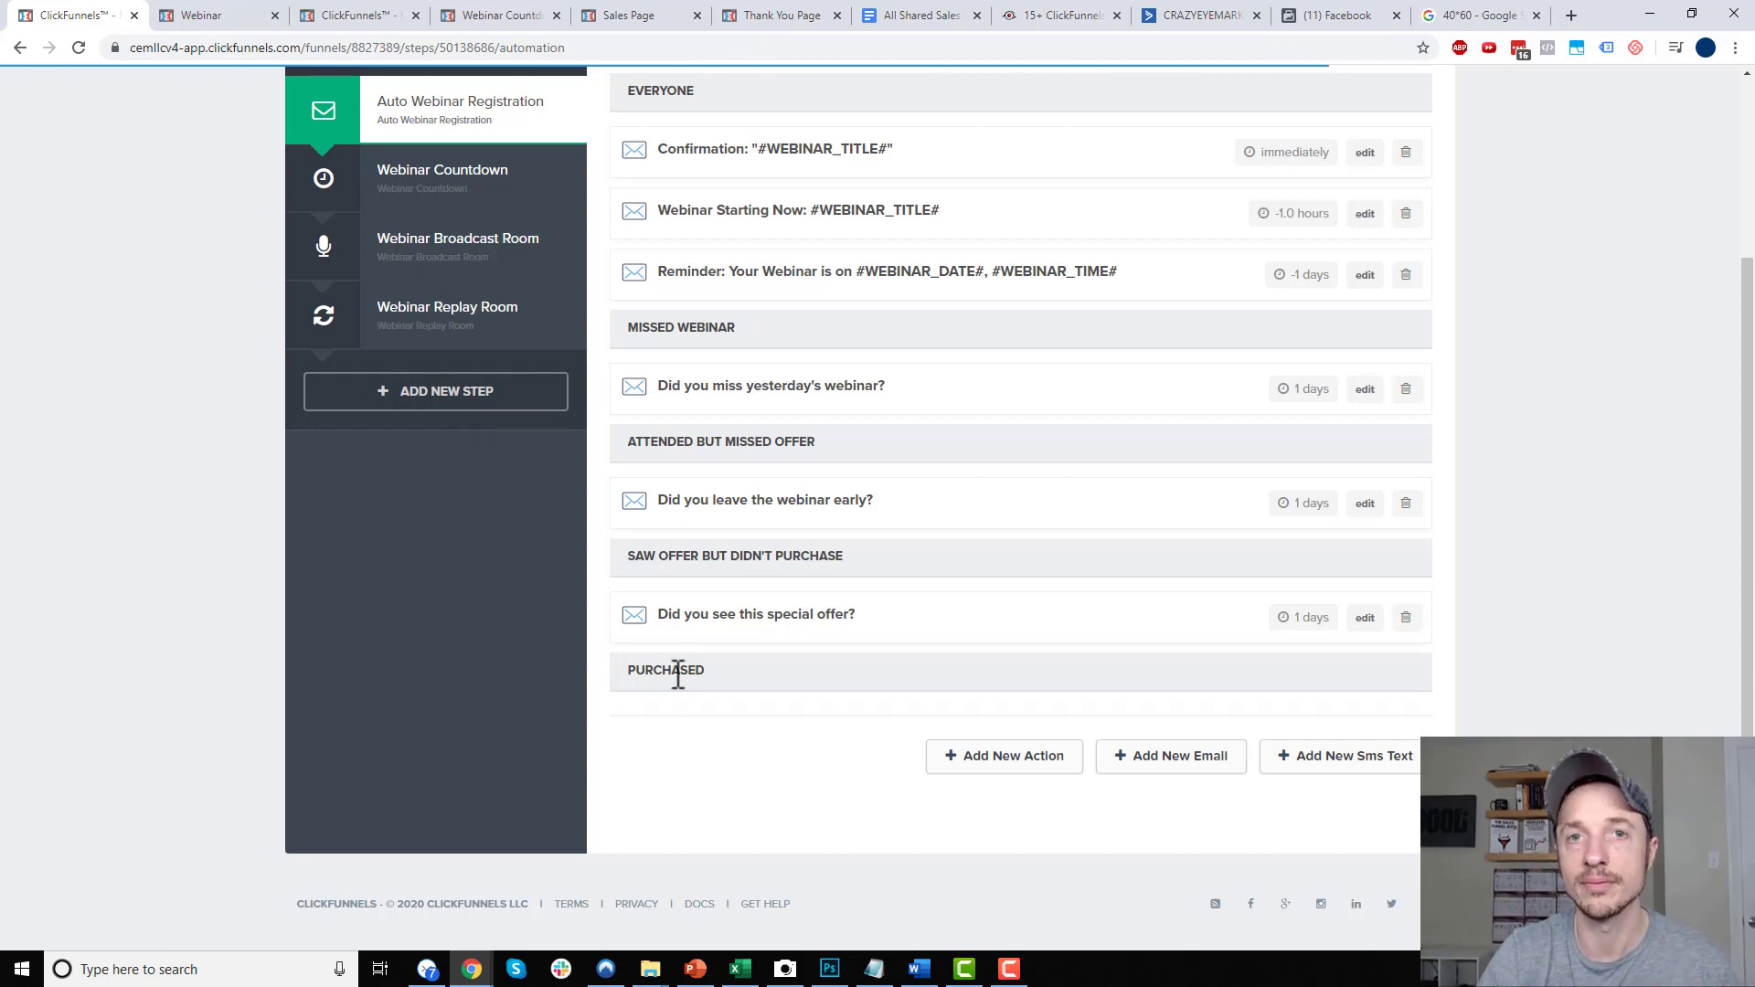
Add a funnel step named Order Form using the Wabash Two Step - Order Form template
click(454, 402)
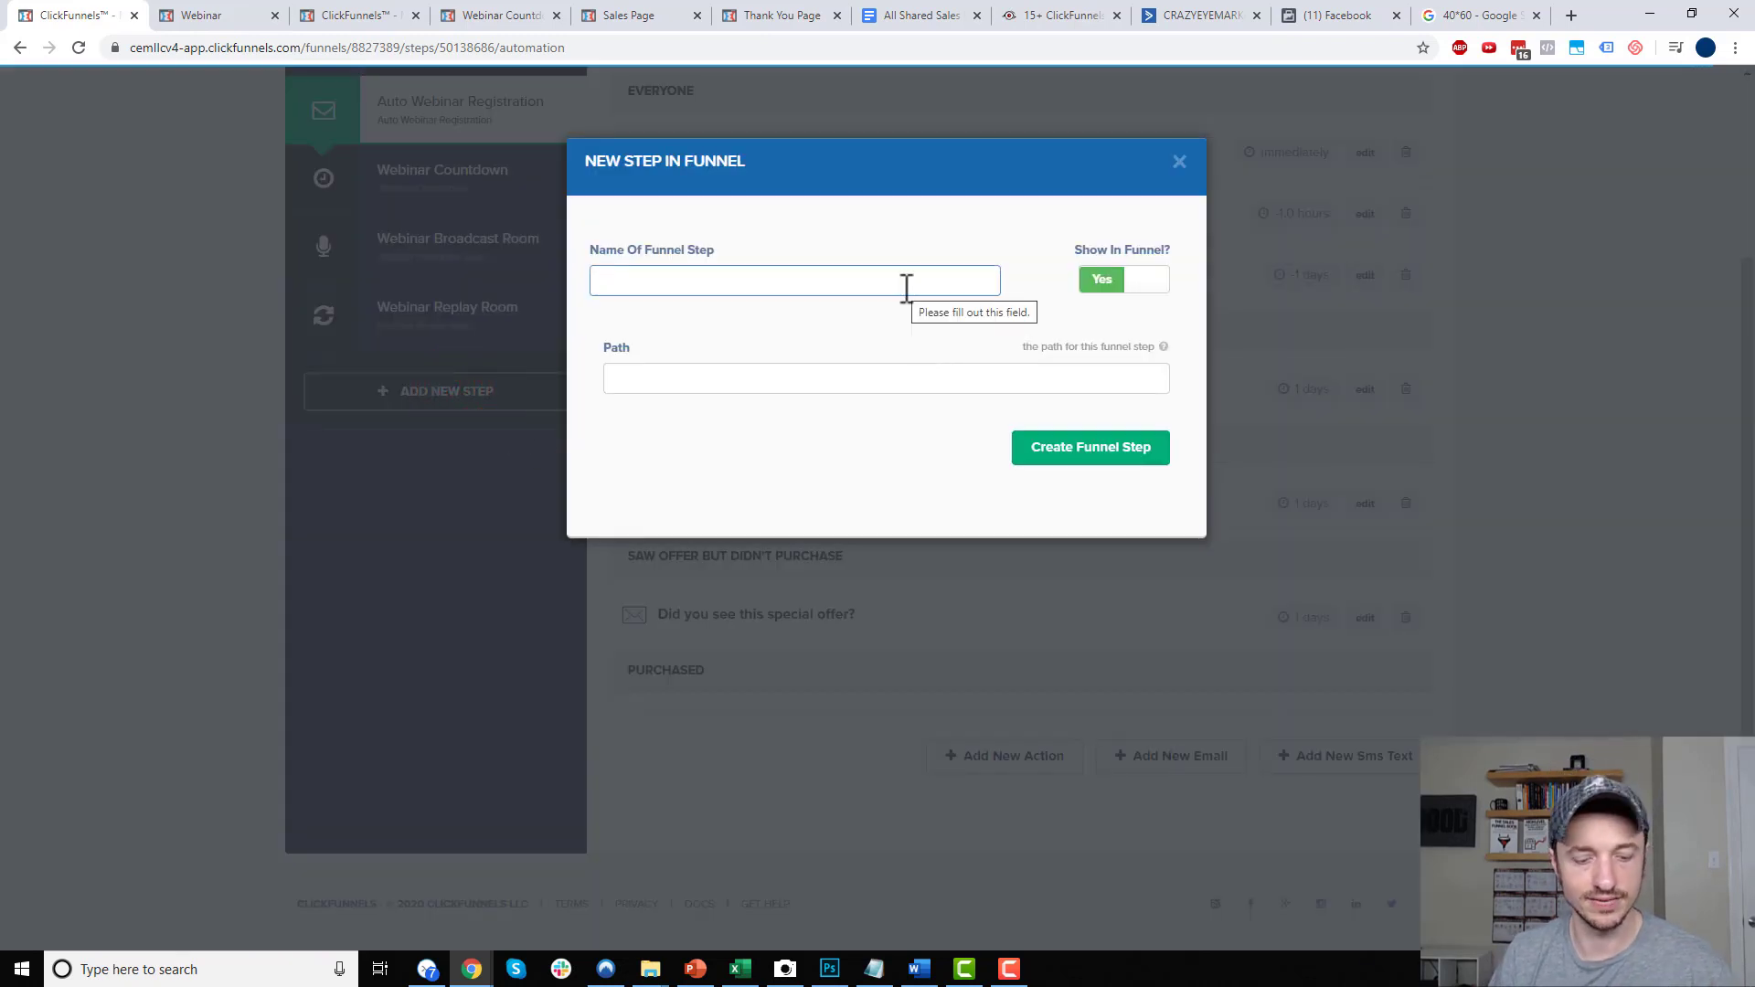
click(906, 289)
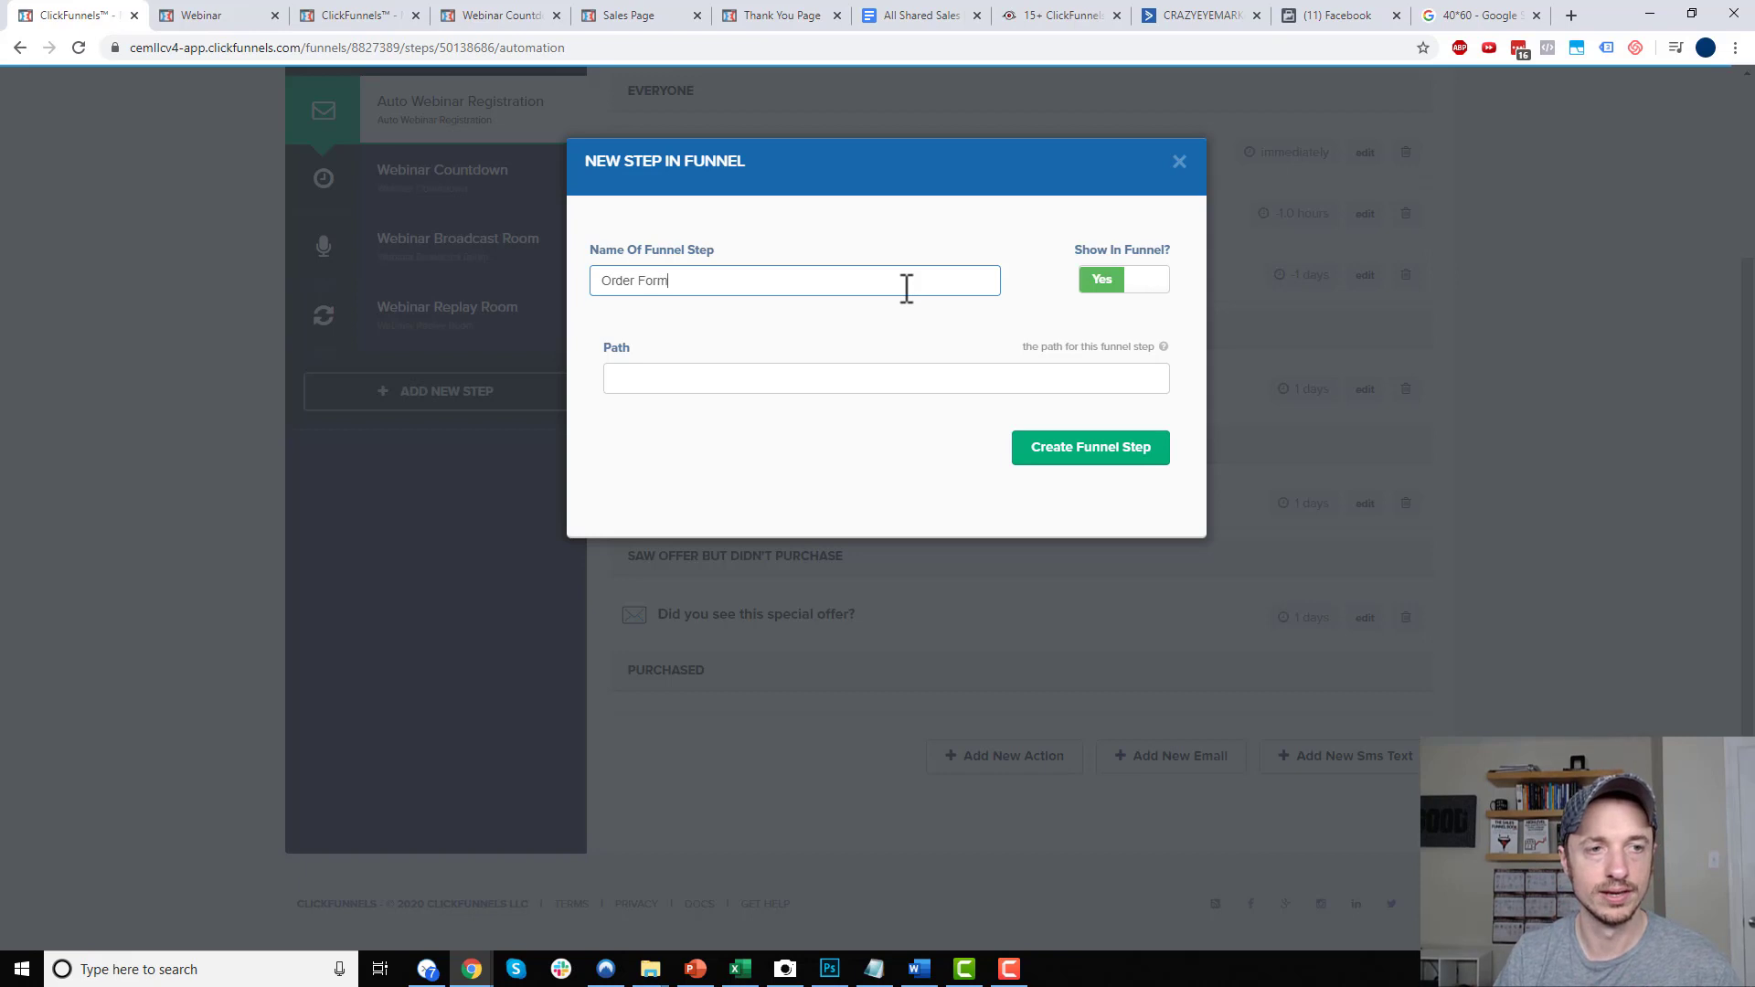
click(1128, 442)
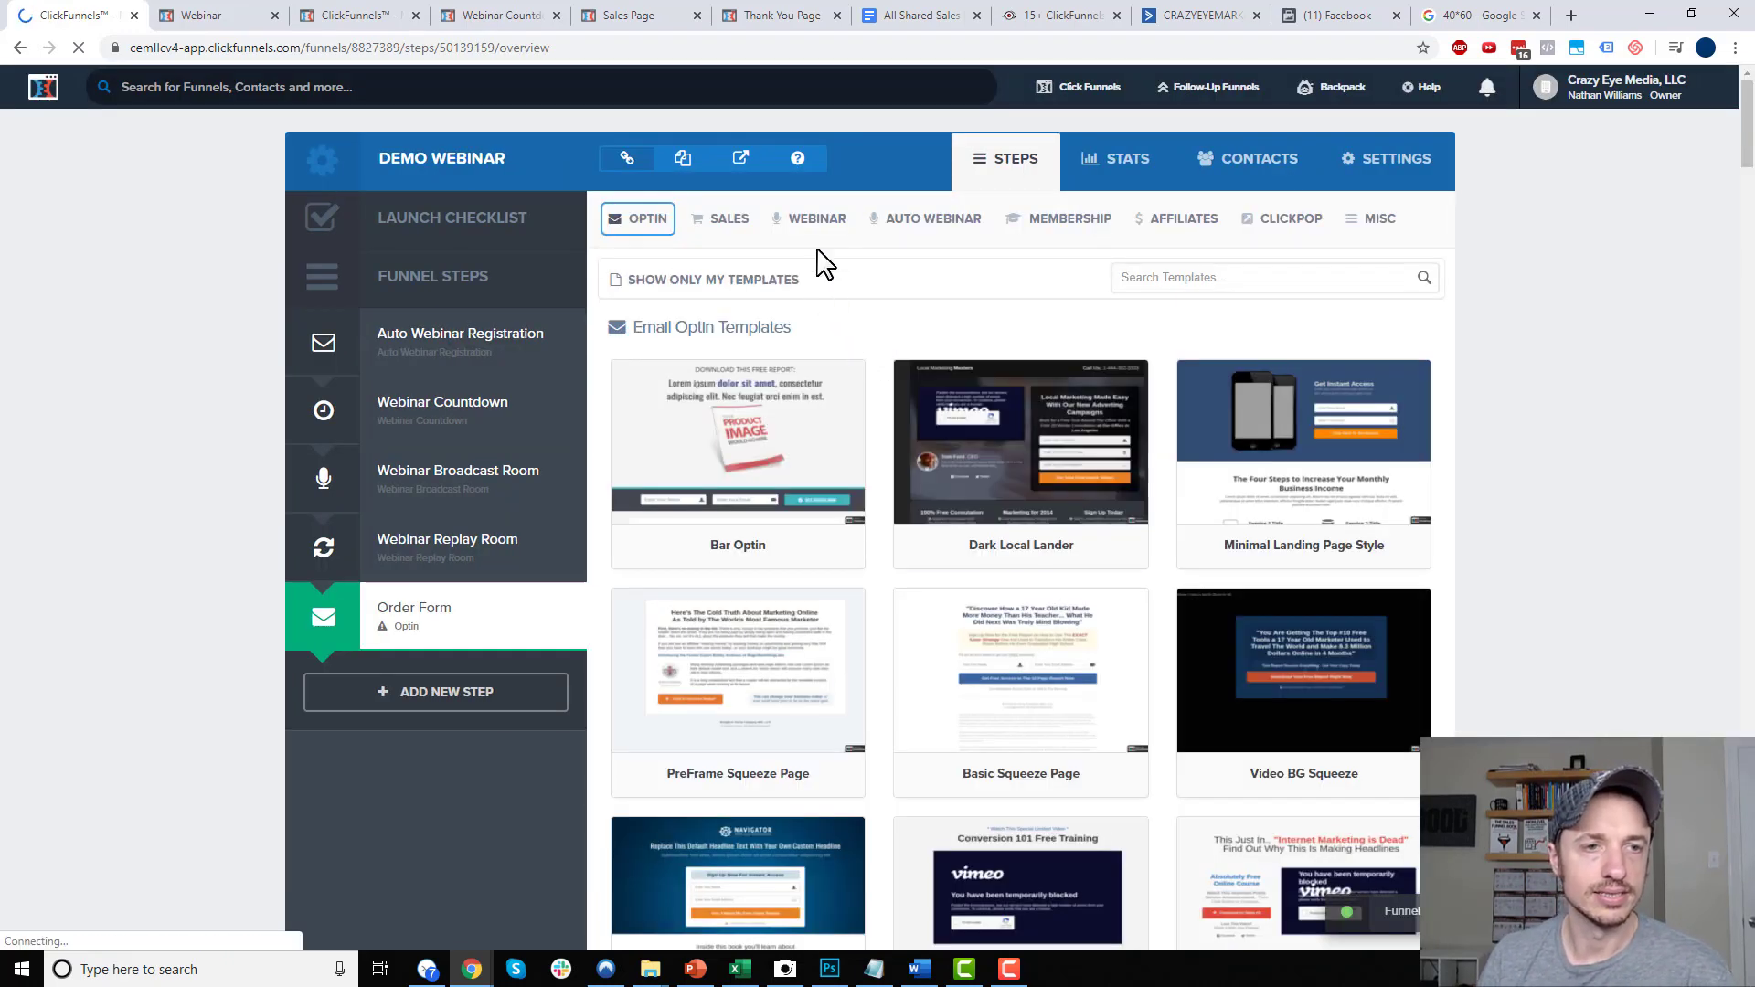
click(722, 218)
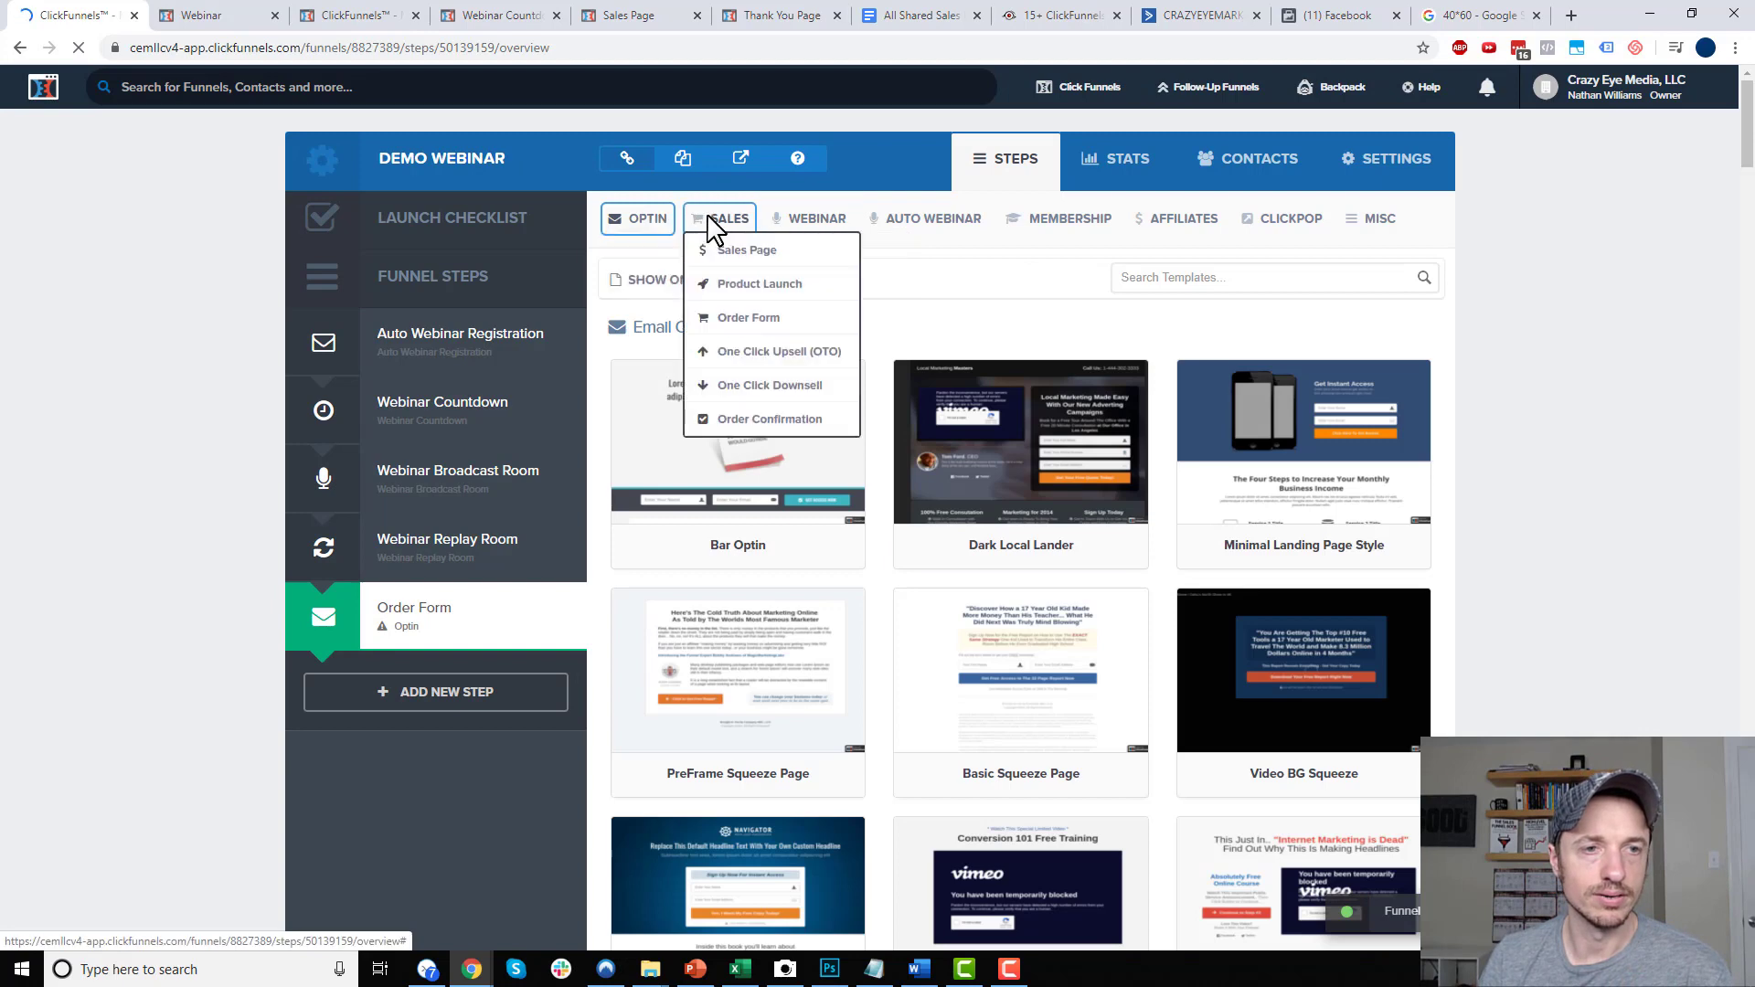
click(767, 319)
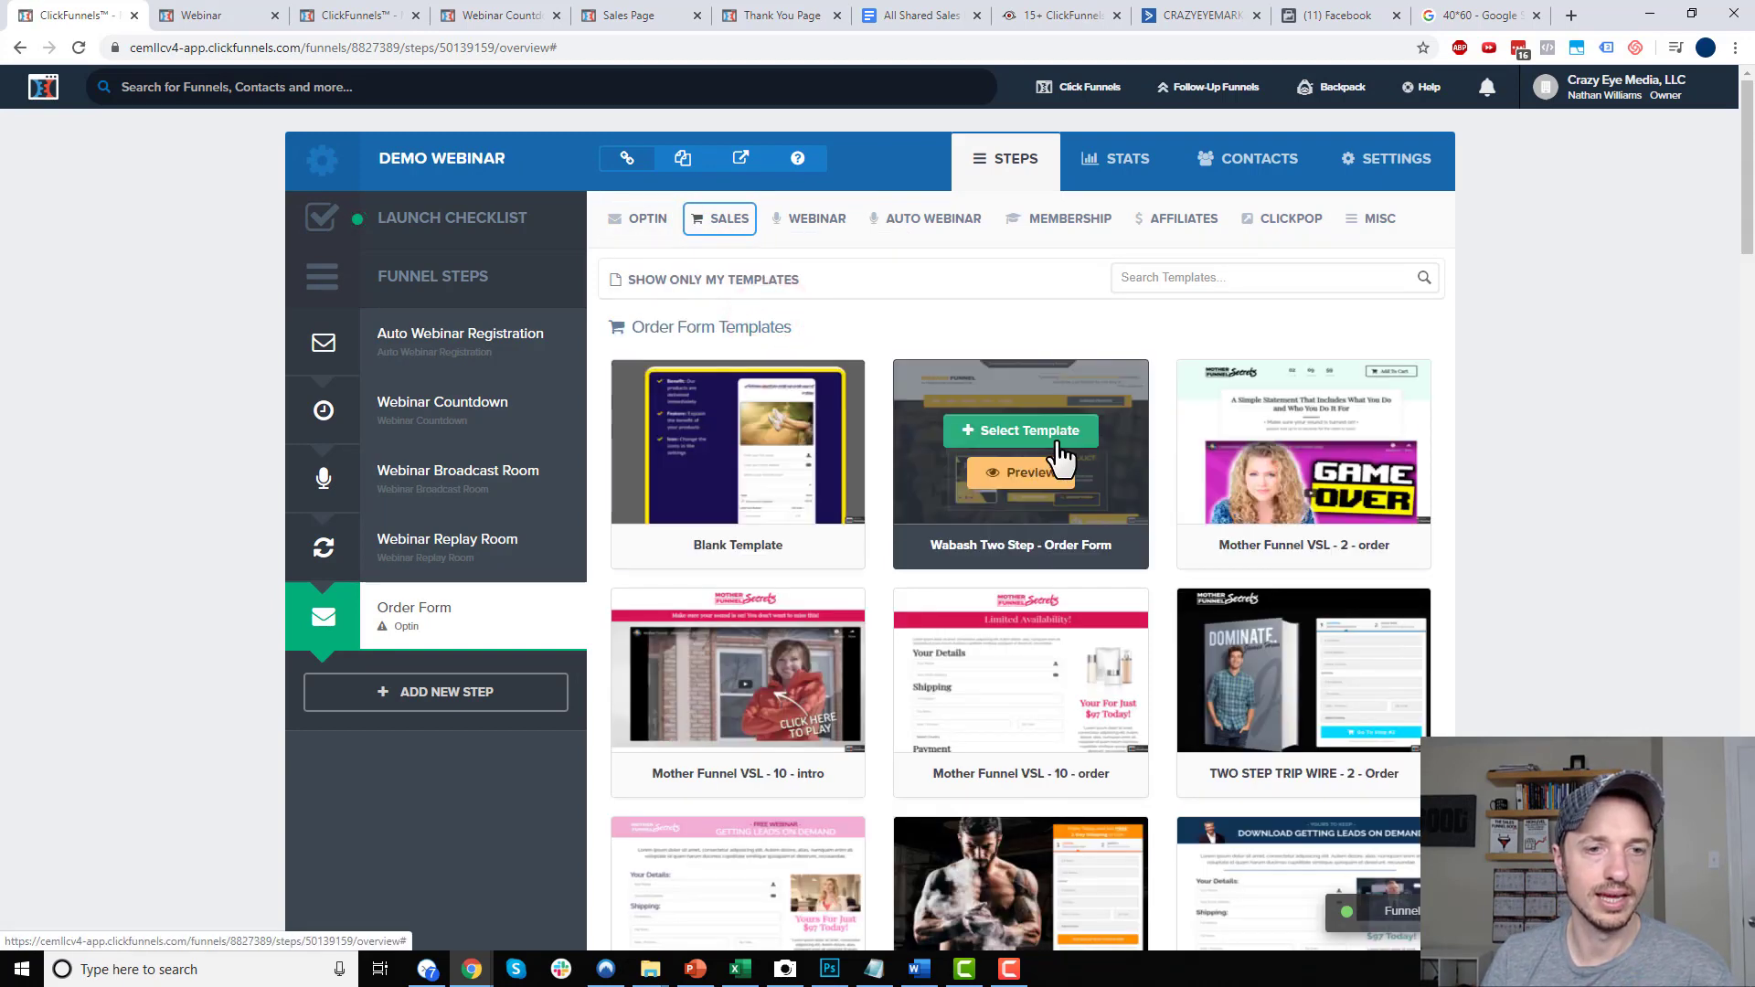
click(1048, 438)
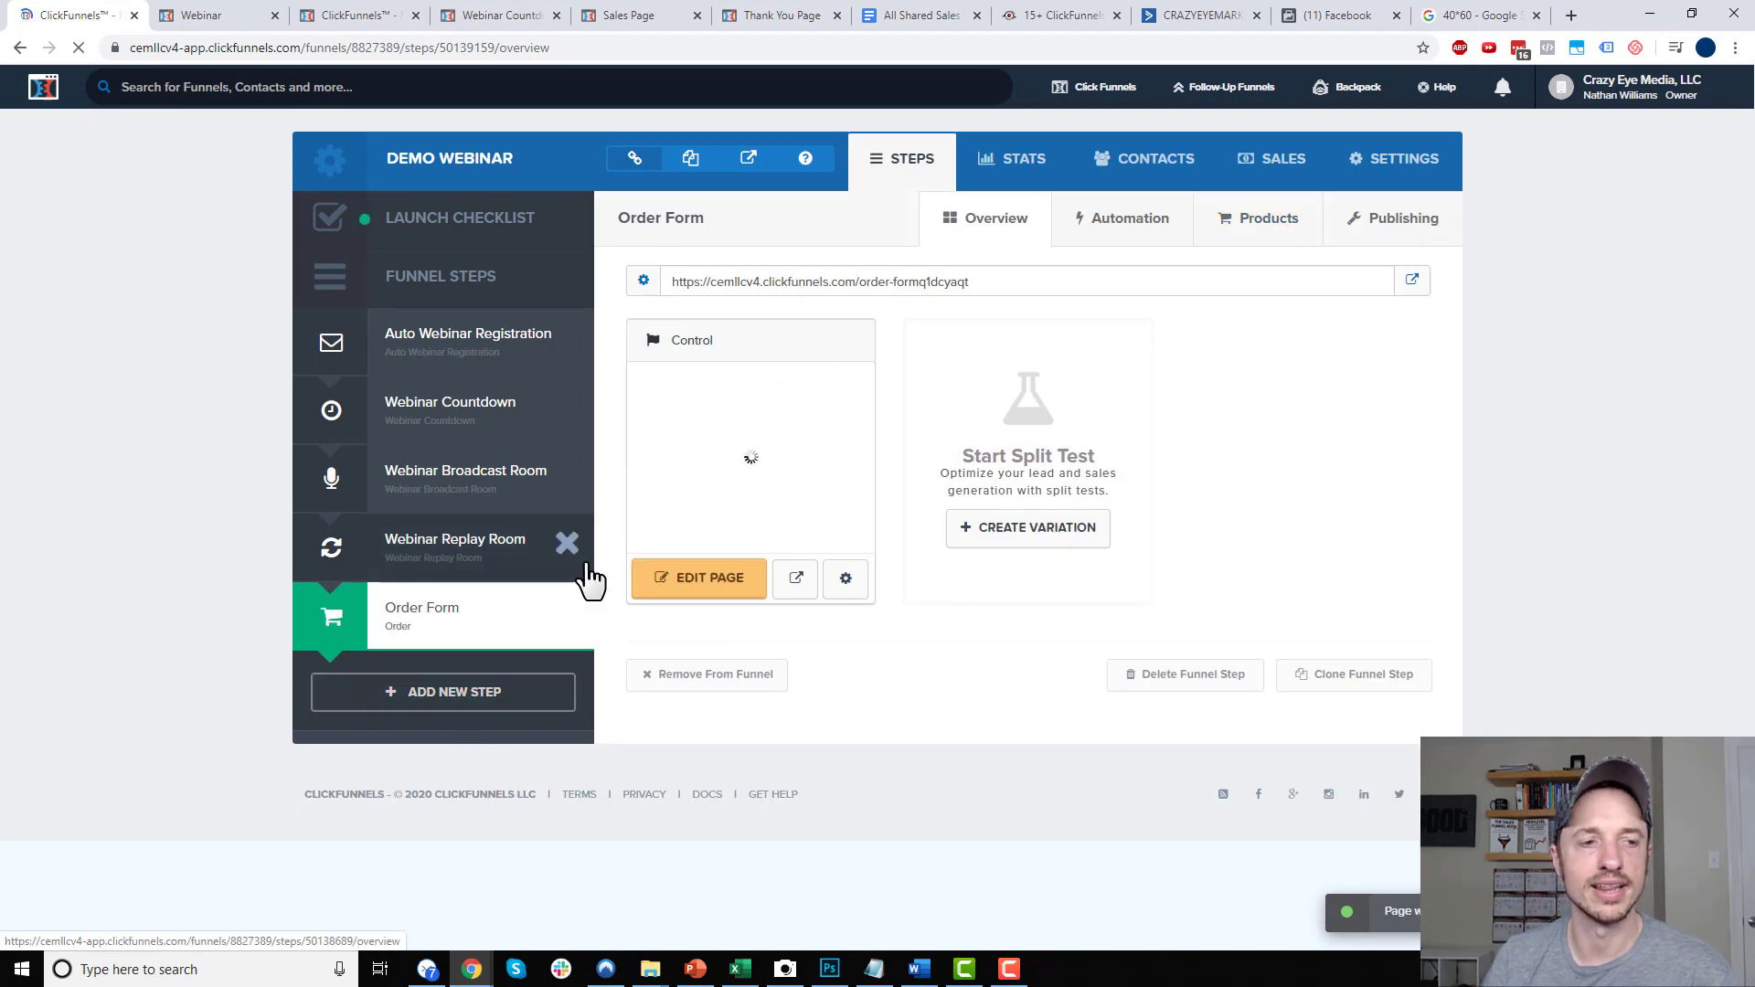
Add a funnel step named Order Confirmation using the Mother Funnel VSL - 10 - thanks template
click(460, 690)
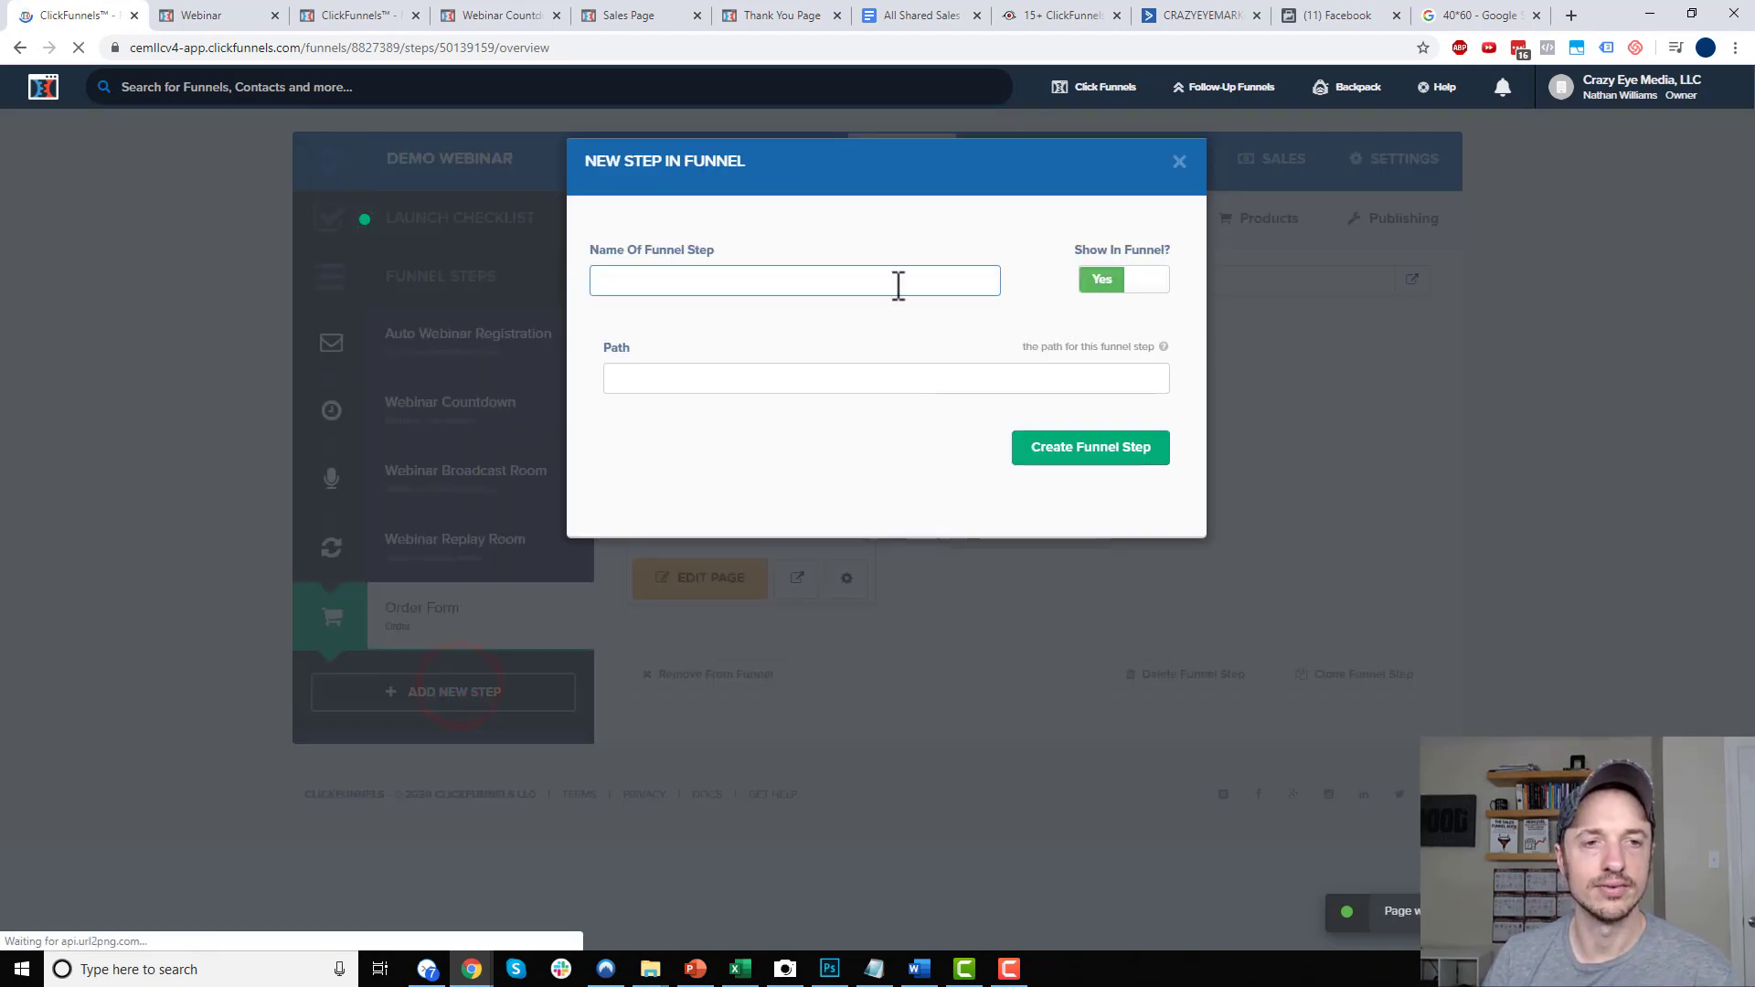
text(Order Confirmation)
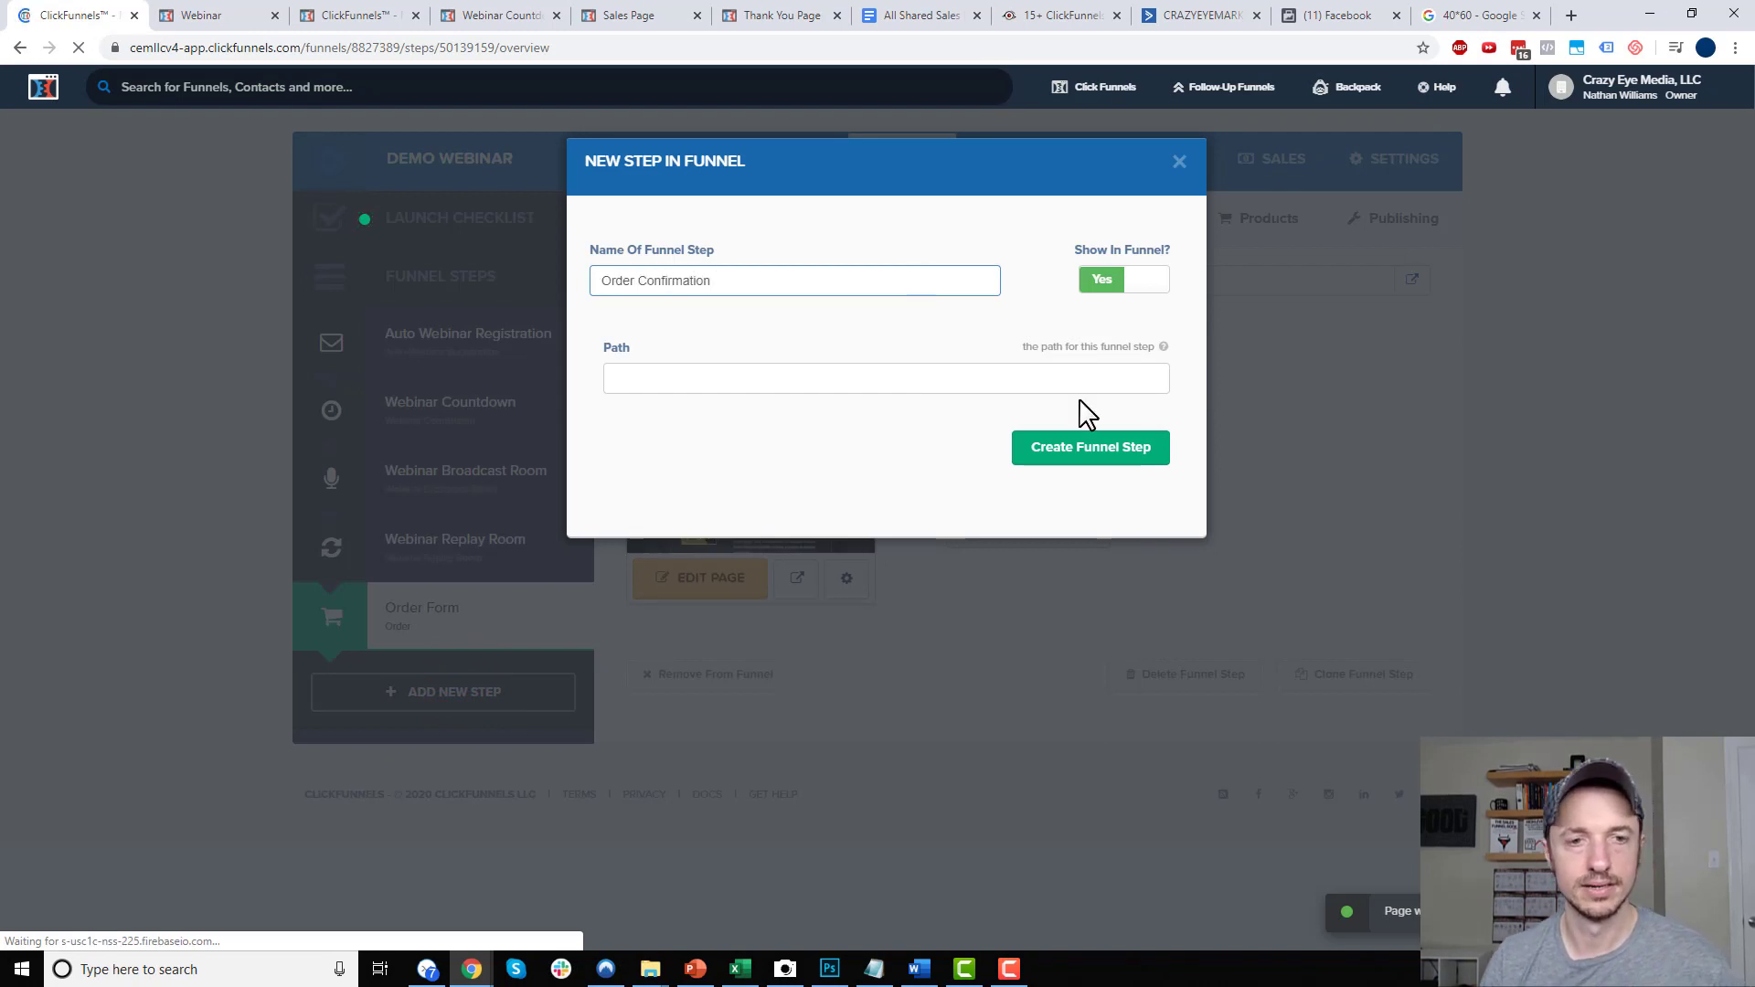
click(1092, 448)
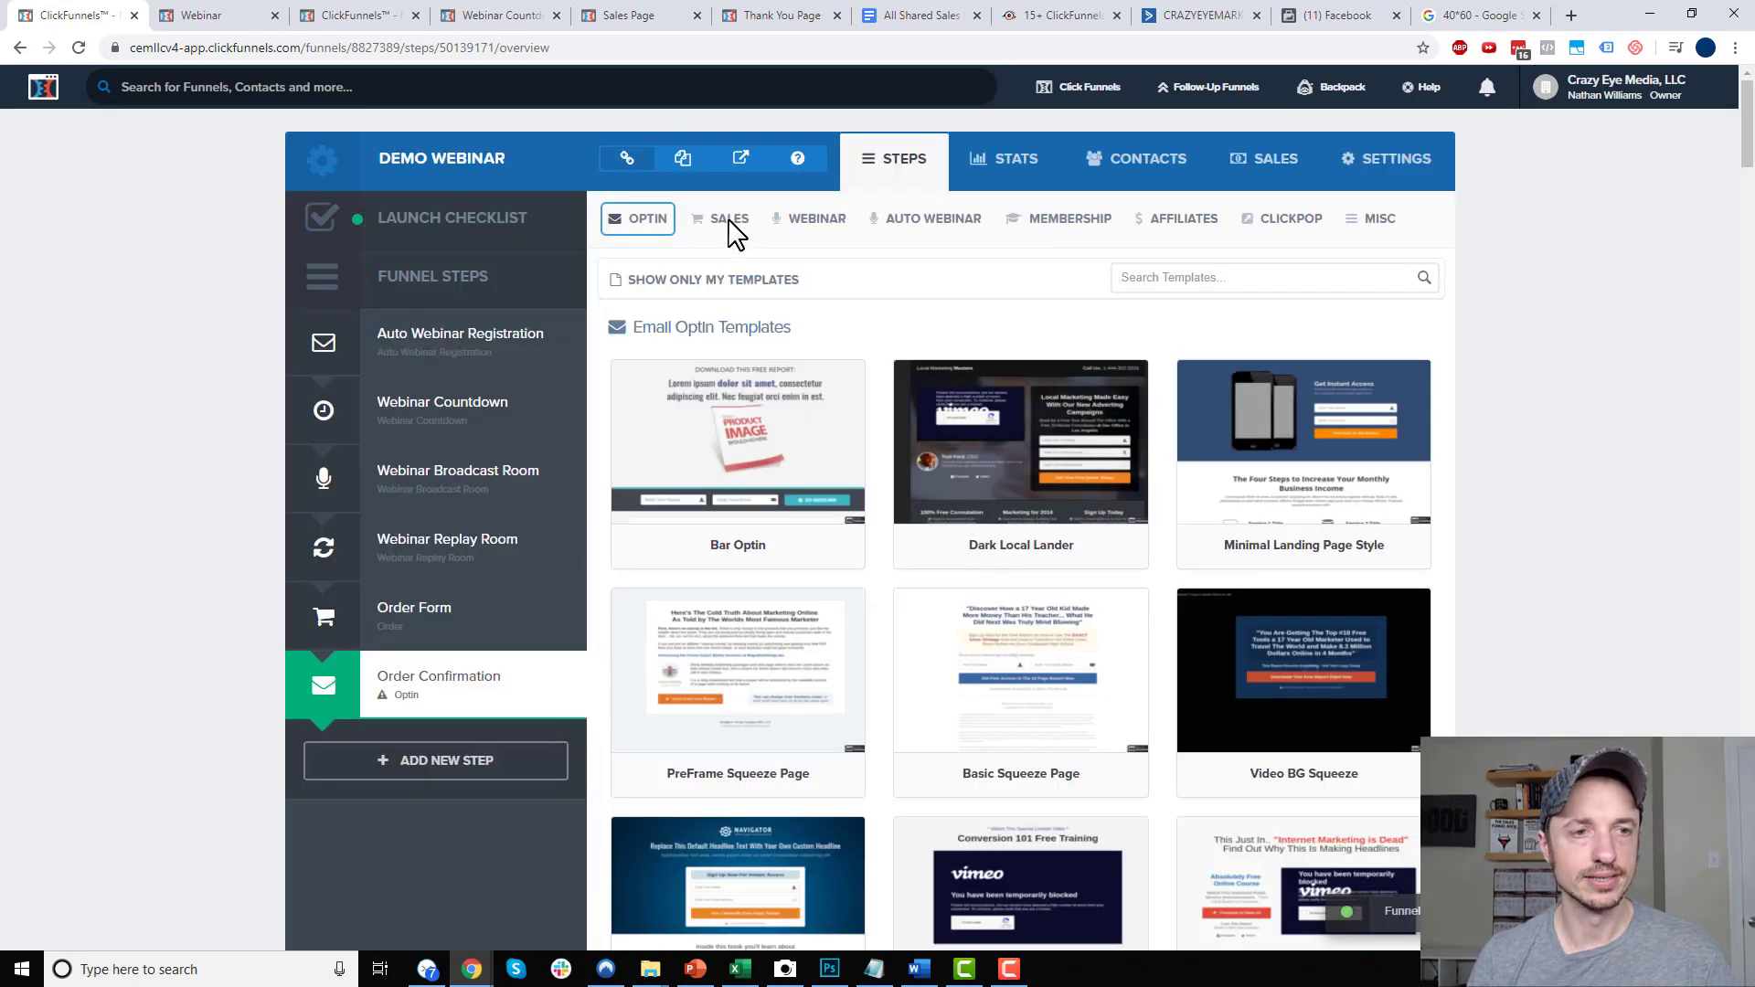
click(730, 224)
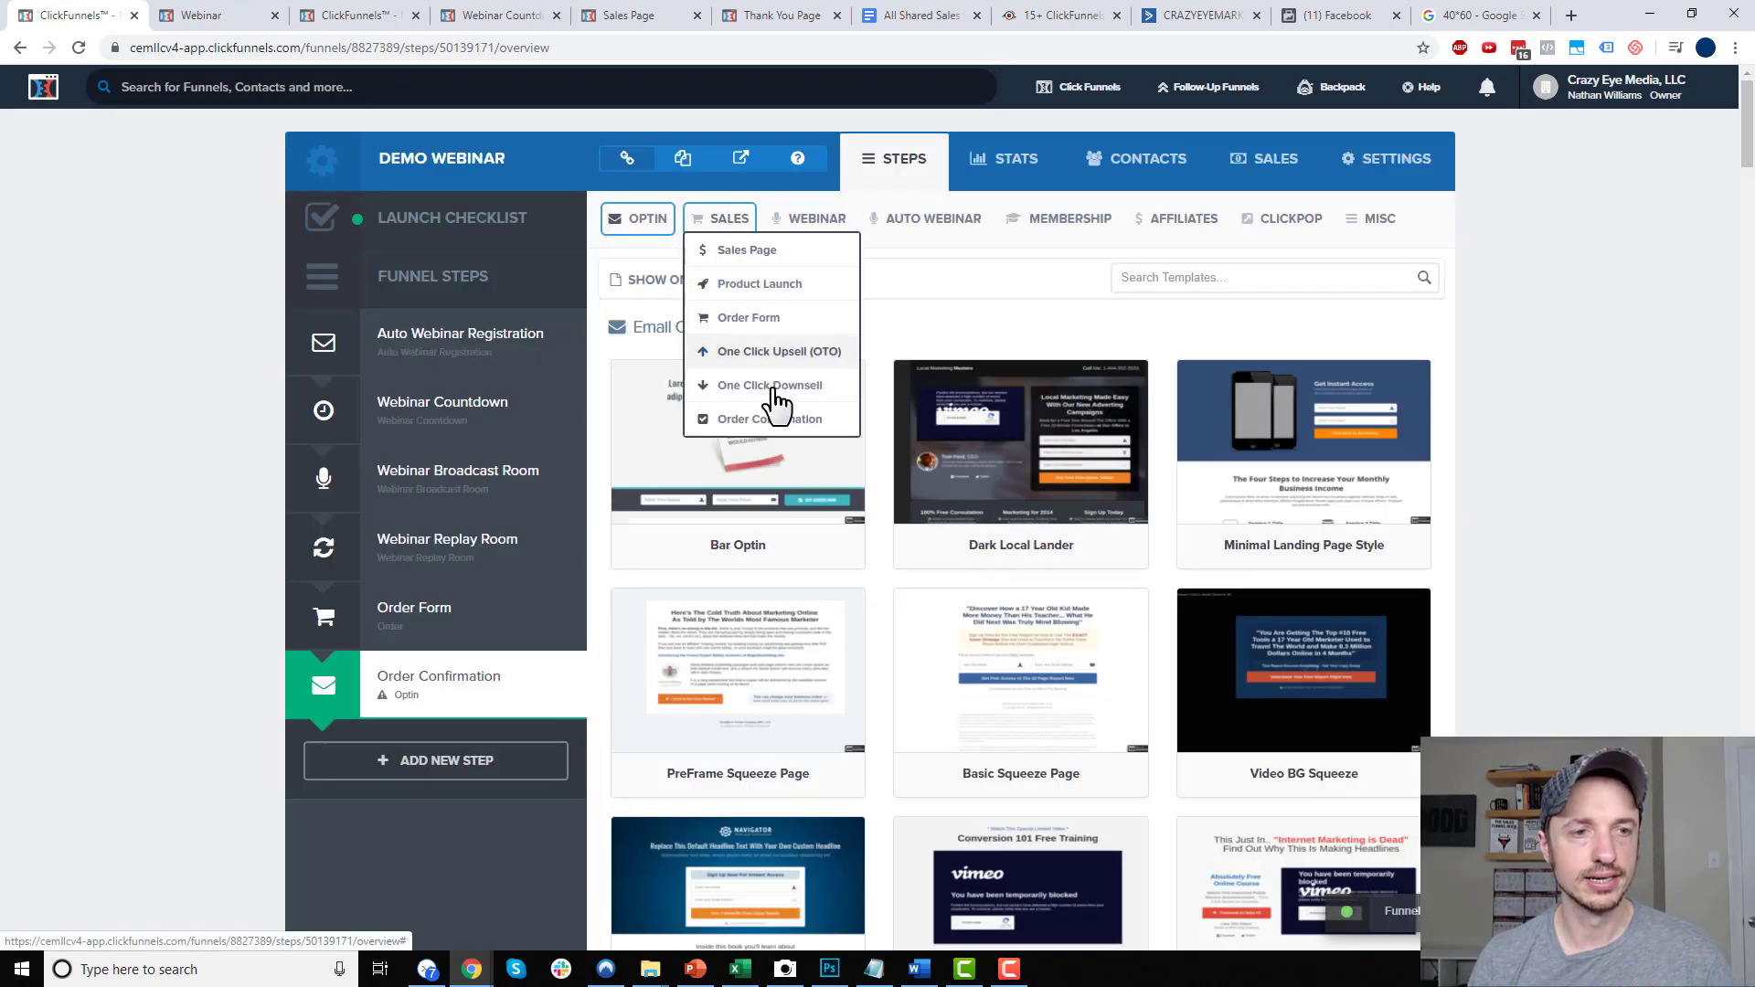
click(783, 424)
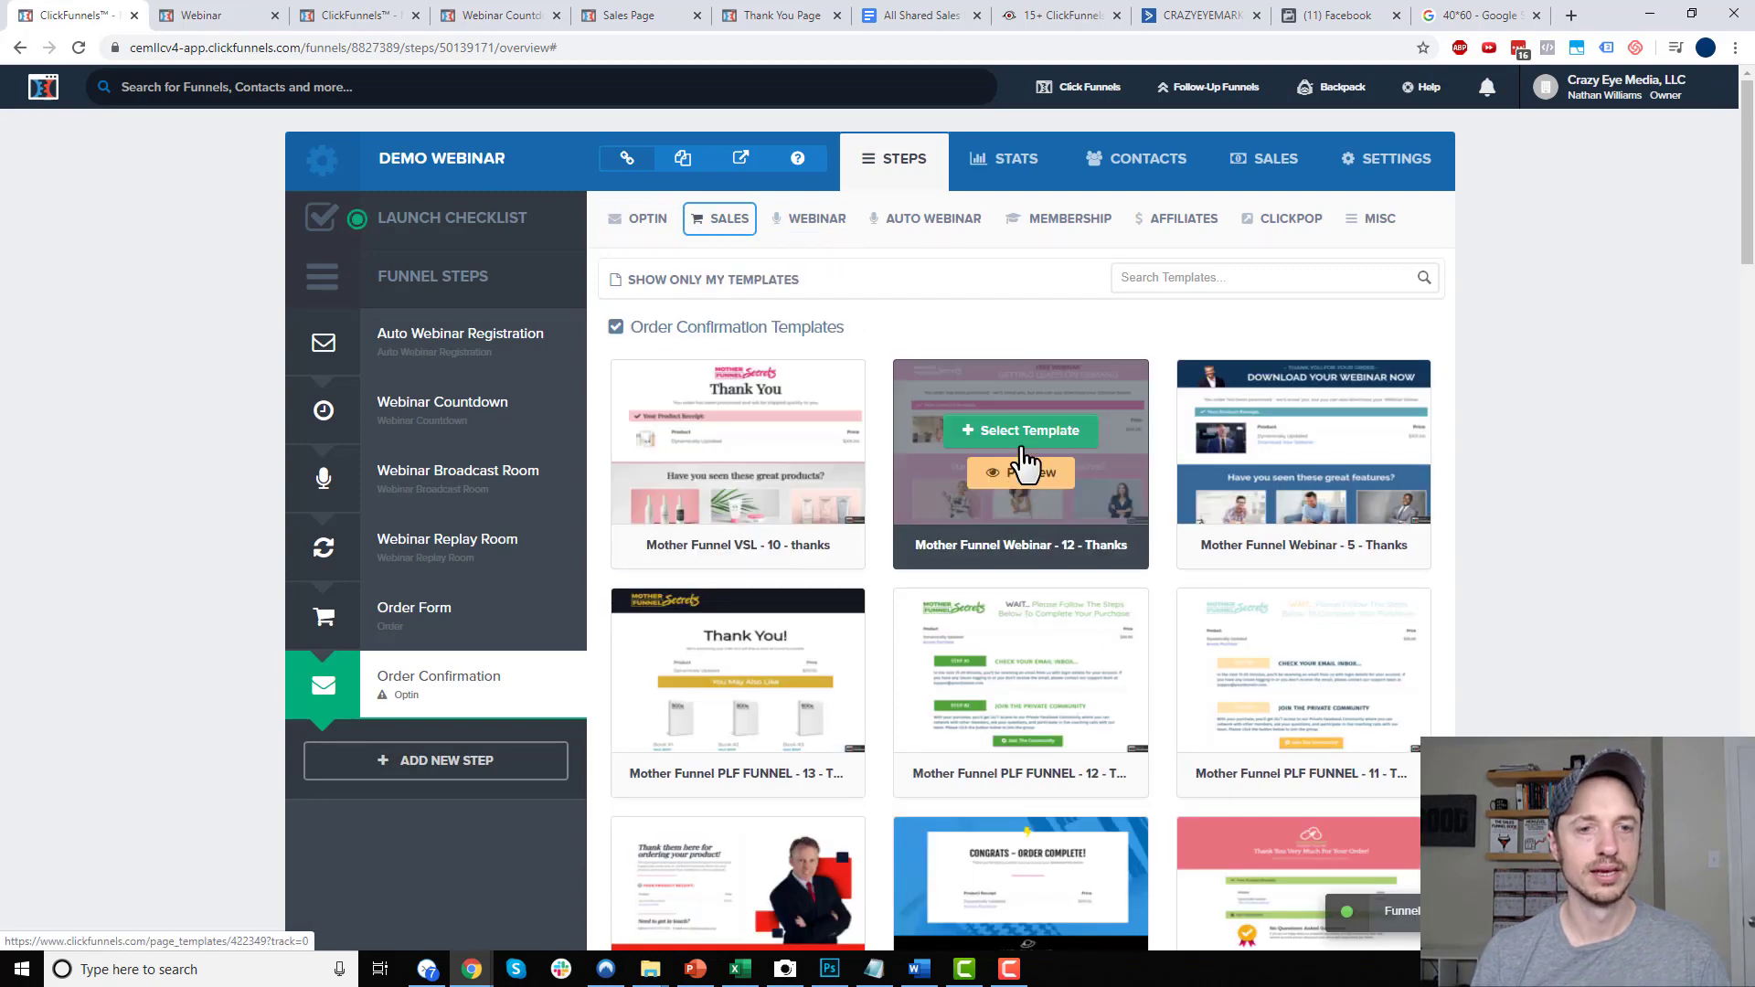
click(782, 432)
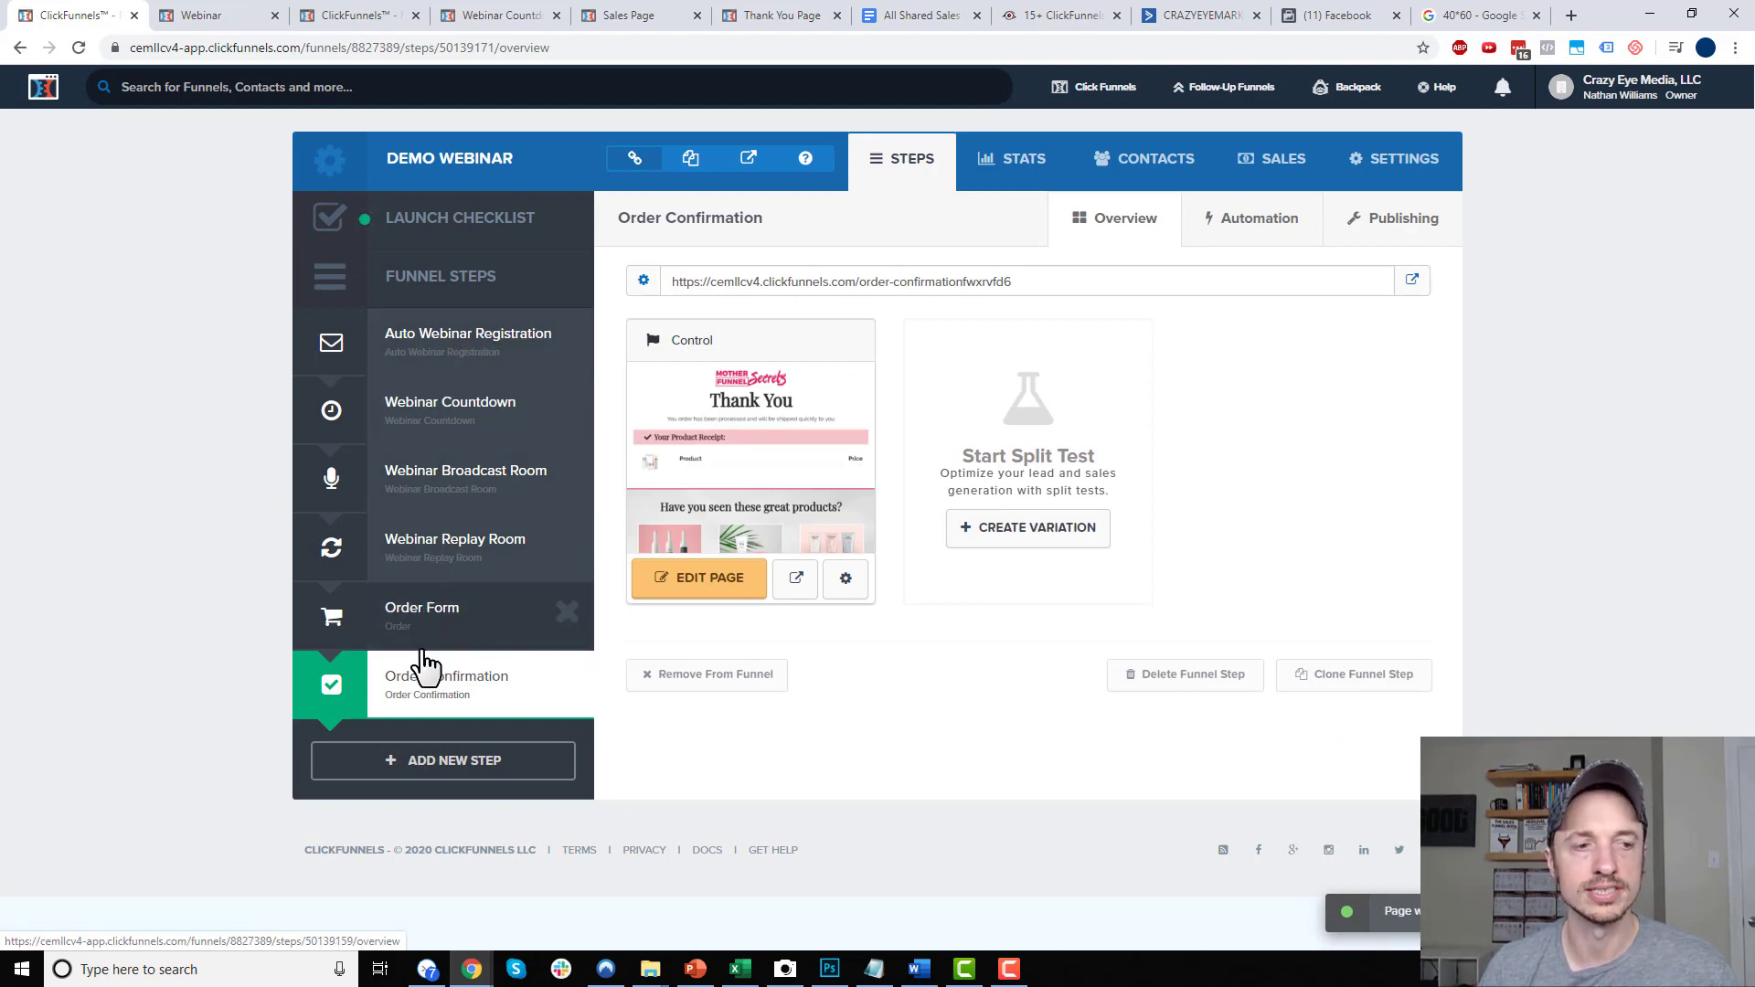
Open the Auto Webinar Registration step's automation and examine the Purchased and Saw Offer But Didn't Purchase groups
click(488, 361)
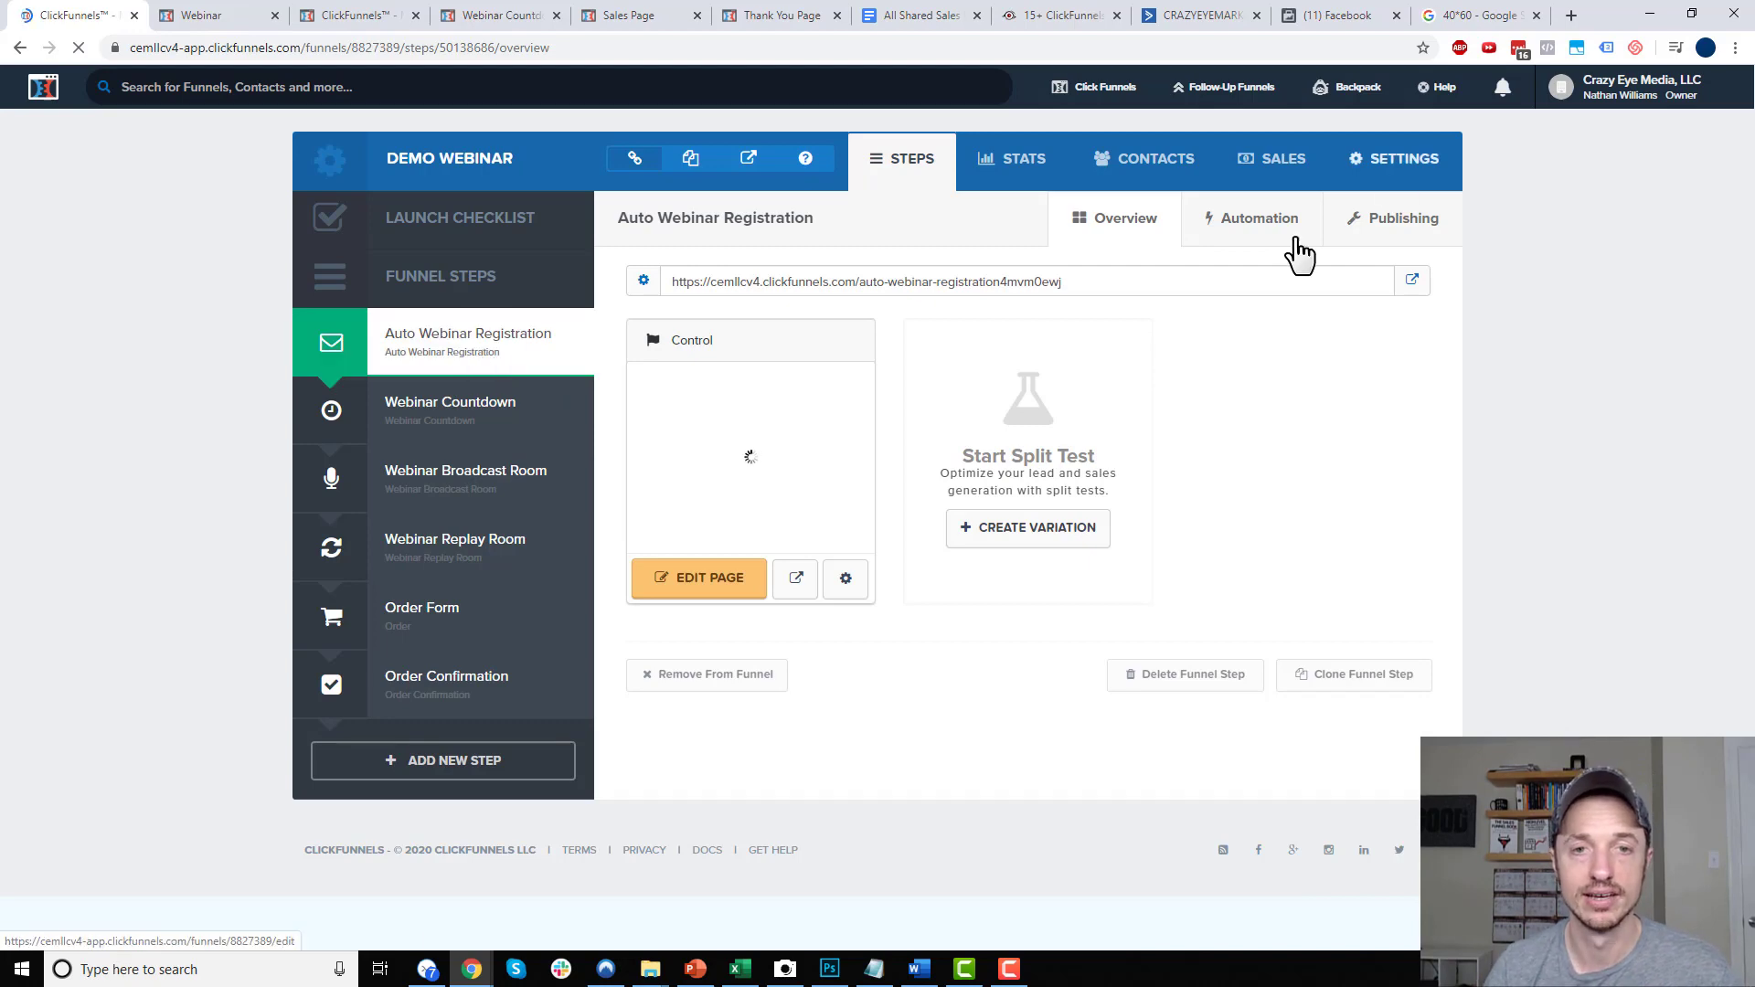
click(1227, 245)
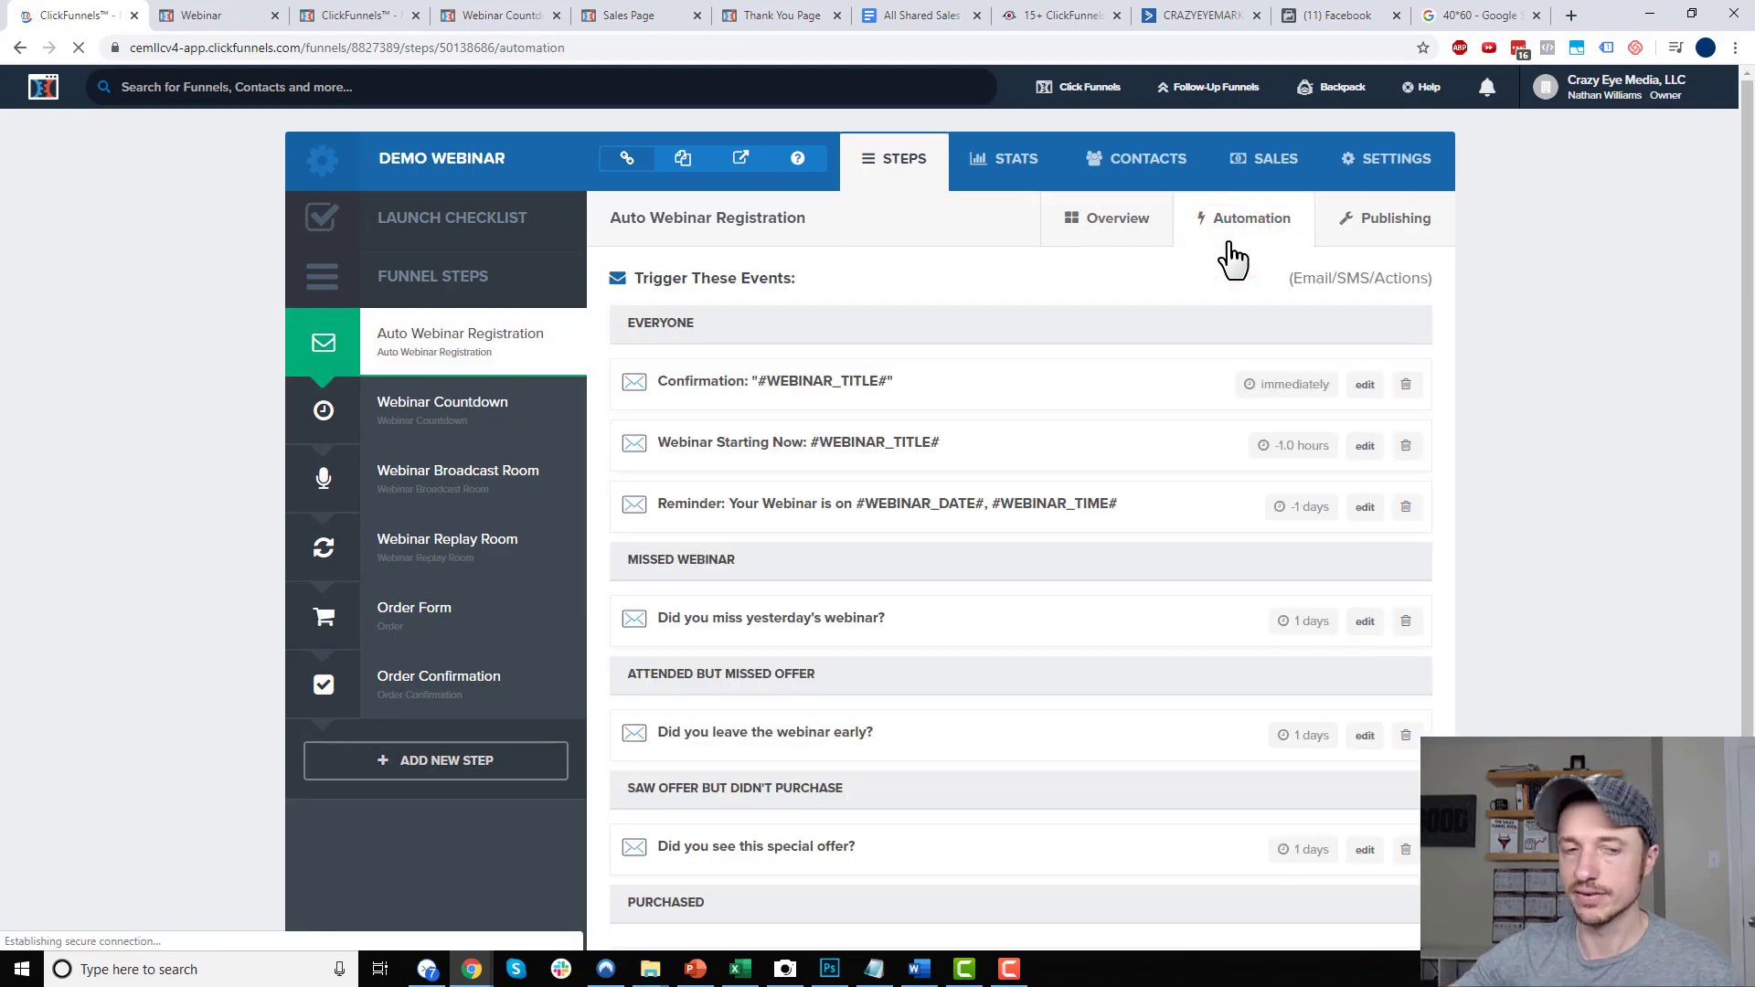
scroll(914, 457, down, 3)
drag(728, 671, 637, 672)
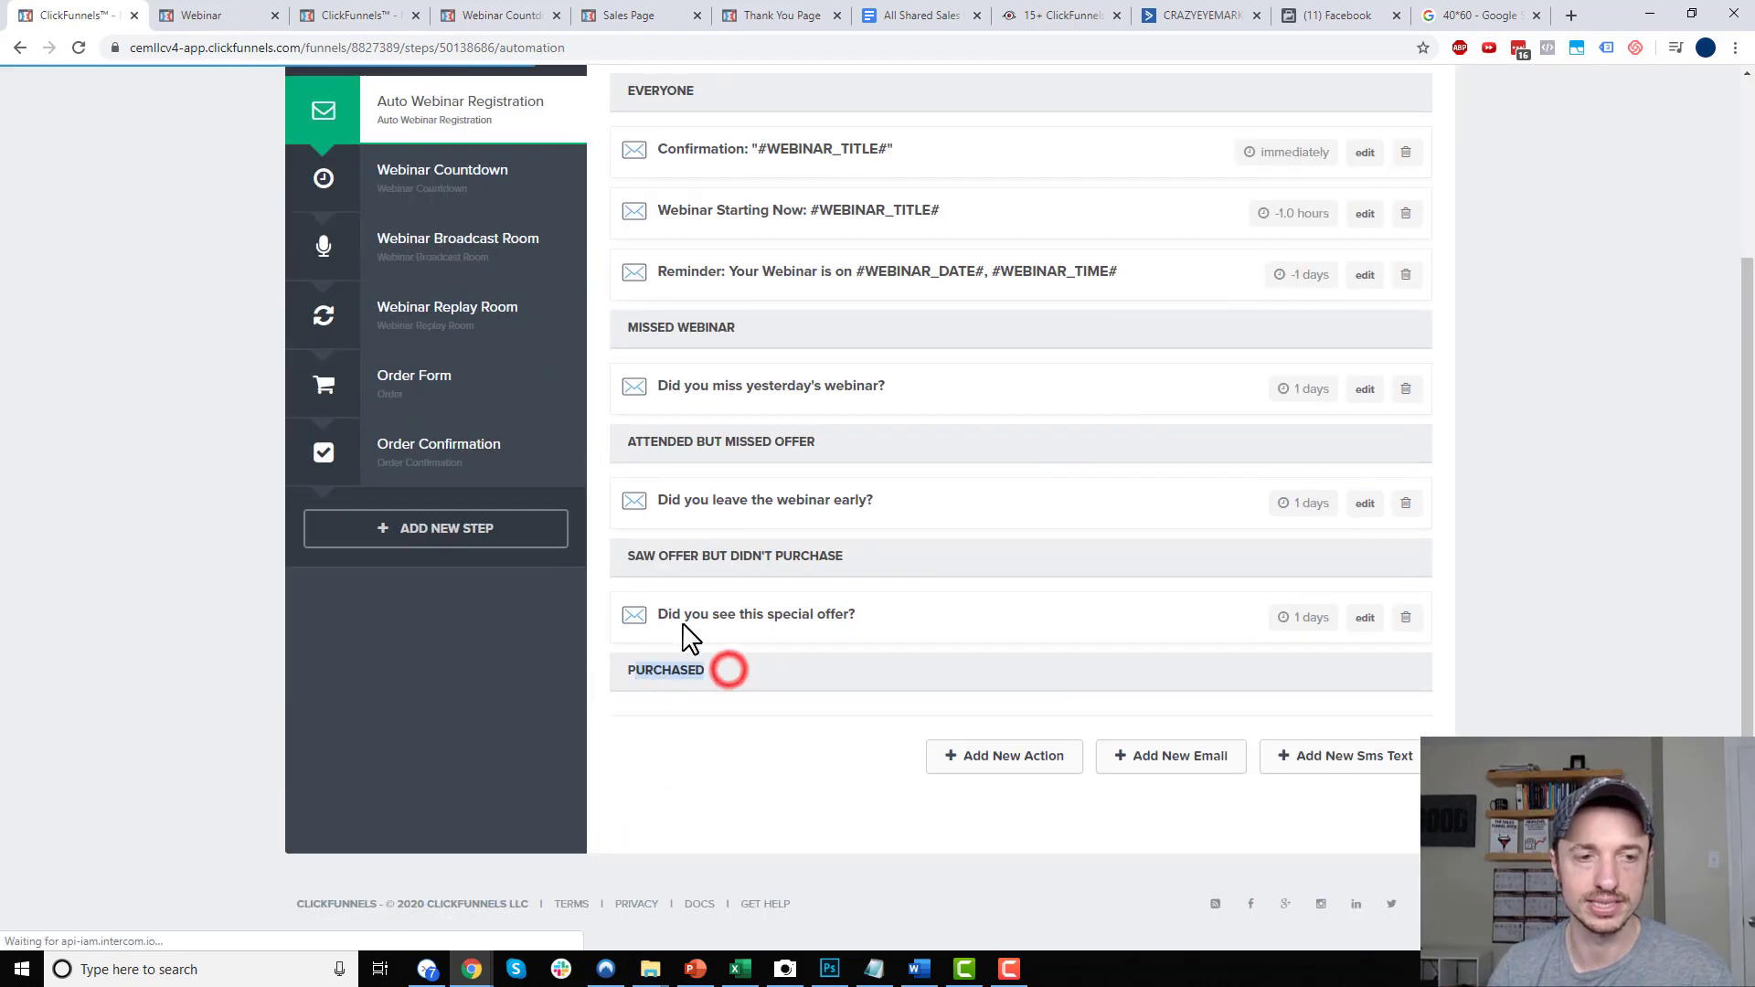
drag(885, 548, 638, 560)
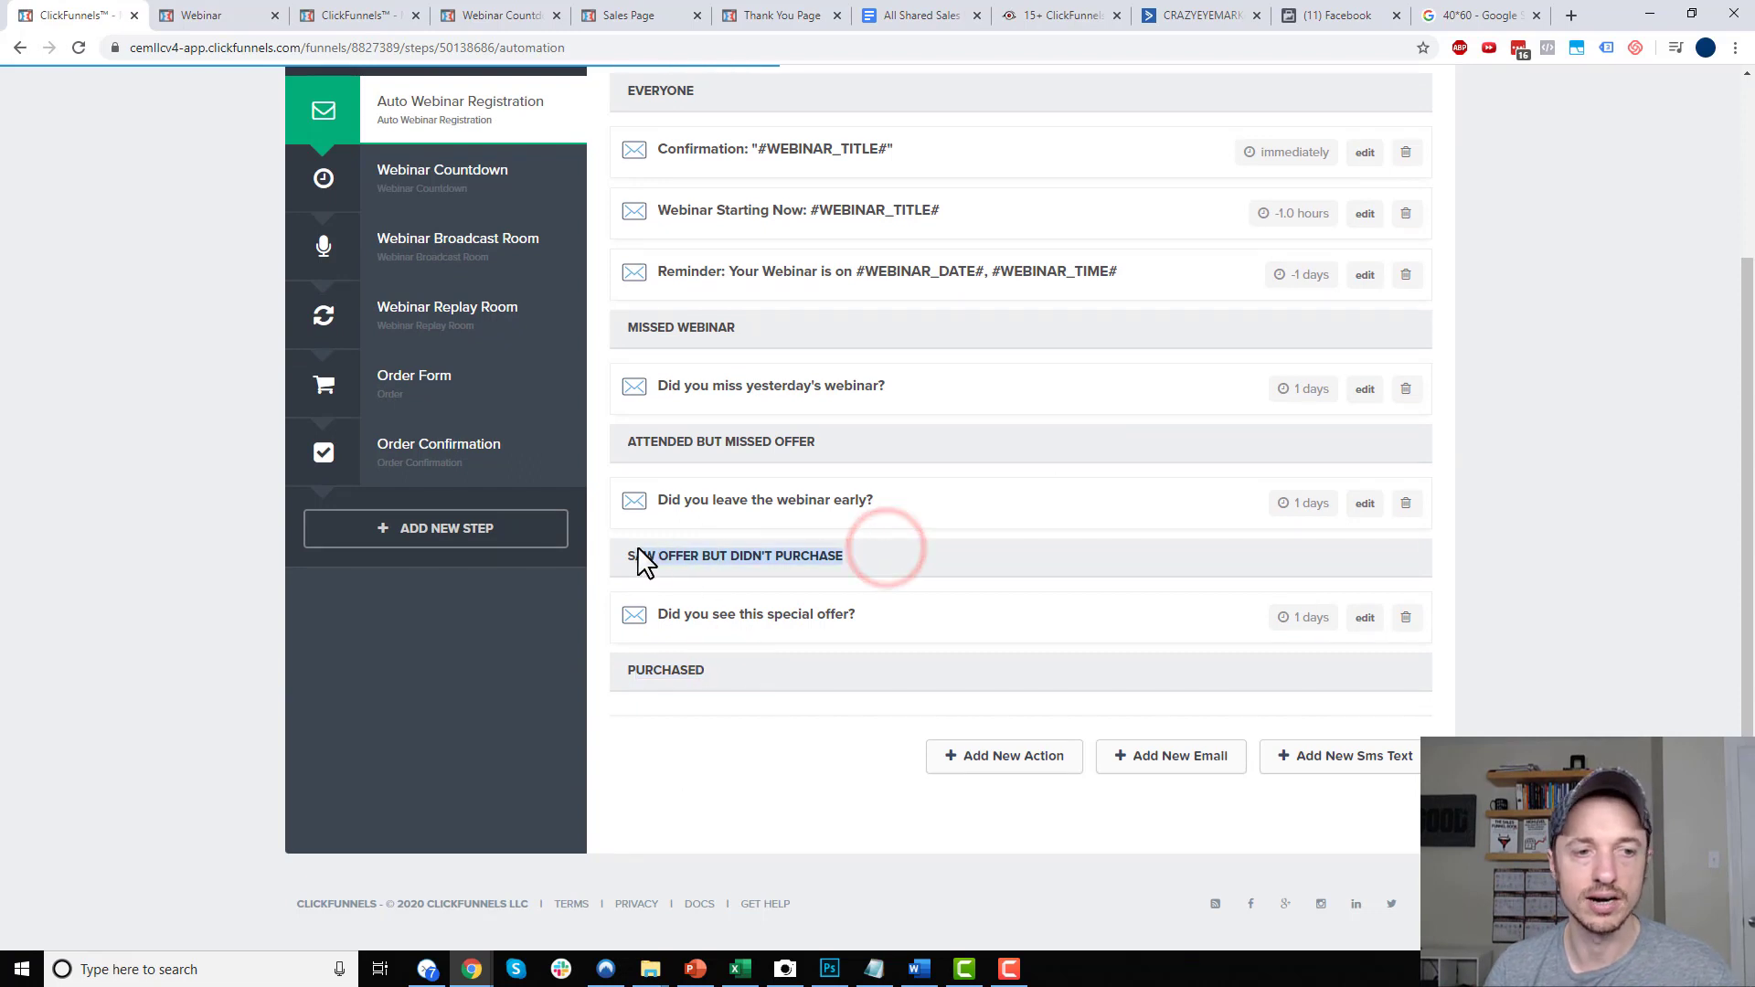
click(752, 539)
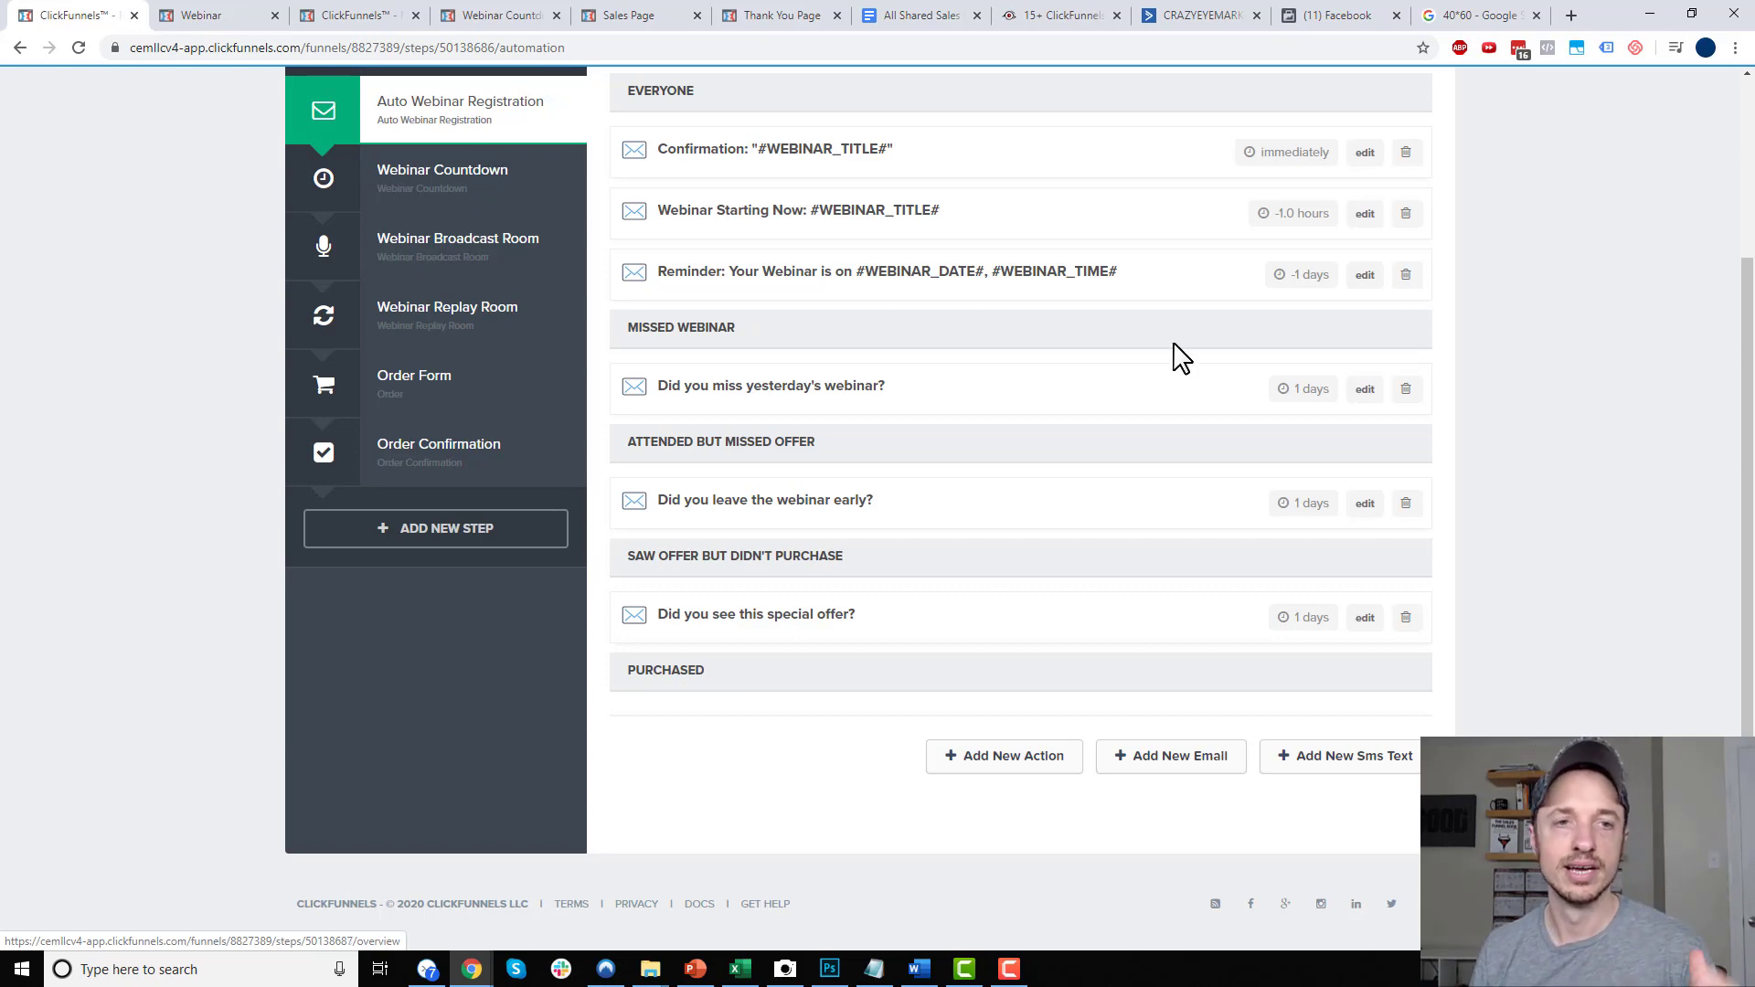
Review the automation's trigger groups against the funnel steps, comparing non-buyers who saw the offer with purchasers
scroll(1100, 247, up, 5)
scroll(887, 489, down, 4)
scroll(887, 489, down, 1)
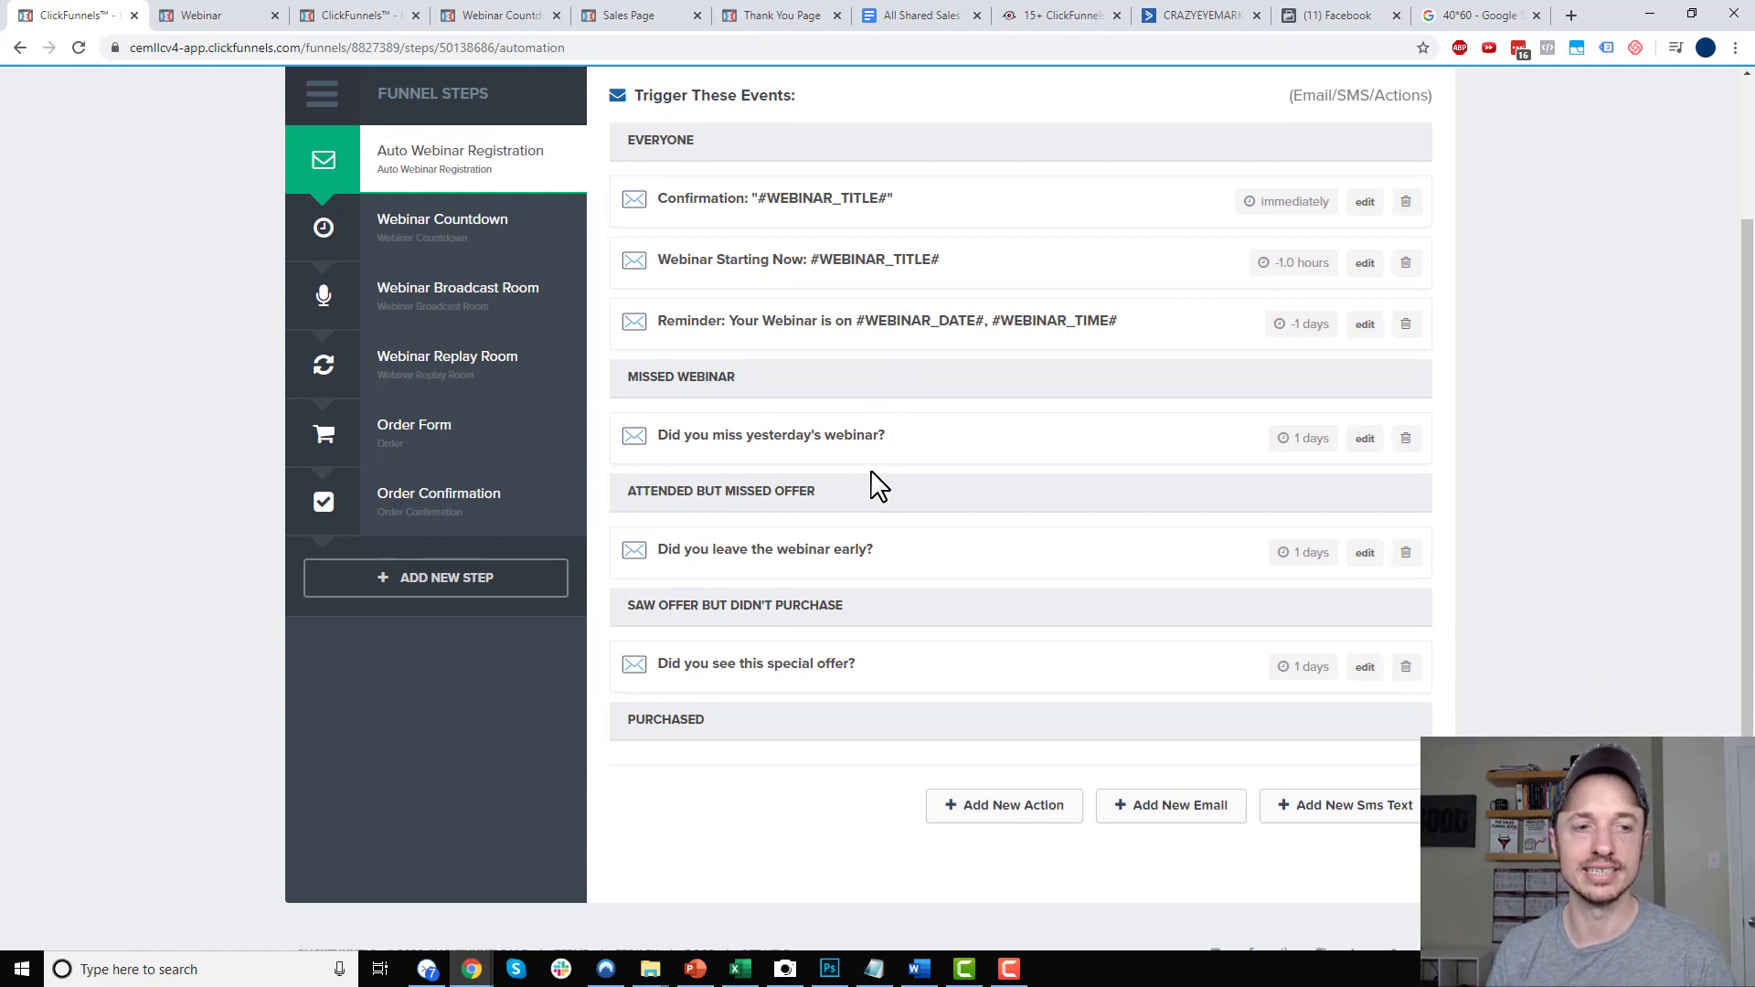
click(971, 371)
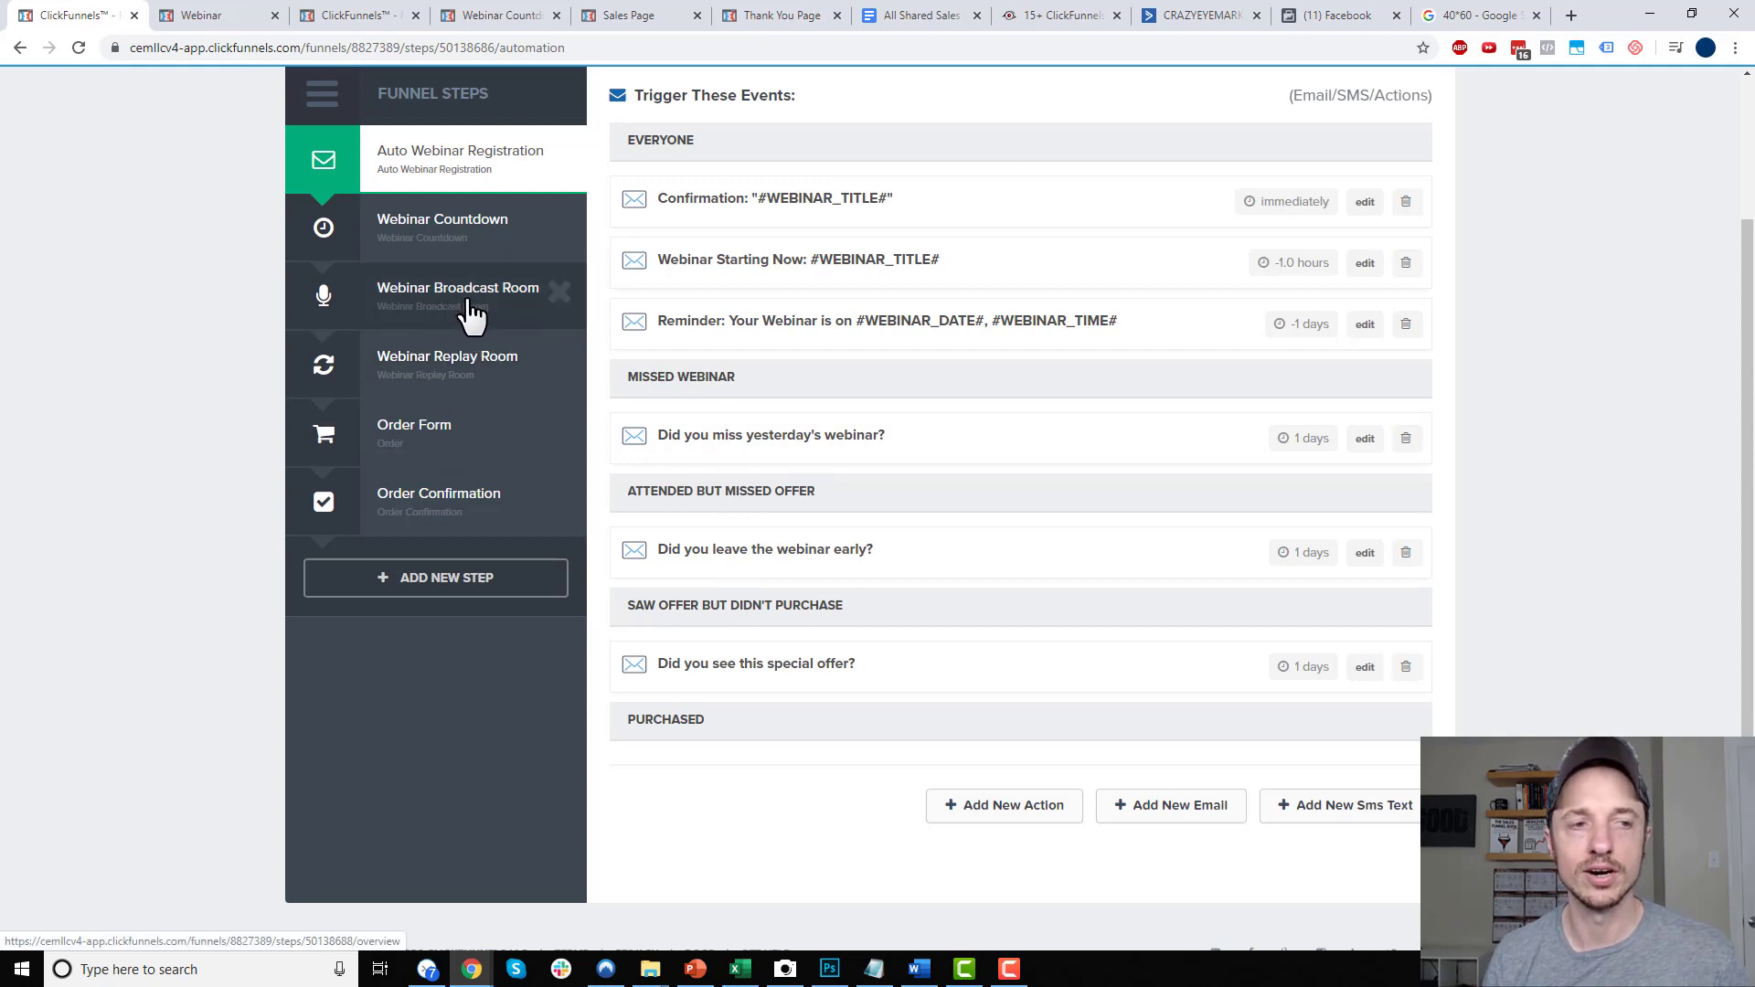
drag(830, 584, 766, 606)
drag(709, 726, 639, 728)
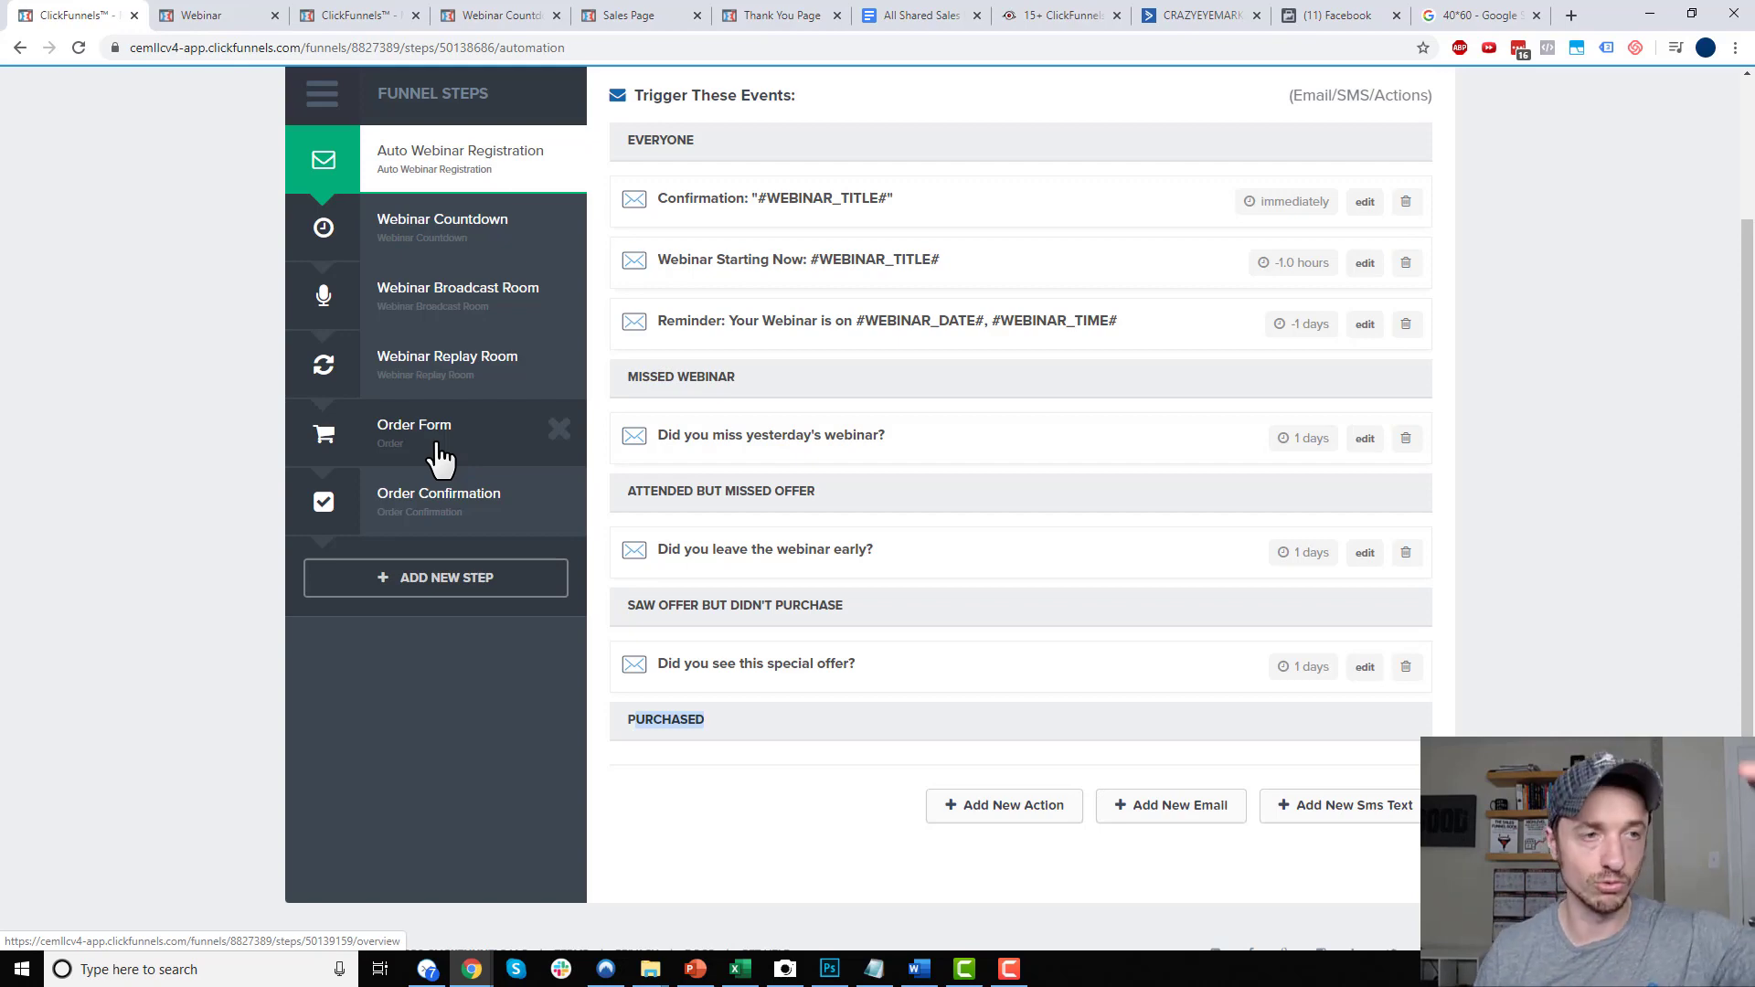
scroll(753, 731, up, 2)
scroll(894, 643, down, 2)
double_click(889, 612)
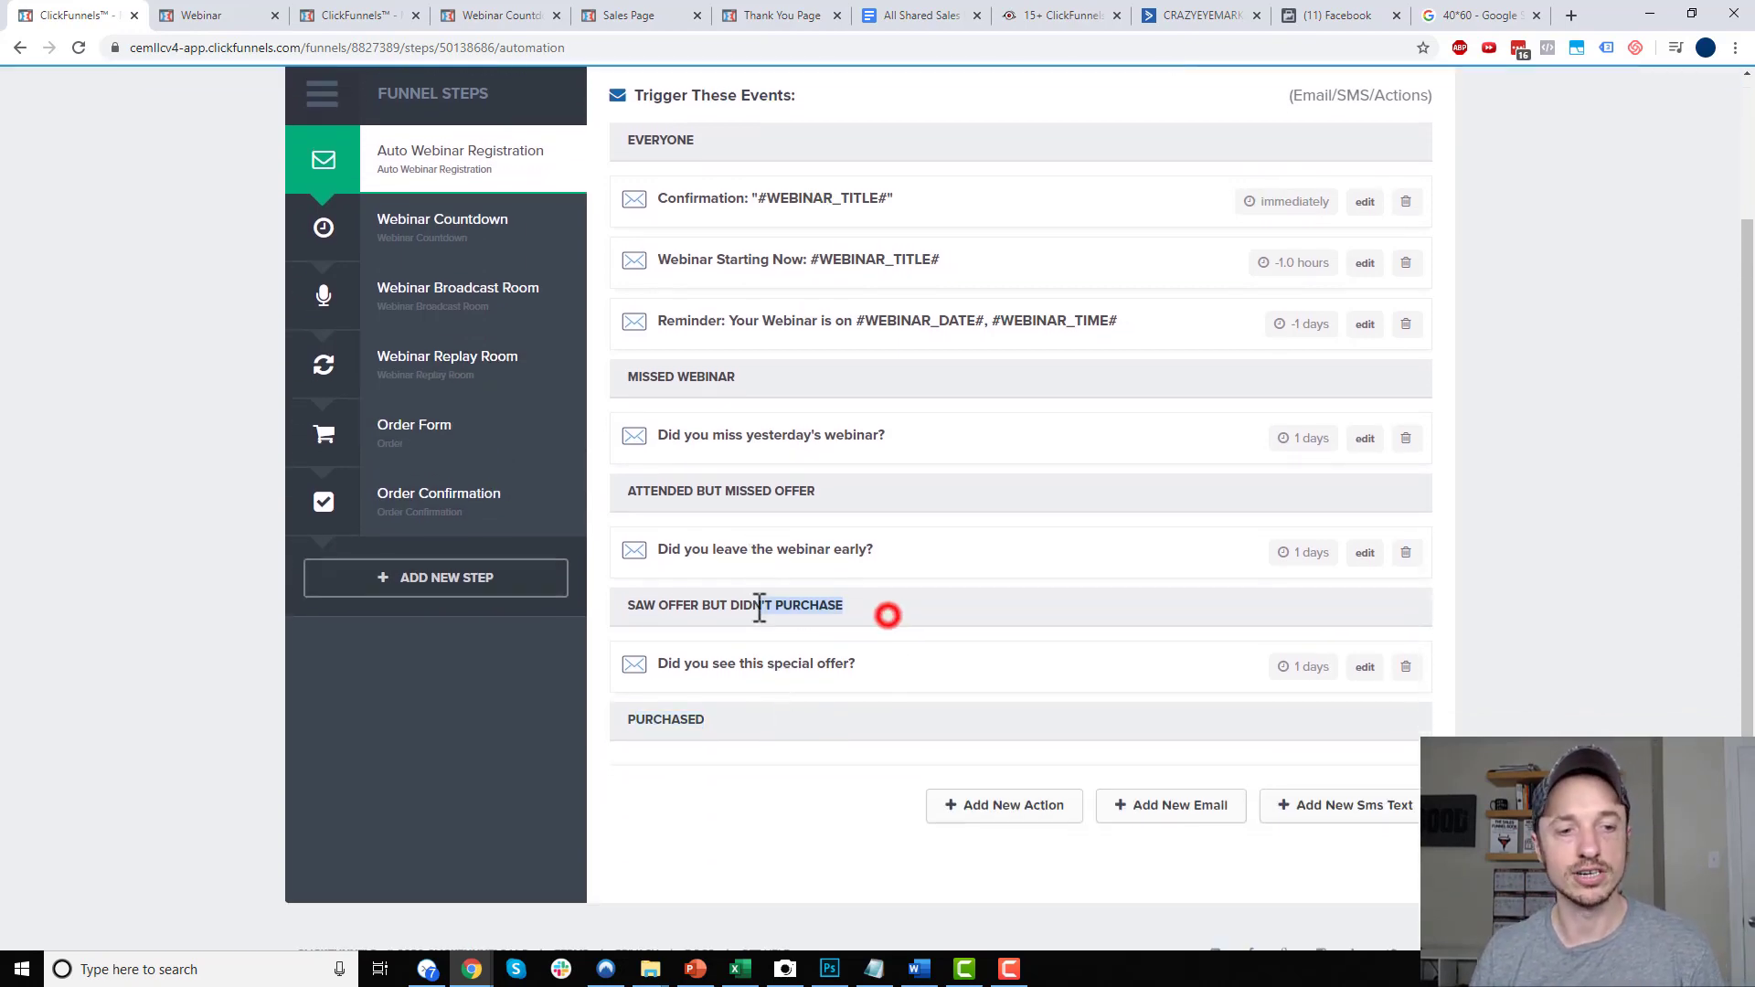
double_click(748, 709)
scroll(949, 754, up, 2)
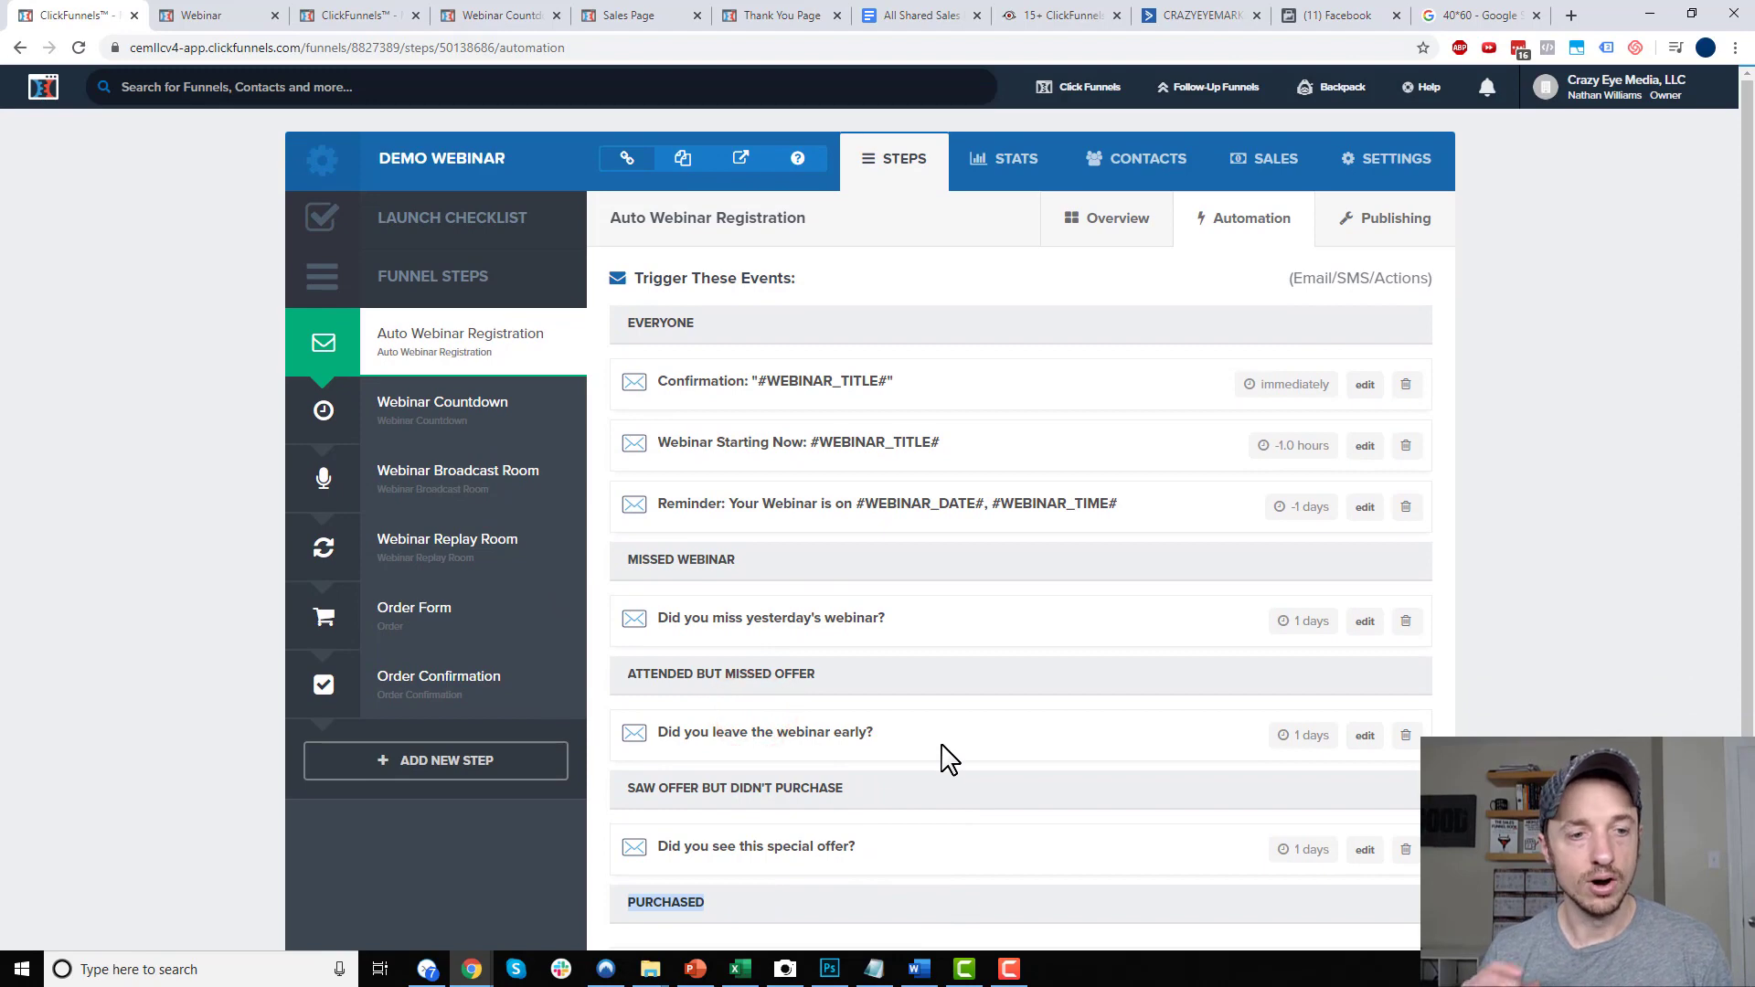